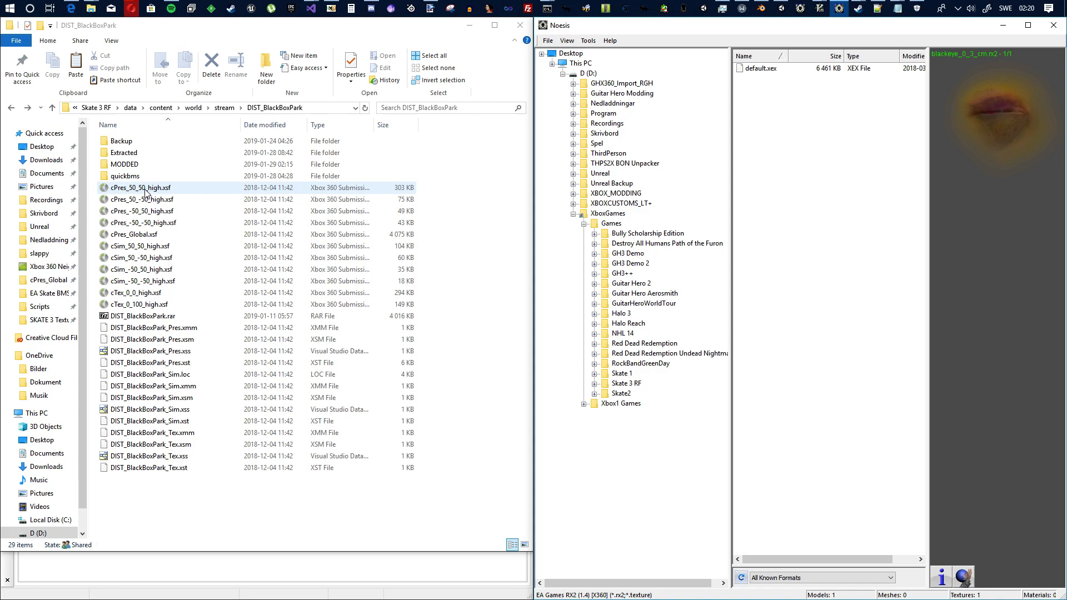
# Trace the stream folder's location by going up to Skate 3 RF's content folder and back through world into stream
pyautogui.click(223, 108)
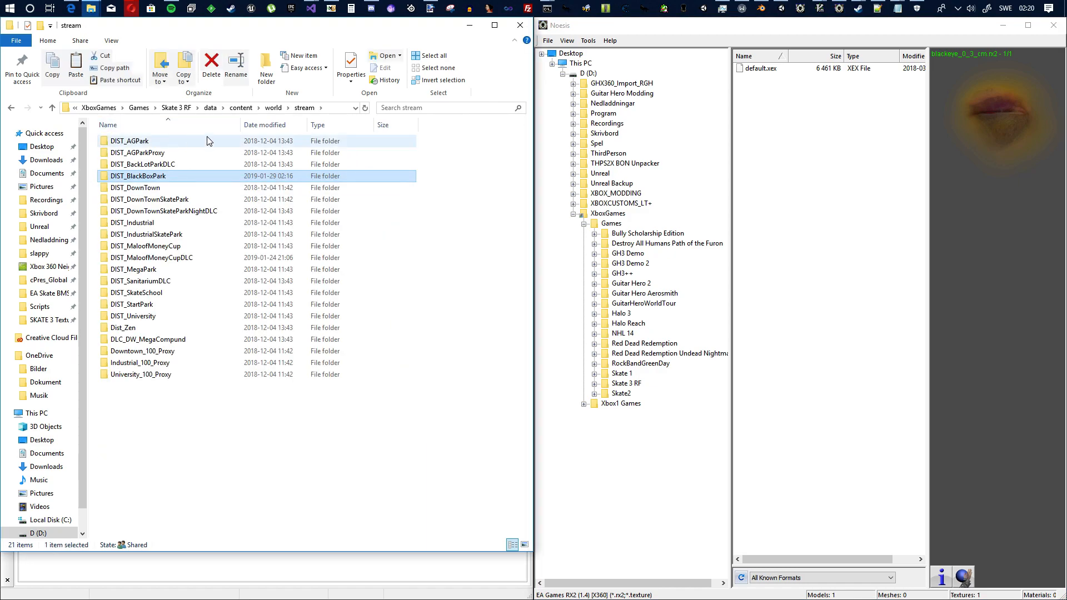
pyautogui.click(273, 108)
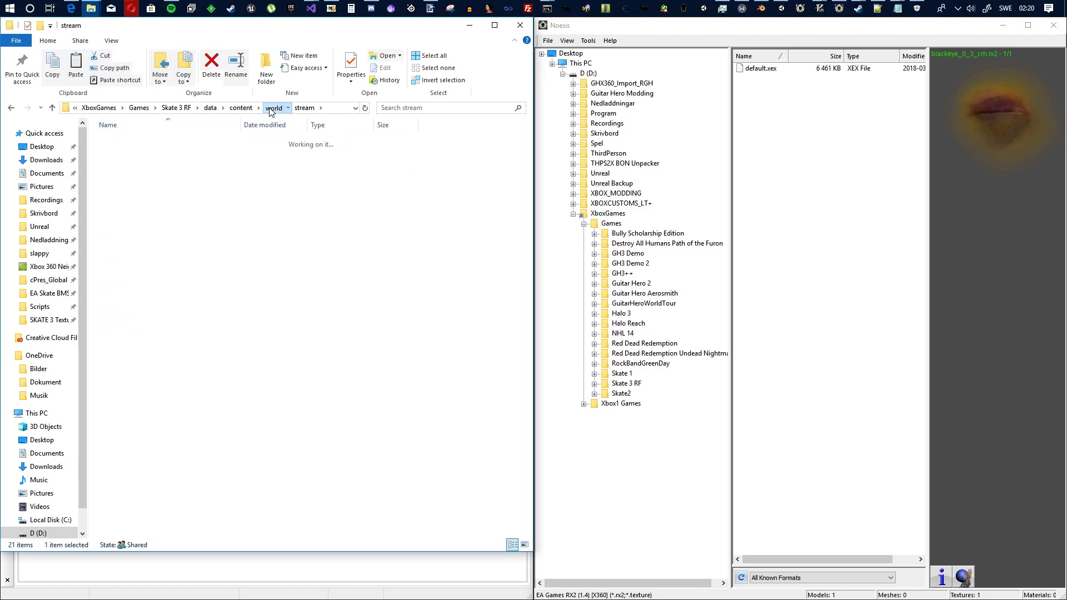
pyautogui.click(152, 229)
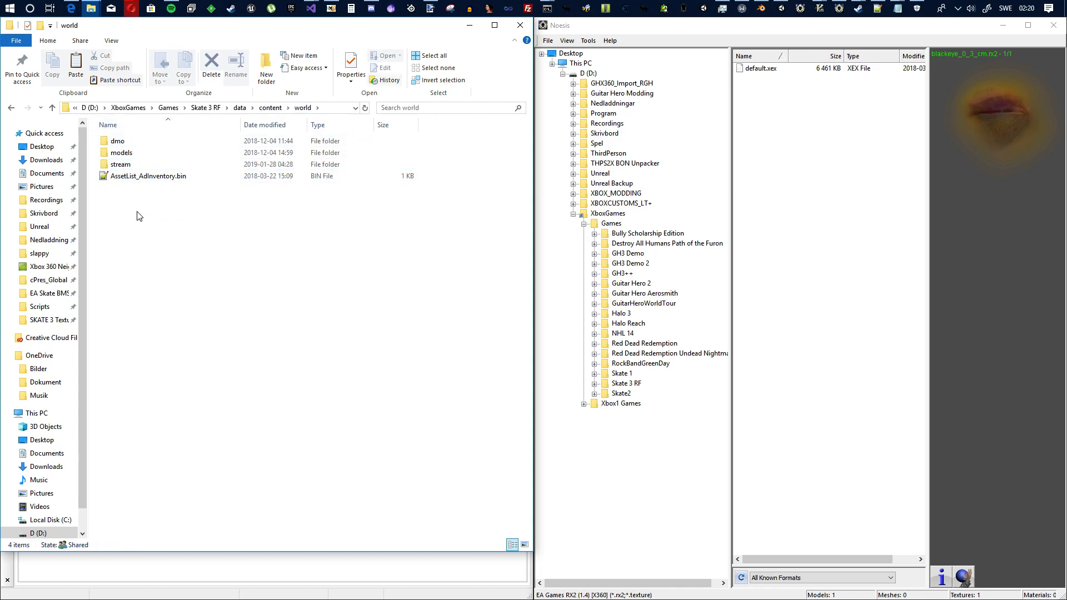
pyautogui.click(270, 108)
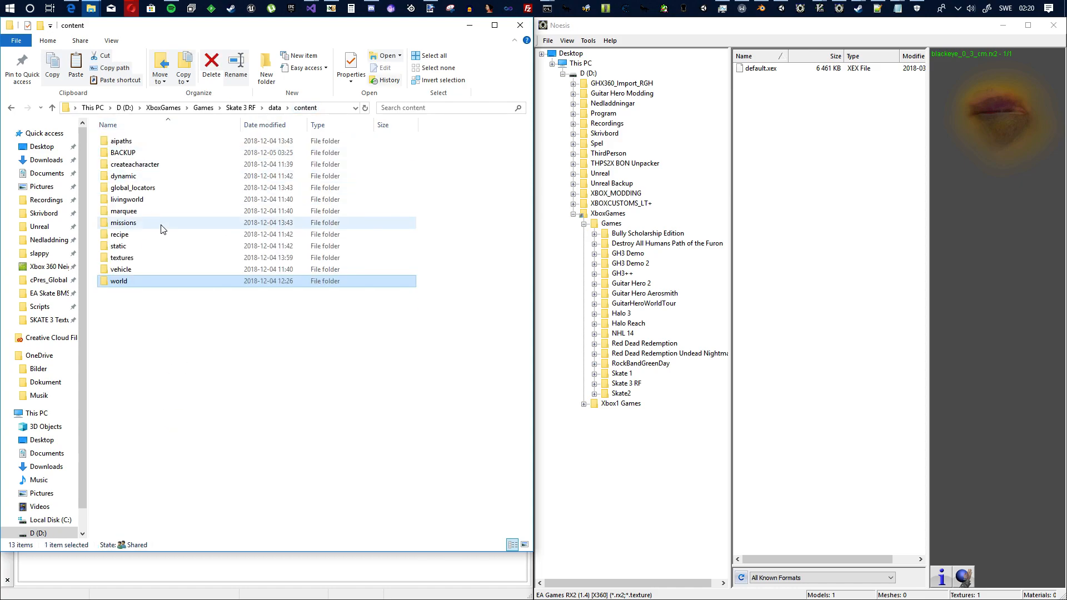
pyautogui.doubleClick(133, 287)
pyautogui.click(272, 108)
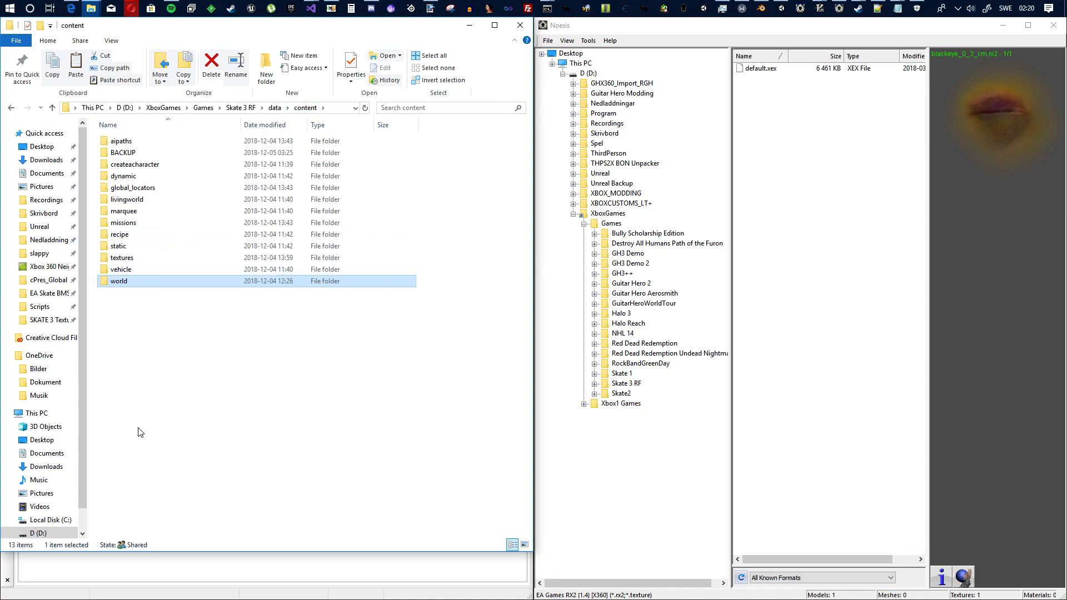
pyautogui.doubleClick(136, 283)
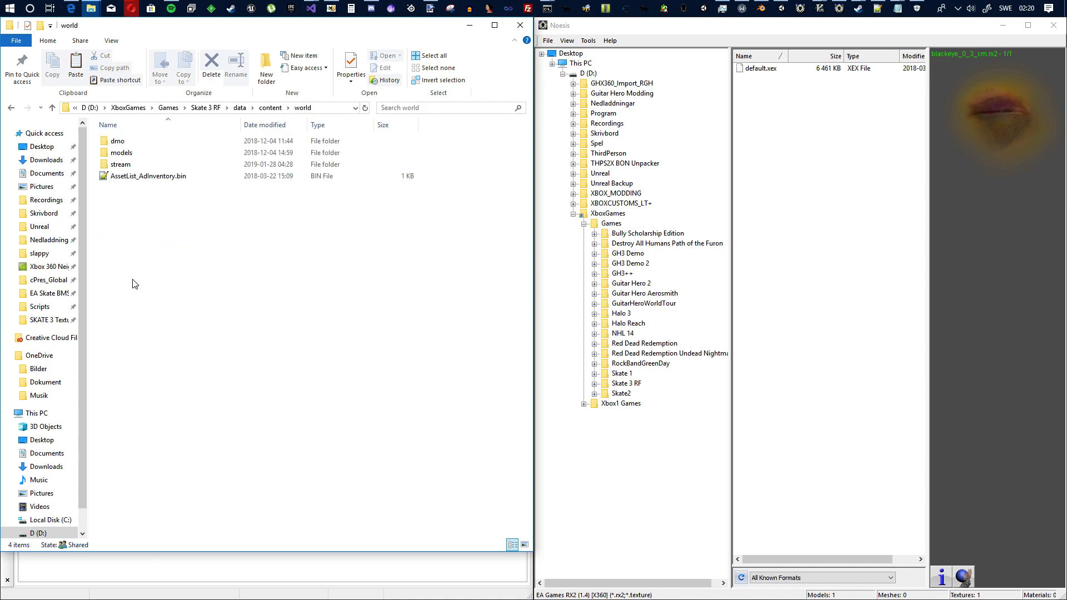
pyautogui.doubleClick(127, 165)
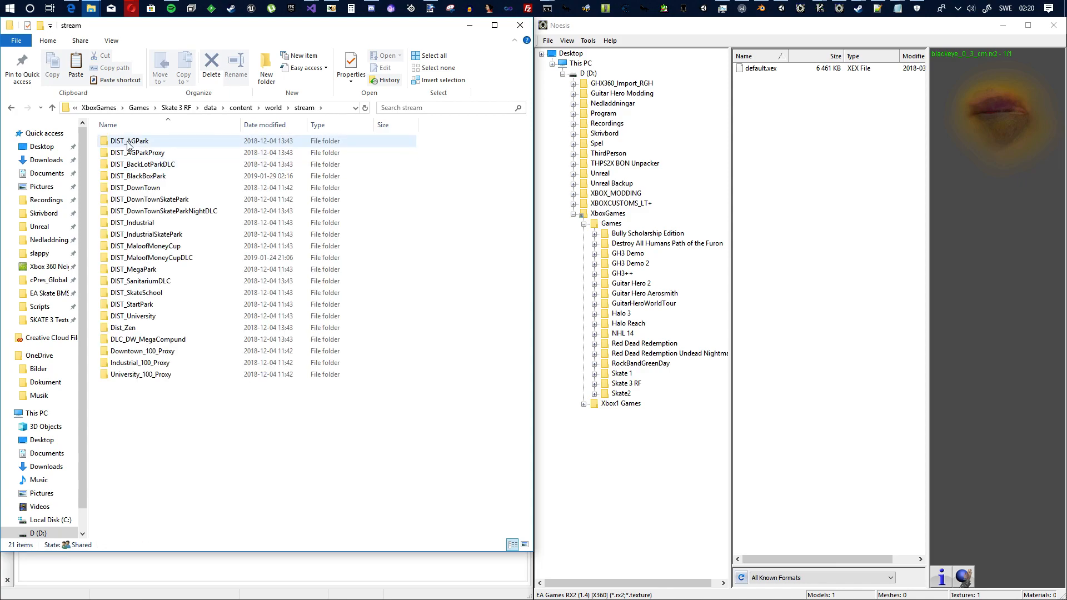
# Highlight all the level folders in stream, from DIST_AGPark to University_100_Proxy, and clear the selection
pyautogui.click(127, 143)
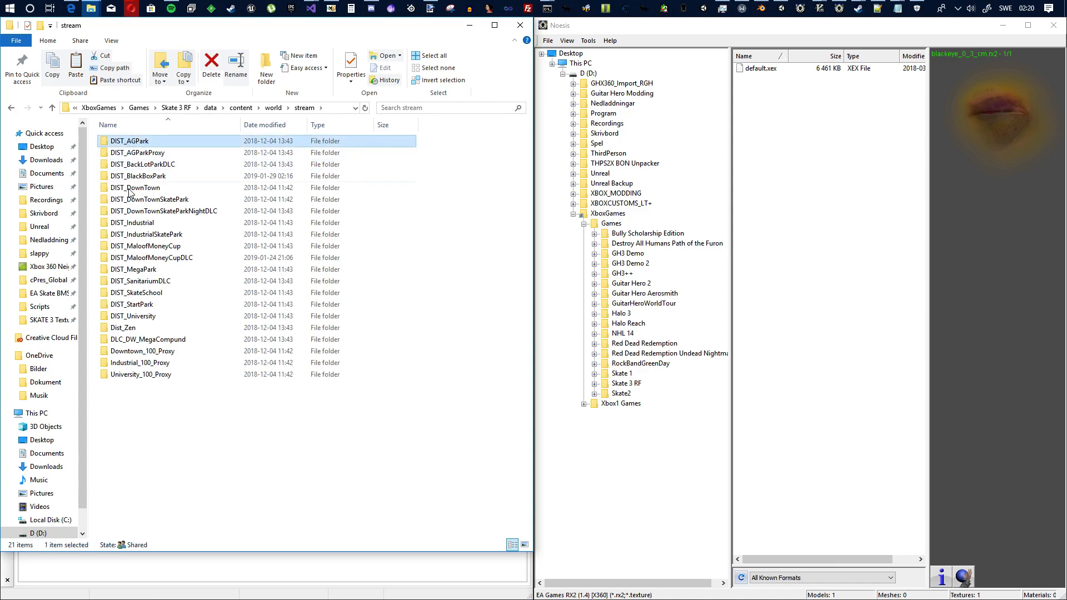
pyautogui.keyDown('shift'); pyautogui.click(142, 380); pyautogui.keyUp('shift')
pyautogui.click(179, 408)
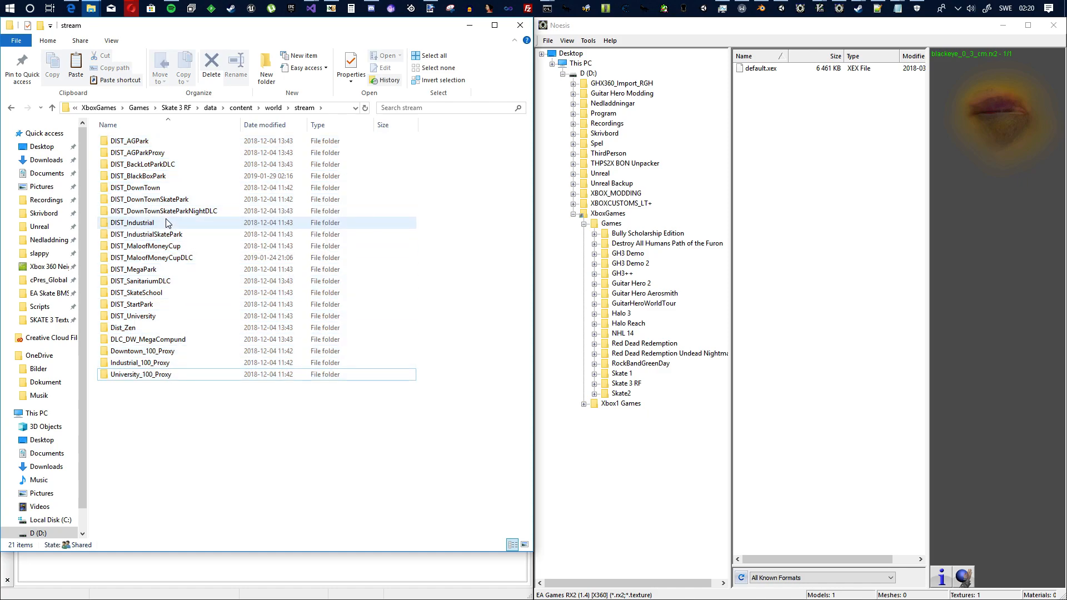
pyautogui.moveTo(164, 224)
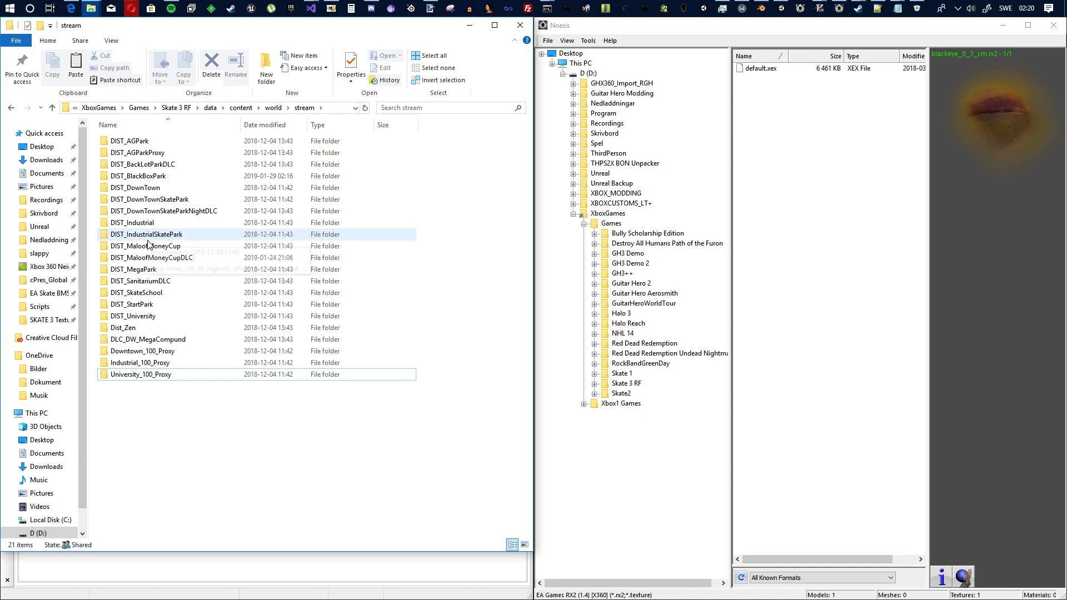
pyautogui.moveTo(157, 296)
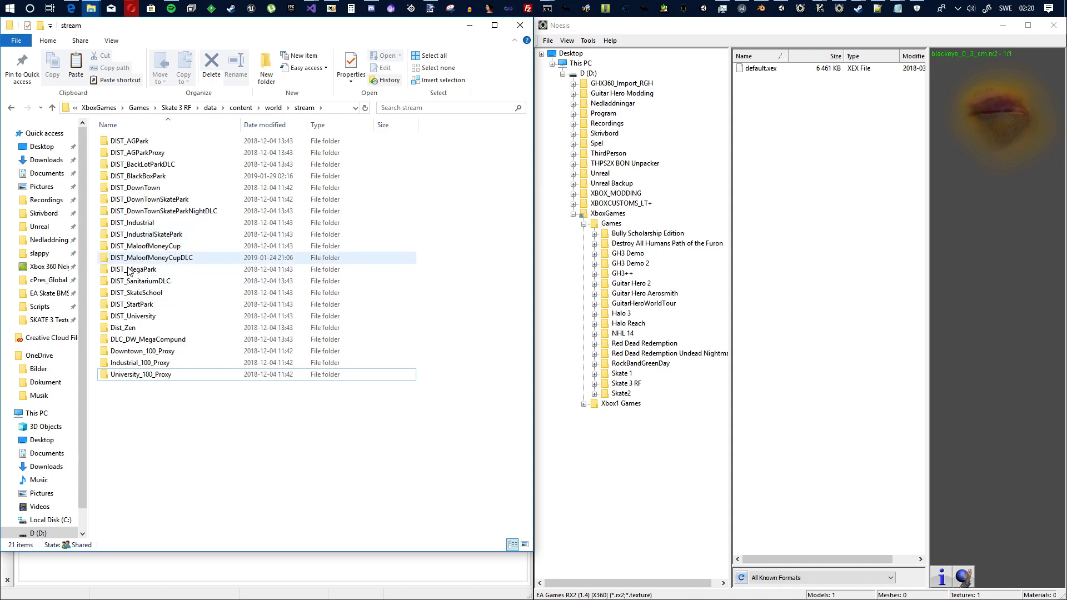
pyautogui.moveTo(155, 416); pyautogui.dragTo(149, 138)
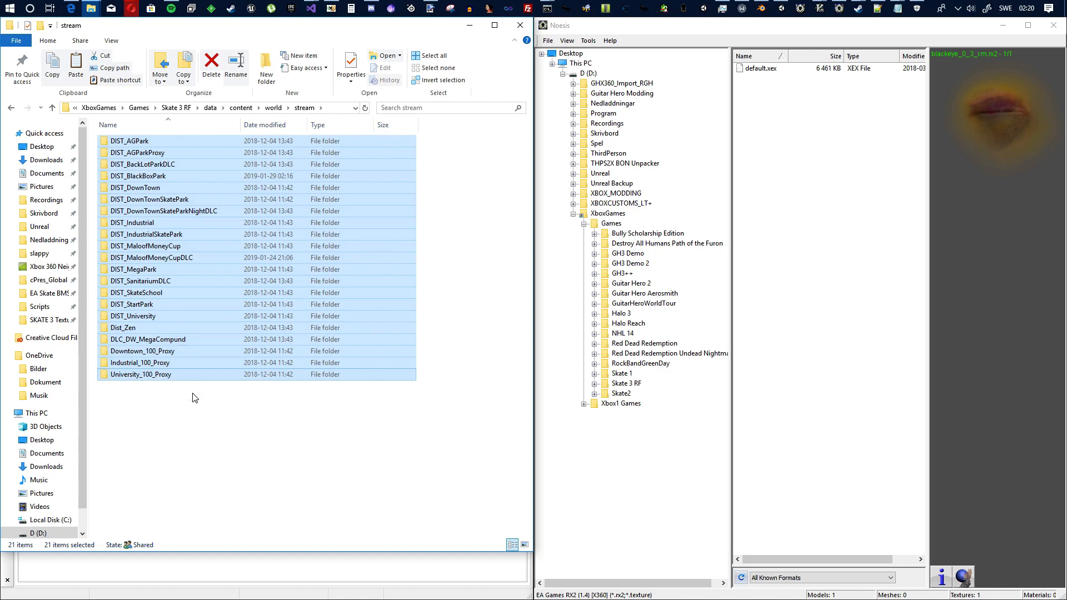
pyautogui.click(190, 428)
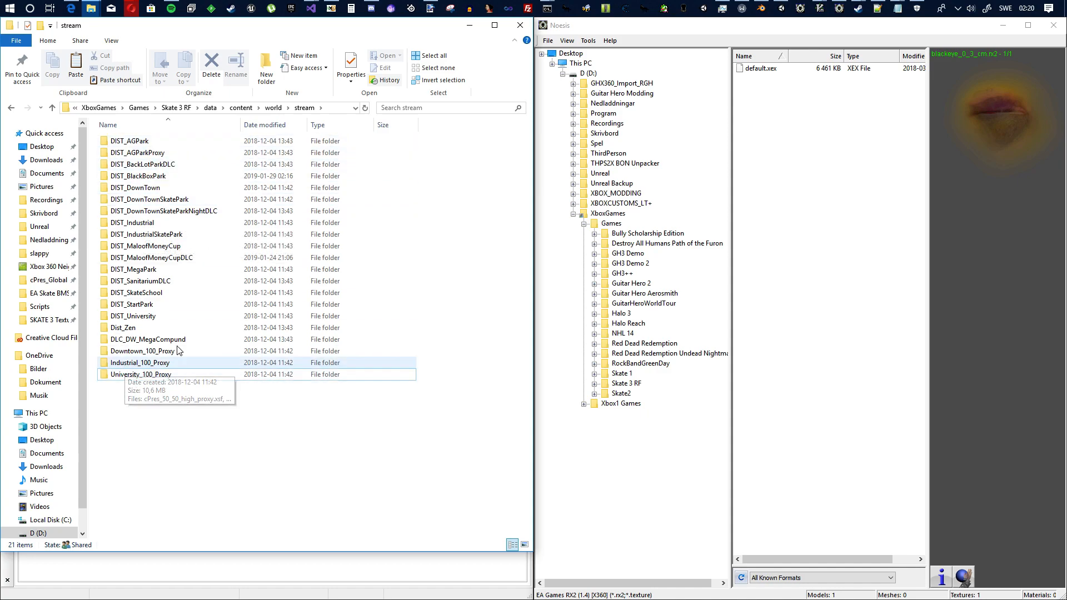
# Open DIST_BlackBoxPark and highlight all its loose files except DIST_BlackBoxPark.rar, clearing the selection at the end
pyautogui.doubleClick(138, 177)
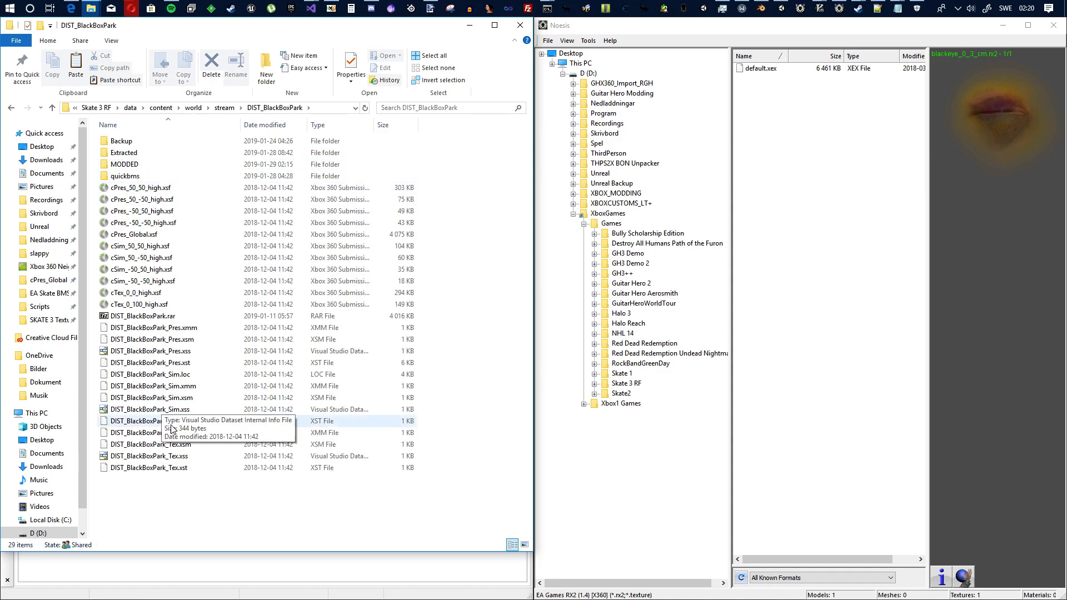
pyautogui.moveTo(169, 505); pyautogui.dragTo(137, 195)
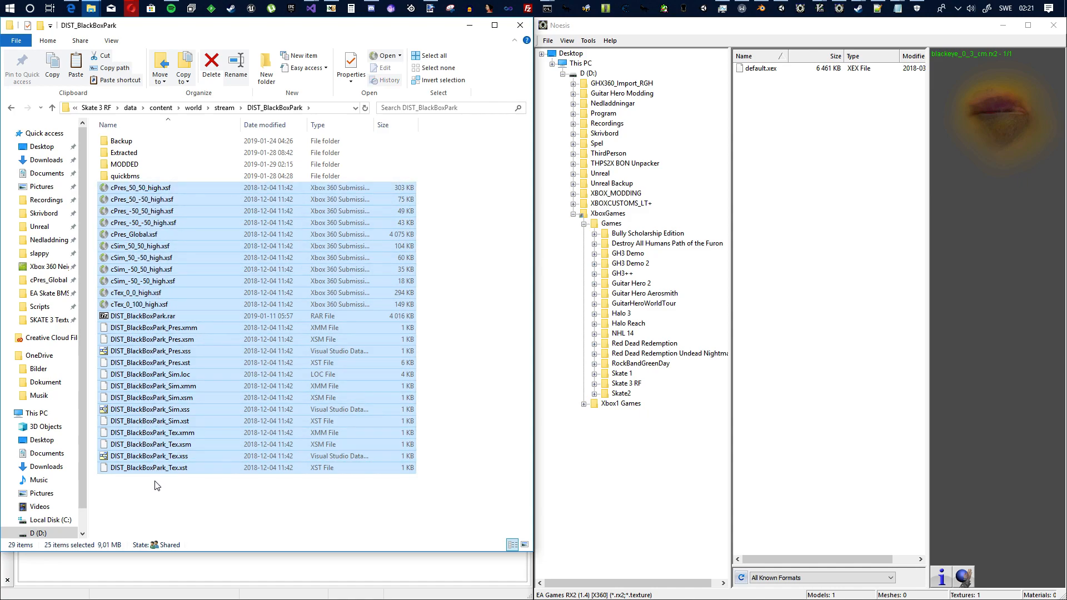
pyautogui.click(161, 315)
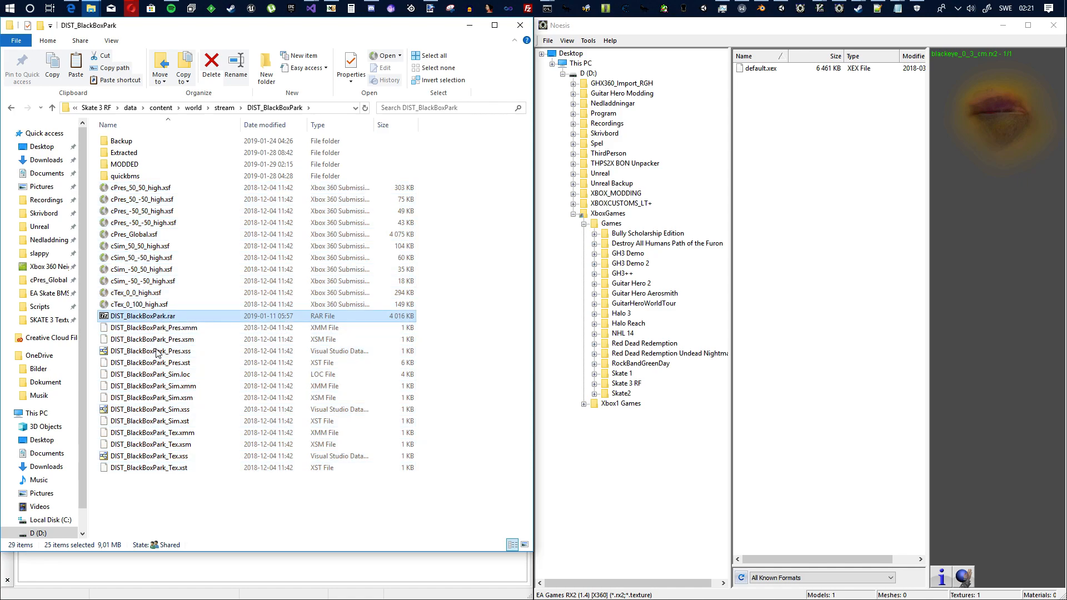
pyautogui.moveTo(161, 492); pyautogui.dragTo(135, 190)
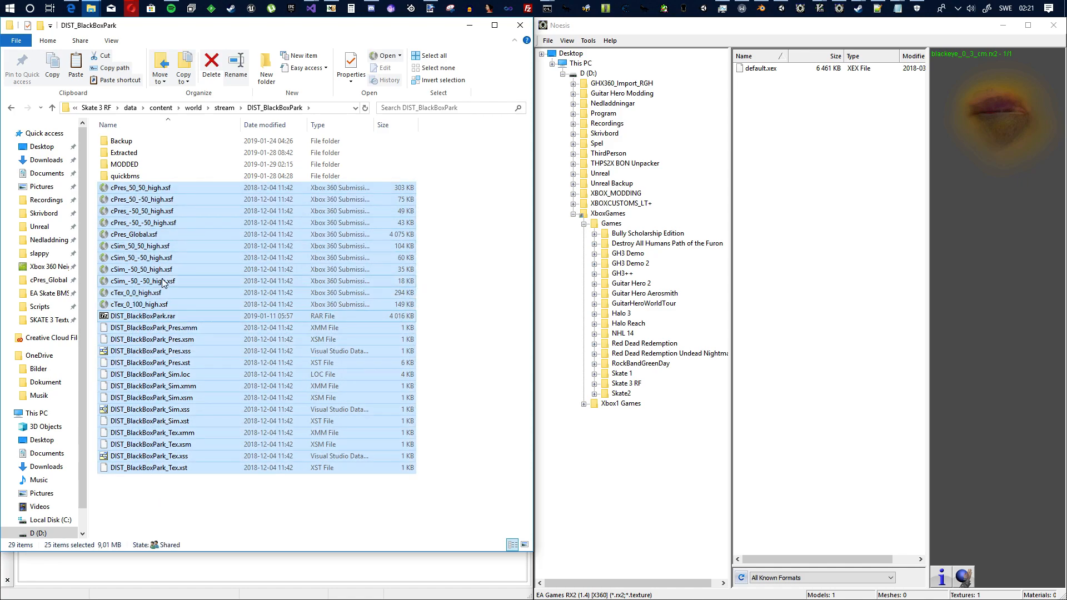
pyautogui.keyDown('ctrl'); pyautogui.click(146, 317); pyautogui.keyUp('ctrl')
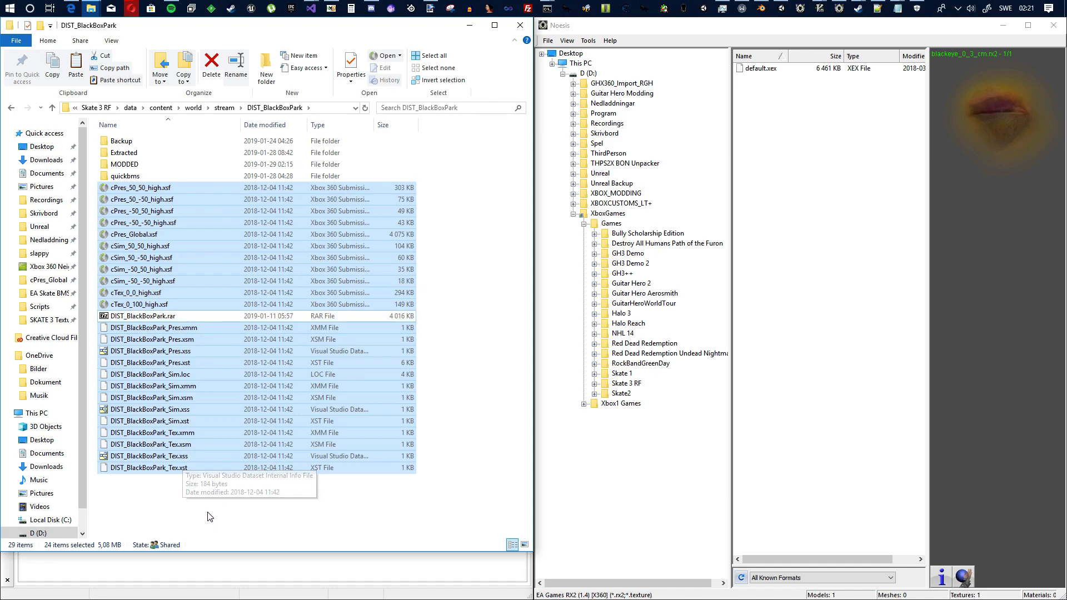
pyautogui.click(189, 511)
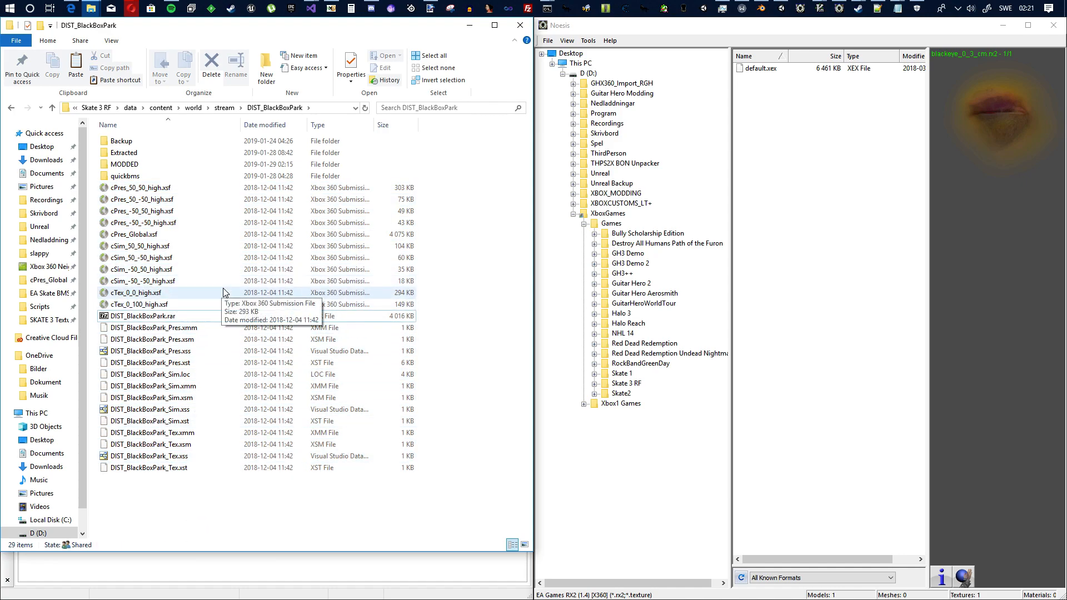
# Look through the Backup, Extracted, MODDED and quickbms subfolders of DIST_BlackBoxPark, returning to the park folder after each
pyautogui.doubleClick(136, 145)
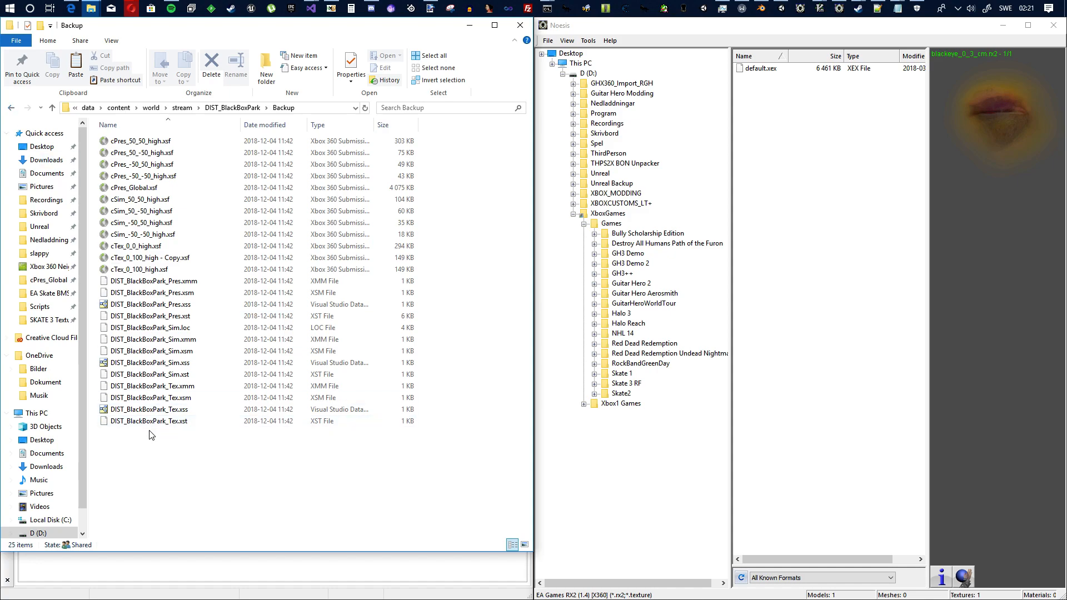
pyautogui.click(9, 110)
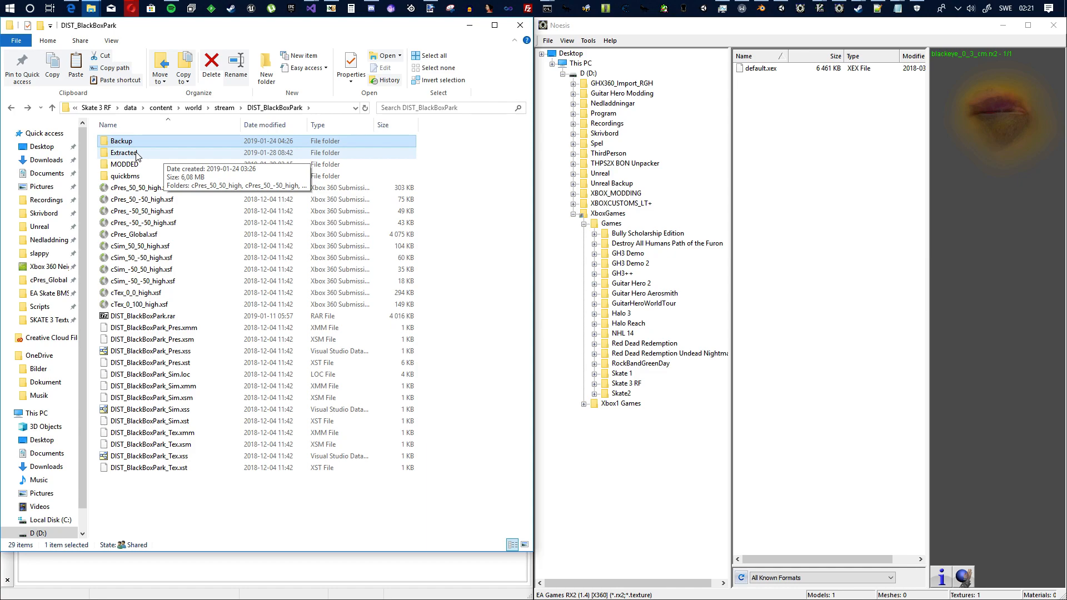
pyautogui.doubleClick(136, 153)
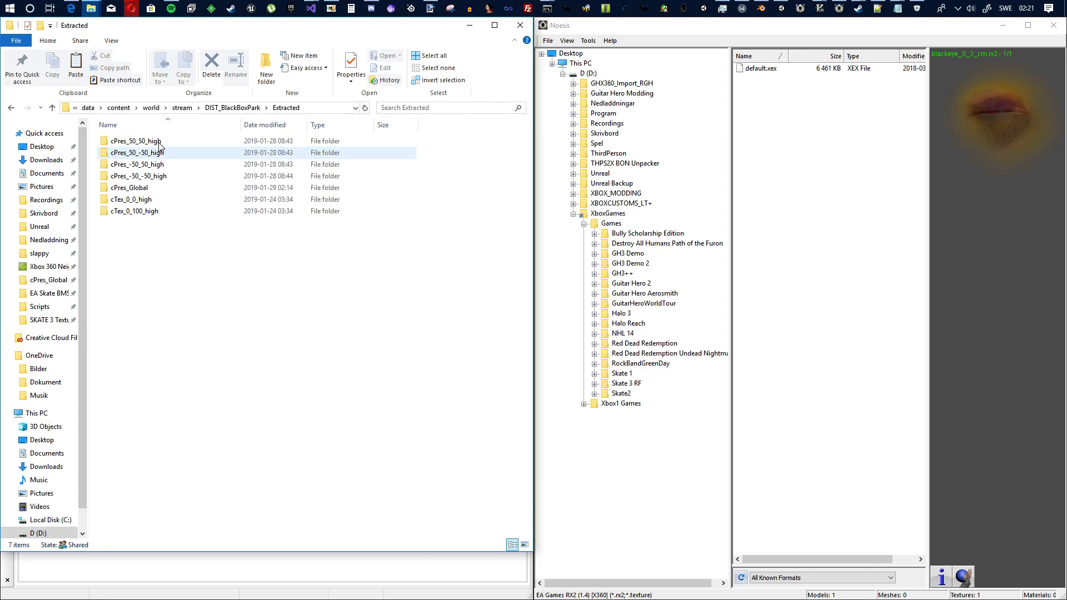
pyautogui.click(11, 108)
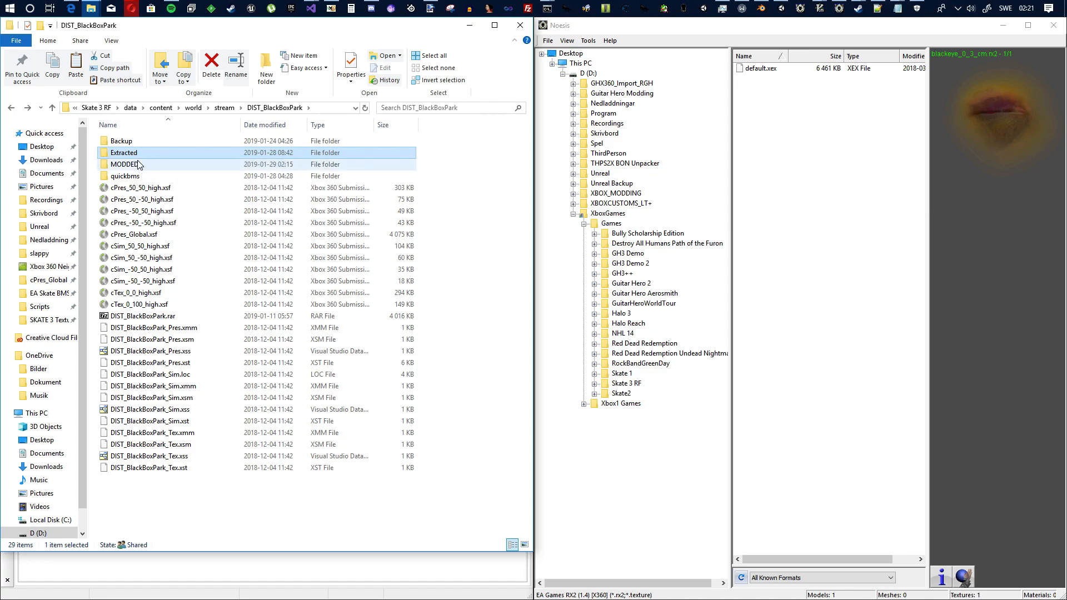
pyautogui.doubleClick(139, 164)
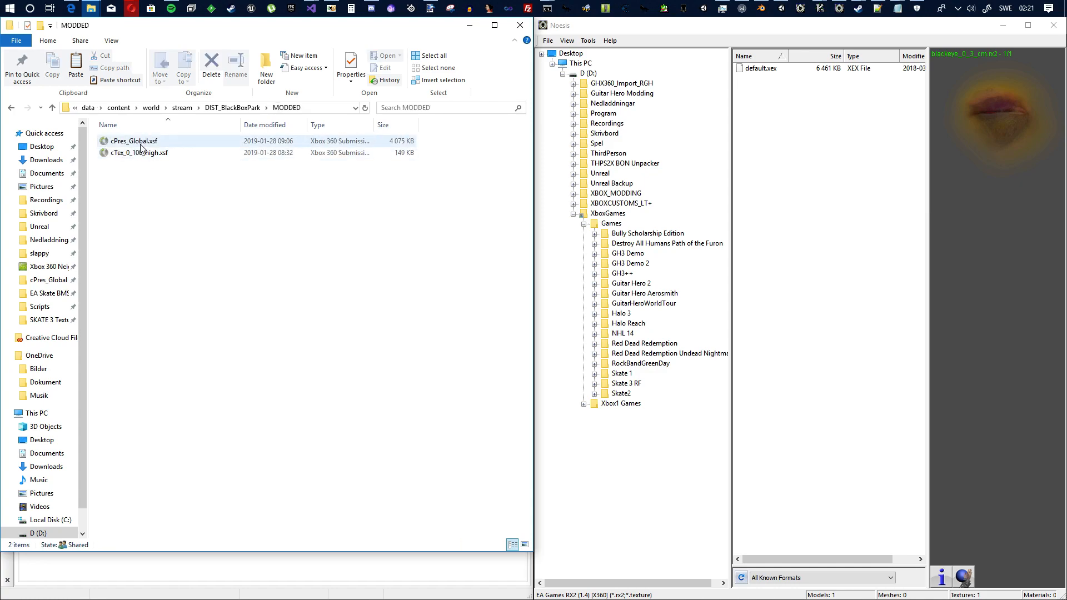
pyautogui.click(11, 108)
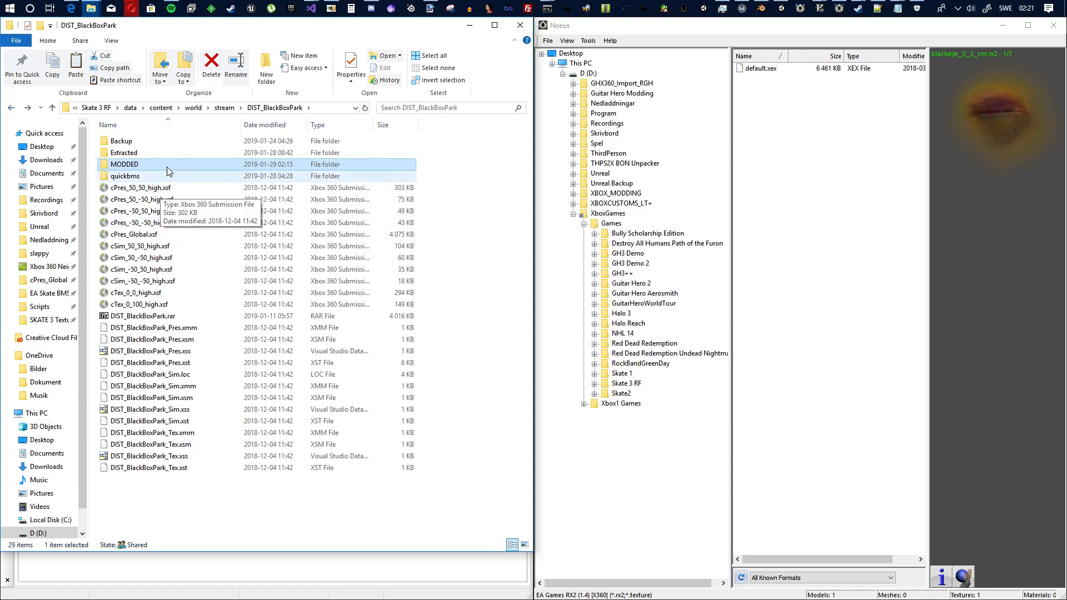
pyautogui.doubleClick(134, 177)
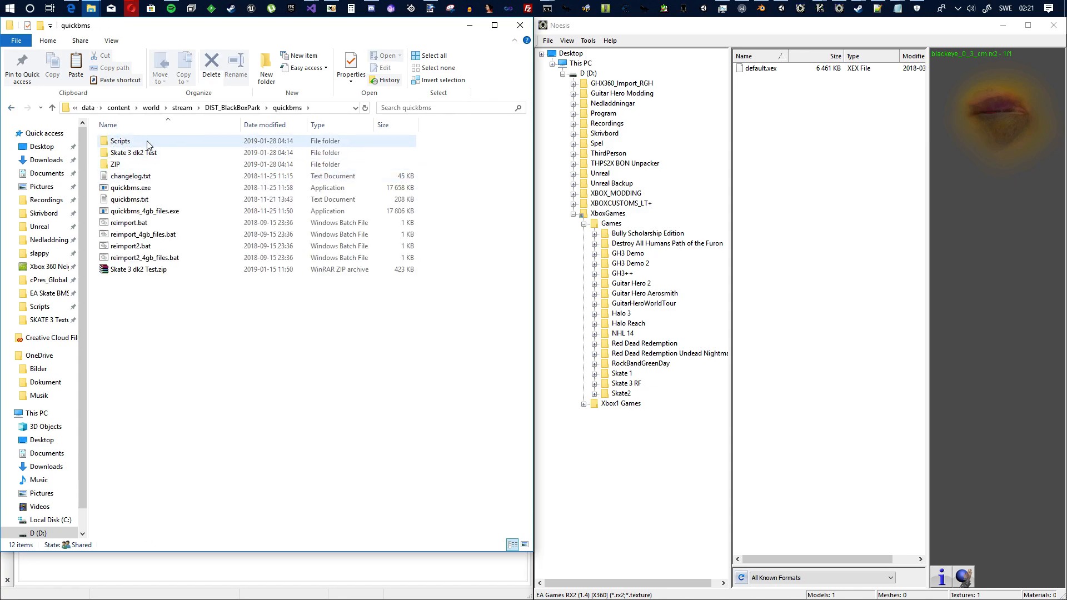
pyautogui.click(11, 108)
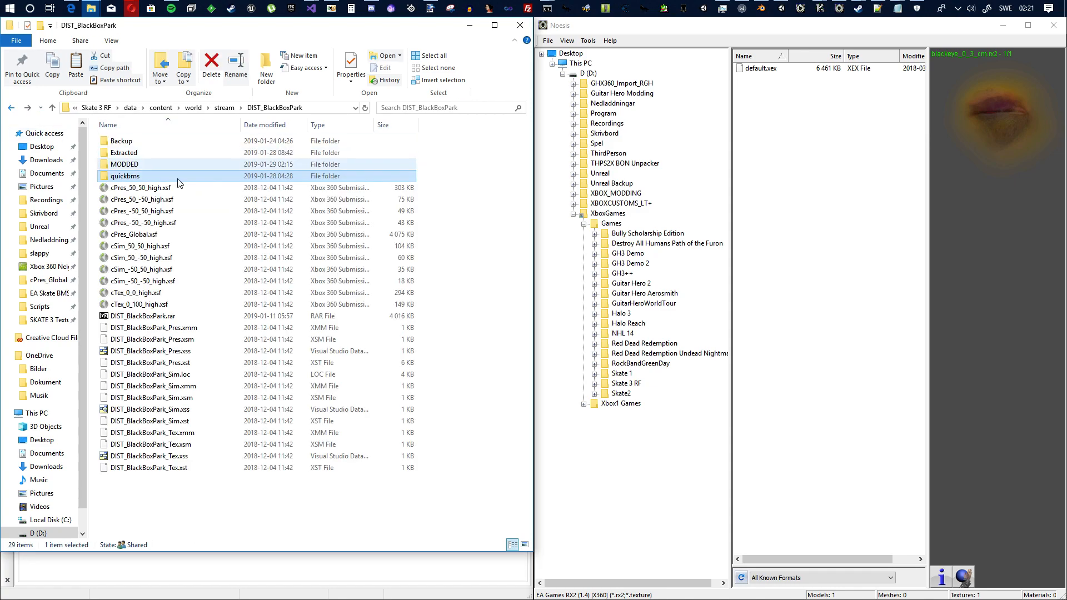
# Open quickbms's Scripts folder and highlight skate3_rx2_dk2_compressor.bms, skate3_rx2_dk2_decompressor.bms and rx2_renamer.bms one after another
pyautogui.doubleClick(128, 177)
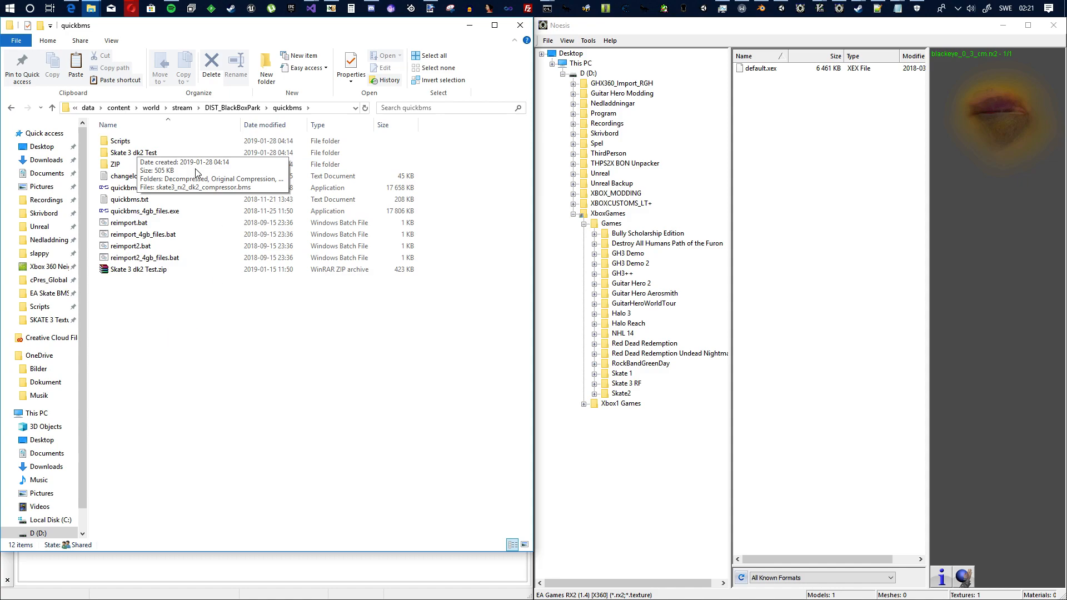
pyautogui.doubleClick(142, 142)
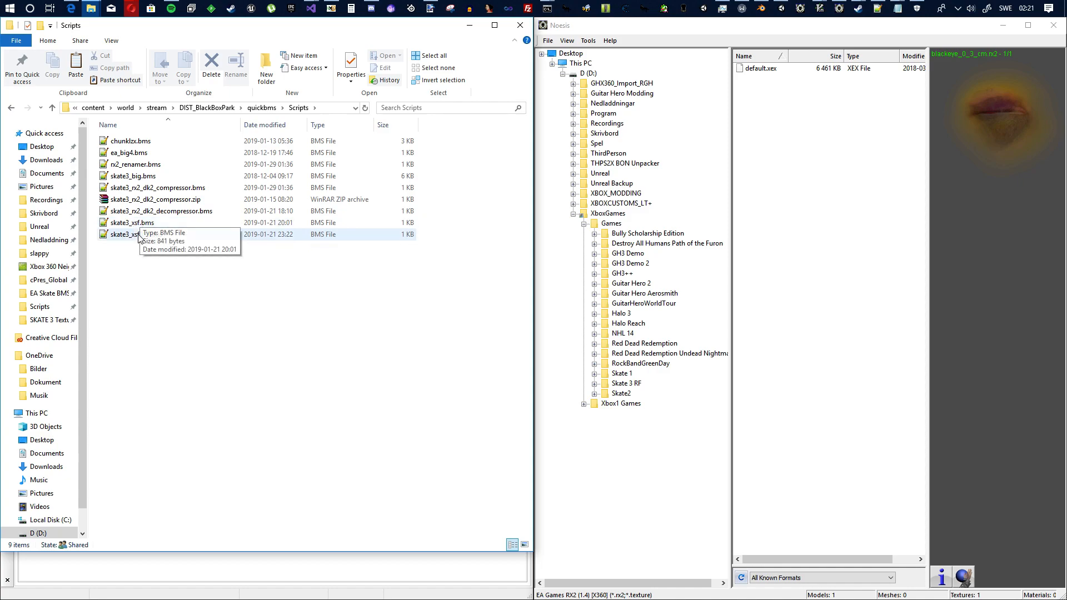
pyautogui.click(155, 190)
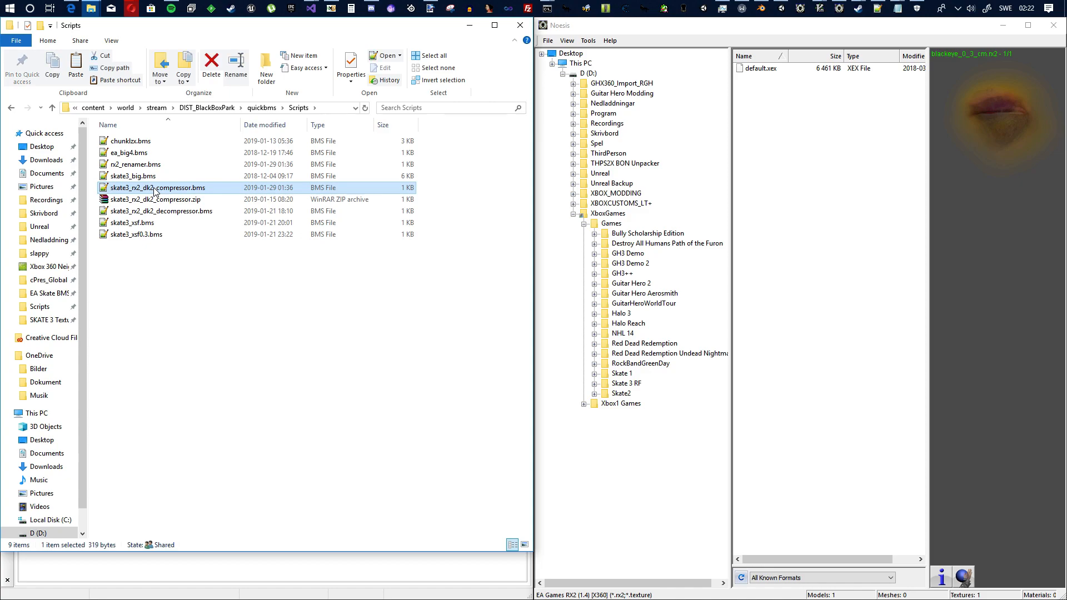
pyautogui.click(164, 215)
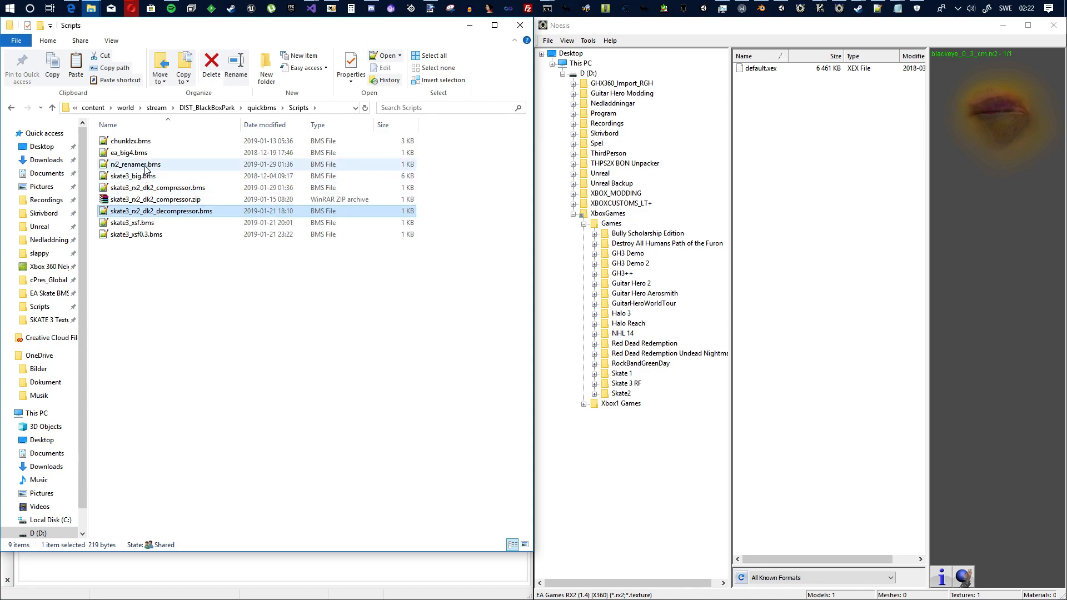
pyautogui.click(146, 167)
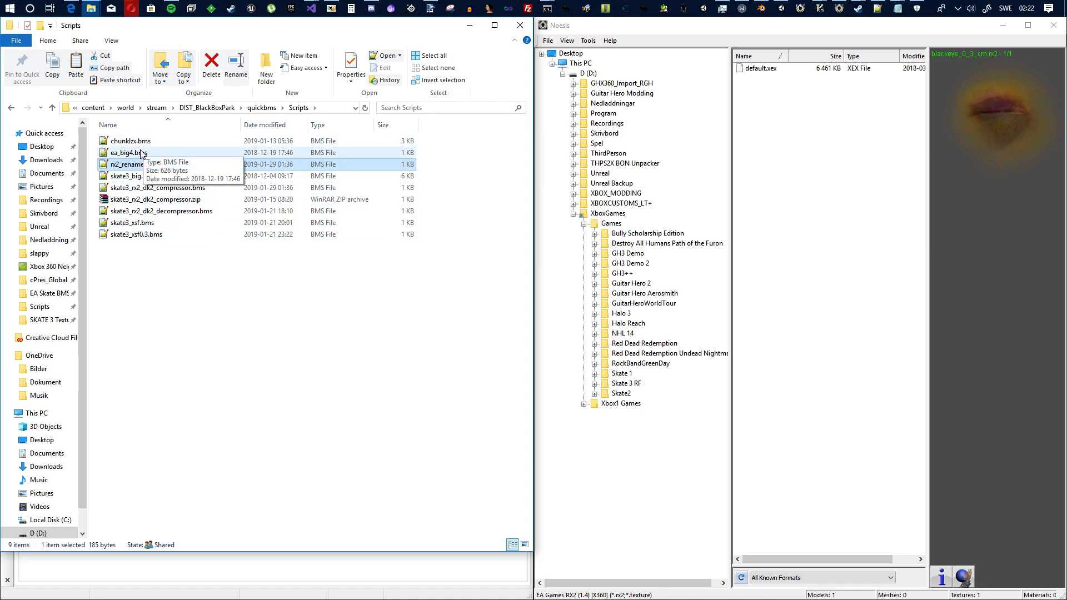
# Return through the quickbms folder to DIST_BlackBoxPark and select the texture archive cTex_0_0_high.xsf
pyautogui.click(12, 108)
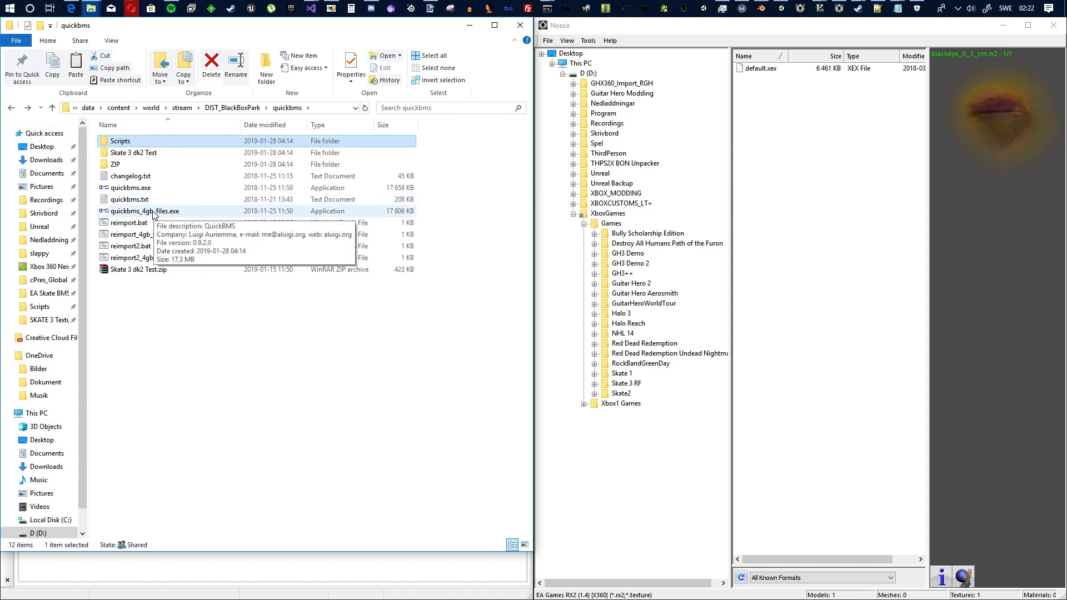
pyautogui.click(228, 108)
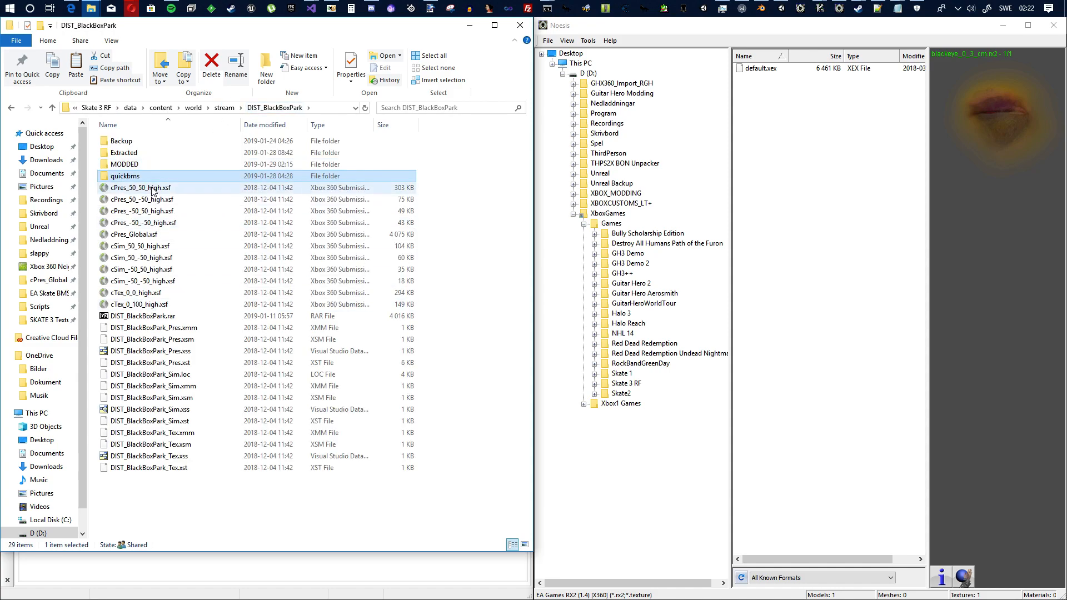
pyautogui.click(138, 293)
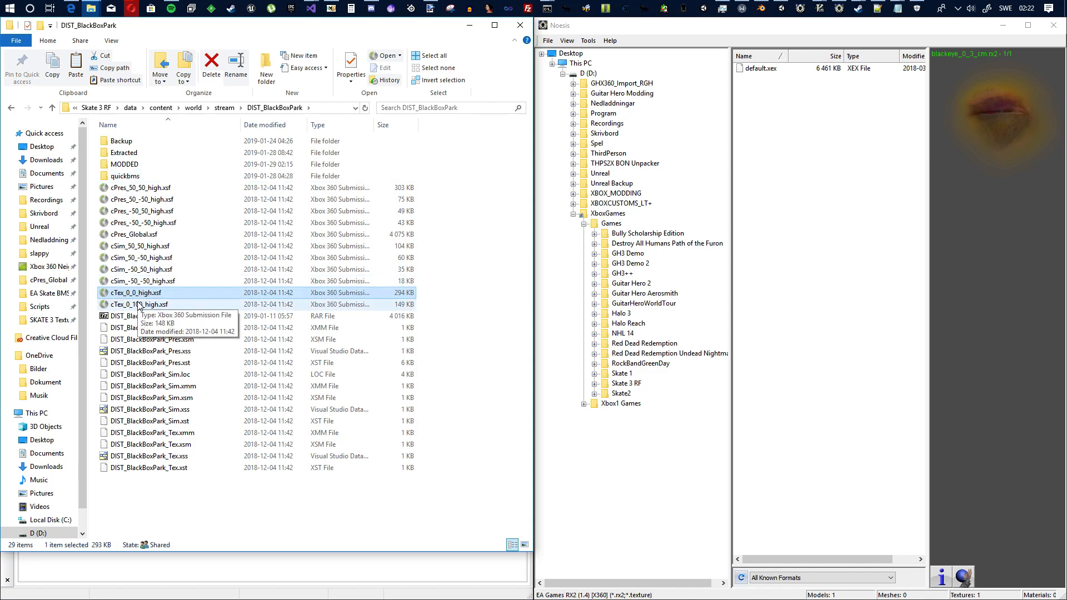
# Highlight the two cTex archives, then the five cPres archives, and finish with only cPres_Global.xsf selected
pyautogui.keyDown('shift'); pyautogui.click(139, 304); pyautogui.keyUp('shift')
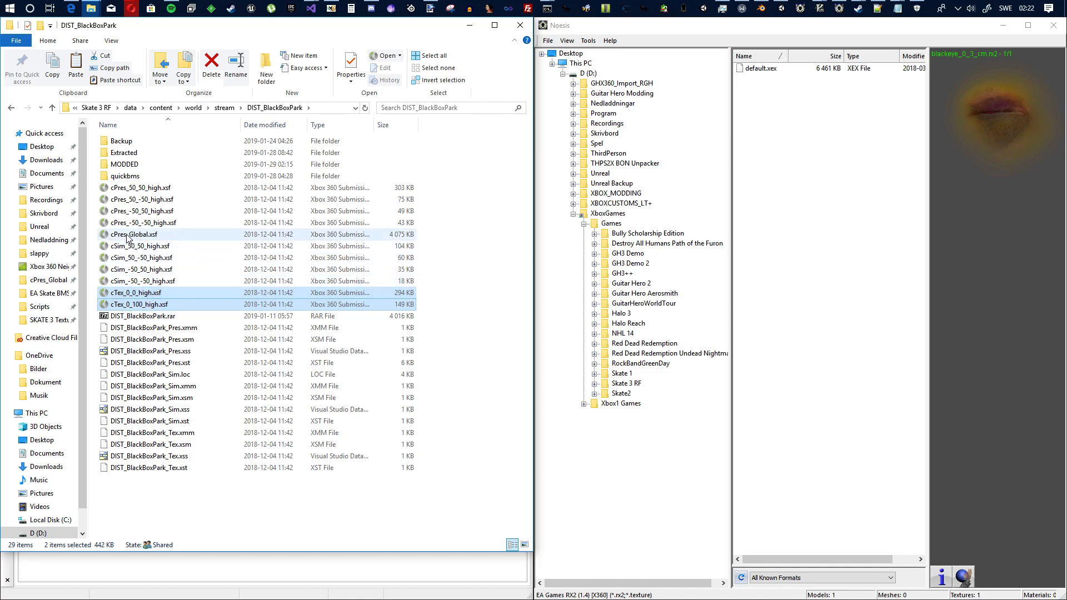
pyautogui.click(136, 188)
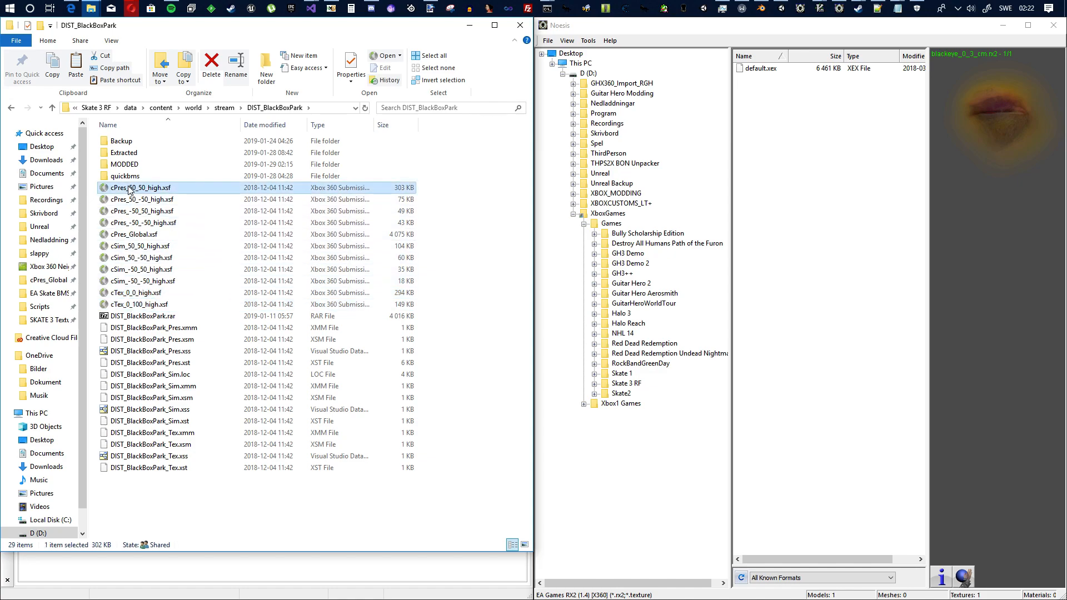
pyautogui.keyDown('shift'); pyautogui.click(133, 236); pyautogui.keyUp('shift')
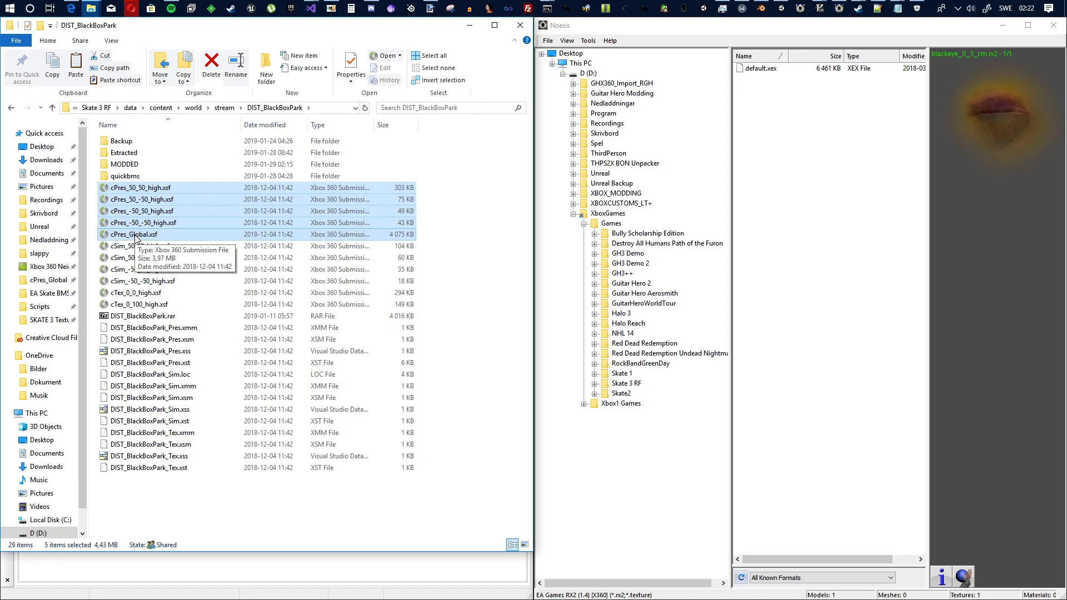
pyautogui.click(136, 235)
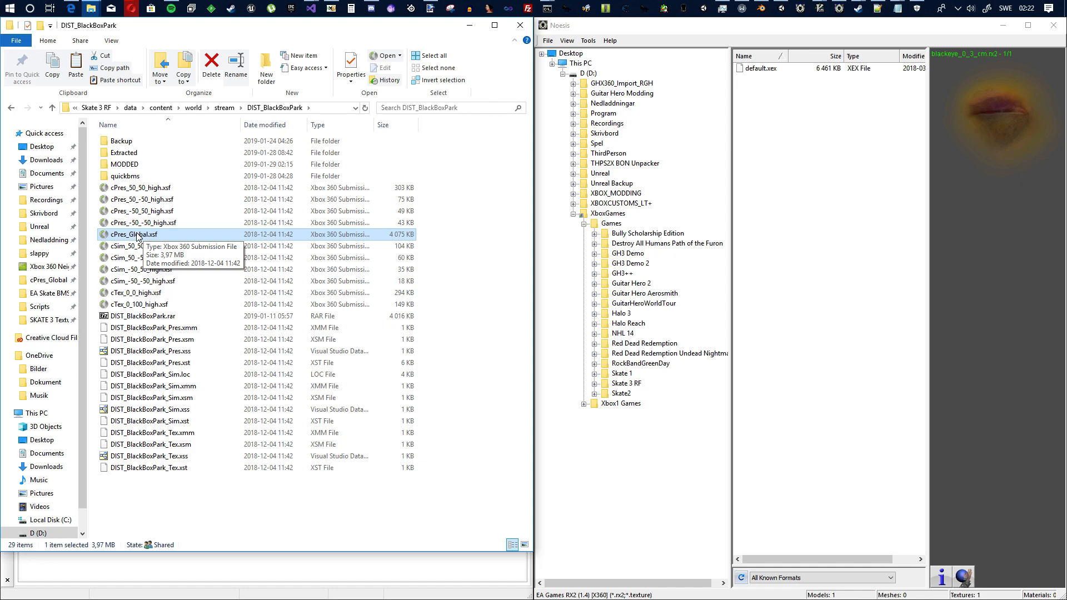
pyautogui.keyDown('shift'); pyautogui.click(156, 189); pyautogui.keyUp('shift')
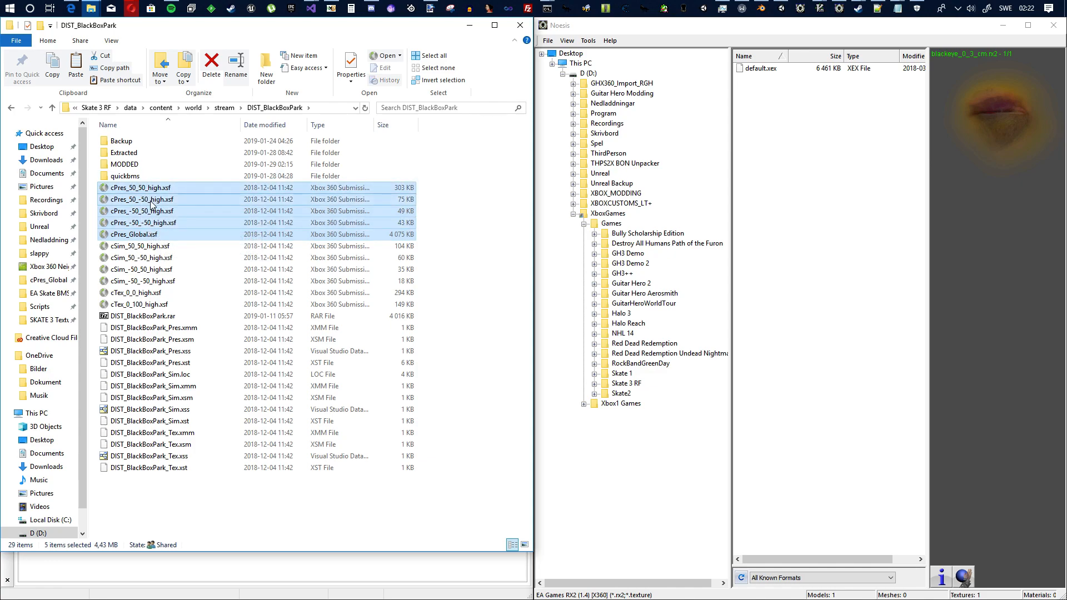
pyautogui.click(141, 236)
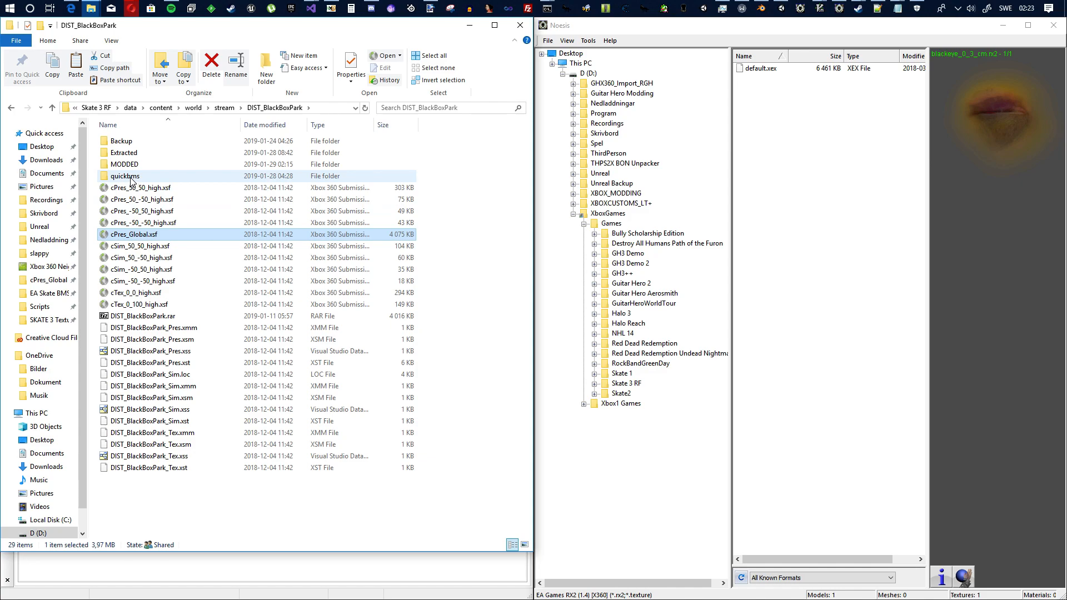
# Launch quickbms_4gb_files.exe from the quickbms folder and browse to the Scripts folder in its BMS script selection
pyautogui.doubleClick(137, 177)
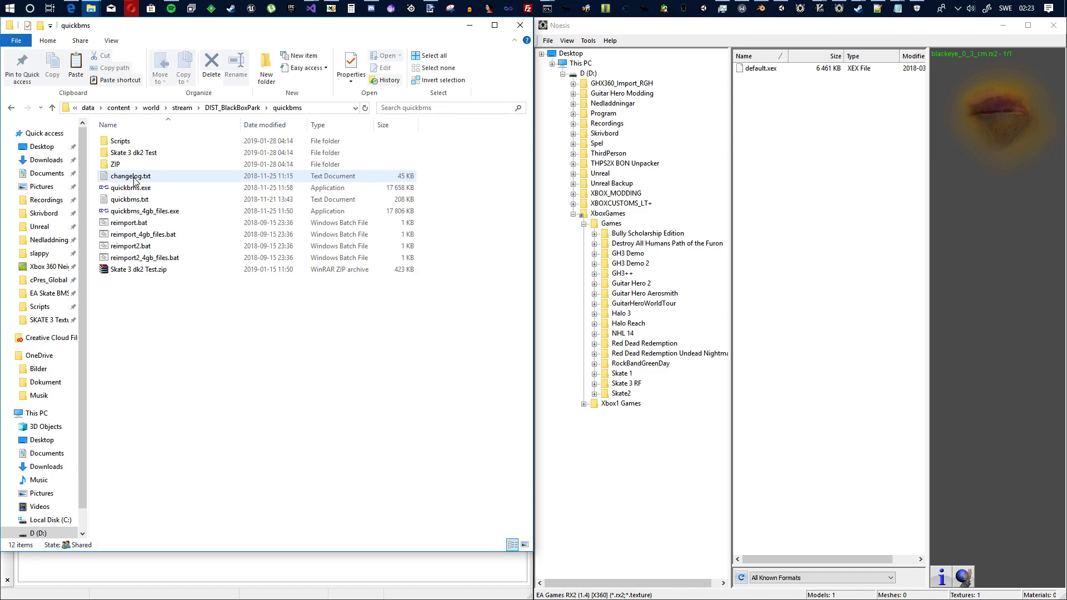
pyautogui.doubleClick(135, 211)
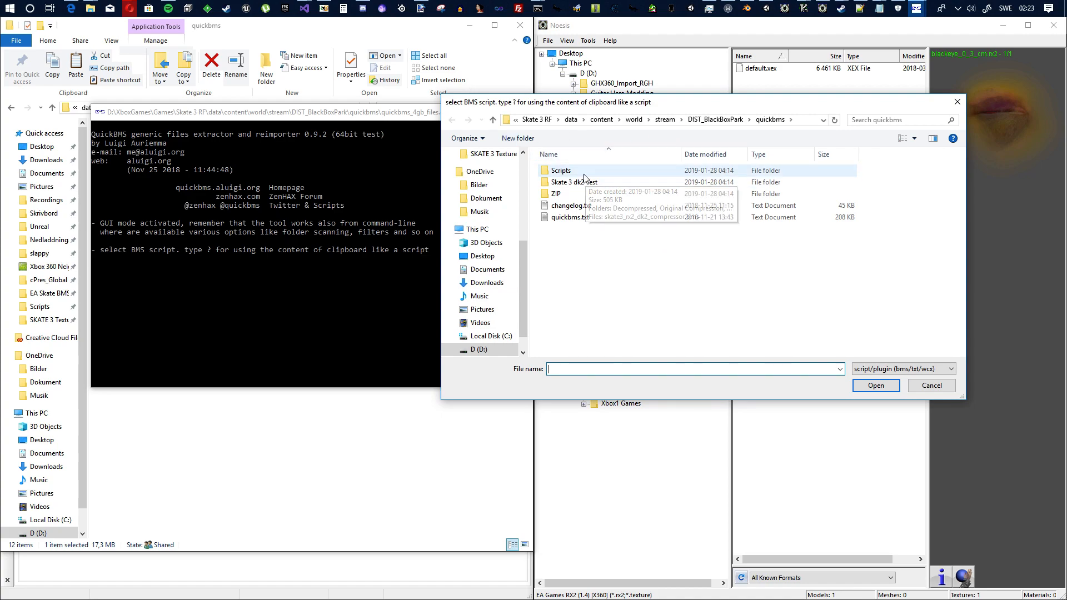
pyautogui.click(580, 170)
pyautogui.doubleClick(581, 171)
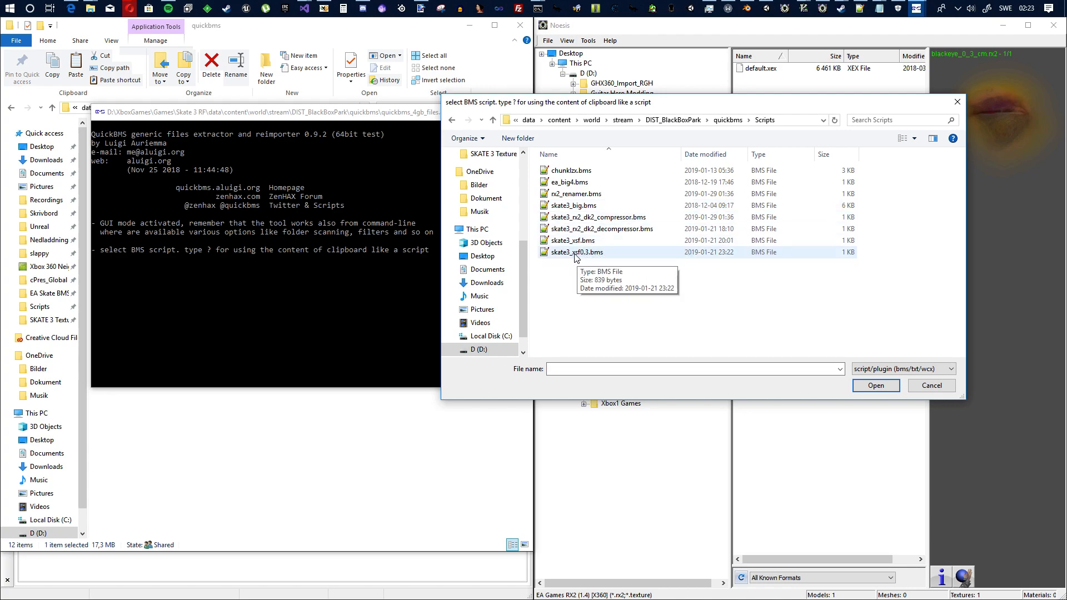
# Move the script dialog aside and look through DIST_BlackBoxPark's Extracted folder and its cPres_Global subfolder, returning to Extracted
pyautogui.moveTo(651, 102); pyautogui.dragTo(611, 274)
pyautogui.click(307, 29)
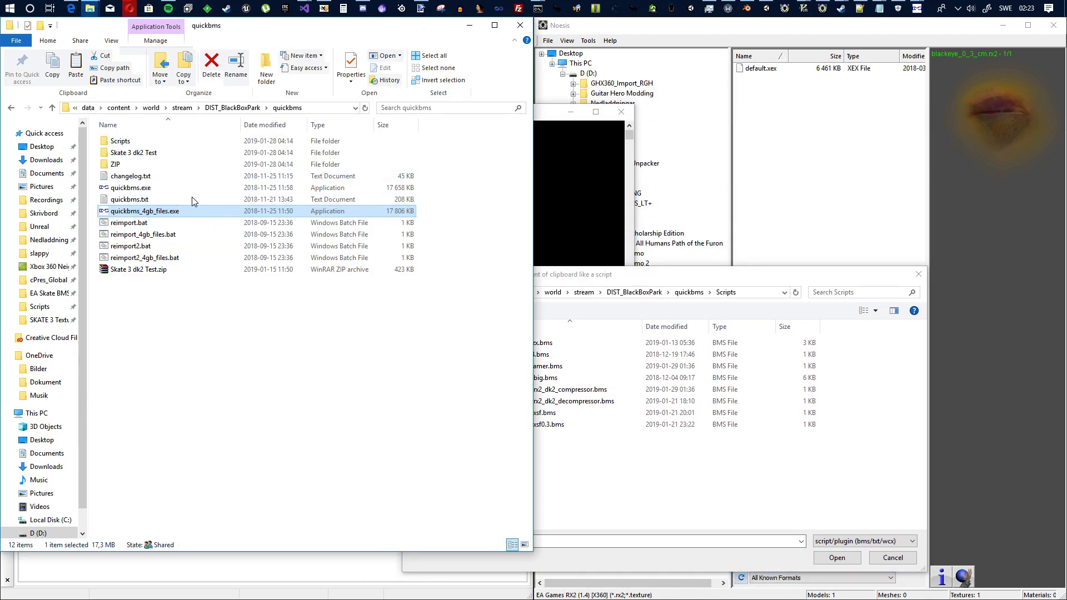
pyautogui.click(232, 108)
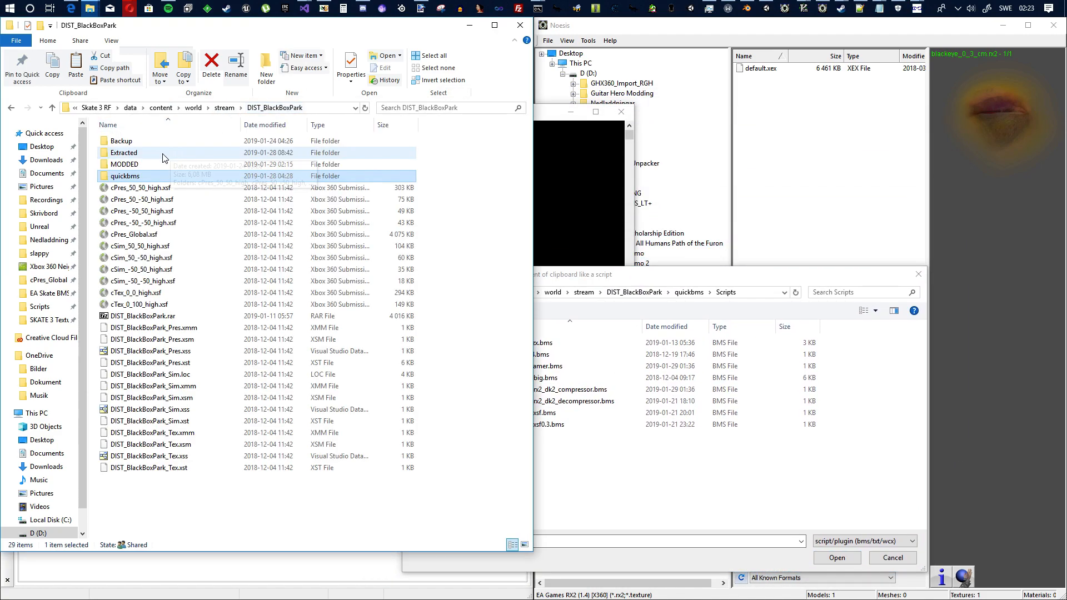
pyautogui.doubleClick(128, 152)
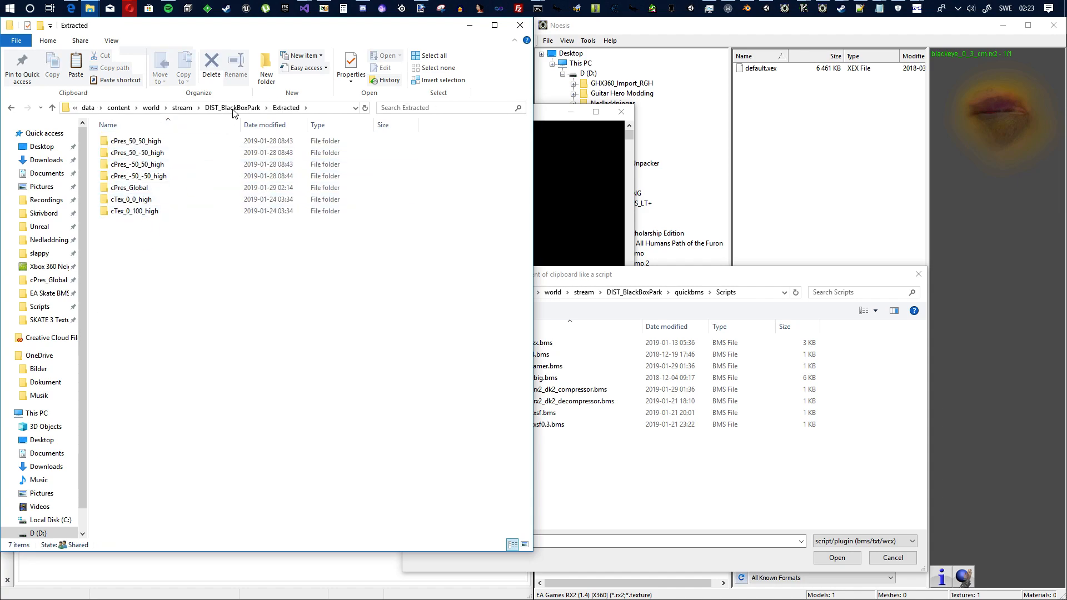
pyautogui.click(232, 109)
pyautogui.doubleClick(131, 153)
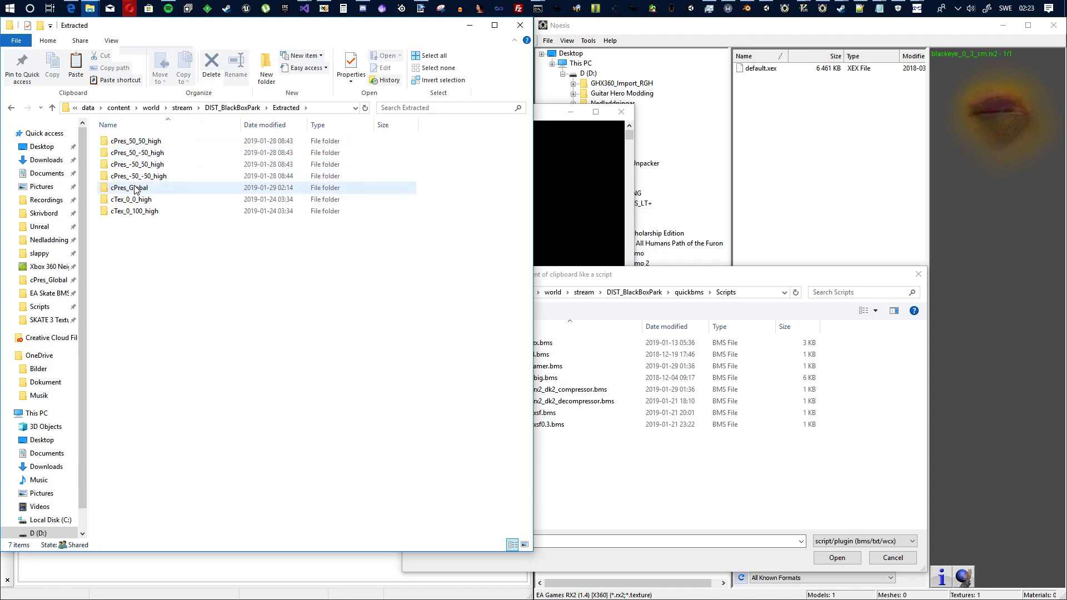
pyautogui.doubleClick(135, 189)
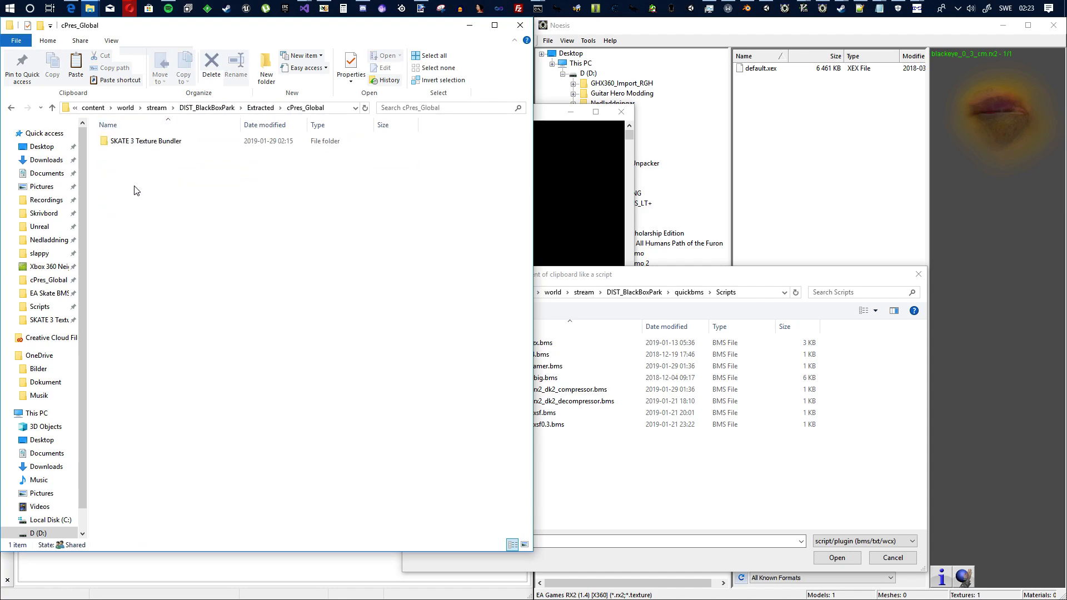
pyautogui.click(11, 108)
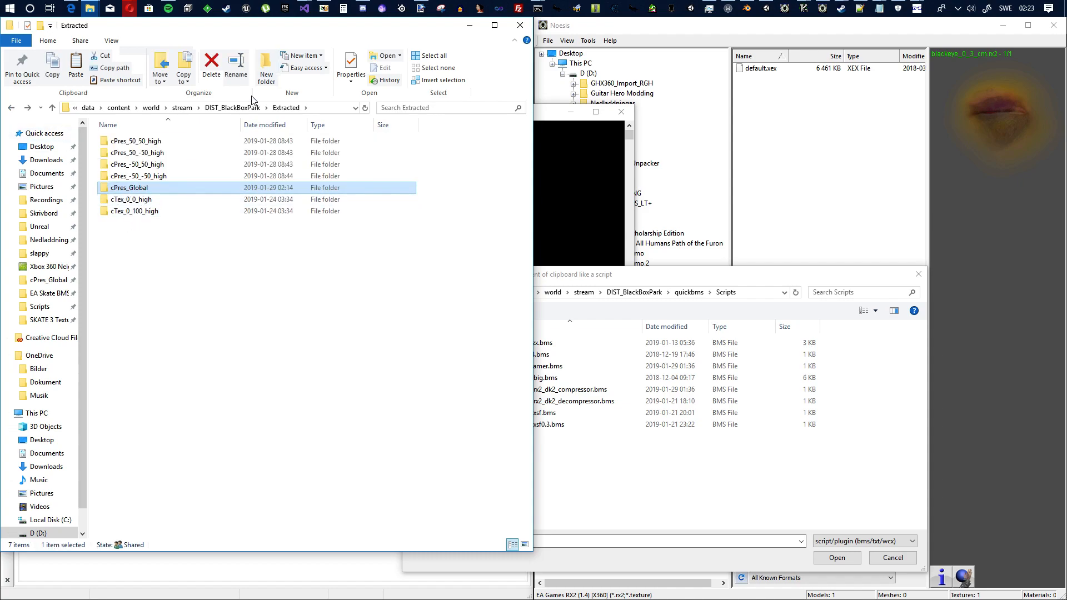
# Create a new folder with the default name inside the Extracted folder
pyautogui.rightClick(143, 292)
pyautogui.moveTo(239, 442)
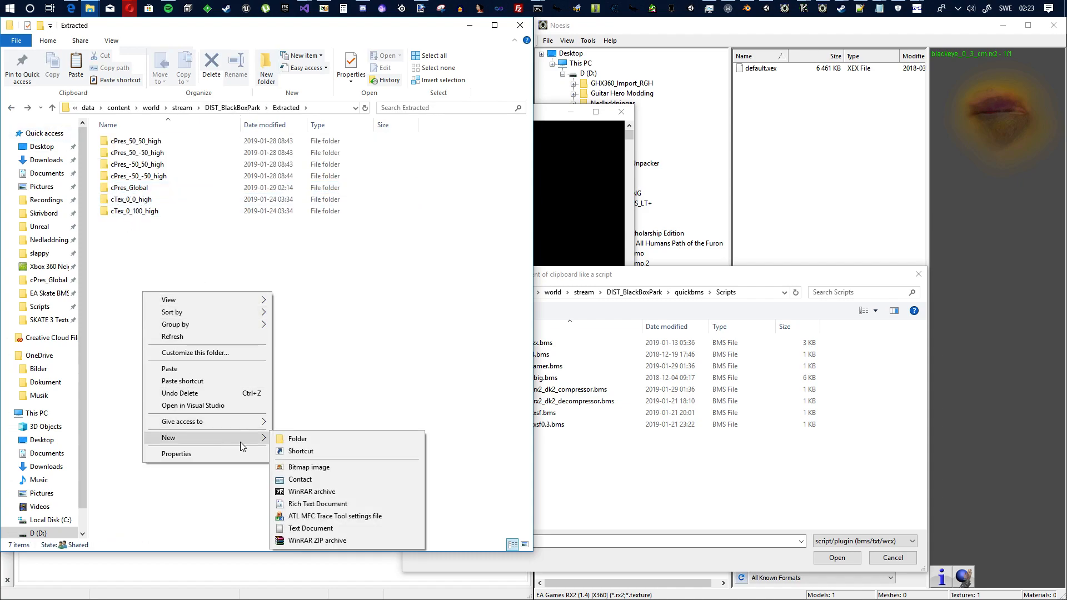
pyautogui.click(301, 439)
pyautogui.press('Return')
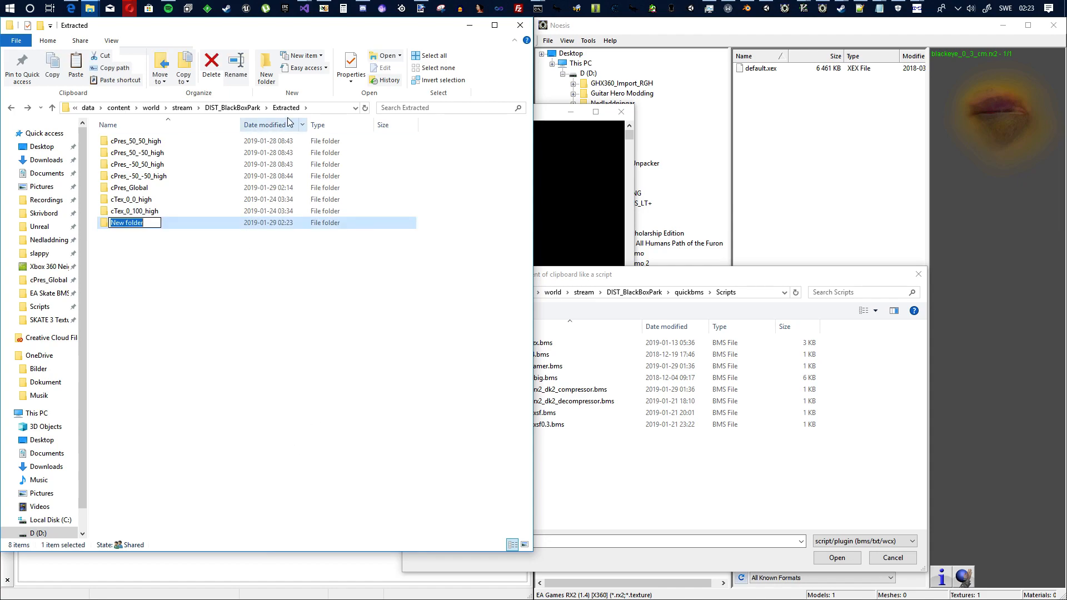
# Copy the base name of cPres_Global.xsf and try to rename the new folder in Extracted as cPres_Global
pyautogui.click(232, 107)
pyautogui.click(136, 236)
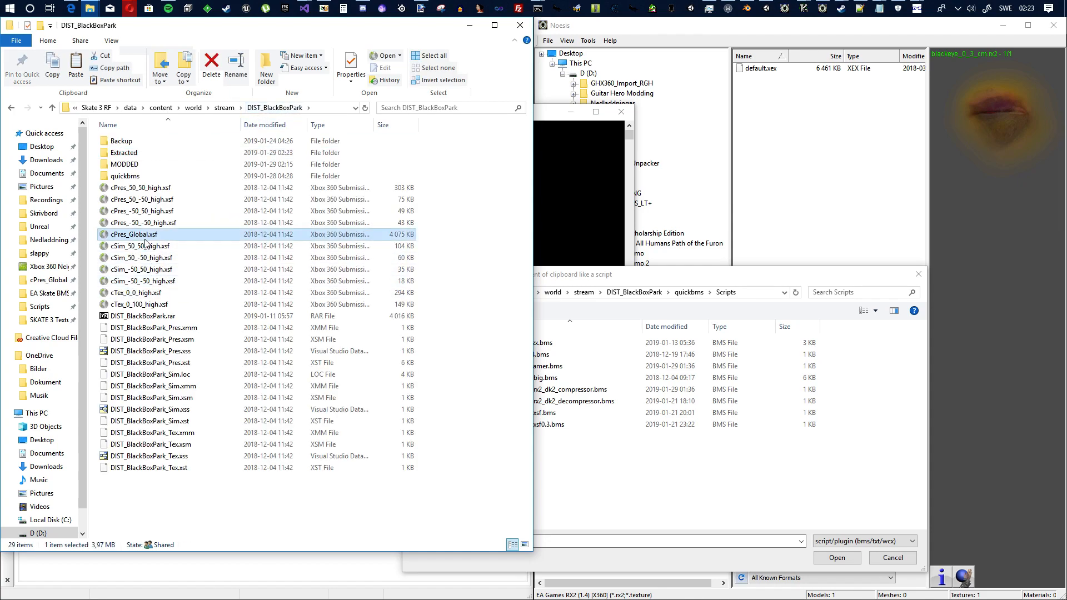
pyautogui.click(136, 236)
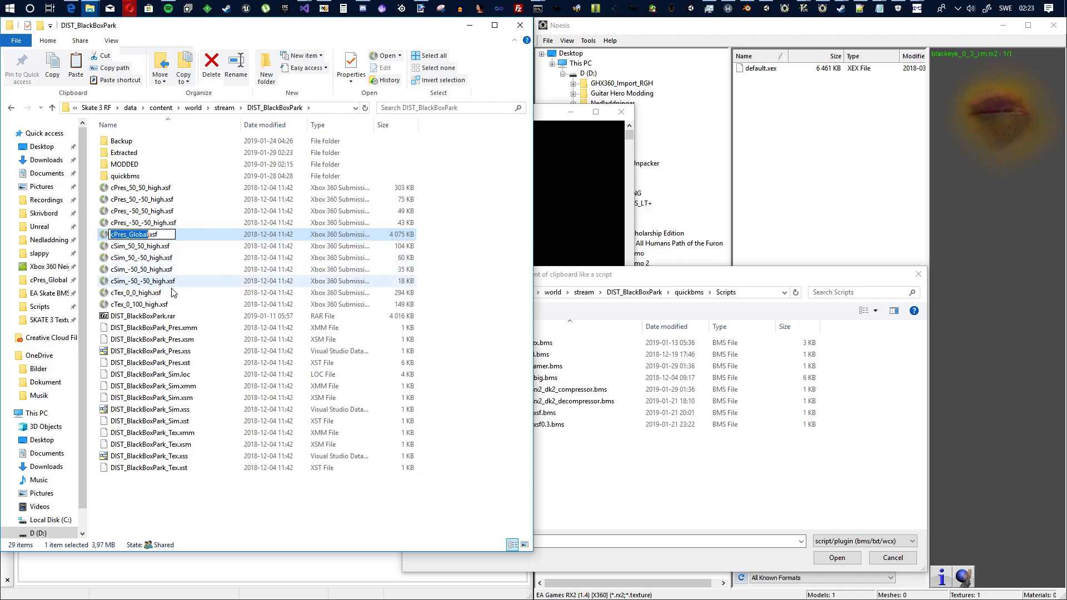
pyautogui.doubleClick(133, 155)
pyautogui.doubleClick(136, 225)
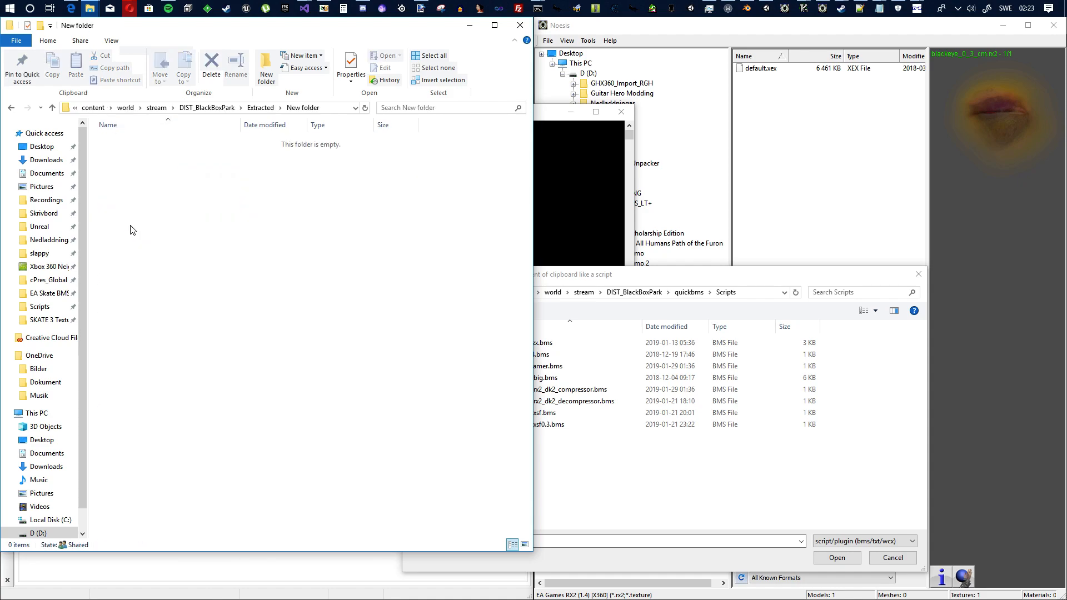
pyautogui.click(15, 108)
pyautogui.press('F2')
pyautogui.write('cPres_Global')
pyautogui.press('Return')
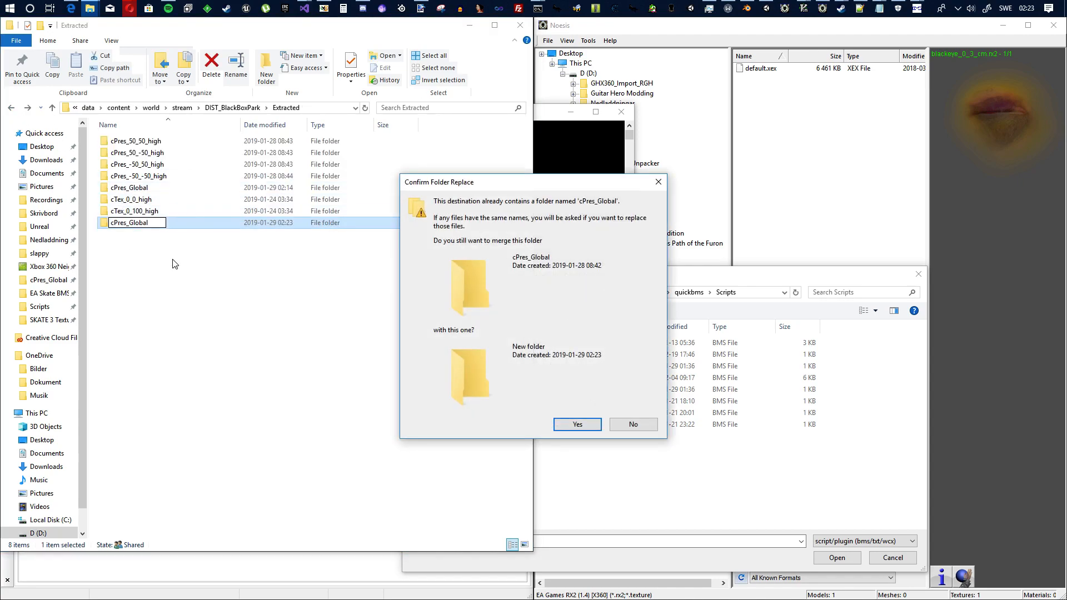
# Decline merging with the existing cPres_Global folder and delete the new folder
pyautogui.click(633, 425)
pyautogui.click(141, 226)
pyautogui.press('Delete')
# Look inside the SKATE 3 Texture Bundler folder within cPres_Global and return to the Extracted folder
pyautogui.doubleClick(130, 187)
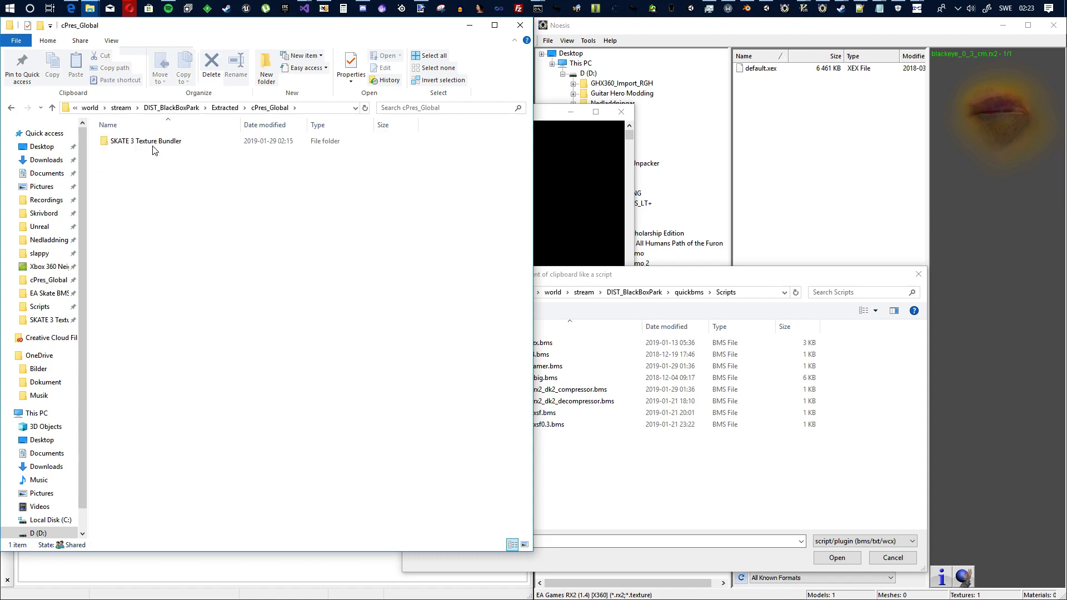
pyautogui.click(155, 146)
pyautogui.doubleClick(146, 142)
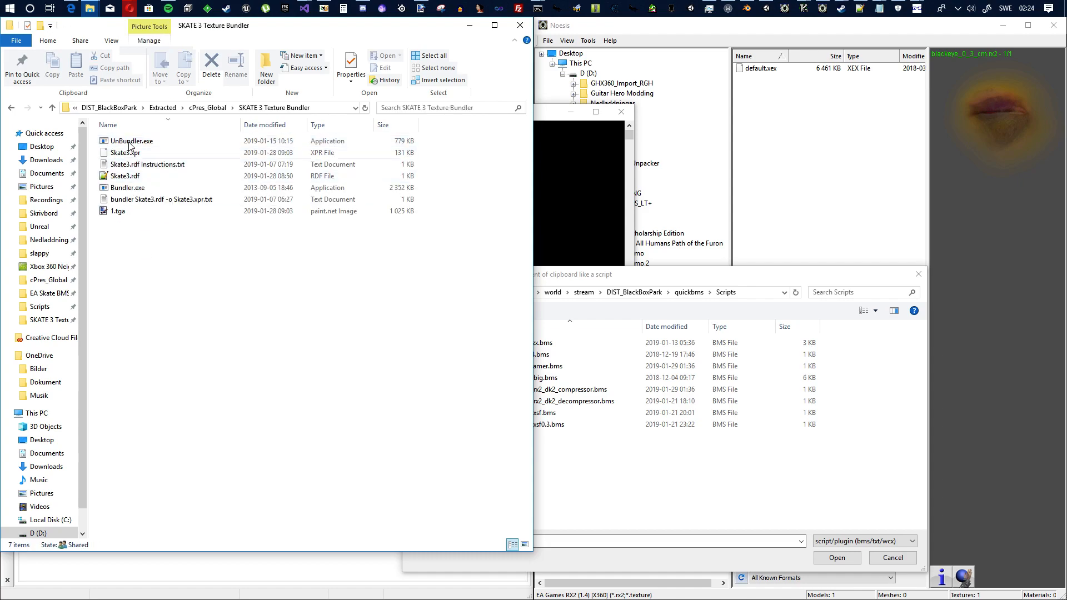
pyautogui.click(11, 112)
pyautogui.click(223, 108)
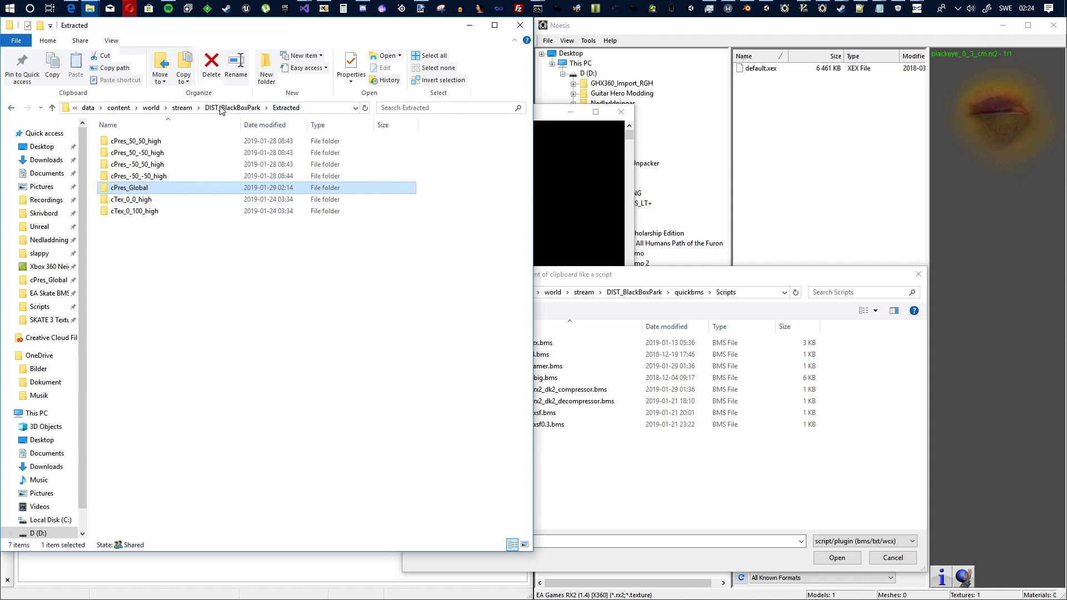
# Load skate3_xsf0.3.bms as the QuickBMS script
pyautogui.moveTo(646, 274); pyautogui.dragTo(581, 135)
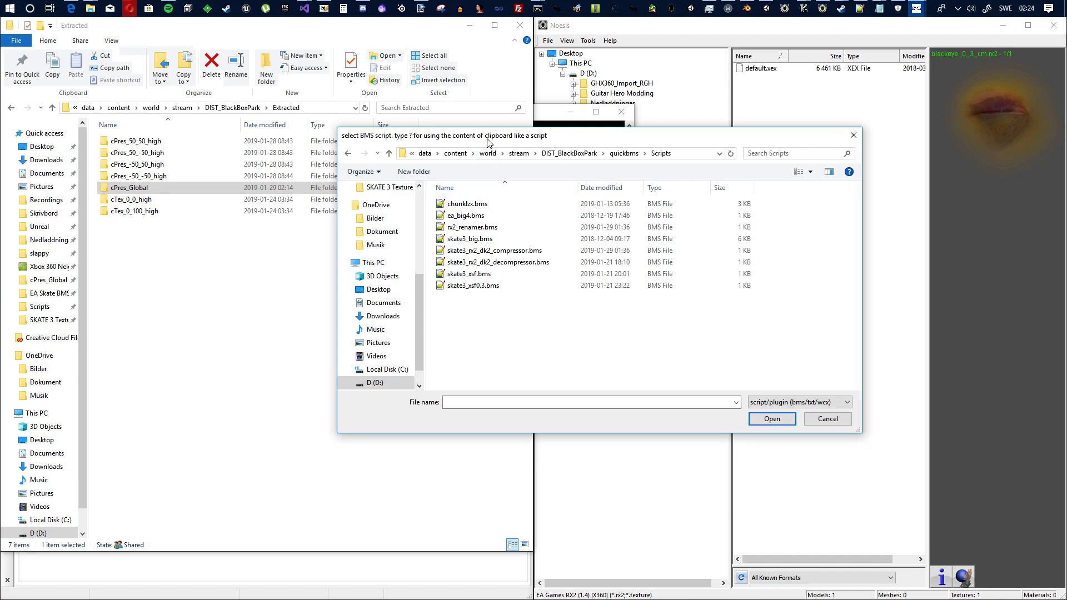
pyautogui.moveTo(552, 130); pyautogui.dragTo(555, 124)
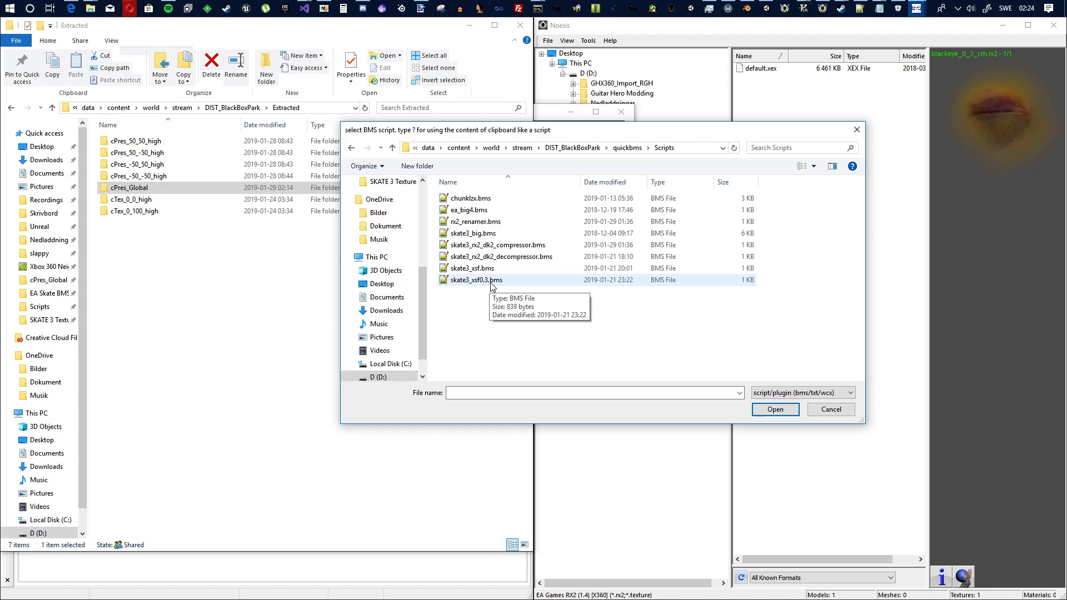
pyautogui.click(470, 270)
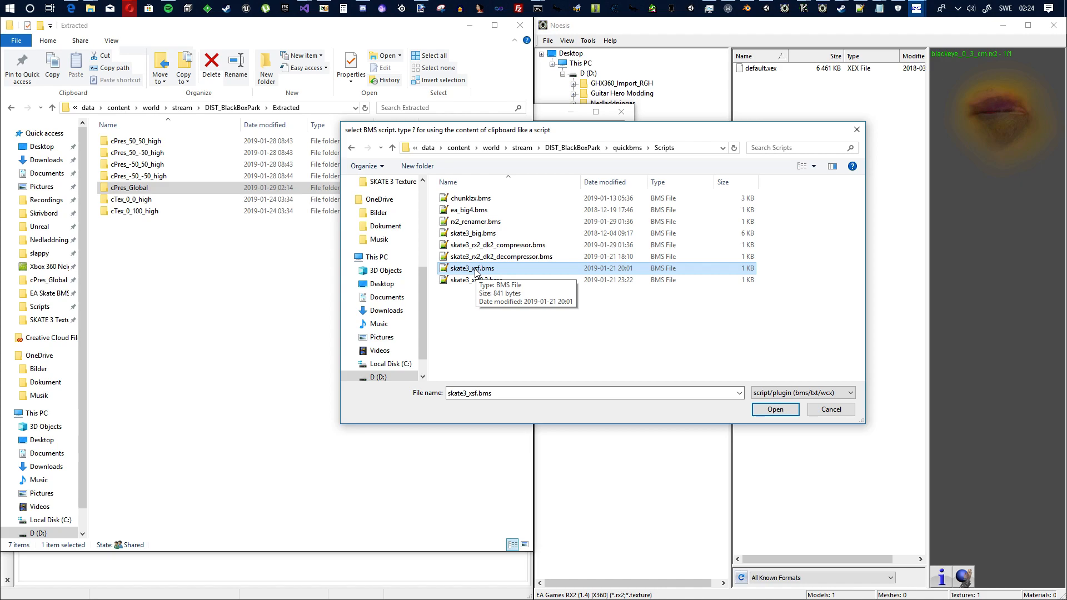
pyautogui.click(488, 281)
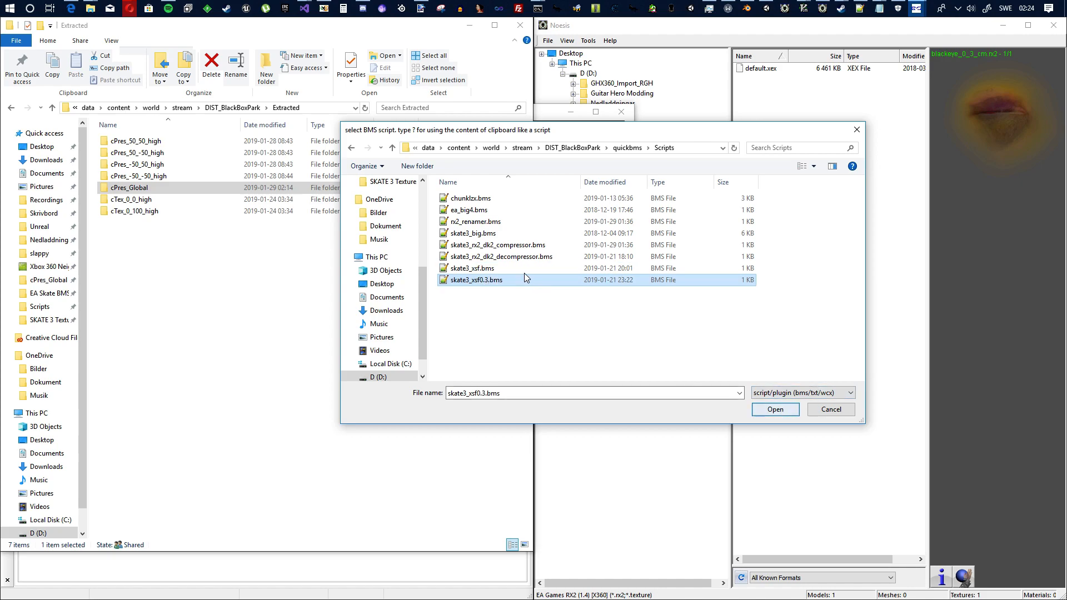
pyautogui.click(775, 410)
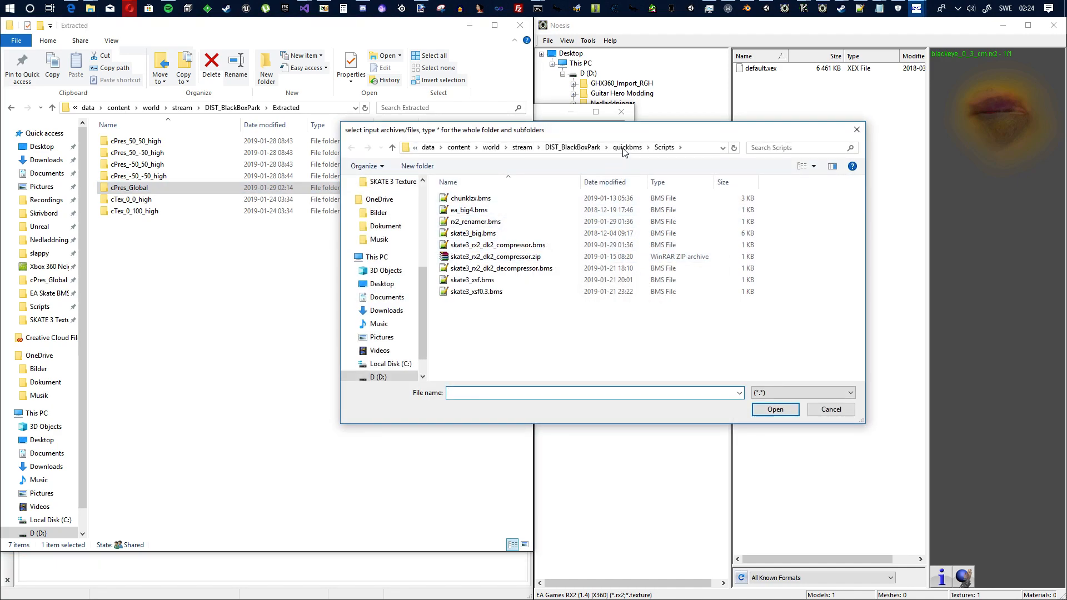
# Choose cPres_Global.xsf from the DIST_BlackBoxPark folder as the input archive
pyautogui.click(576, 148)
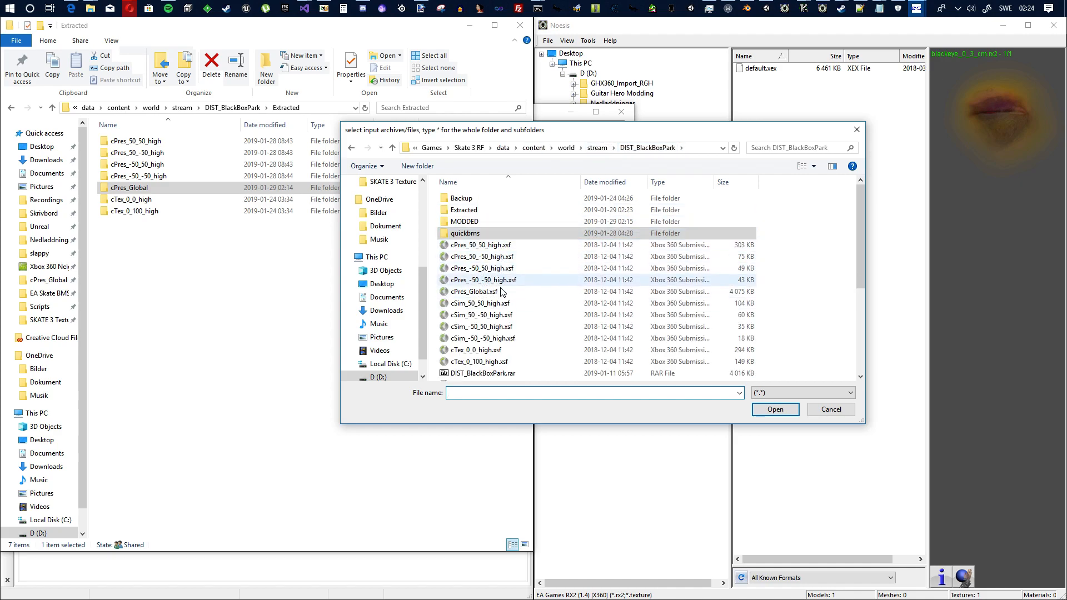
pyautogui.scroll(-1, 502, 291)
pyautogui.click(487, 260)
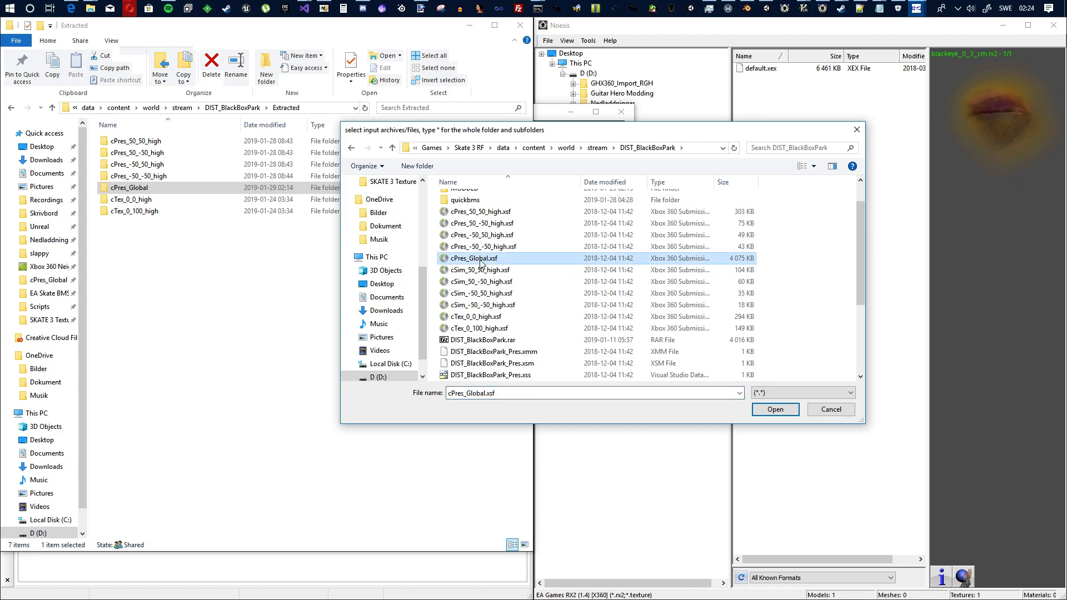
pyautogui.doubleClick(476, 261)
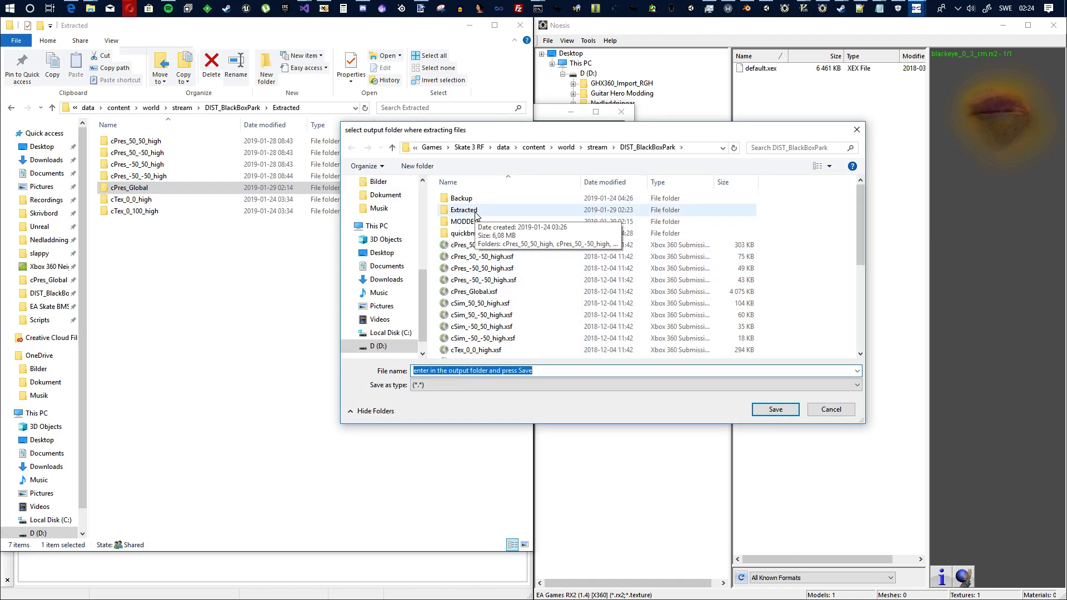
# Set Extracted\cPres_Global as the output folder and extract the archive into it
pyautogui.doubleClick(475, 214)
pyautogui.doubleClick(477, 246)
pyautogui.click(778, 412)
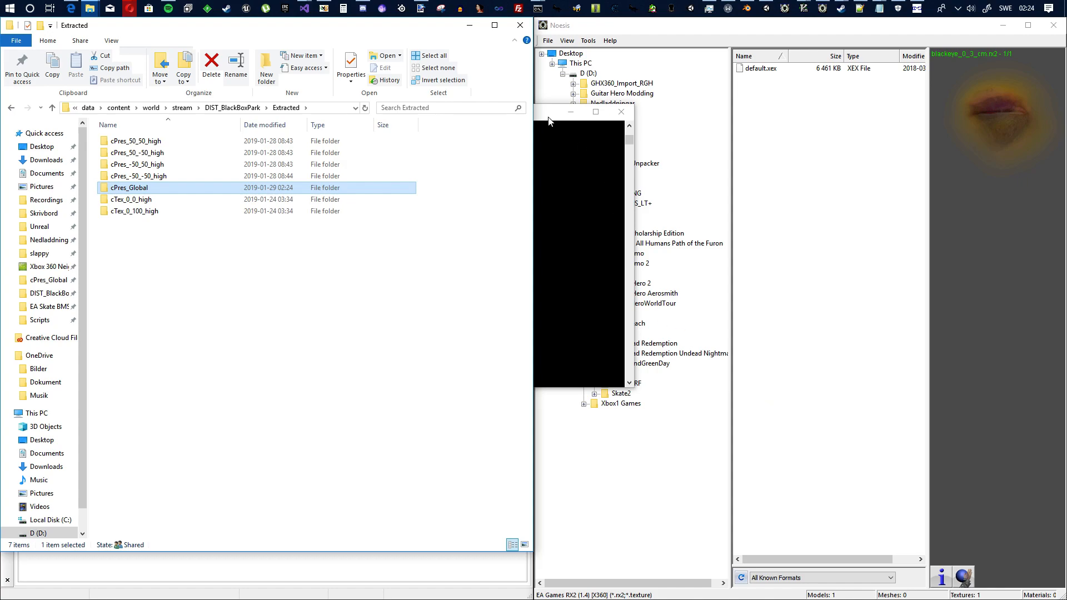
# Review the QuickBMS extraction log for the .rx2 files taken out of cPres_Global.xsf
pyautogui.scroll(15, 394, 259)
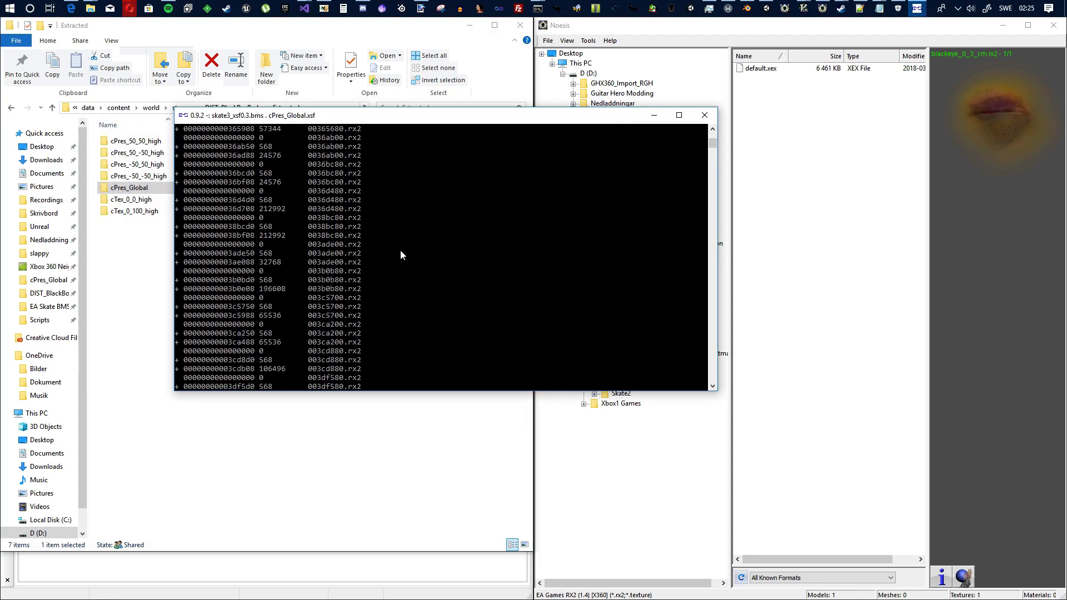
pyautogui.scroll(-20, 417, 261)
pyautogui.scroll(10, 428, 219)
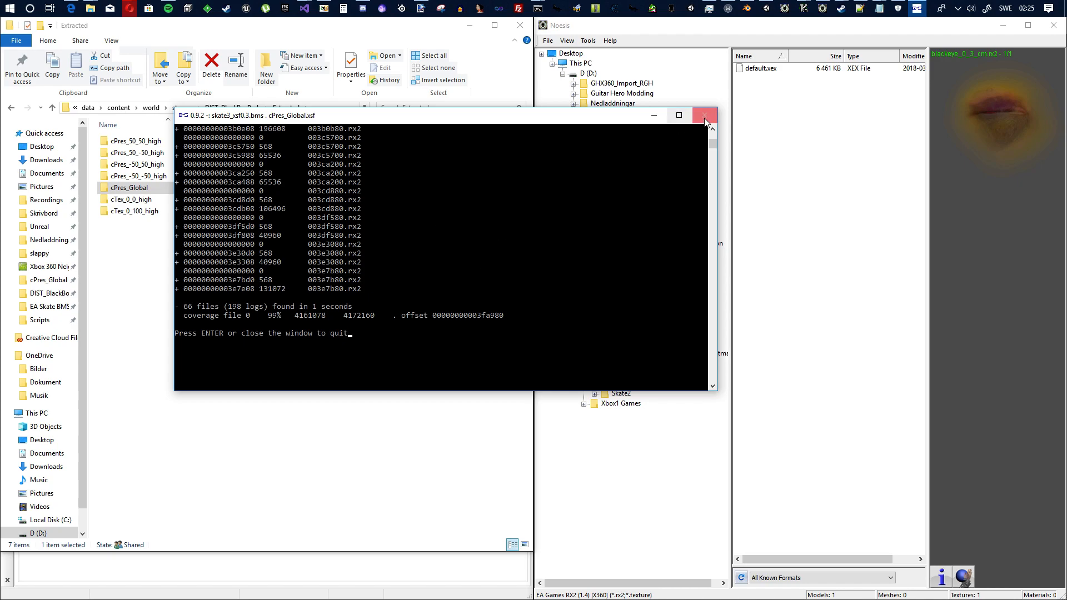
# Close the extraction console and look through the extracted .rx2 files in the cPres_Global folder
pyautogui.moveTo(580, 115); pyautogui.dragTo(722, 103)
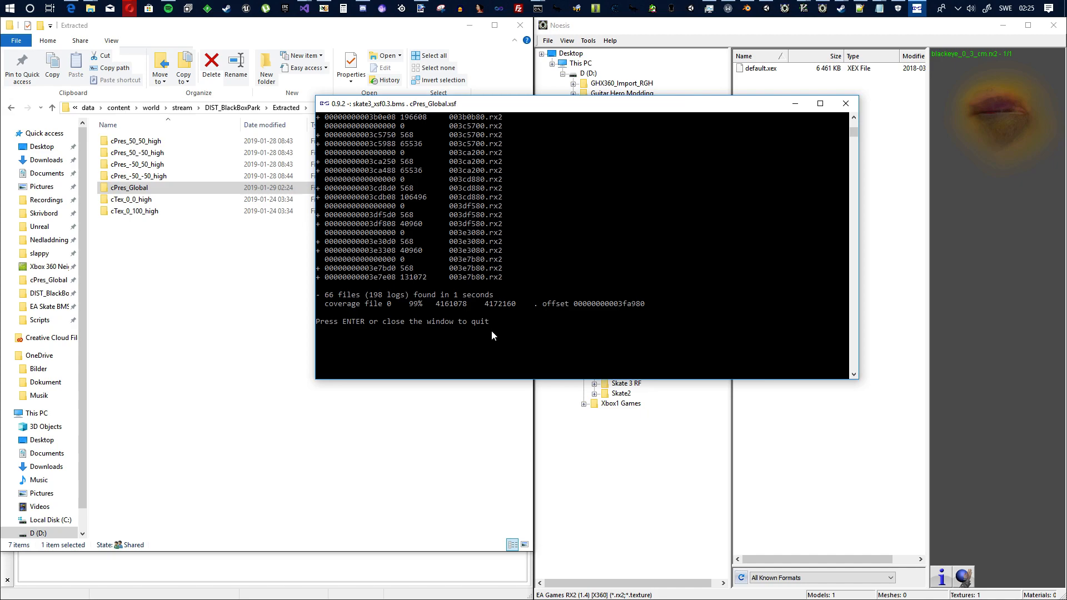
pyautogui.press('Return')
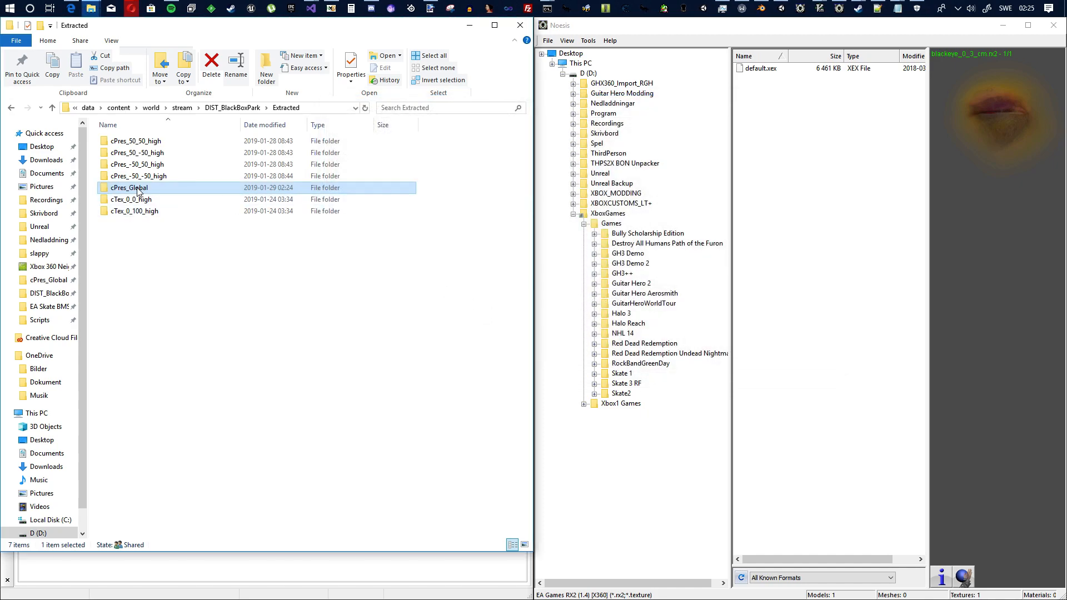
pyautogui.doubleClick(138, 189)
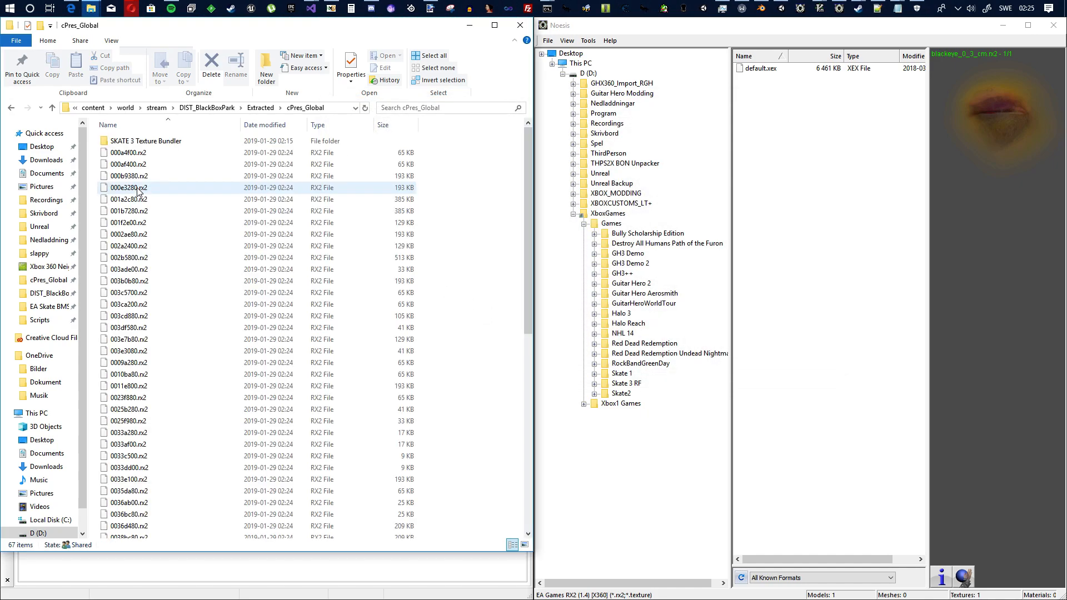
pyautogui.click(148, 157)
pyautogui.moveTo(532, 178); pyautogui.dragTo(506, 400)
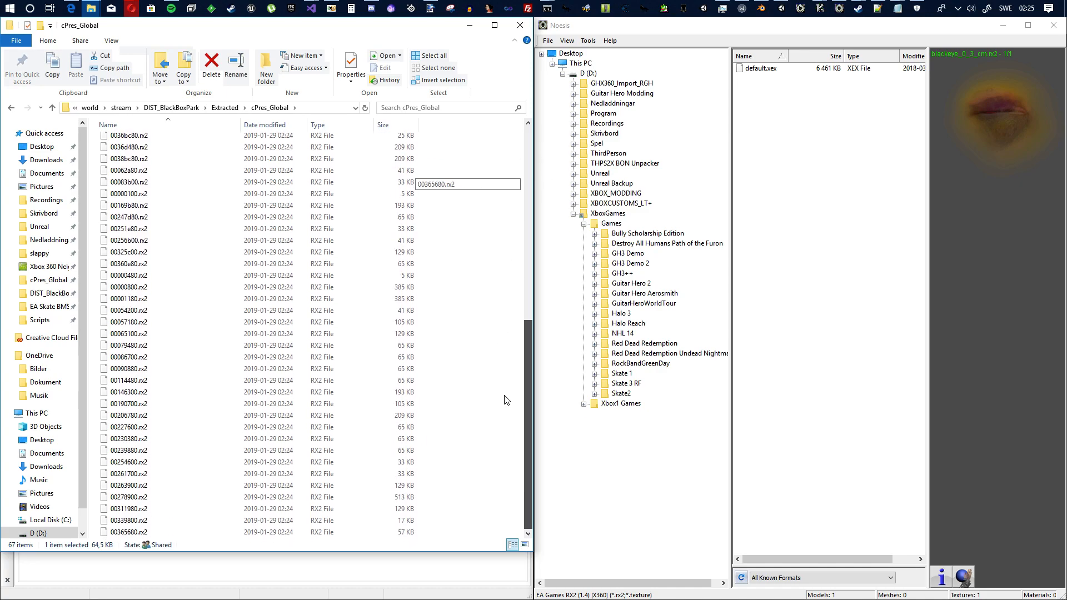
pyautogui.scroll(11, 282, 314)
pyautogui.moveTo(528, 189); pyautogui.dragTo(520, 214)
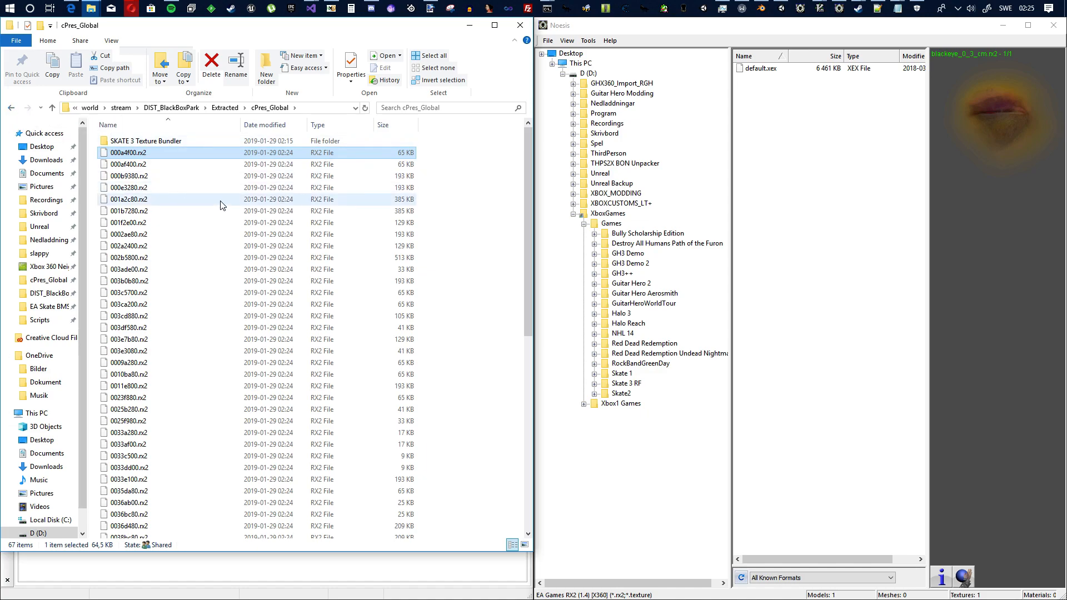
# Create a new folder named Renamed inside Extracted\cPres_Global
pyautogui.rightClick(478, 207)
pyautogui.moveTo(547, 352)
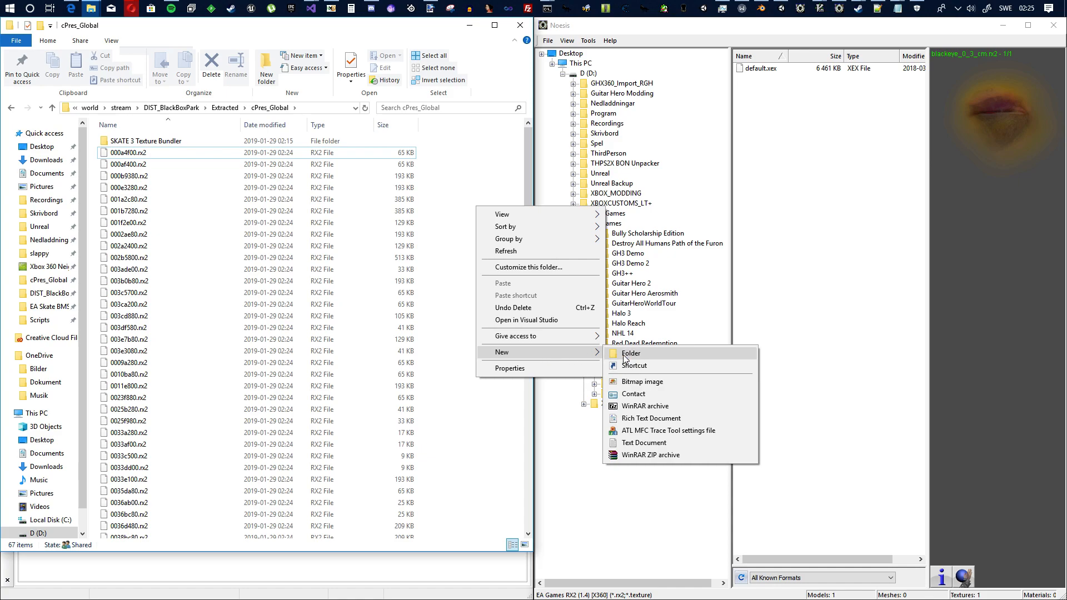
pyautogui.click(615, 354)
pyautogui.write('Renamed')
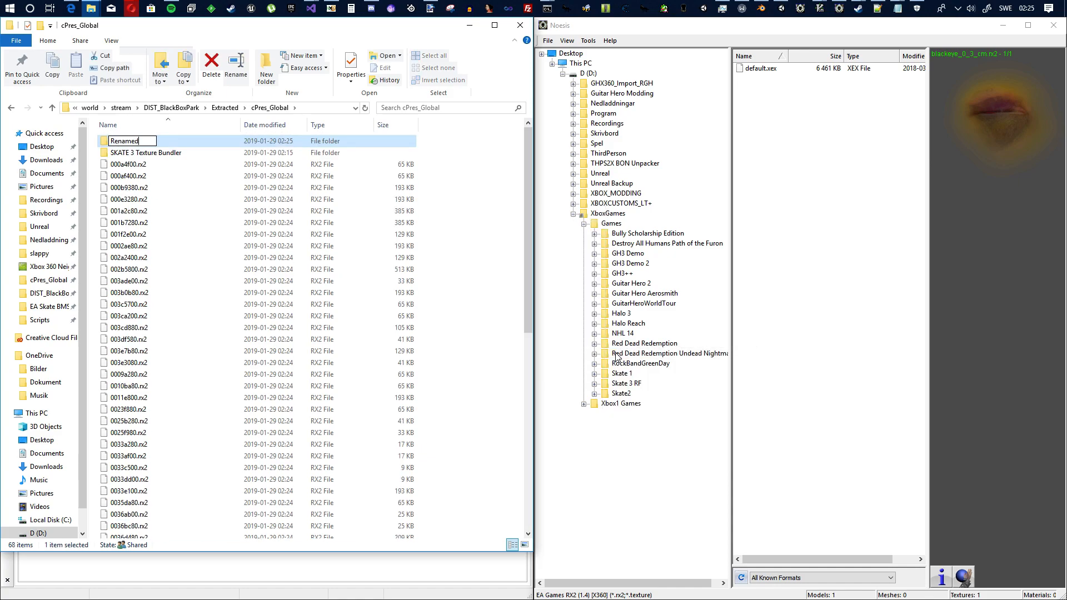
pyautogui.press('Return')
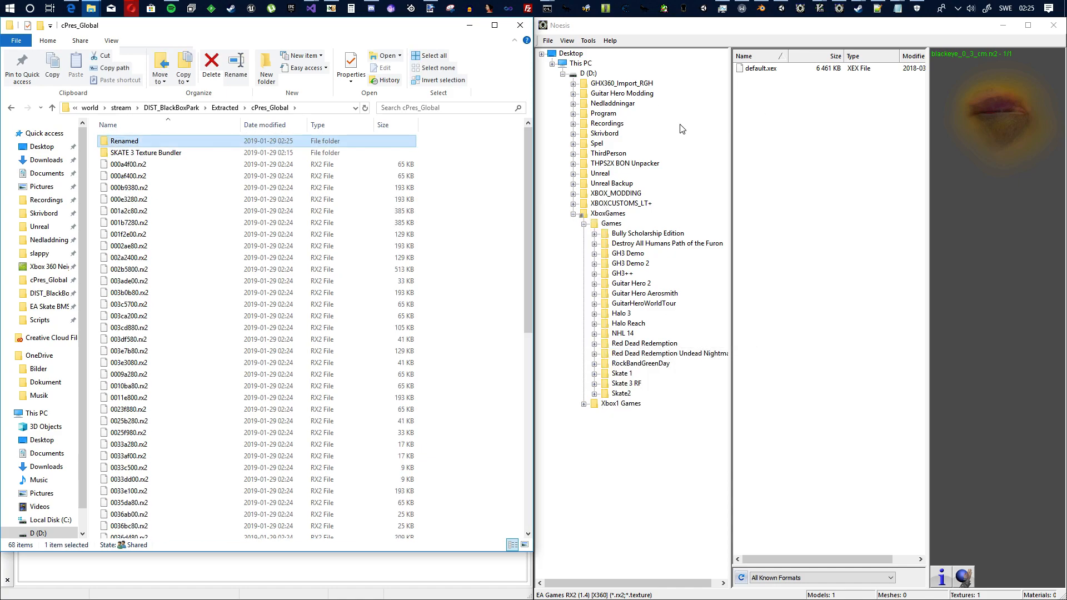
# Launch quickbms_4gb_files.exe from the quickbms folder and load rx2_renamer.bms from Scripts as the BMS script
pyautogui.click(178, 107)
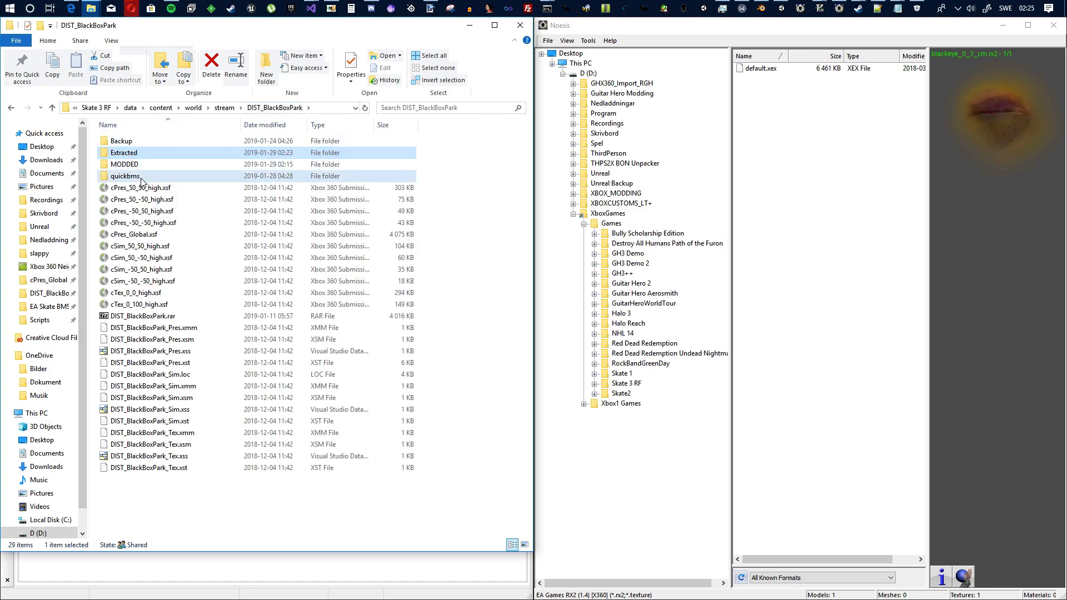
pyautogui.doubleClick(133, 176)
pyautogui.doubleClick(148, 211)
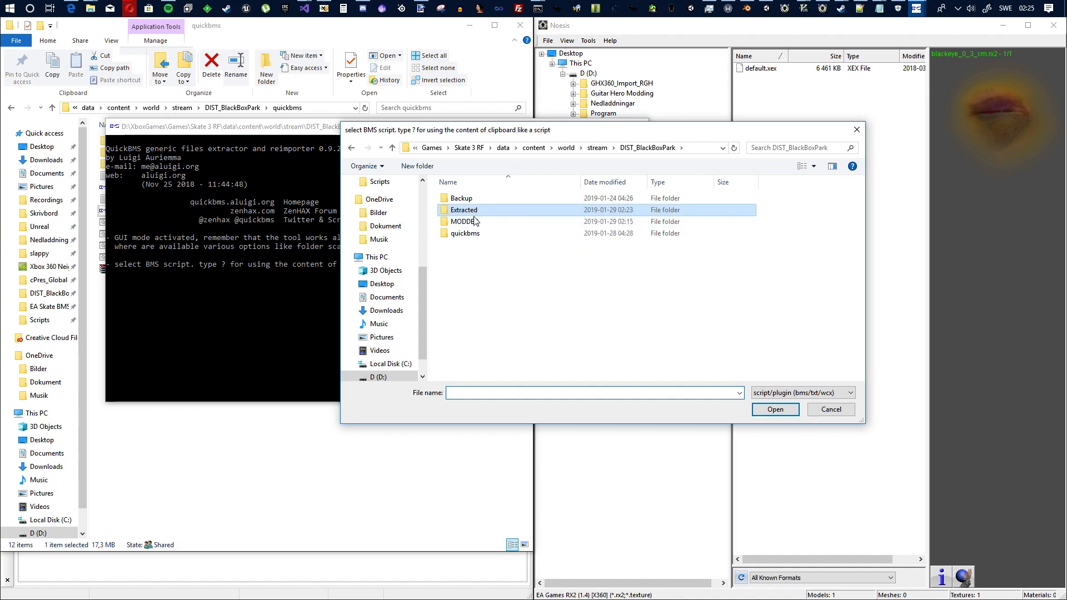
pyautogui.doubleClick(465, 233)
pyautogui.doubleClick(465, 199)
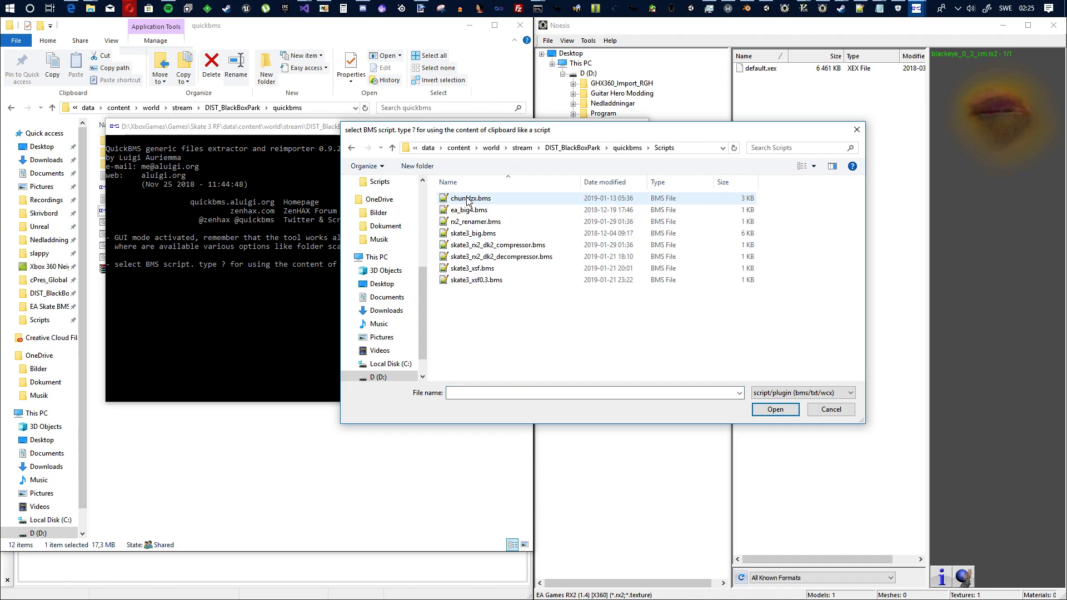
pyautogui.doubleClick(487, 224)
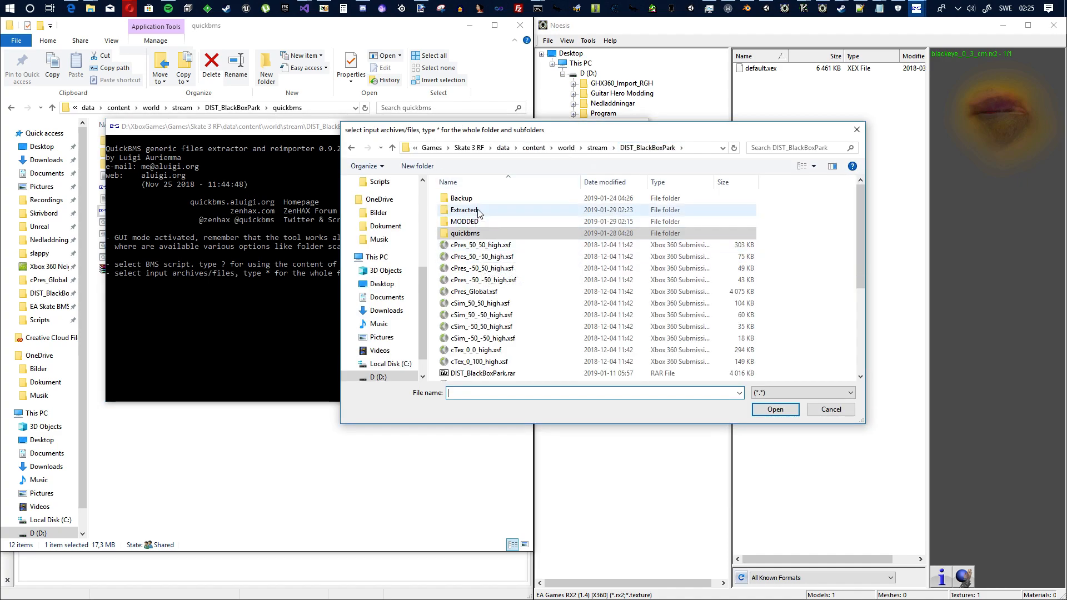
# Choose all the .rx2 files in Extracted\cPres_Global as the input files, from 000a4f00.rx2 through 00365680.rx2
pyautogui.doubleClick(477, 210)
pyautogui.doubleClick(472, 245)
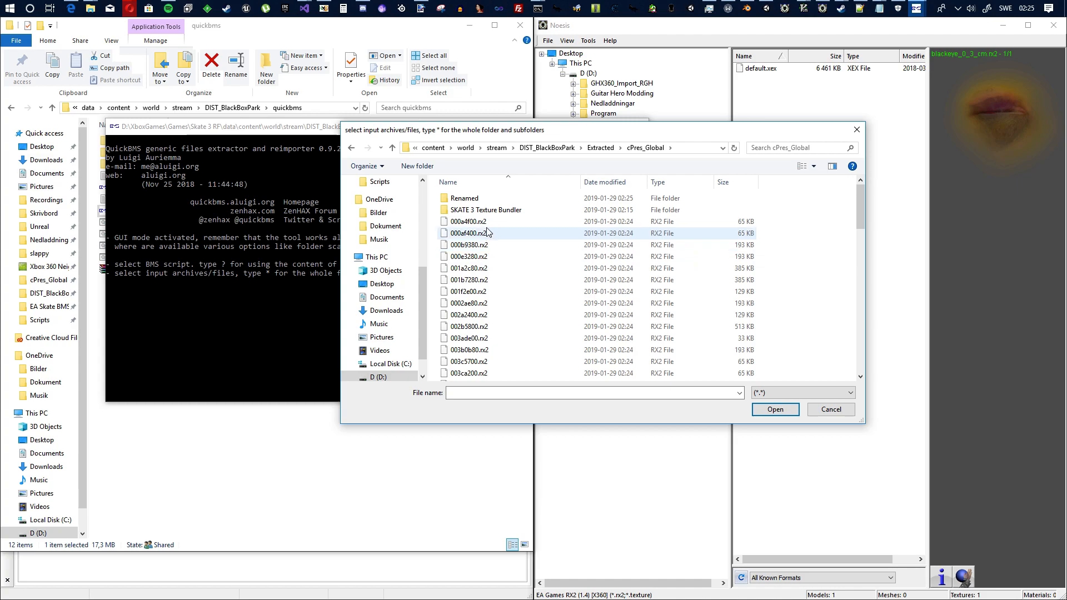
pyautogui.click(490, 222)
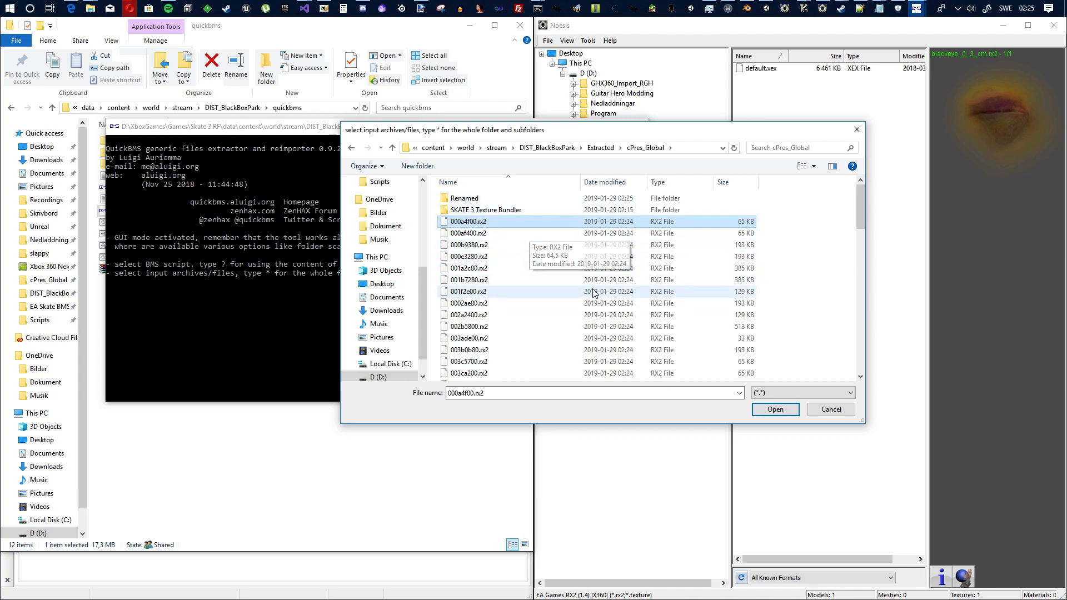
pyautogui.scroll(-5, 594, 287)
pyautogui.scroll(-5, 593, 286)
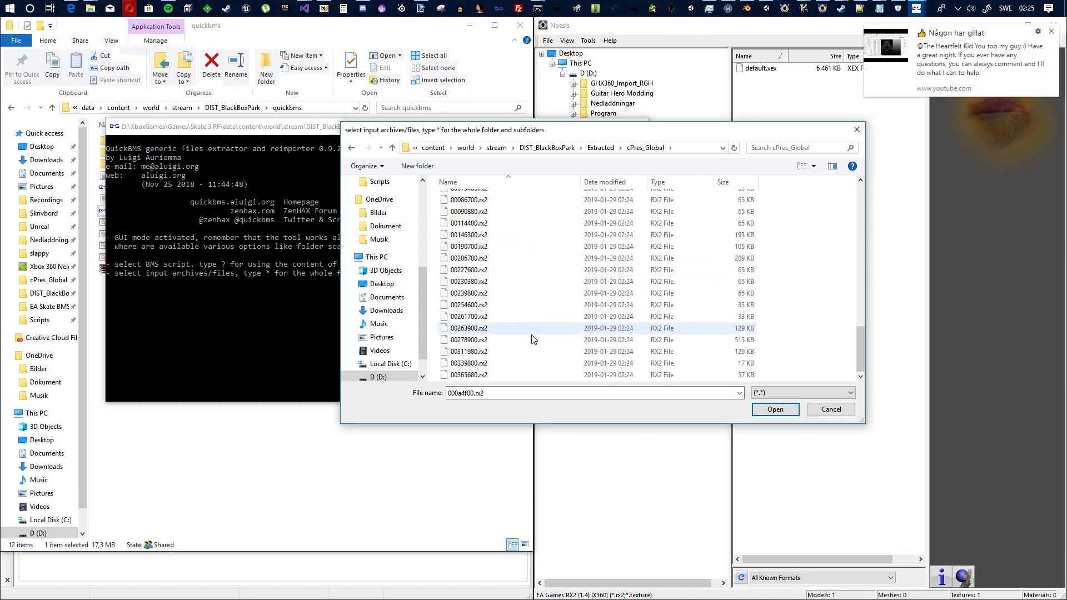
pyautogui.keyDown('shift'); pyautogui.click(485, 375); pyautogui.keyUp('shift')
pyautogui.scroll(10, 551, 298)
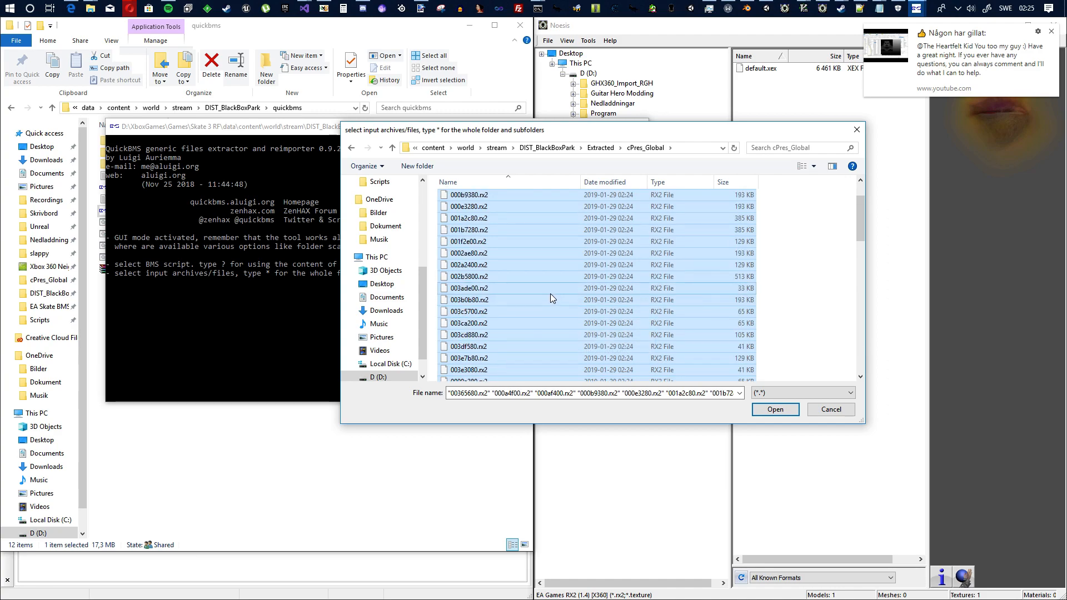
pyautogui.click(775, 409)
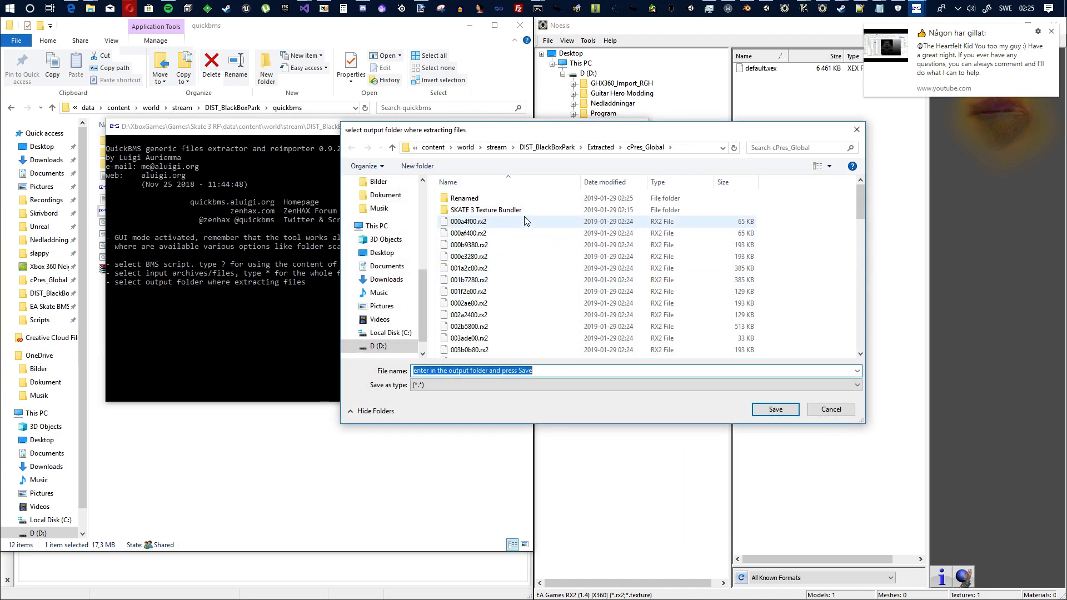
# Set the Renamed folder as the output, run the renamer script and close the console
pyautogui.doubleClick(470, 202)
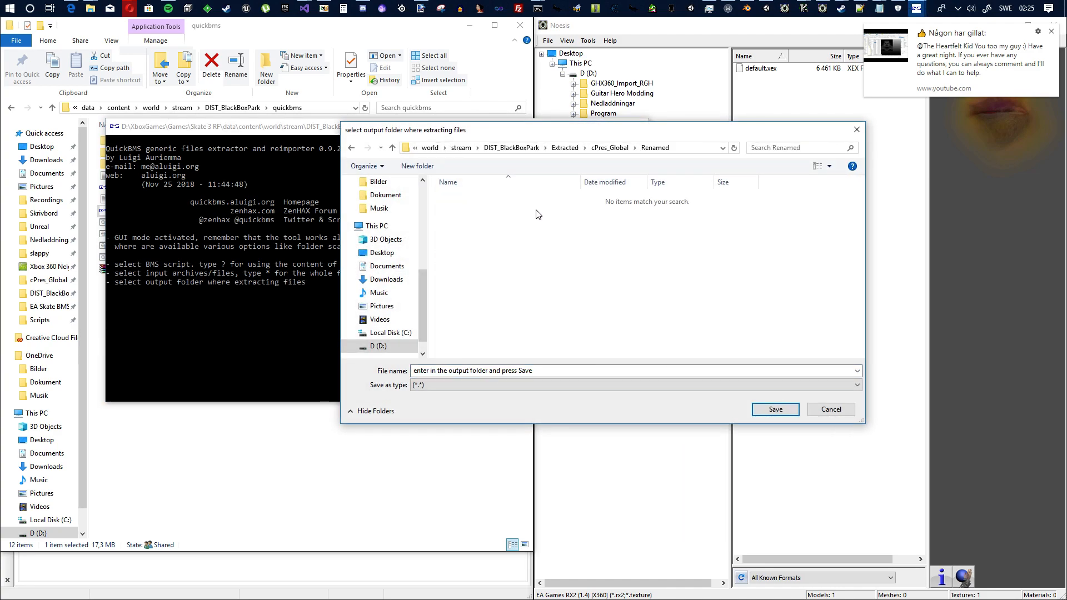
pyautogui.click(776, 409)
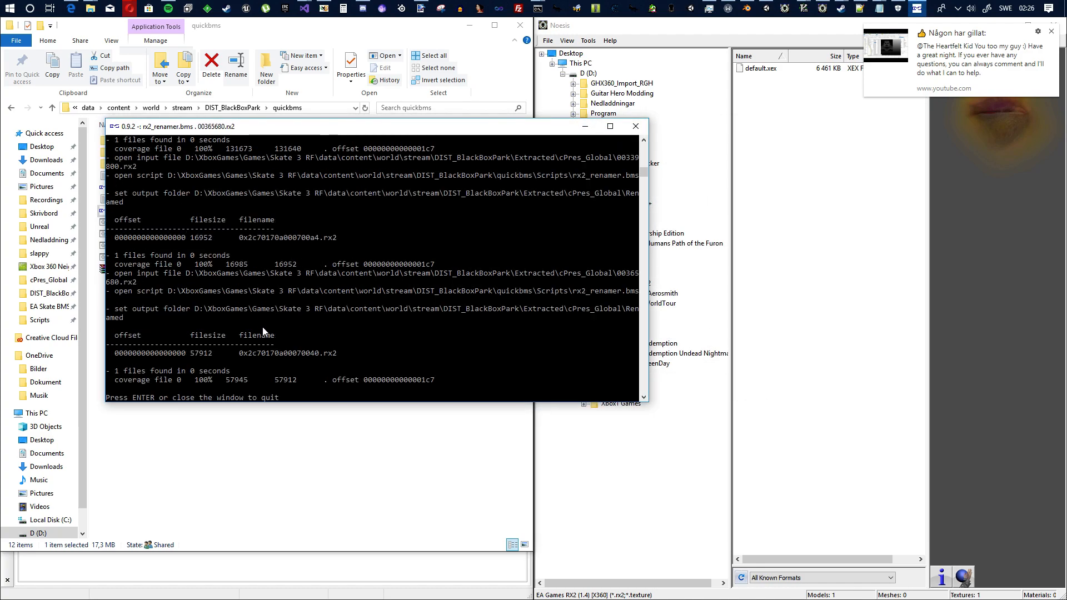
pyautogui.press('Return')
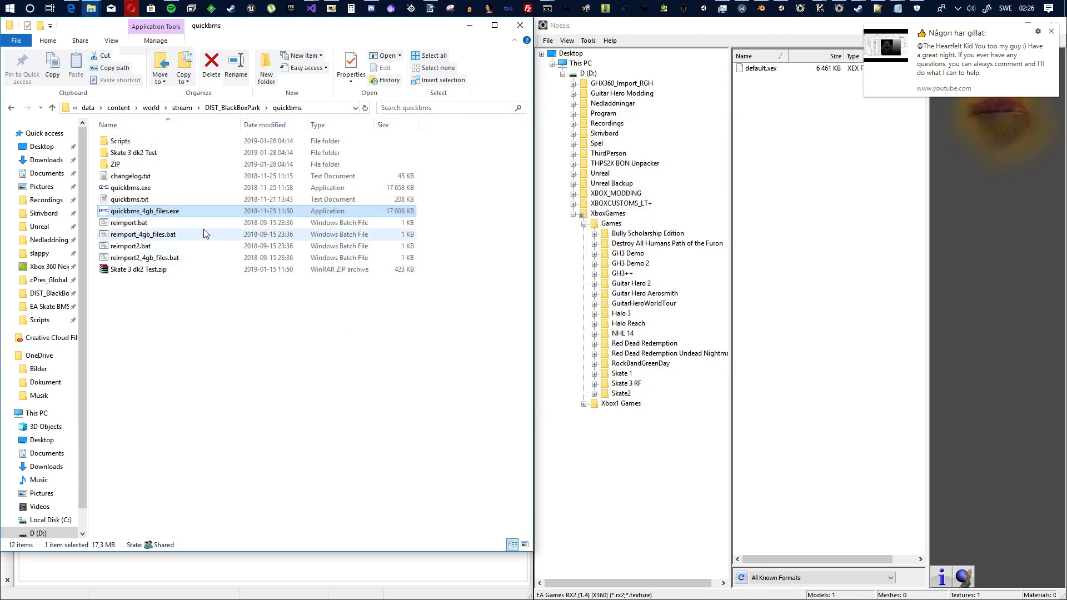
# Open Extracted\cPres_Global\Renamed and examine the new names of the .rx2 files
pyautogui.click(218, 109)
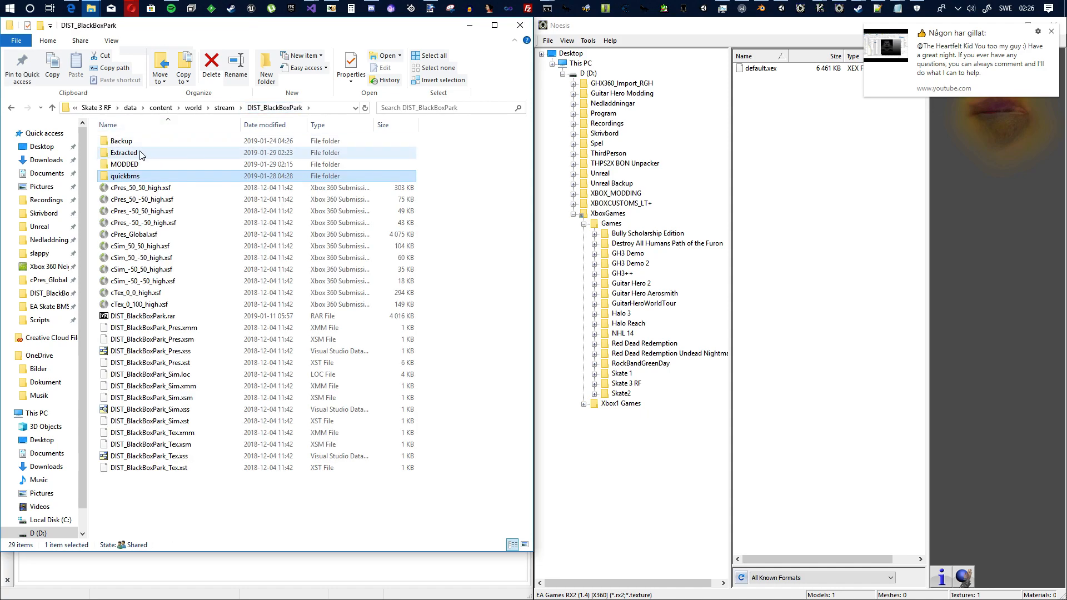
pyautogui.doubleClick(135, 154)
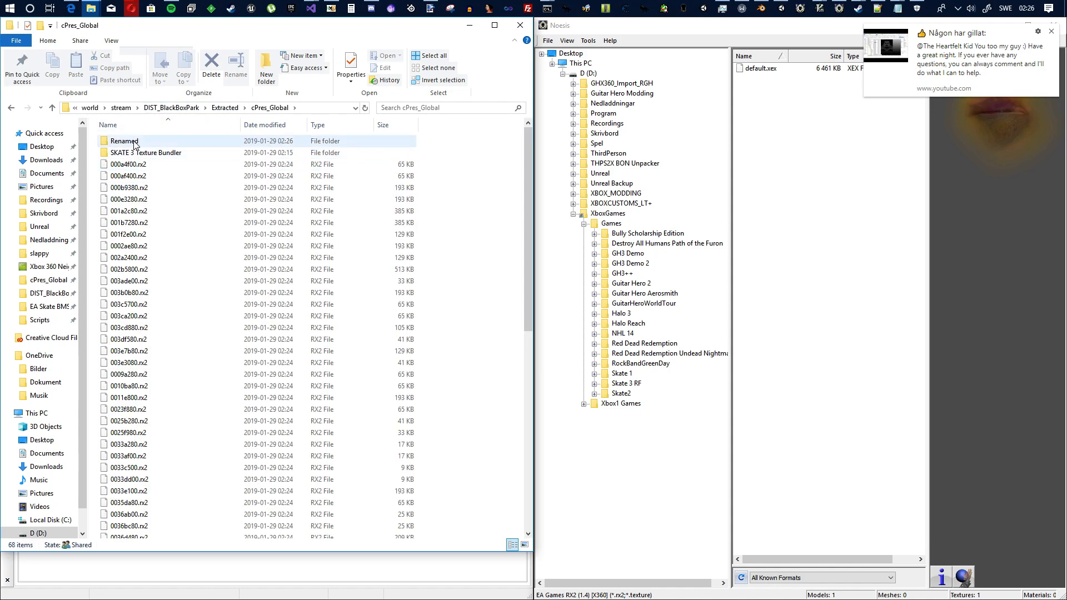
pyautogui.doubleClick(133, 139)
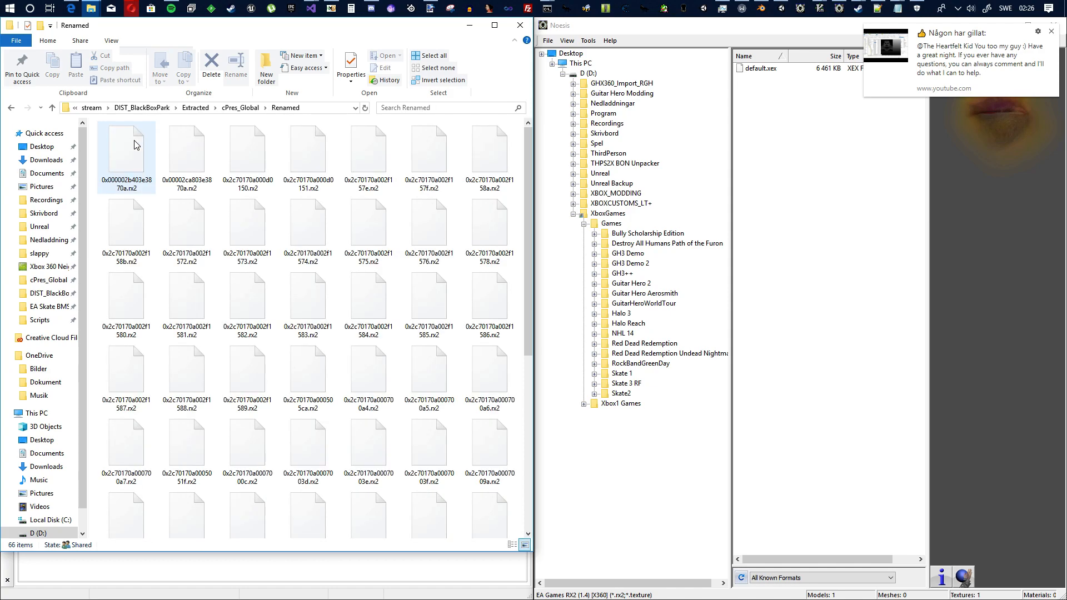
pyautogui.click(106, 185)
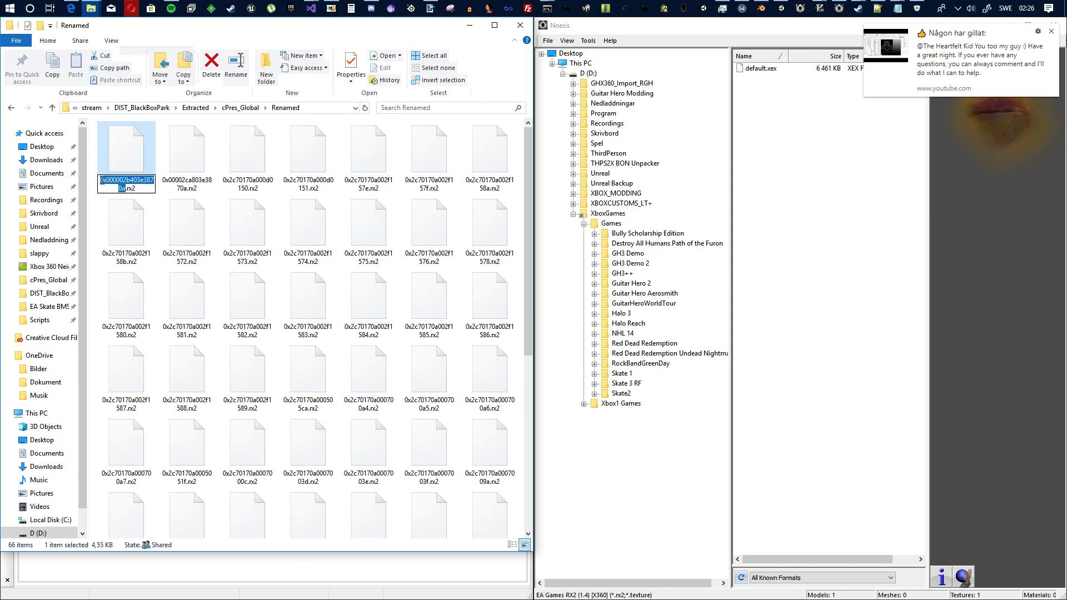
pyautogui.click(105, 178)
pyautogui.click(184, 158)
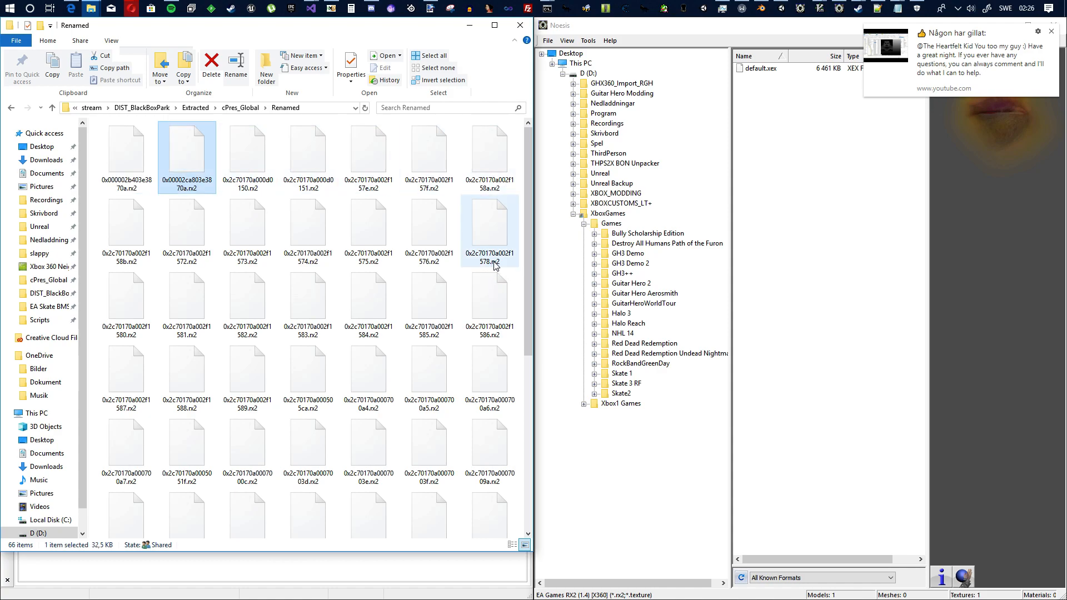
pyautogui.scroll(-5, 491, 272)
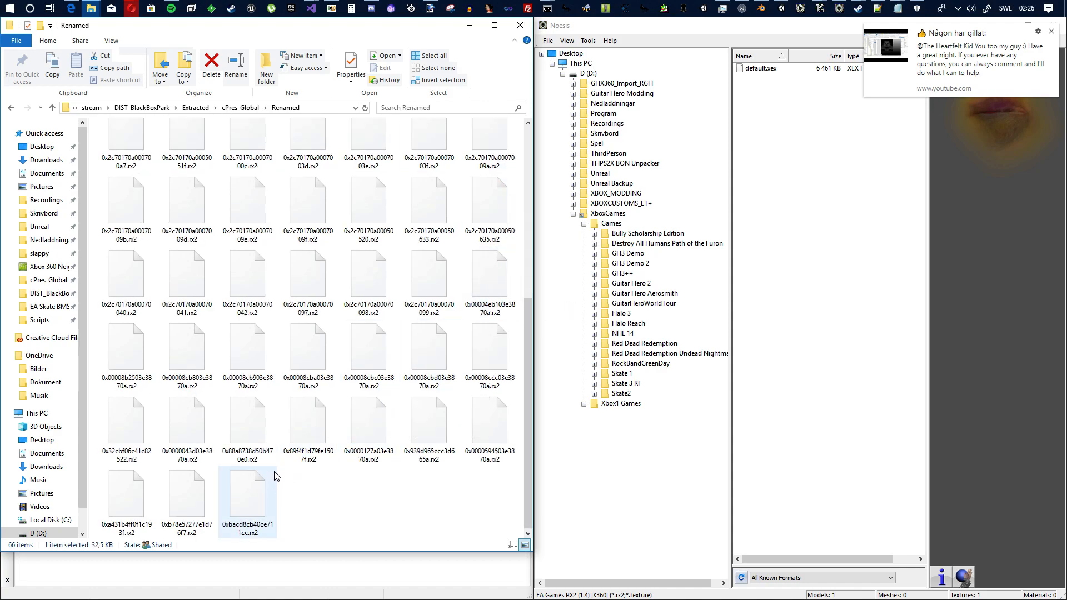
pyautogui.scroll(5, 311, 261)
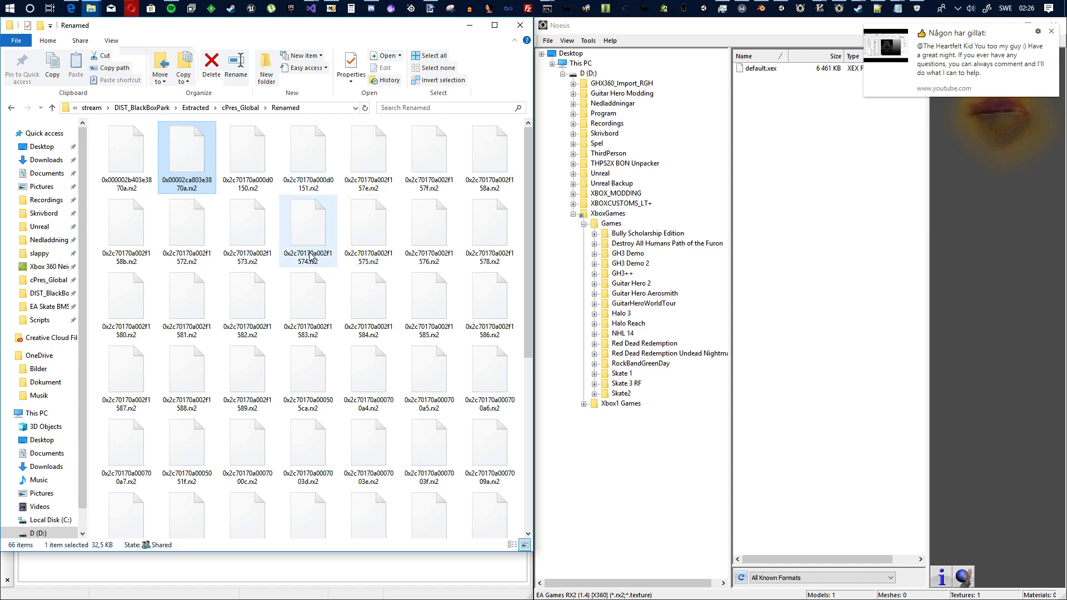
# Delete all the original .rx2 files from the cPres_Global folder, keeping its two subfolders
pyautogui.click(243, 108)
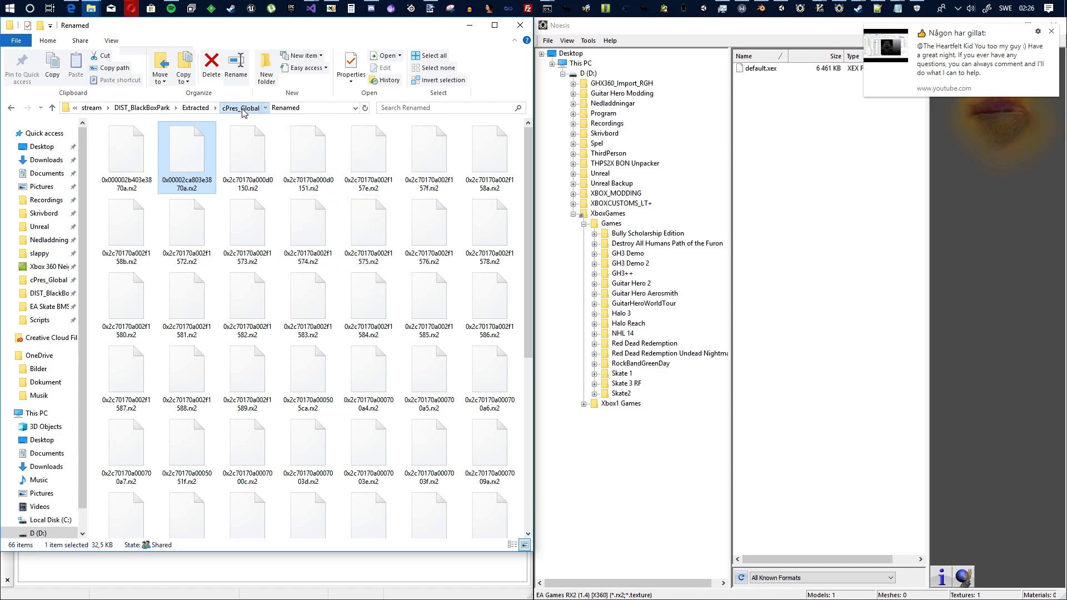
pyautogui.click(146, 164)
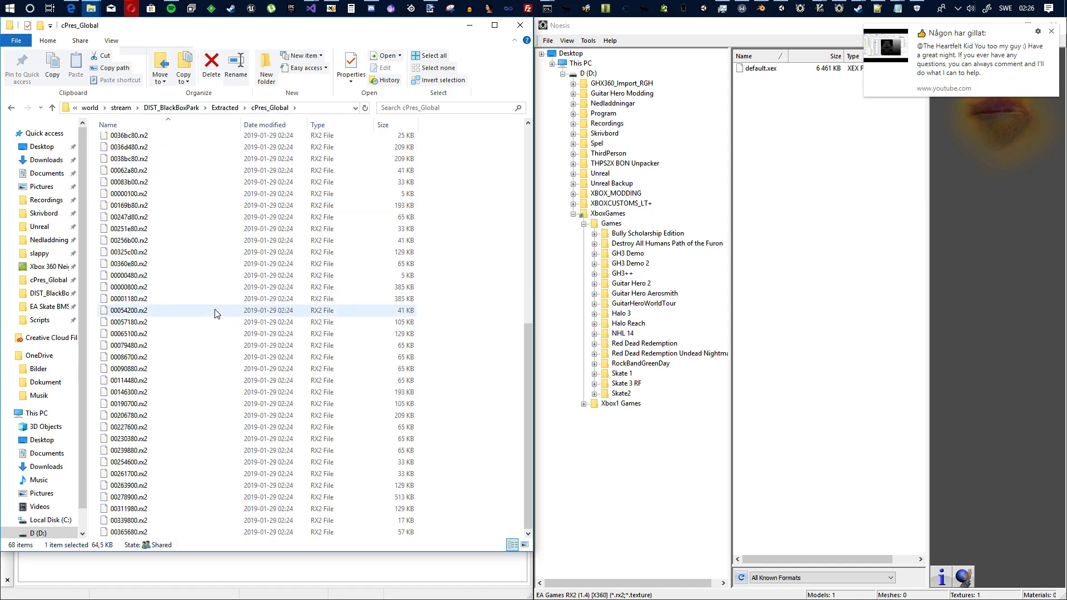
pyautogui.hotkey('shift', 'End')
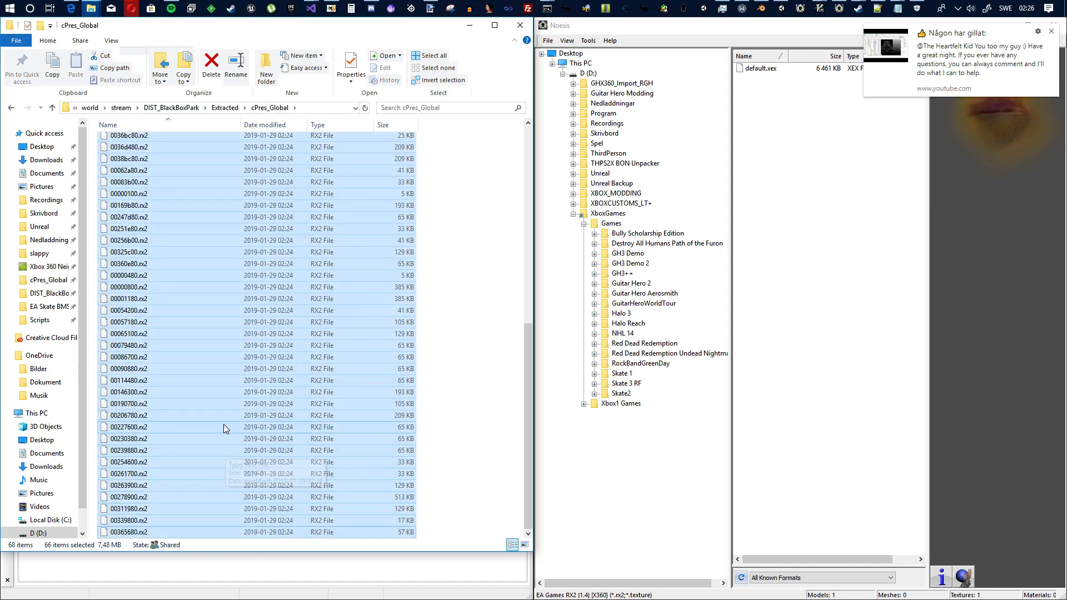
pyautogui.press('Delete')
# Copy all the .rx2 files from the Renamed folder into the parent cPres_Global folder
pyautogui.click(137, 143)
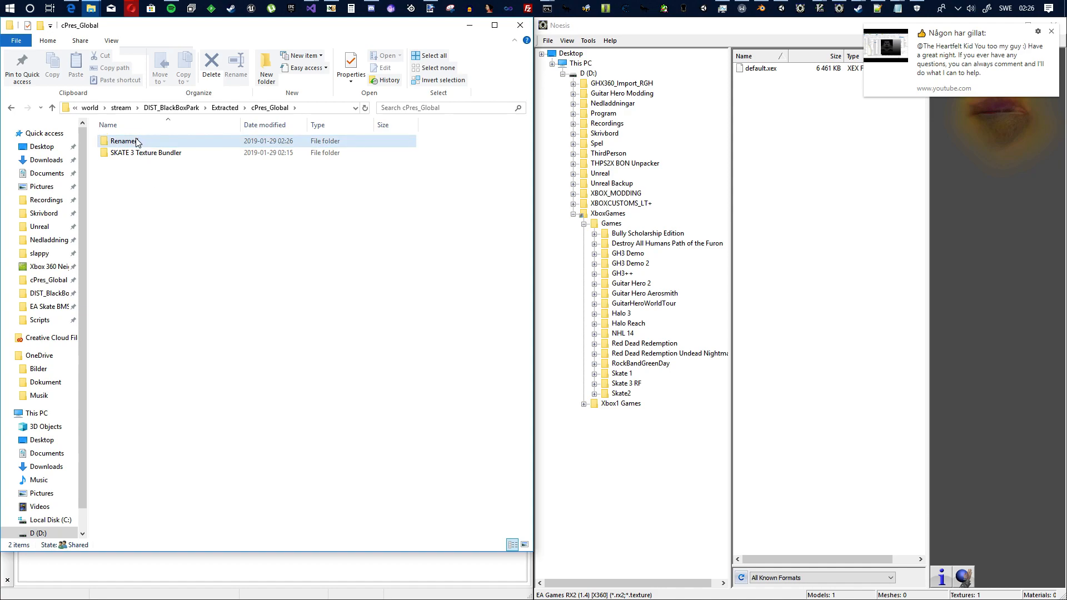
pyautogui.doubleClick(137, 142)
pyautogui.click(145, 160)
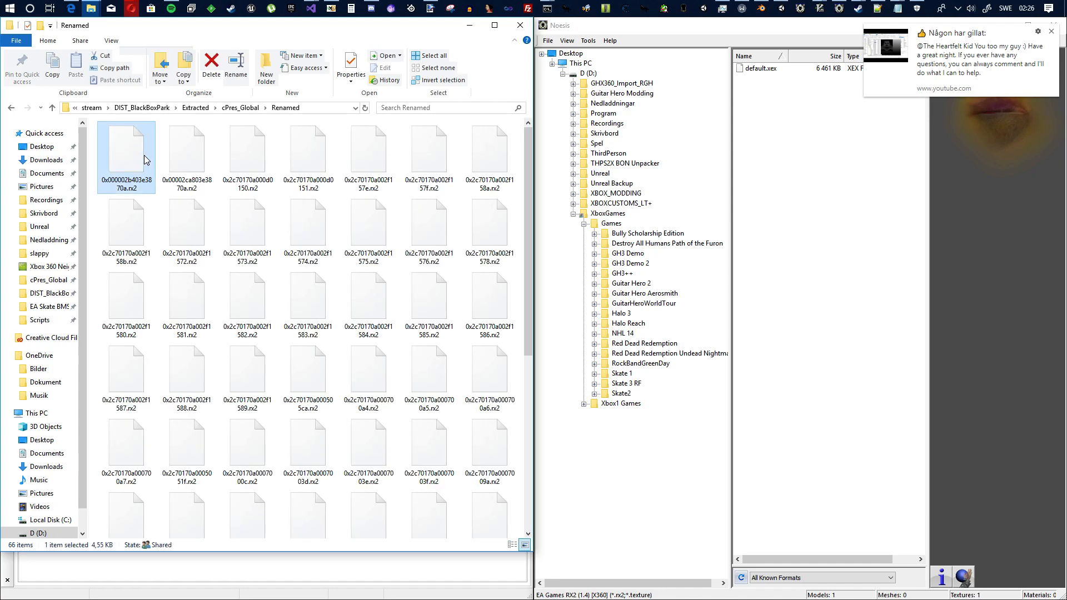
pyautogui.hotkey('ctrl', 'a')
pyautogui.hotkey('ctrl', 'c')
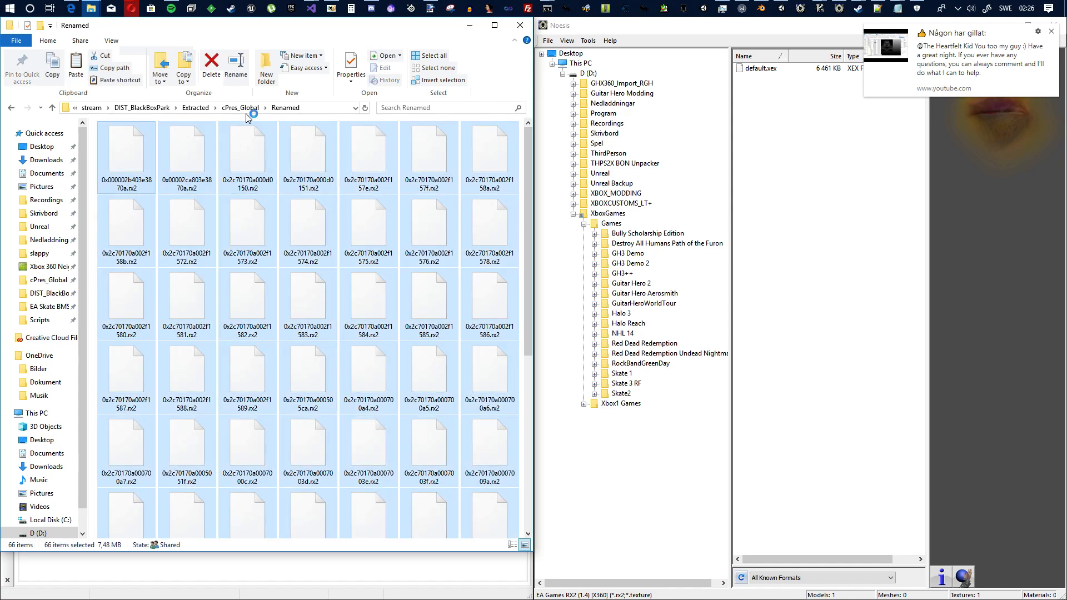
pyautogui.click(241, 108)
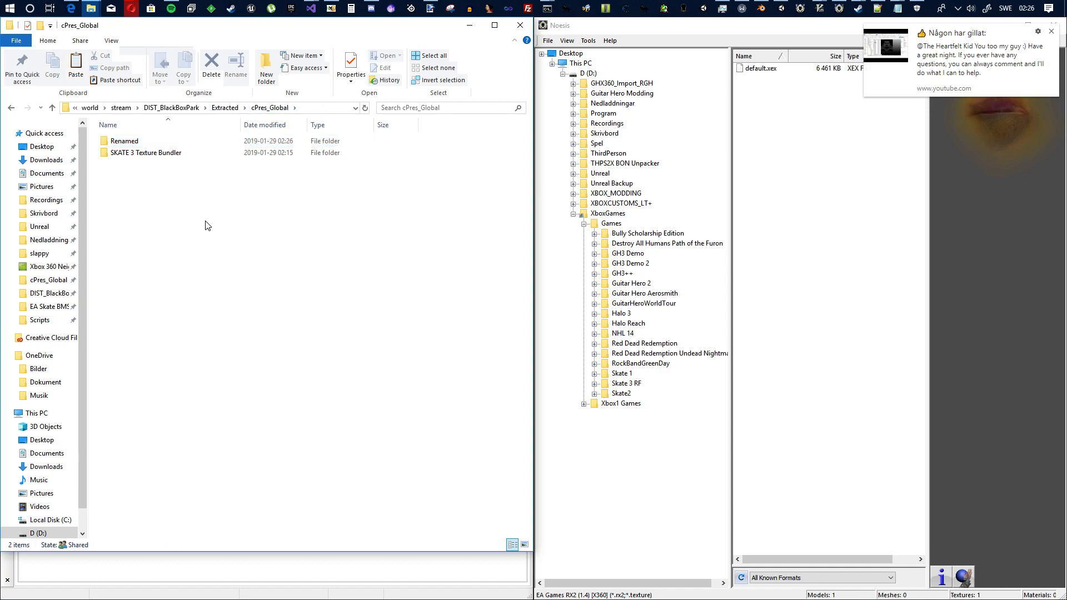
pyautogui.hotkey('ctrl', 'v')
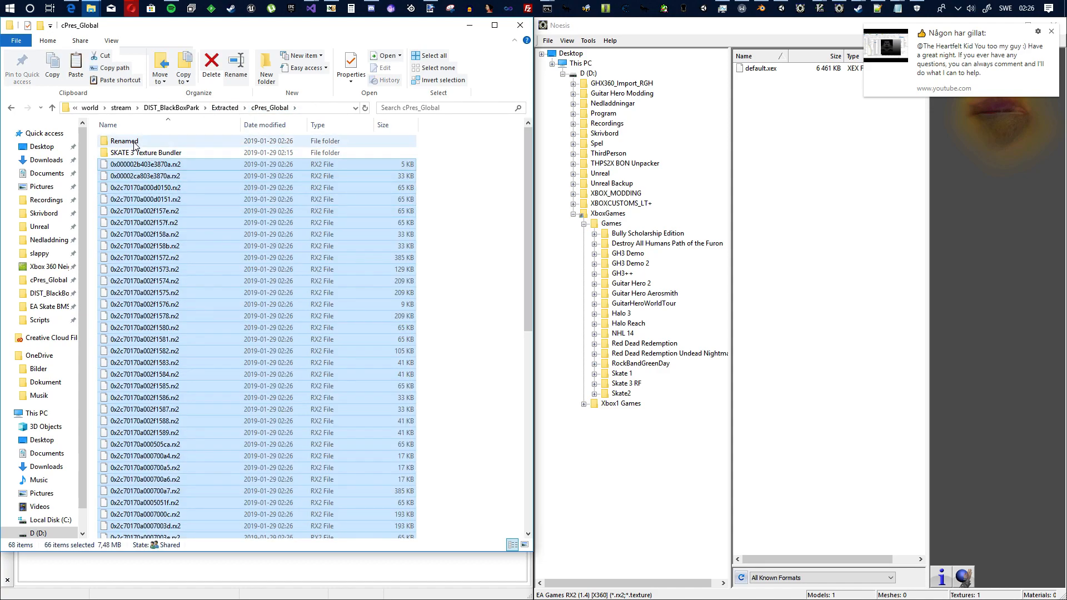
# Delete the Renamed folder from cPres_Global and look through the remaining .rx2 files
pyautogui.click(134, 144)
pyautogui.press('Delete')
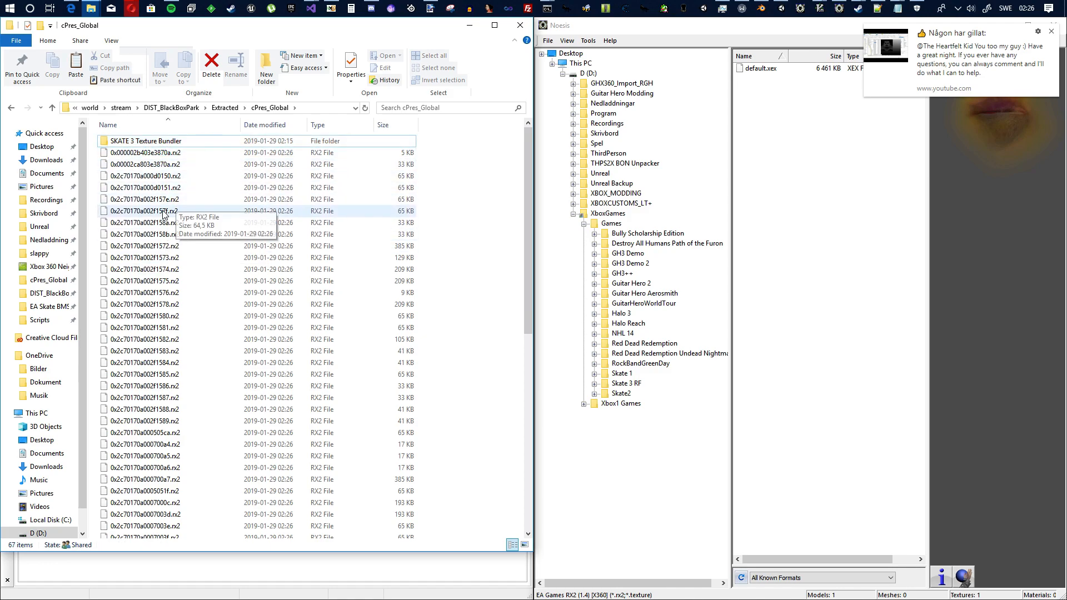
pyautogui.scroll(-4, 178, 300)
pyautogui.scroll(-7, 181, 308)
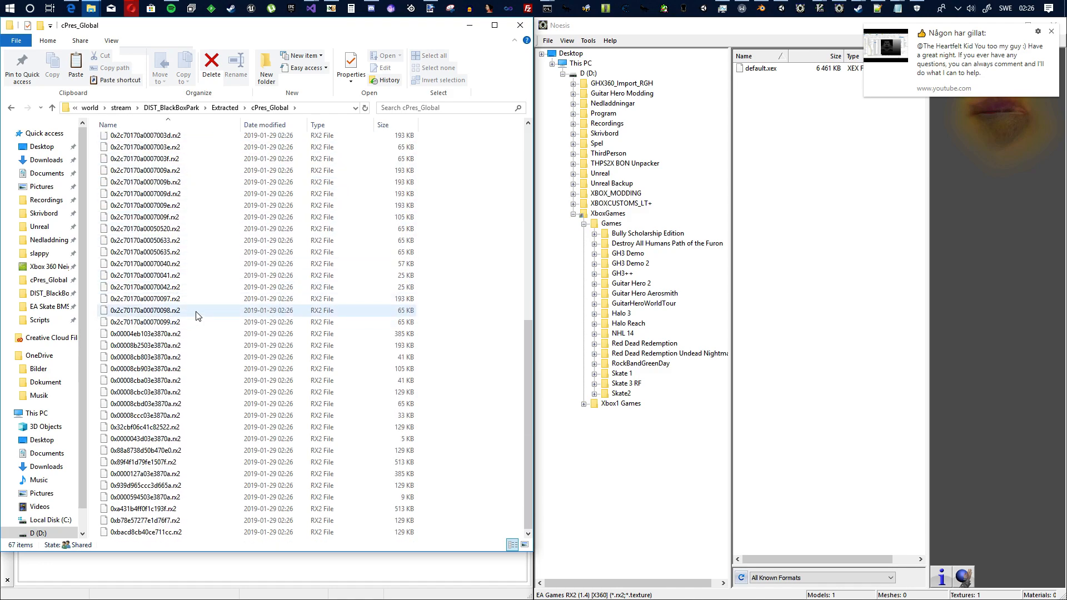
pyautogui.scroll(11, 205, 308)
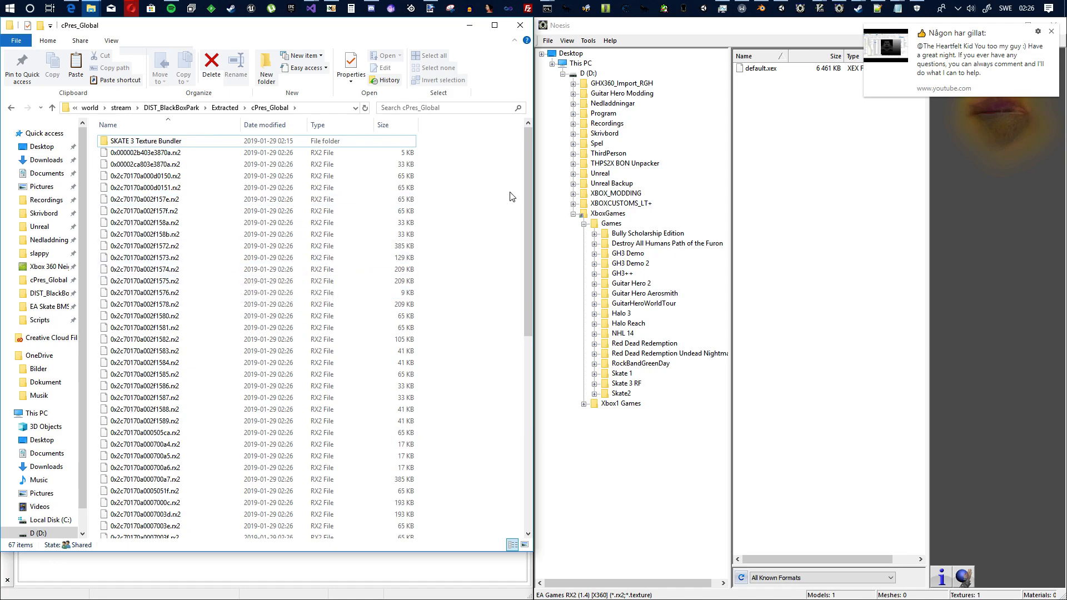
# Create a folder named Compressed in cPres_Global, look inside it and return to cPres_Global
pyautogui.rightClick(467, 191)
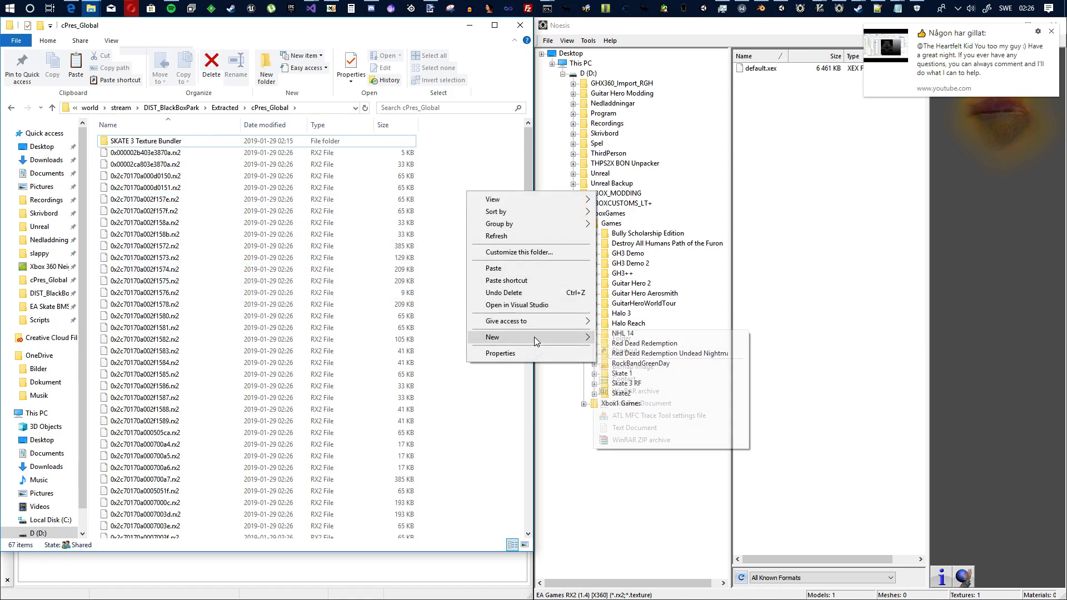
pyautogui.moveTo(535, 340)
pyautogui.click(608, 340)
pyautogui.write('Compressed')
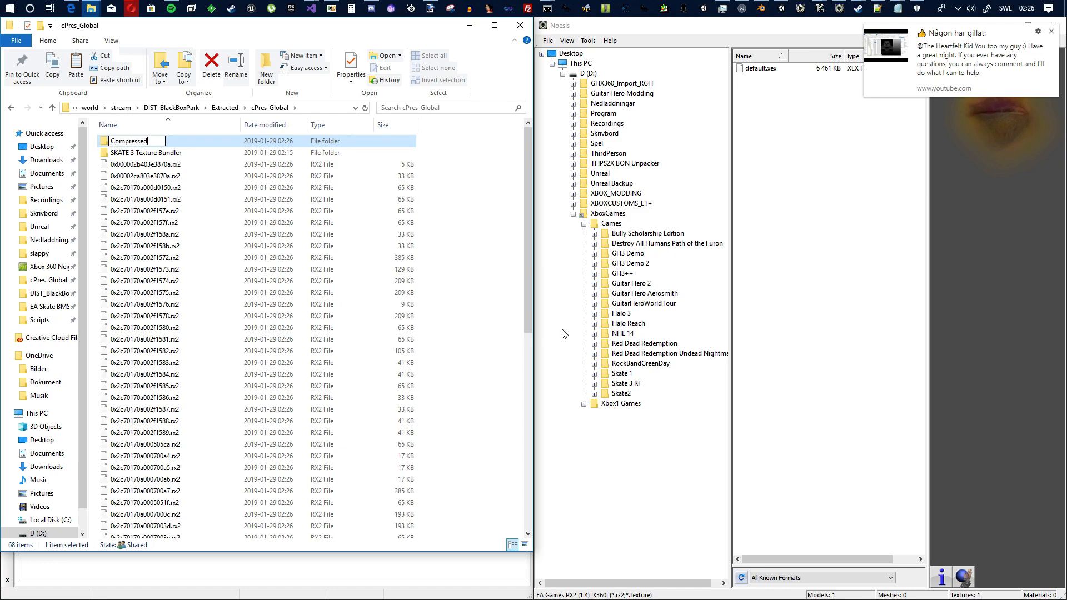
pyautogui.press('Return')
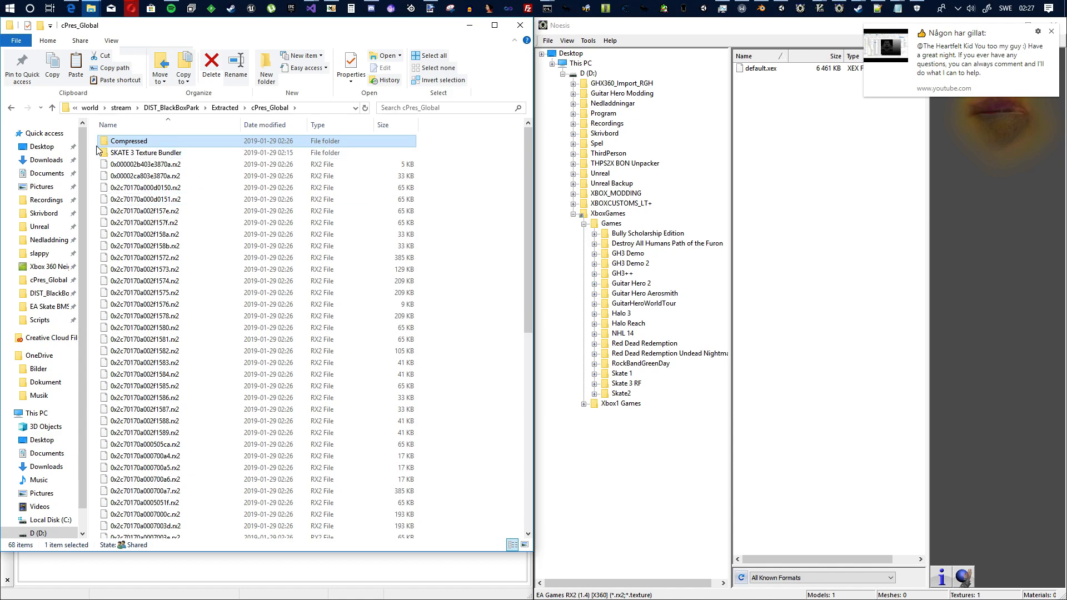
pyautogui.doubleClick(123, 140)
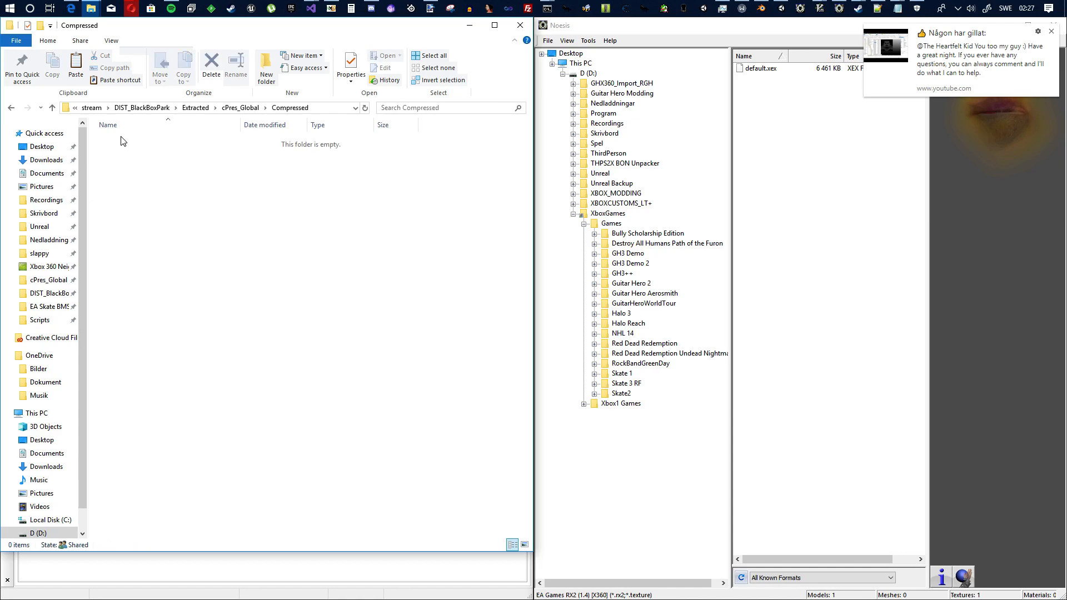
pyautogui.click(10, 109)
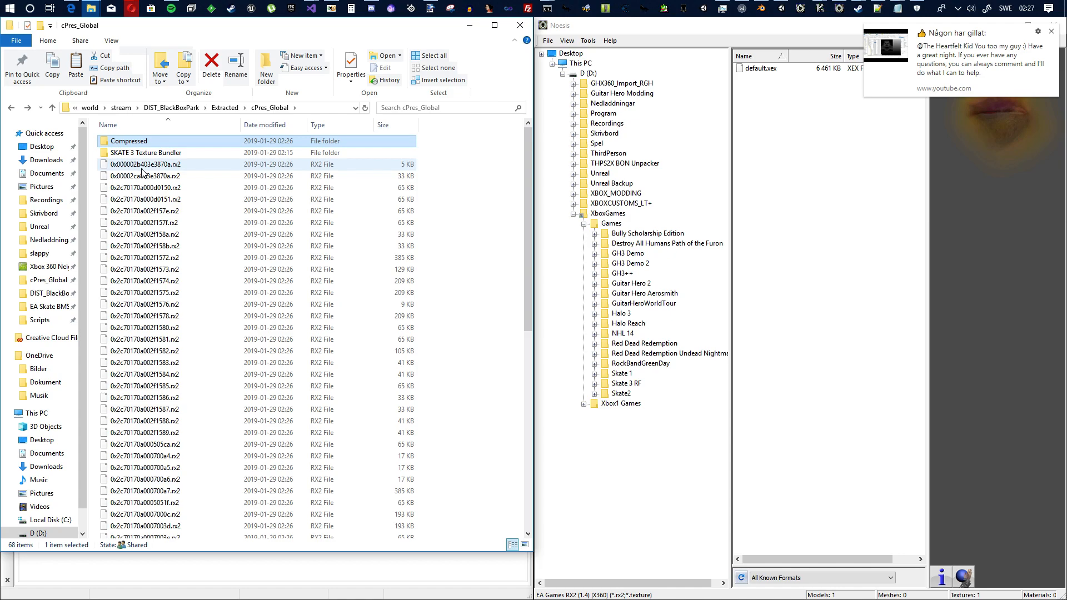
# Create another folder named backup in cPres_Global
pyautogui.rightClick(491, 223)
pyautogui.moveTo(567, 370)
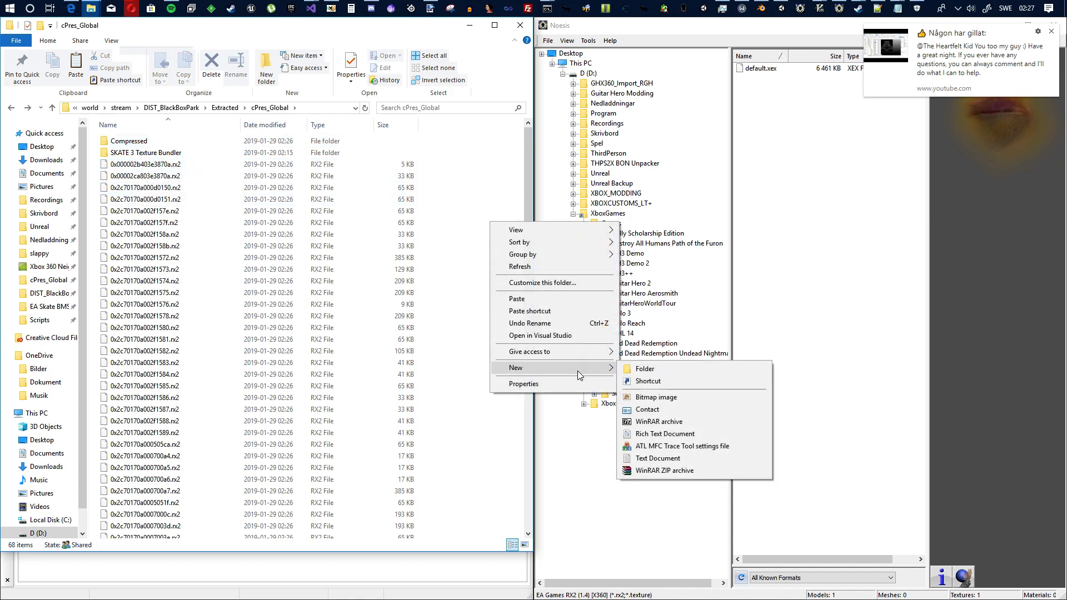
pyautogui.click(661, 371)
pyautogui.write('back')
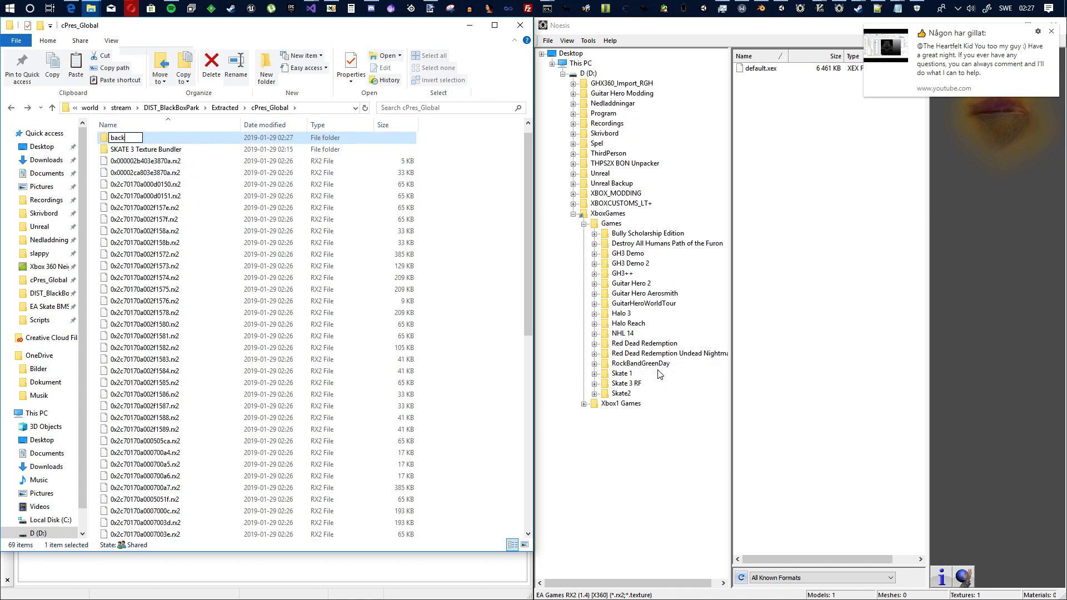
pyautogui.press('Return')
# Copy all the .rx2 files from cPres_Global into the backup folder and return to cPres_Global
pyautogui.click(146, 172)
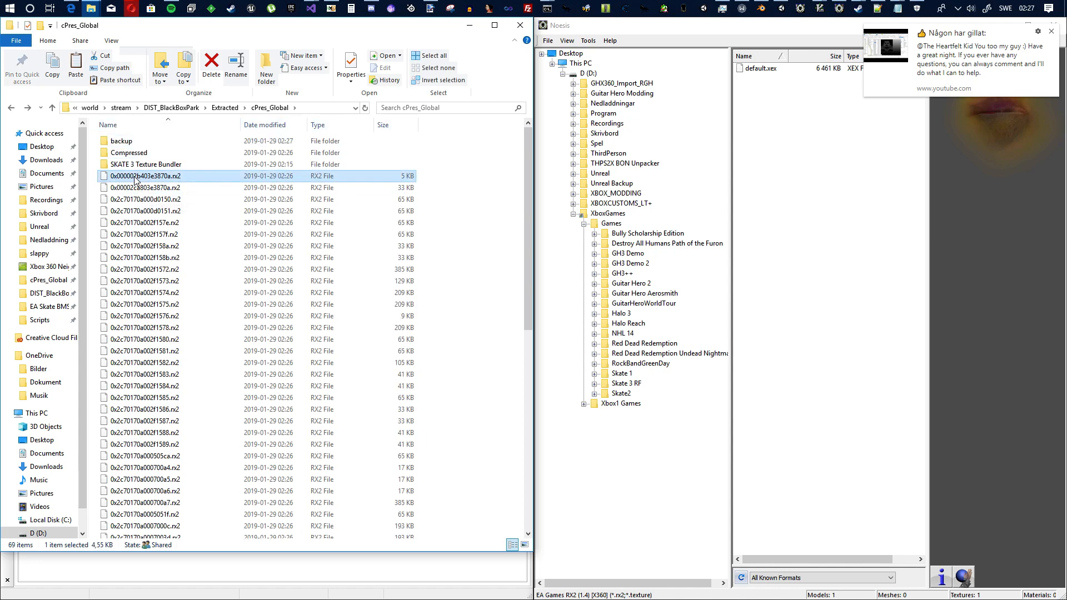
pyautogui.scroll(-6, 239, 378)
pyautogui.scroll(-6, 240, 378)
pyautogui.keyDown('shift'); pyautogui.click(168, 531); pyautogui.keyUp('shift')
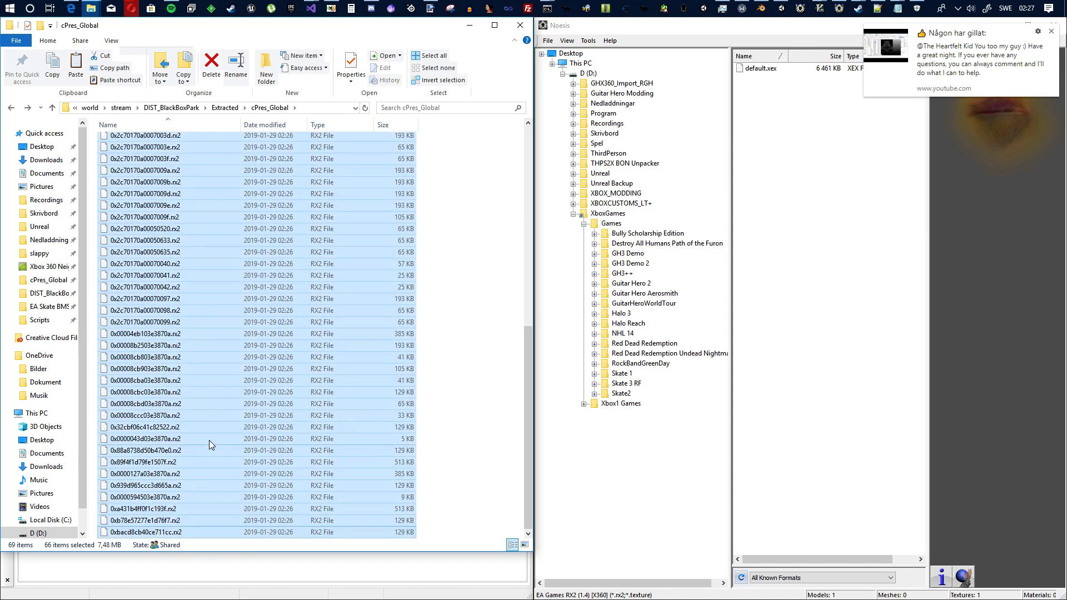
pyautogui.scroll(5, 224, 387)
pyautogui.scroll(7, 225, 361)
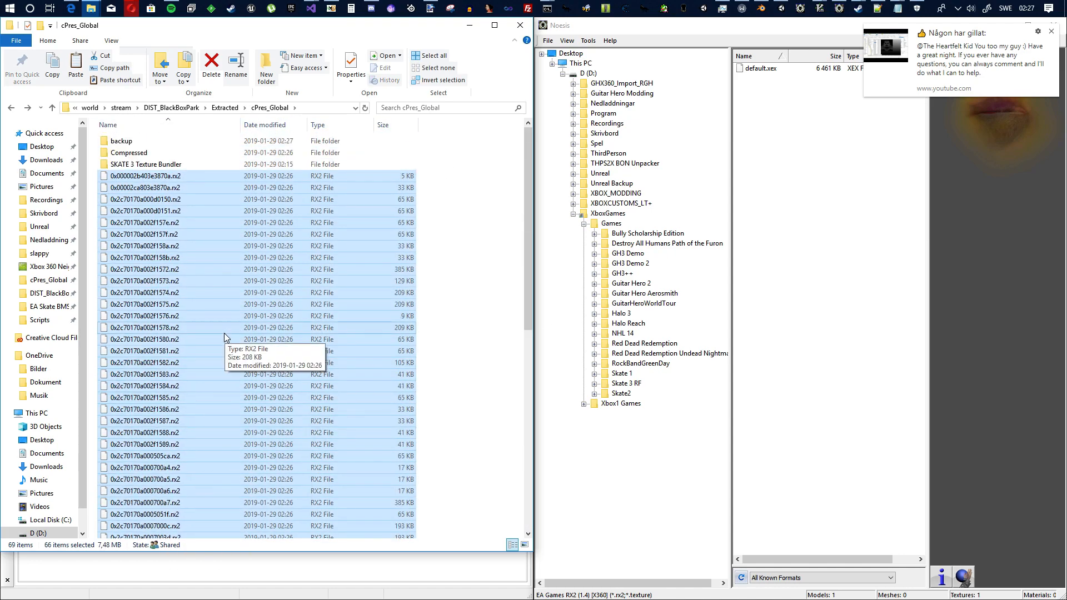
pyautogui.doubleClick(130, 143)
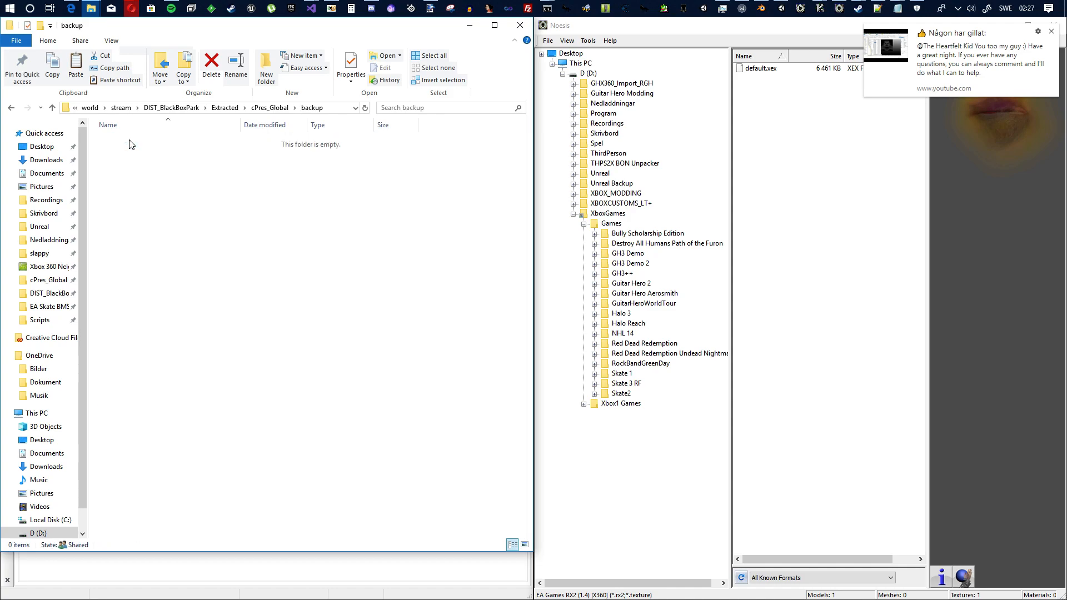
pyautogui.click(270, 108)
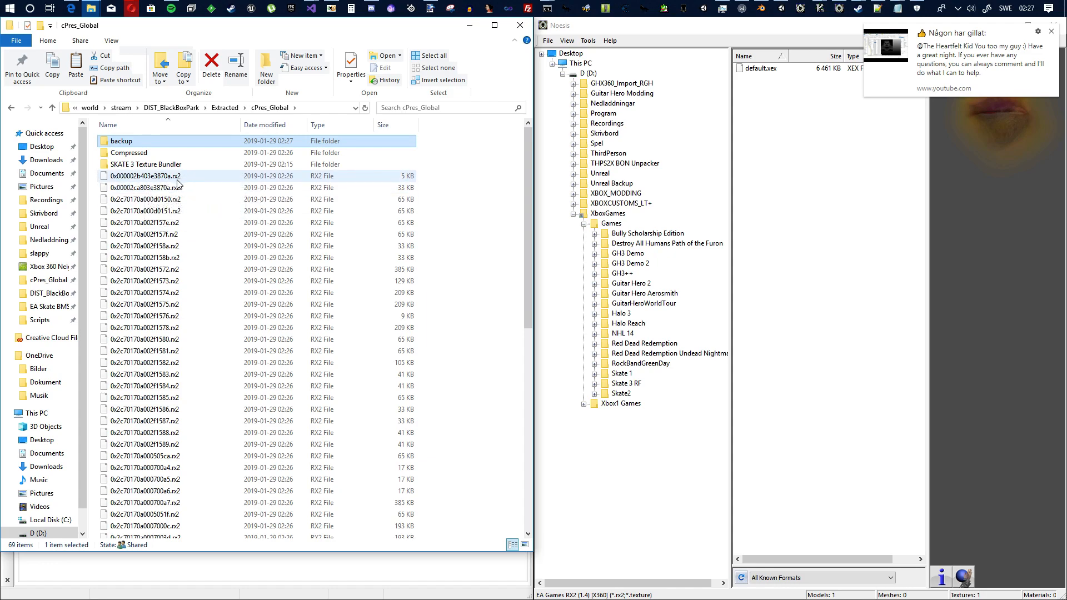
pyautogui.rightClick(488, 213)
pyautogui.moveTo(575, 358)
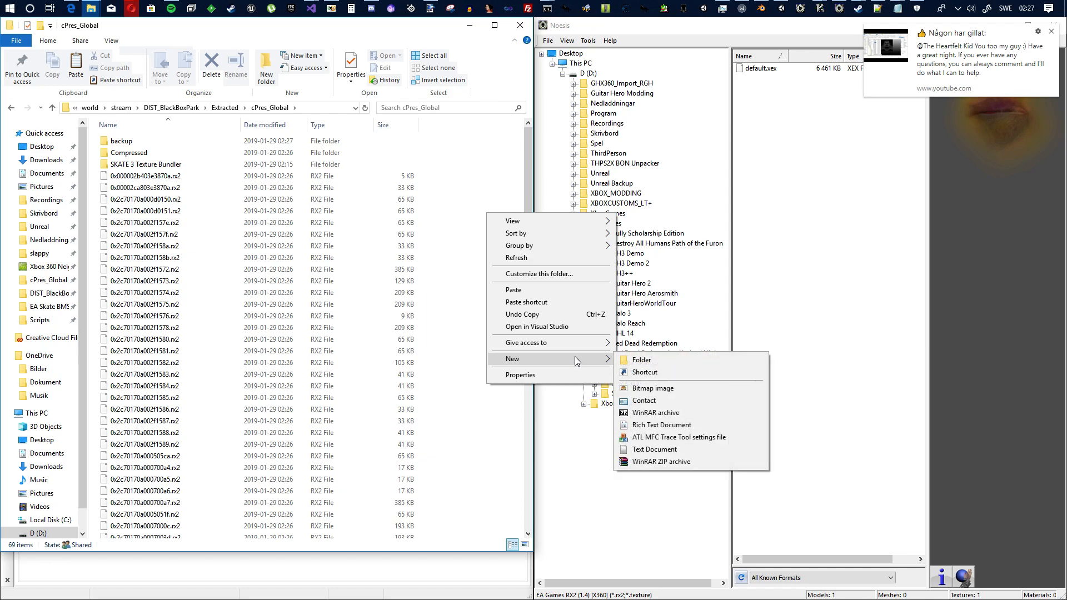
pyautogui.click(488, 169)
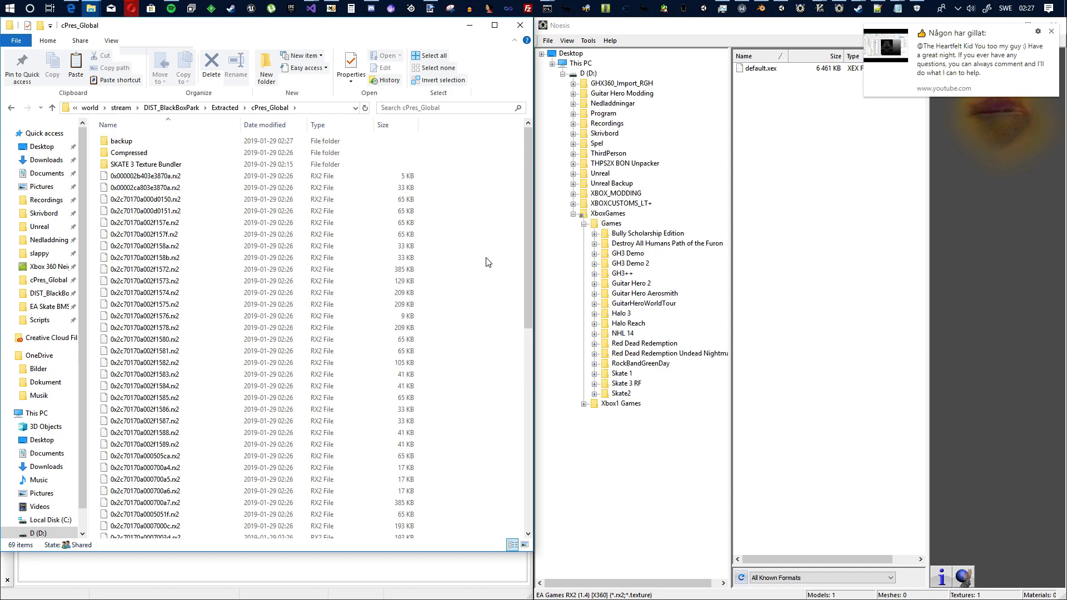
# Switch to Noesis, dismiss the notification and expand Skate 3 RF\data\content\world\stream in the folder tree
pyautogui.click(641, 55)
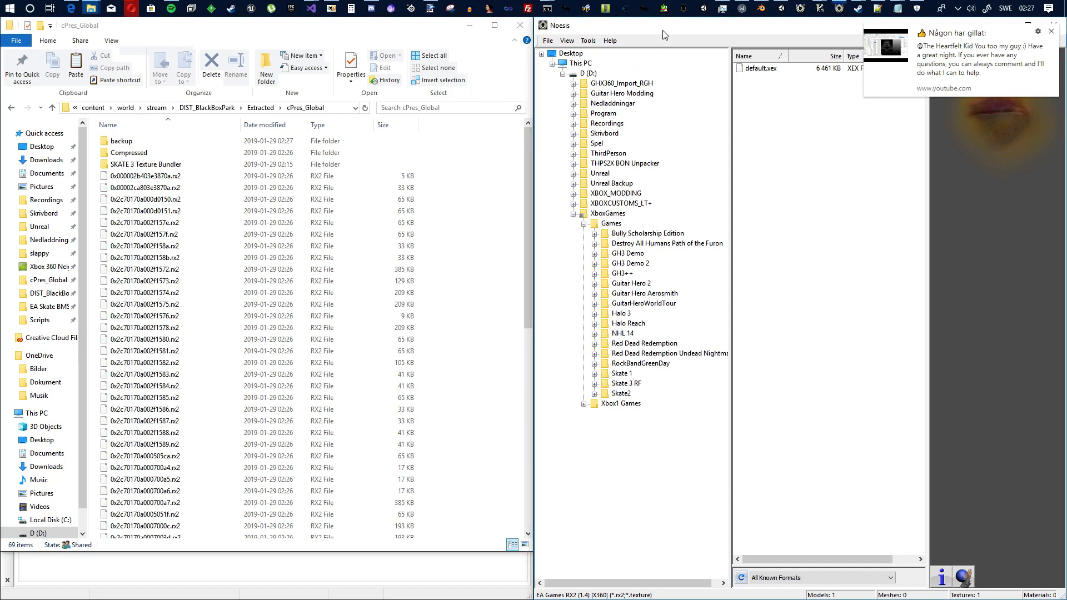
pyautogui.click(1052, 32)
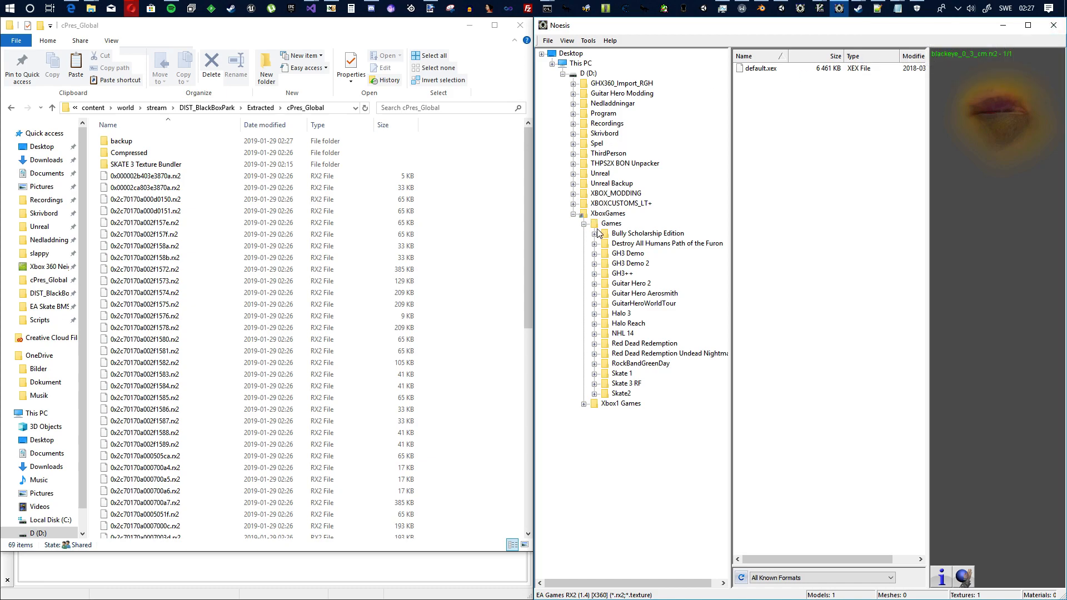
pyautogui.doubleClick(627, 384)
pyautogui.doubleClick(640, 393)
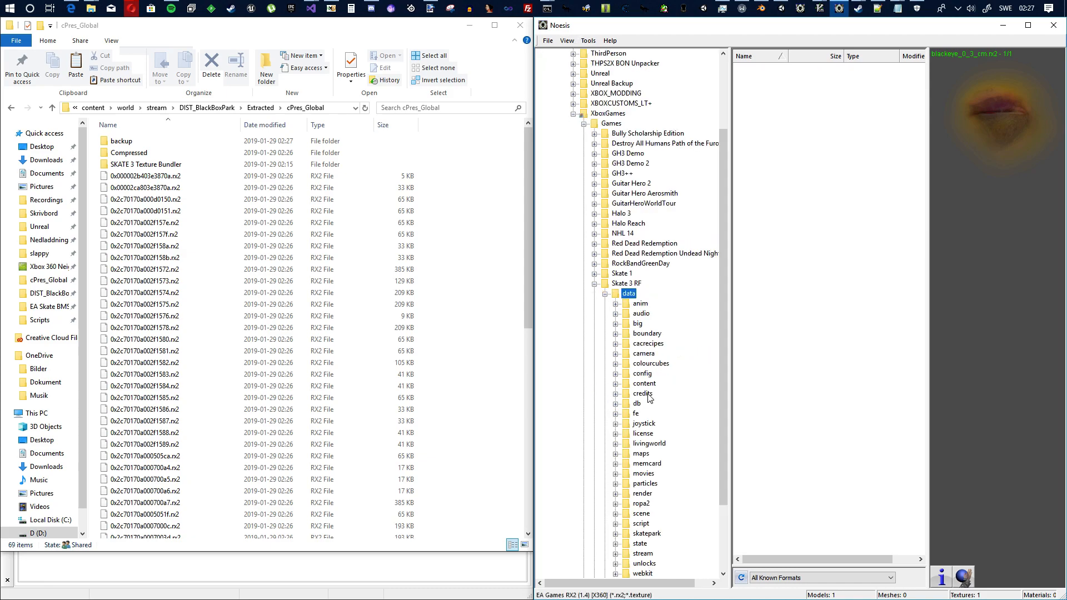
pyautogui.doubleClick(643, 384)
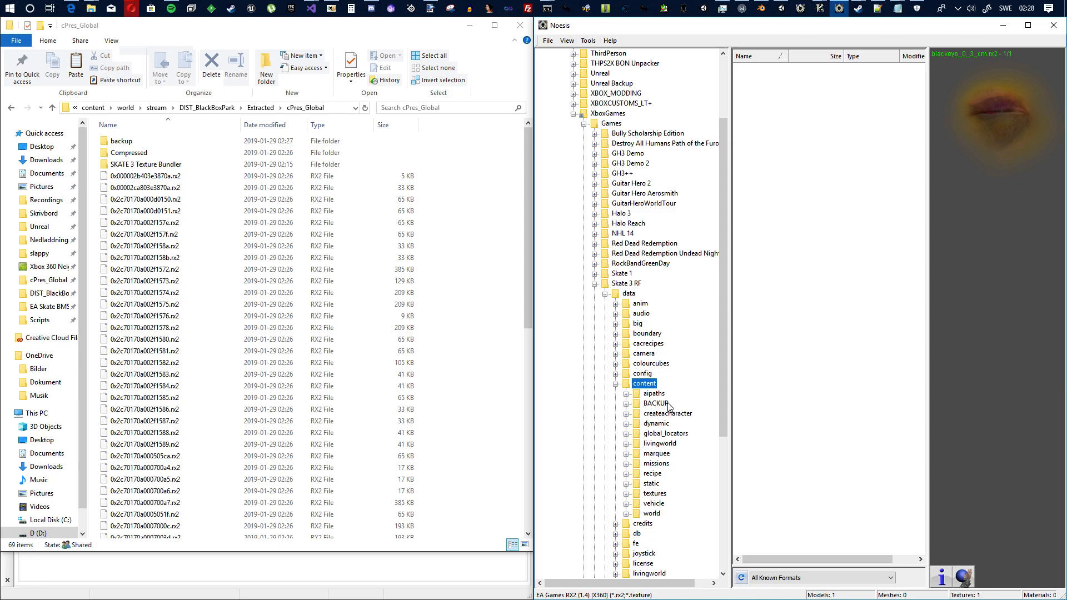
pyautogui.doubleClick(652, 515)
pyautogui.doubleClick(664, 544)
pyautogui.moveTo(637, 583); pyautogui.dragTo(674, 583)
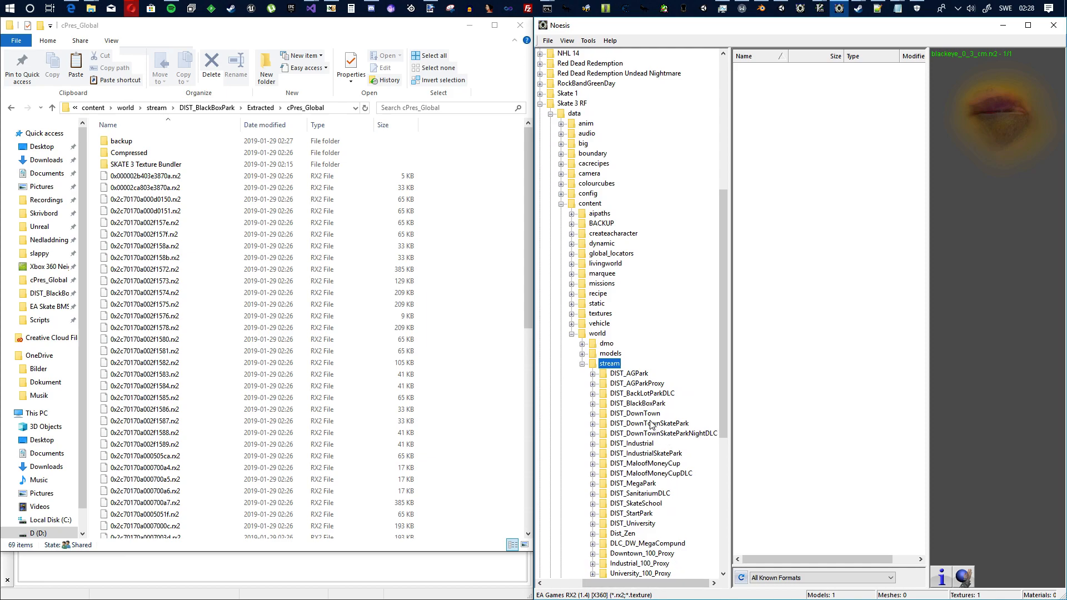
# Open DIST_BlackBoxPark\Extracted\cPres_Global in the folder tree, look through its .rx2 files and select one of them
pyautogui.doubleClick(645, 405)
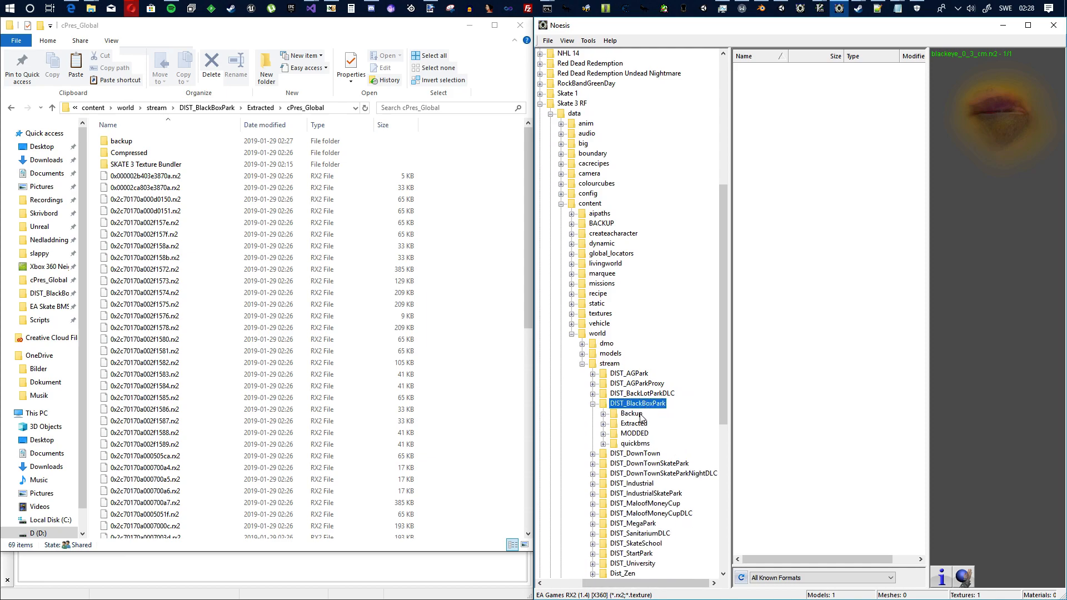
pyautogui.doubleClick(643, 426)
pyautogui.doubleClick(658, 474)
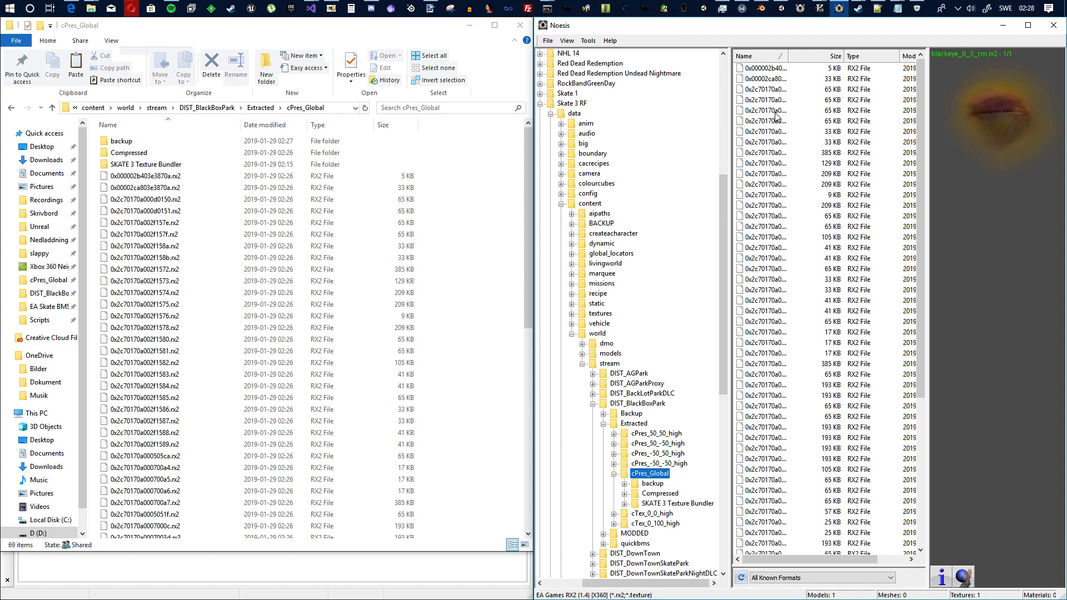
pyautogui.scroll(-7, 807, 350)
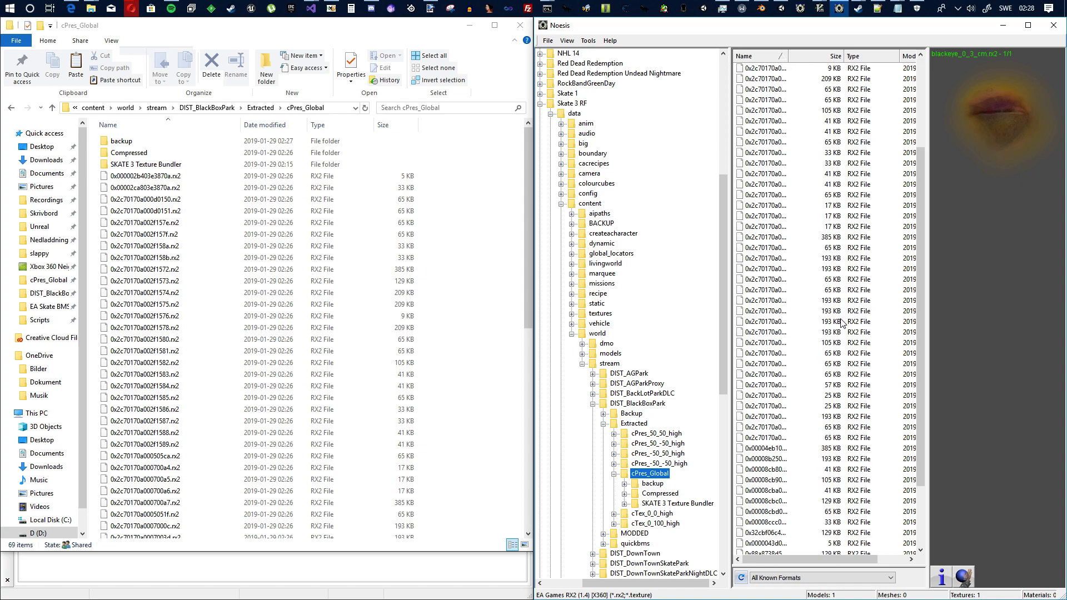
pyautogui.scroll(7, 810, 301)
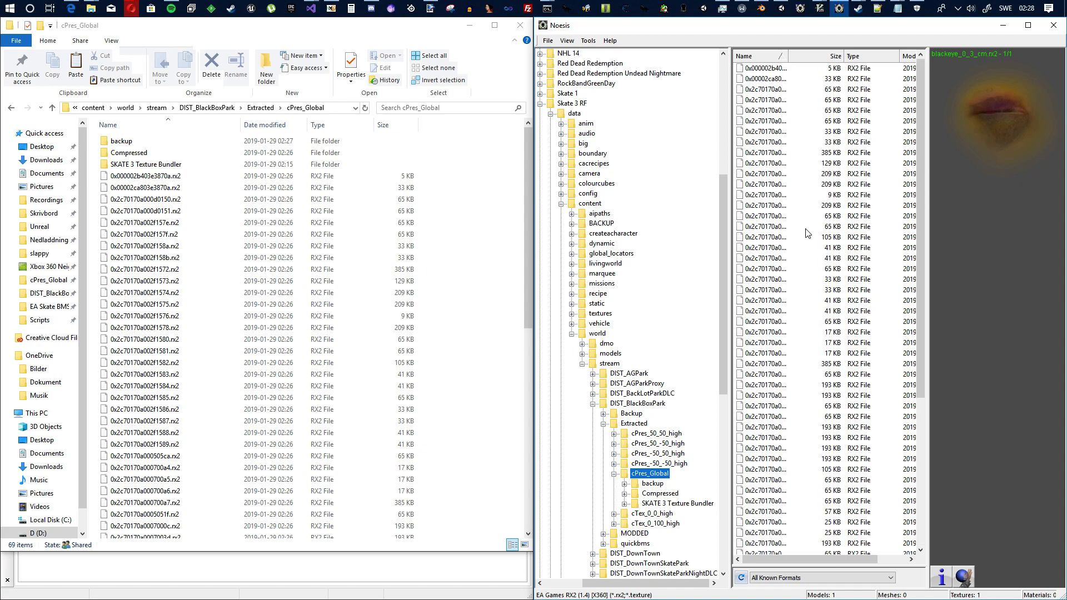
pyautogui.click(766, 113)
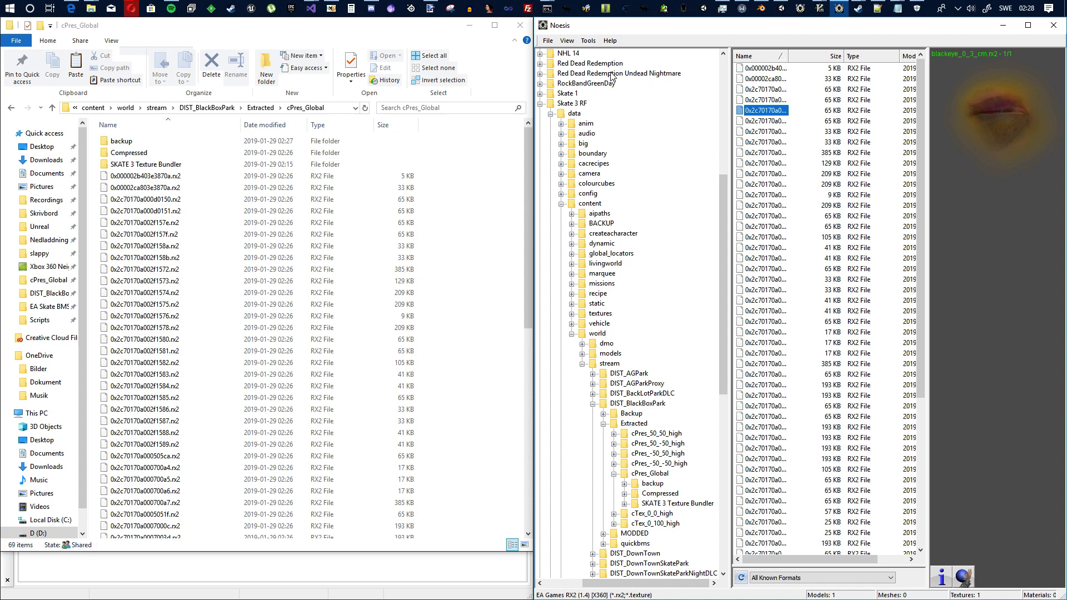
# Open the Batch Process tool and set the output extension to tga for the rx2 input files
pyautogui.click(588, 42)
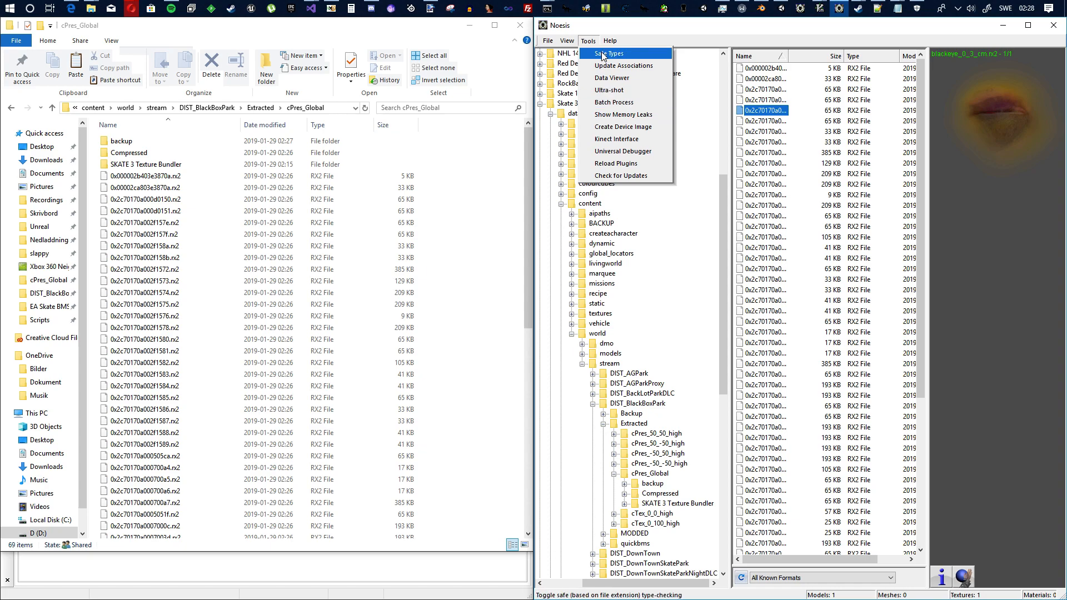
pyautogui.click(615, 103)
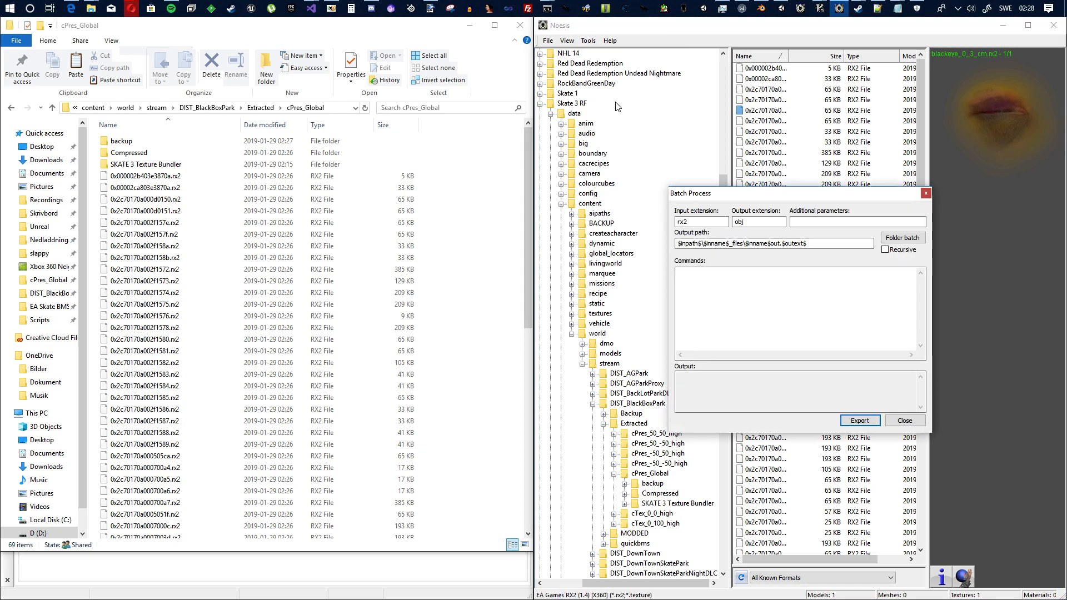
pyautogui.doubleClick(753, 222)
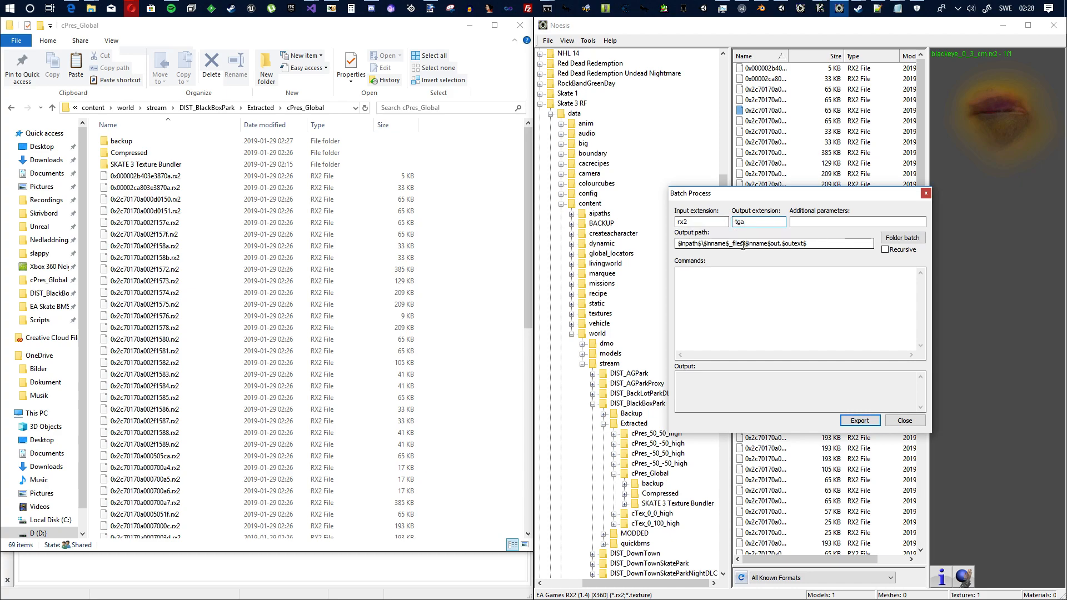
# Remove the $inname$_files\ subfolder from the batch output path, leaving $inpath$\$inname$out.$outext$
pyautogui.moveTo(746, 245); pyautogui.dragTo(704, 244)
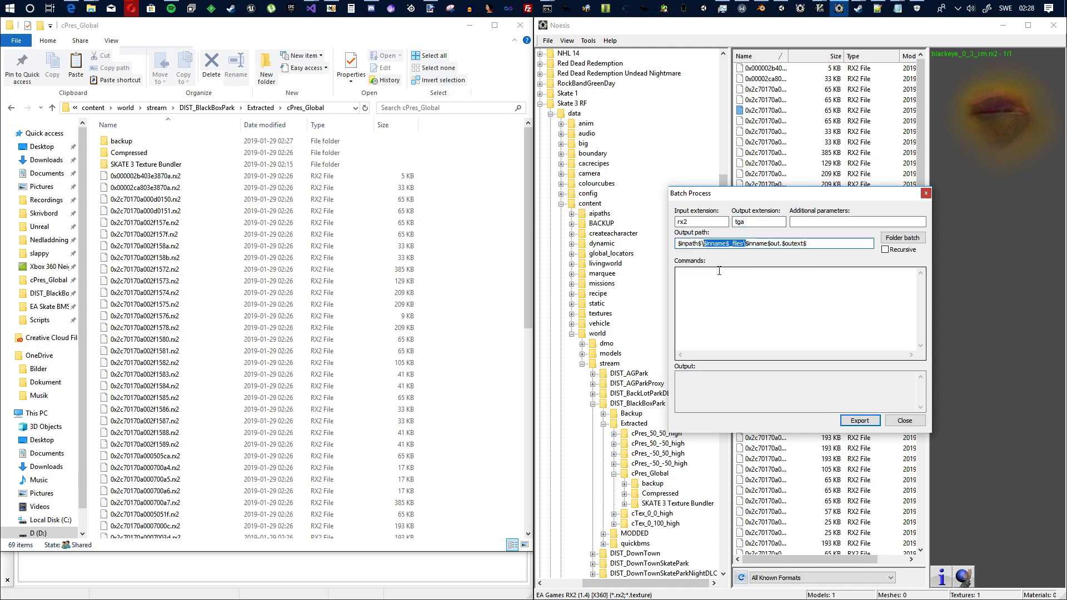
pyautogui.click(747, 243)
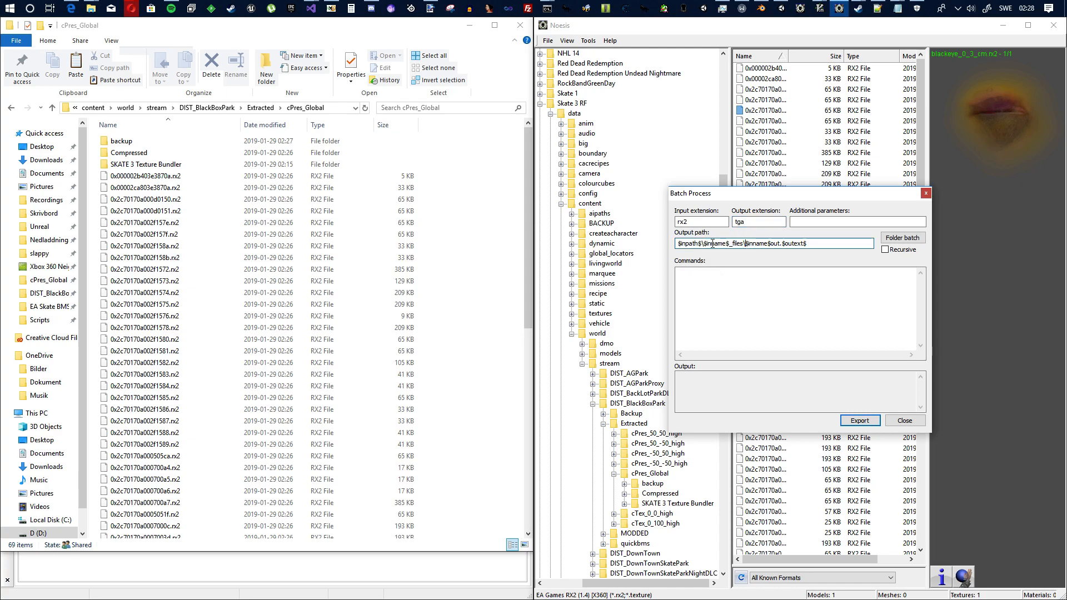
pyautogui.moveTo(704, 244); pyautogui.dragTo(741, 247)
pyautogui.click(746, 245)
pyautogui.moveTo(743, 246); pyautogui.dragTo(710, 246)
pyautogui.press('Delete')
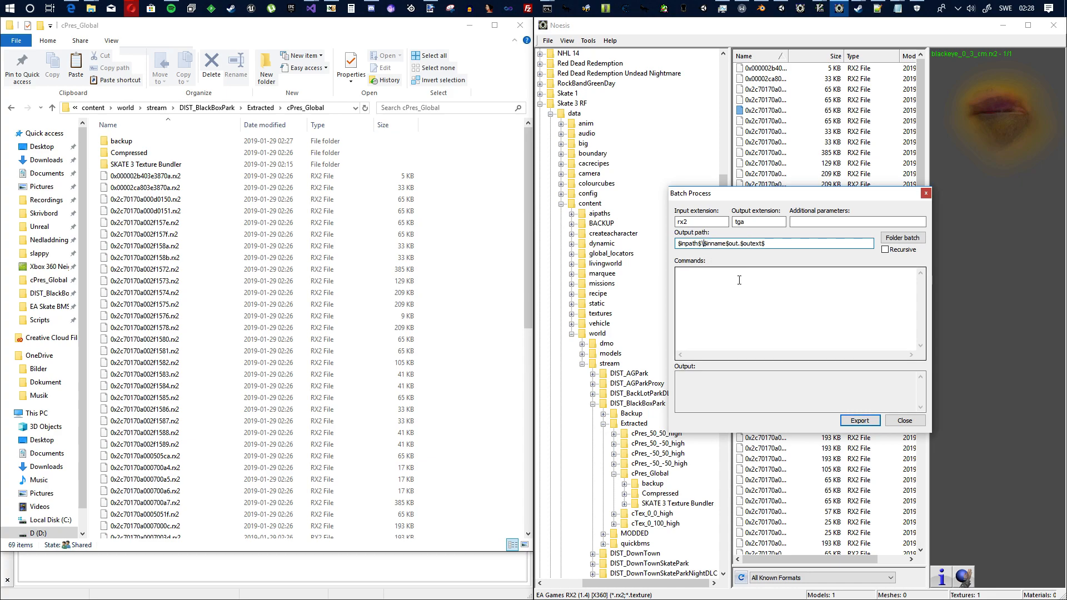
pyautogui.moveTo(770, 245); pyautogui.dragTo(677, 246)
pyautogui.click(776, 243)
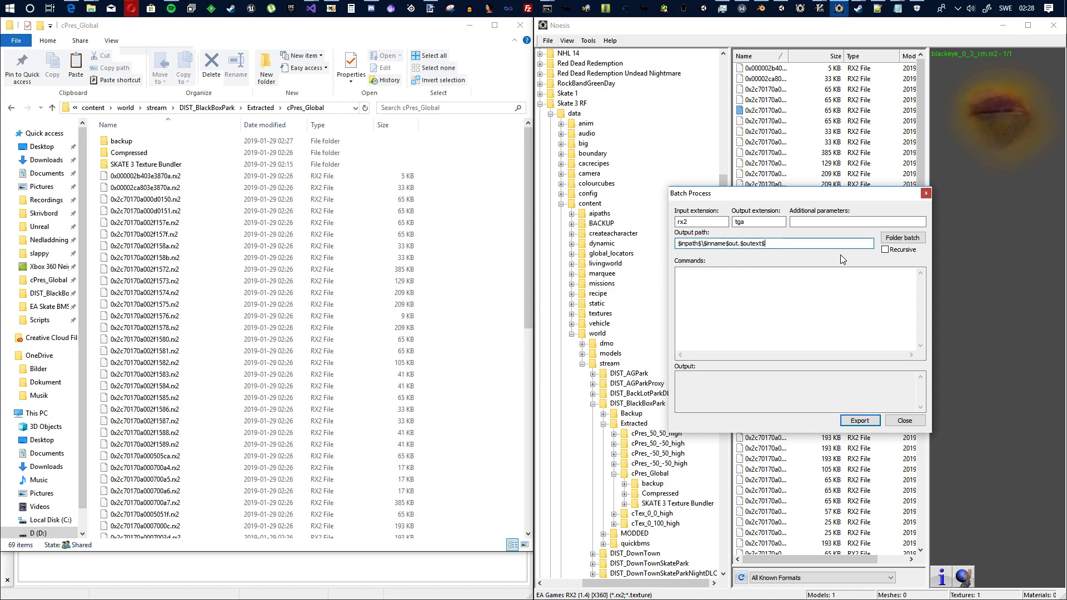
# Run the folder batch on cPres_Global to export its rx2 files as TGA, and close the Batch Process tool
pyautogui.click(909, 245)
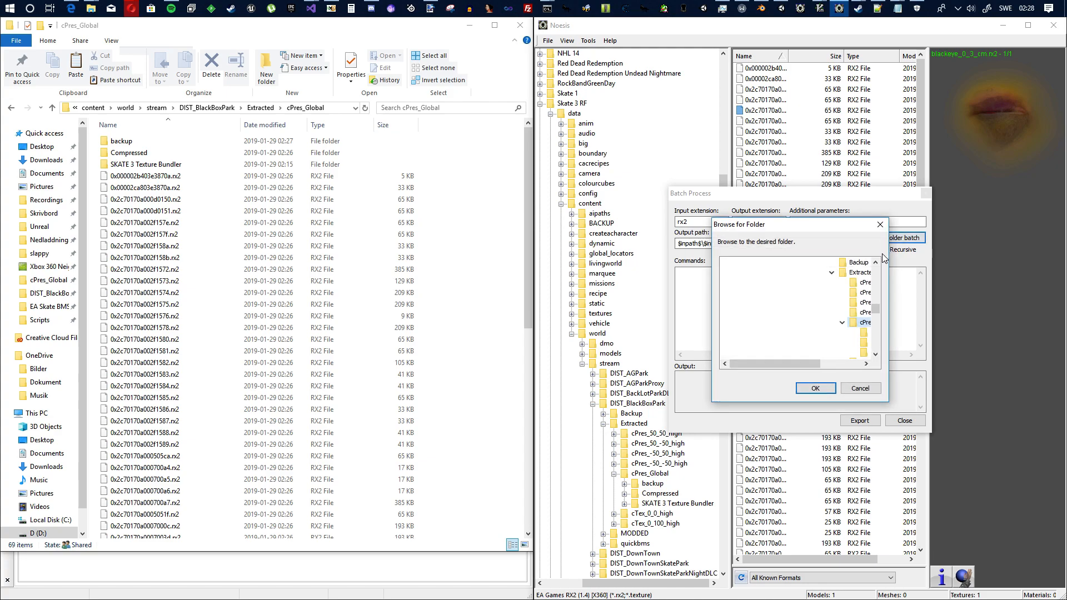
pyautogui.moveTo(794, 362); pyautogui.dragTo(824, 361)
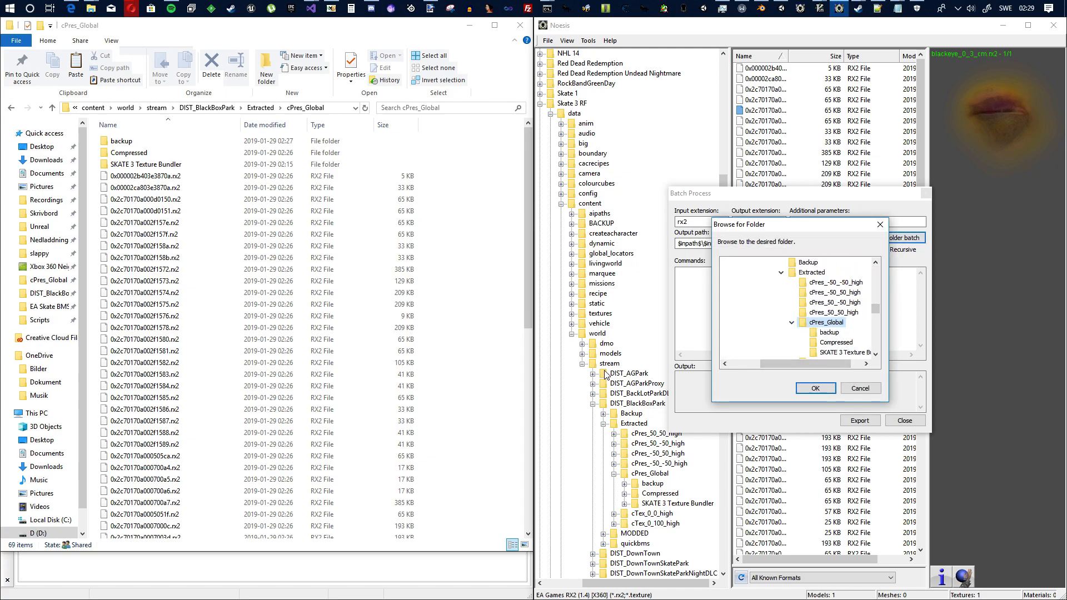
pyautogui.click(827, 388)
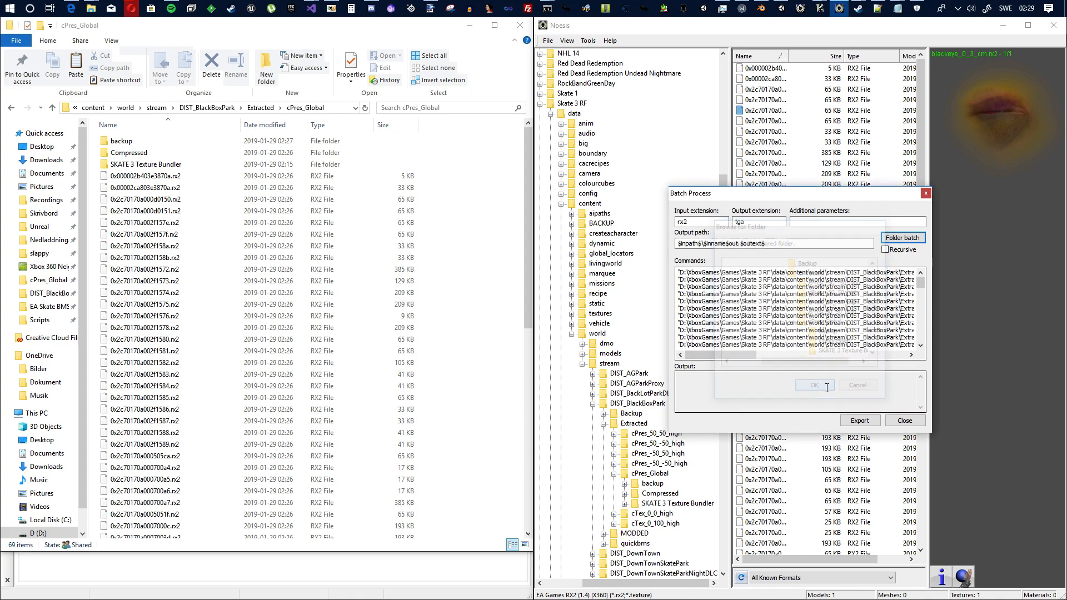
pyautogui.click(869, 424)
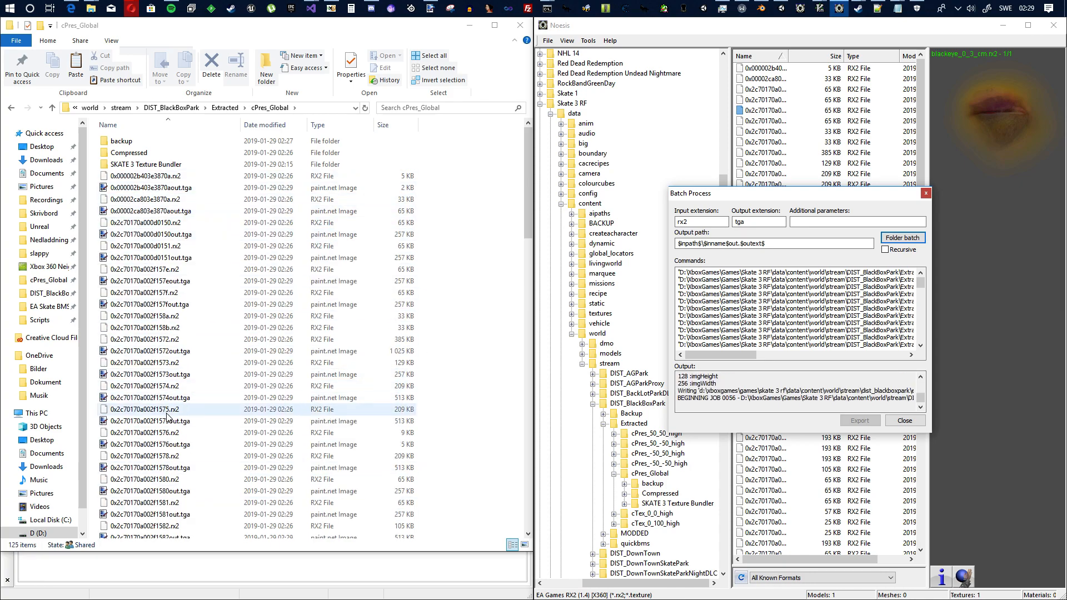
pyautogui.click(817, 333)
pyautogui.click(926, 194)
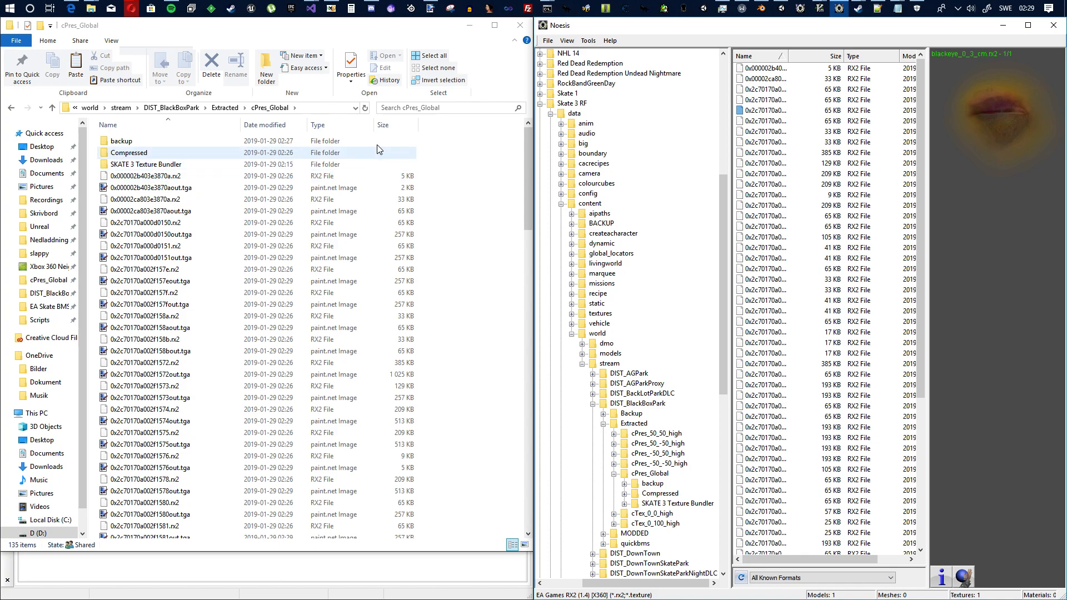
# Sort the cPres_Global files by type and display them as large thumbnails in File Explorer
pyautogui.click(524, 545)
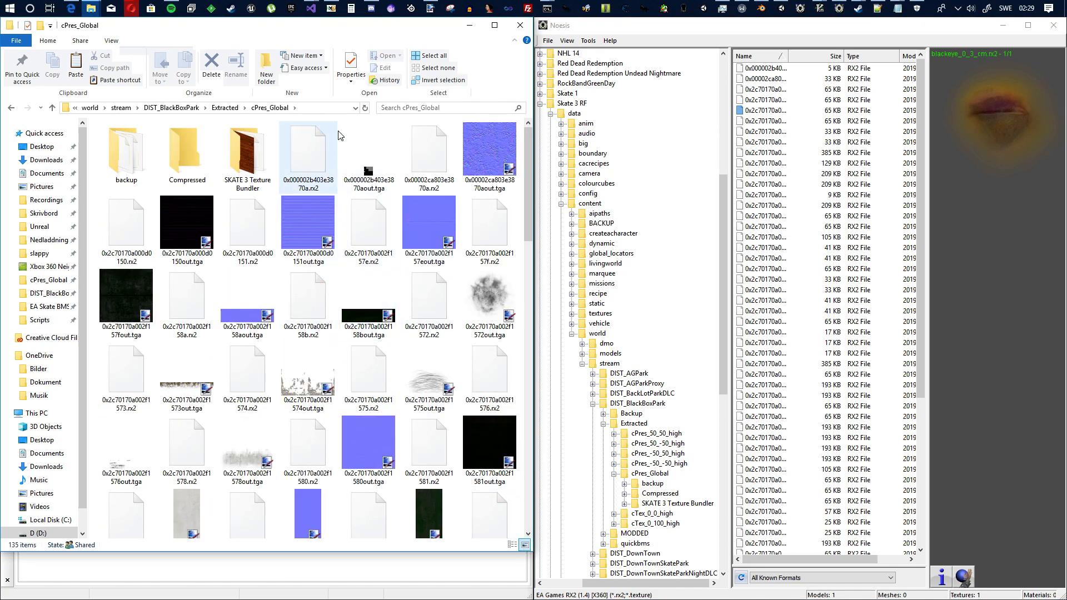
pyautogui.click(512, 545)
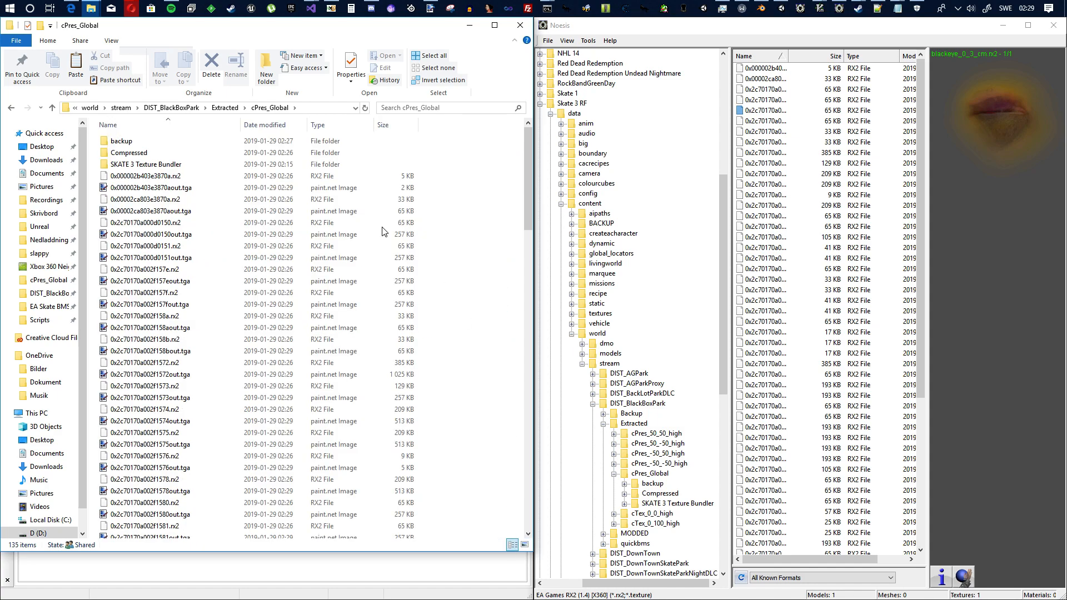
pyautogui.click(328, 124)
pyautogui.click(524, 545)
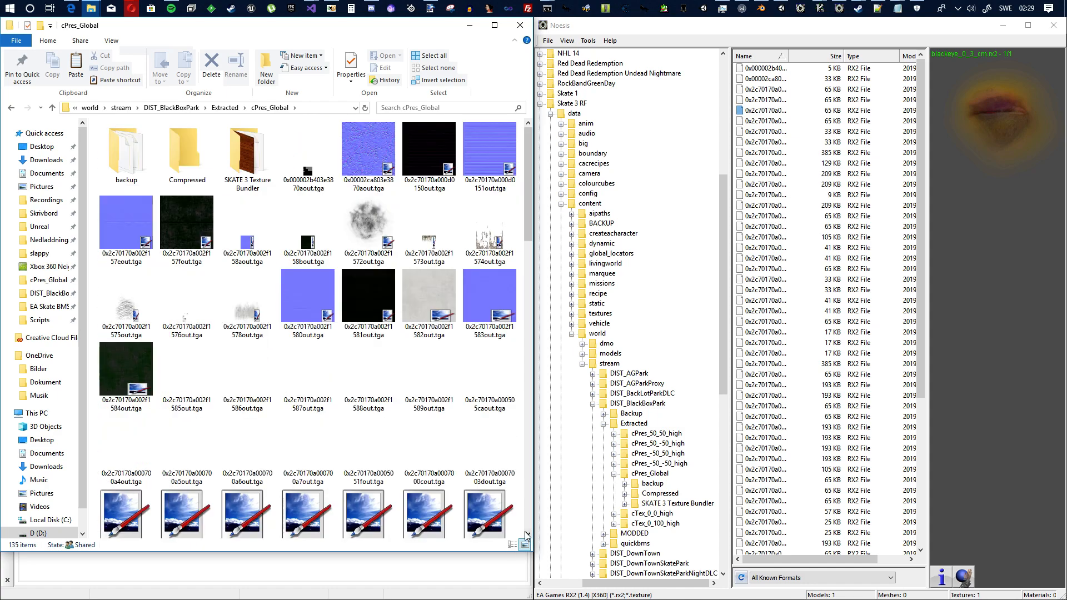
# Look through the exported TGA thumbnails in the cPres_Global folder
pyautogui.scroll(-3, 303, 286)
pyautogui.scroll(3, 303, 286)
pyautogui.scroll(-3, 303, 286)
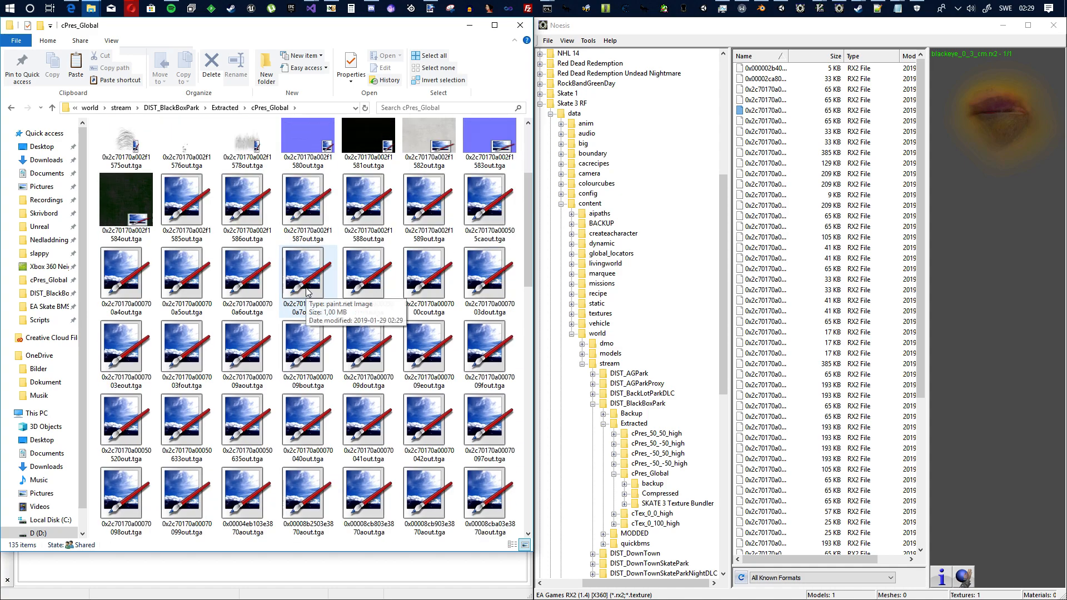
pyautogui.scroll(3, 307, 164)
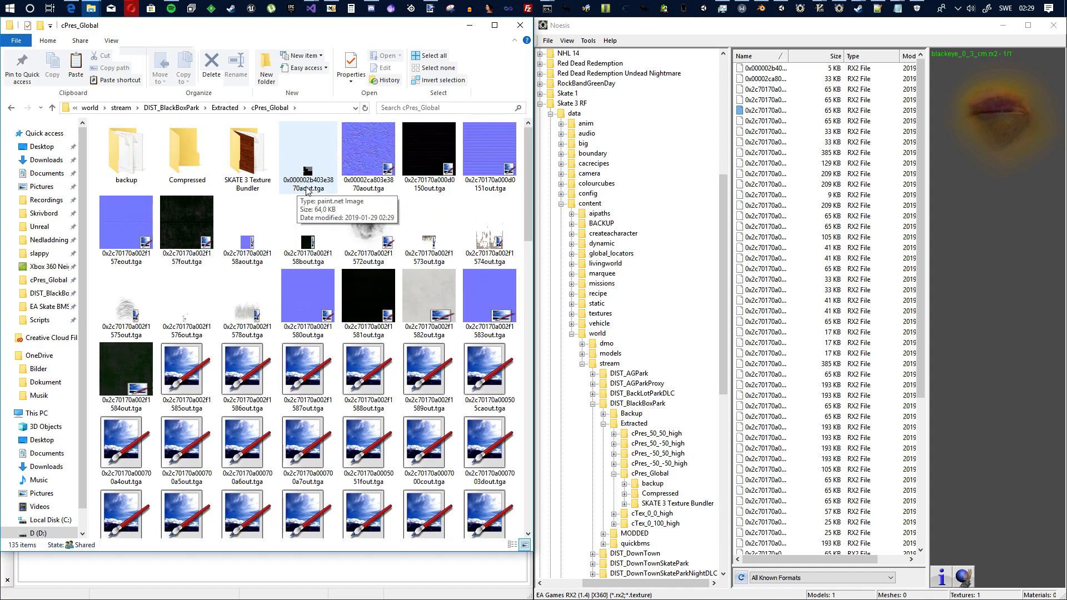
pyautogui.click(189, 375)
pyautogui.scroll(-6, 263, 371)
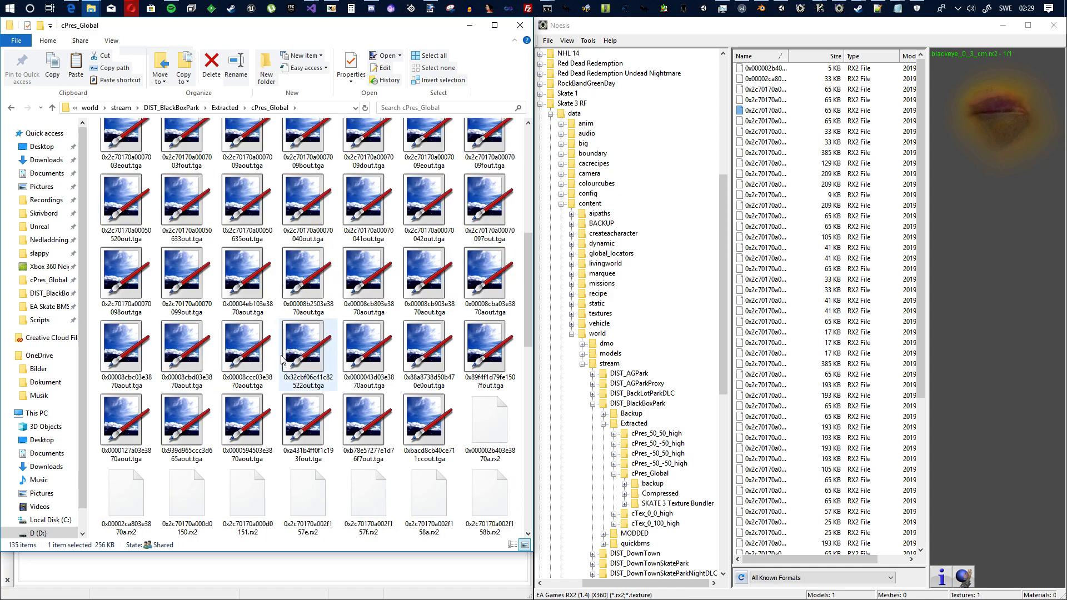
pyautogui.click(307, 281)
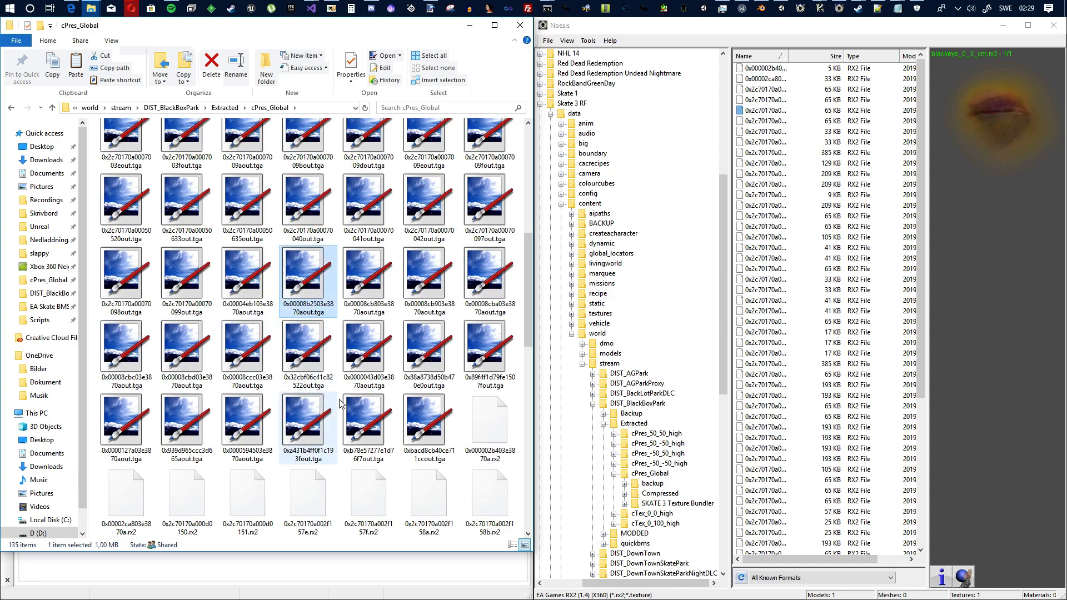
pyautogui.scroll(3, 436, 402)
pyautogui.click(315, 294)
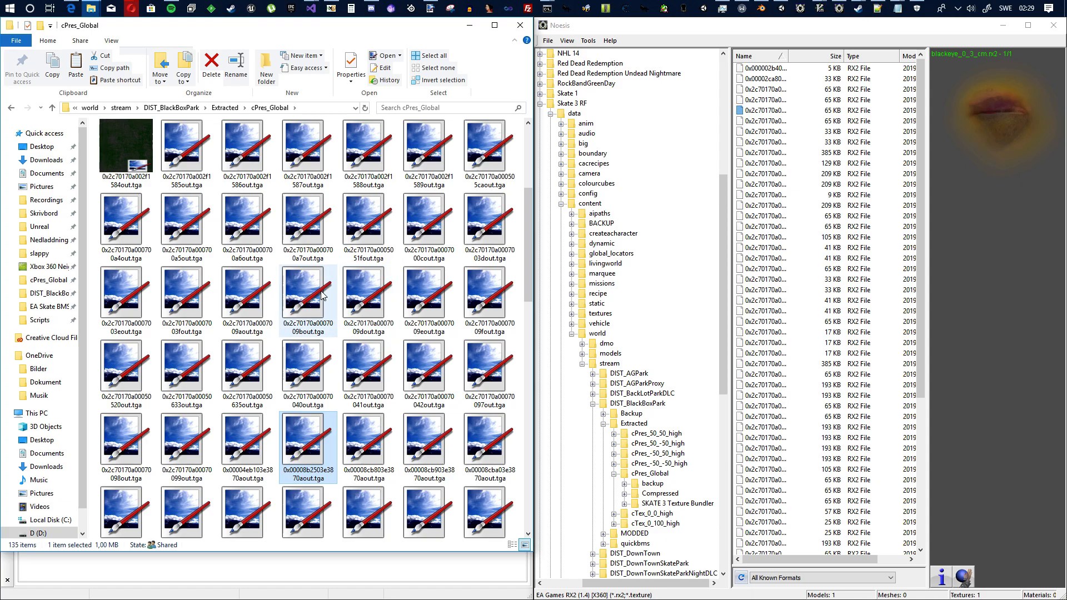
# View 0x2c70170a0007009bout.tga, 0x2c70170a0007009dout.tga and 0x2c70170a0007009eout.tga one after another in paint.net, closing each
pyautogui.doubleClick(316, 294)
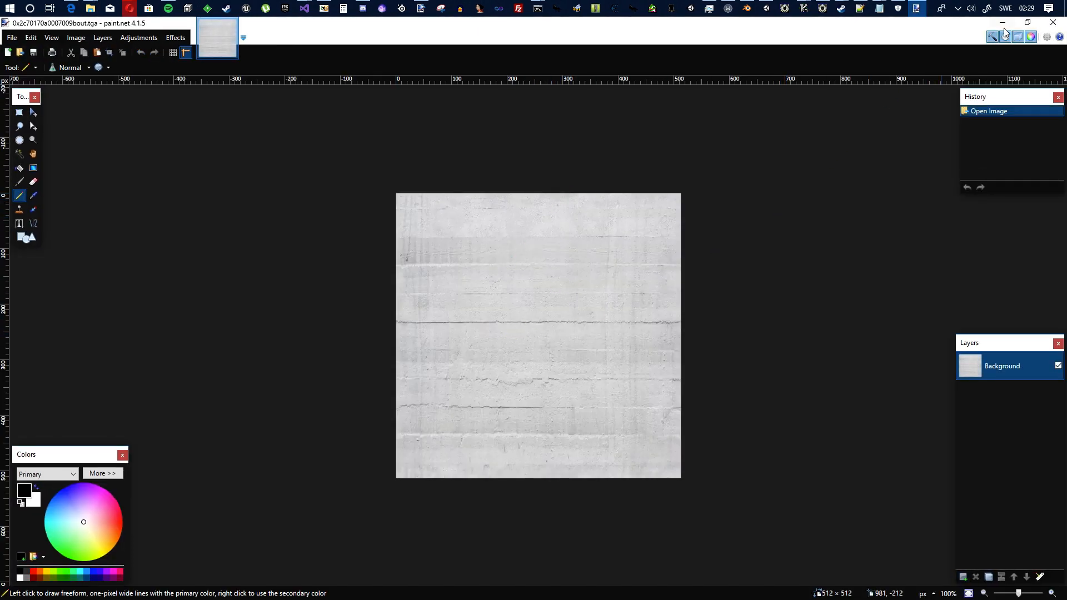
pyautogui.click(1053, 23)
pyautogui.doubleClick(308, 301)
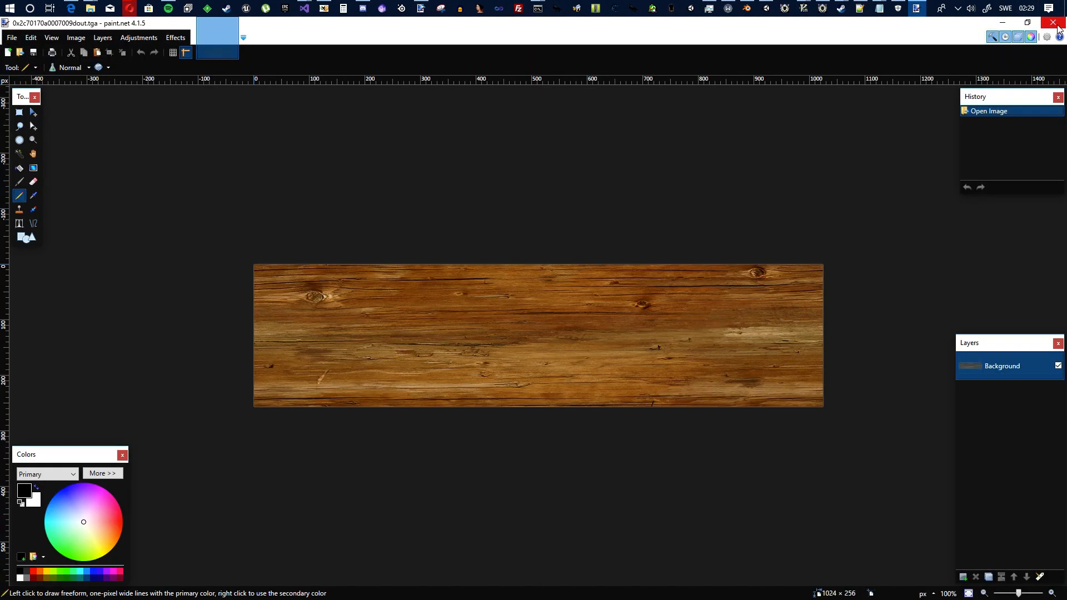
pyautogui.click(1054, 24)
pyautogui.doubleClick(414, 311)
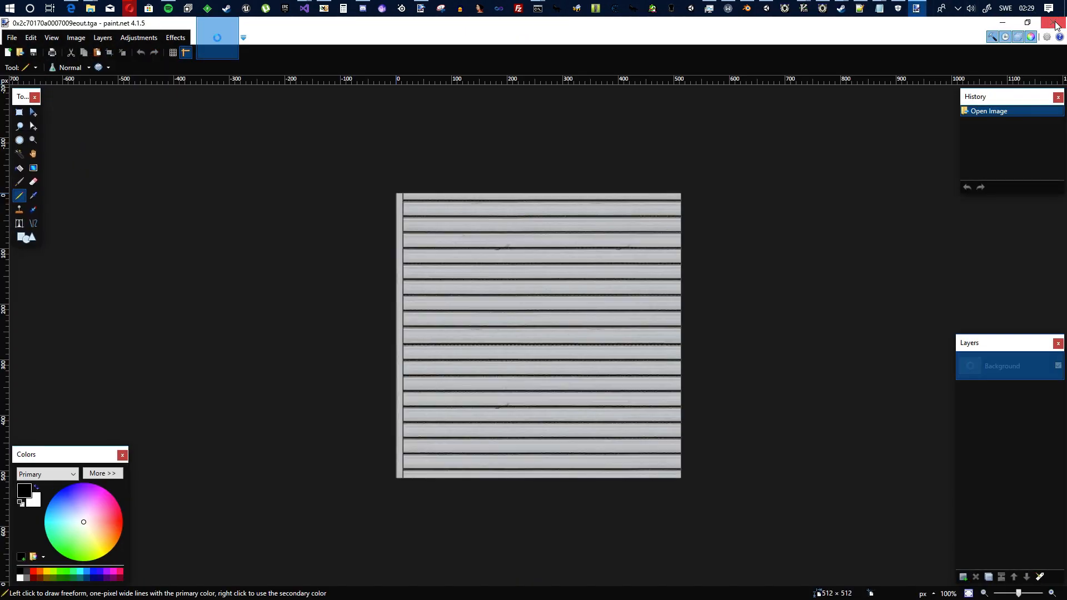
pyautogui.click(1054, 23)
# View the textures 0x2c70170a002f1582out.tga and 0x00008cb803e3870aout.tga in paint.net, closing each
pyautogui.scroll(3, 367, 250)
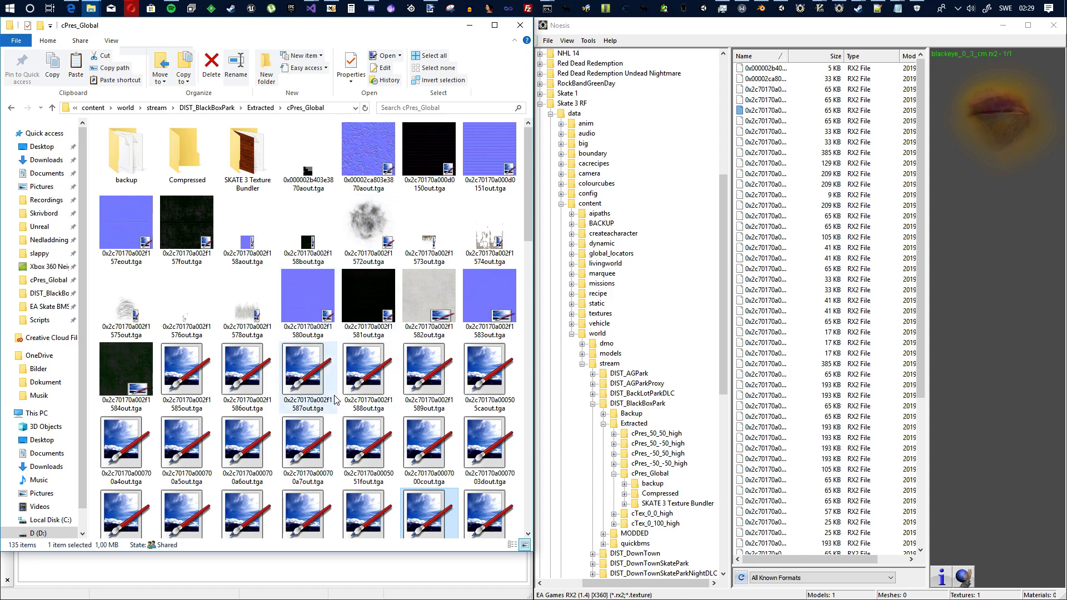
pyautogui.scroll(-3, 336, 370)
pyautogui.scroll(3, 336, 368)
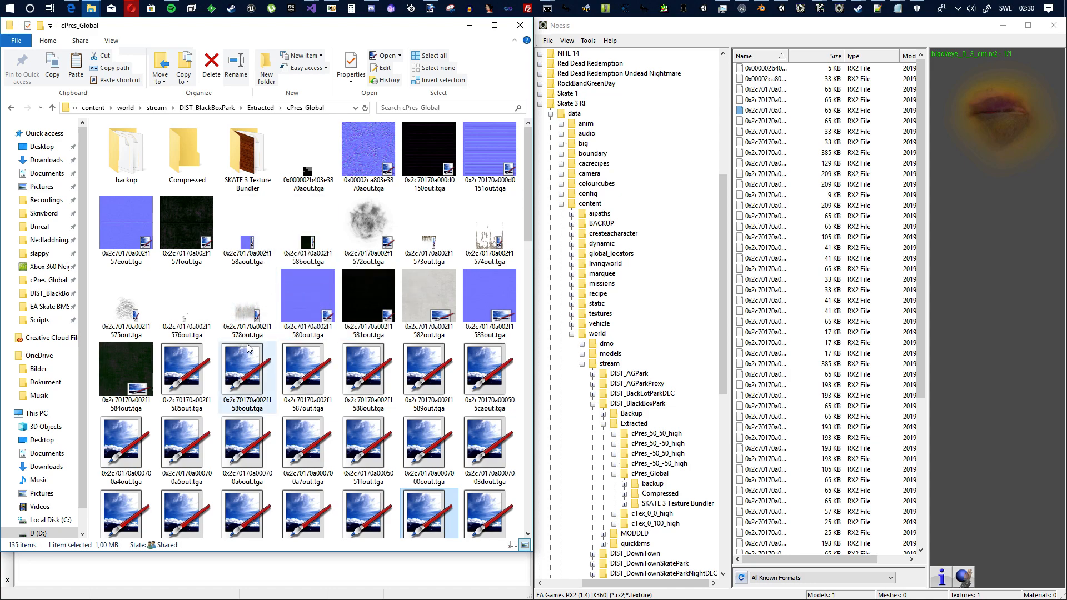
pyautogui.click(437, 293)
pyautogui.doubleClick(445, 287)
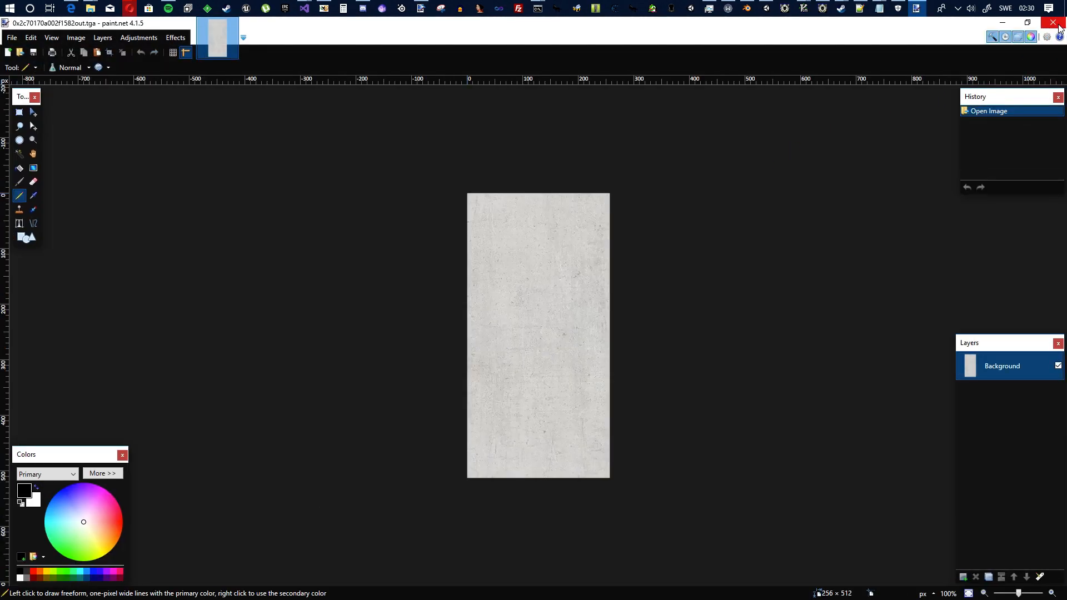
pyautogui.click(1058, 25)
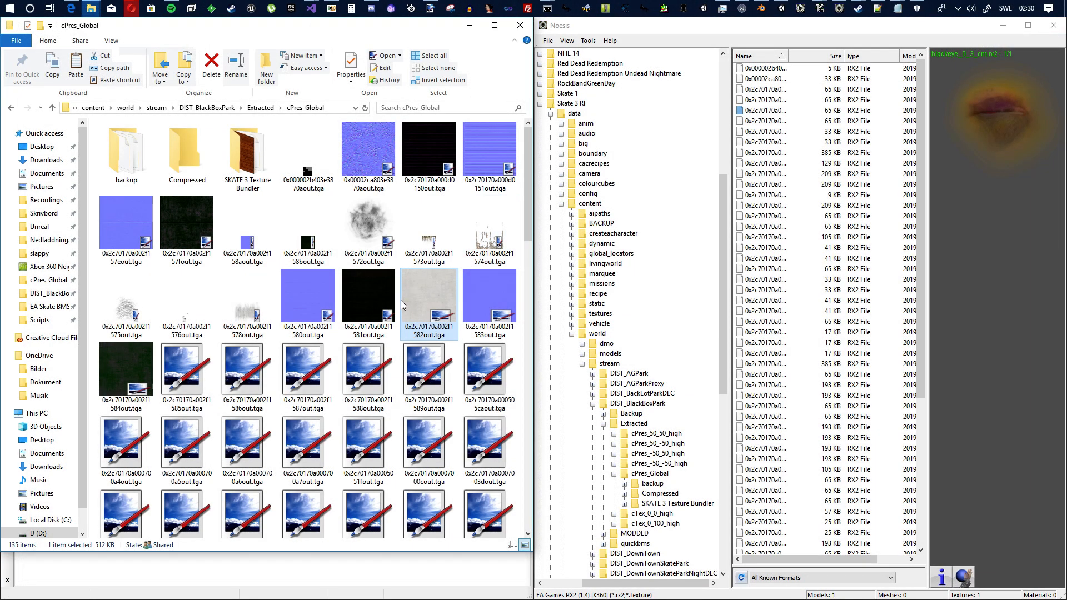
pyautogui.scroll(-1, 401, 311)
pyautogui.doubleClick(372, 264)
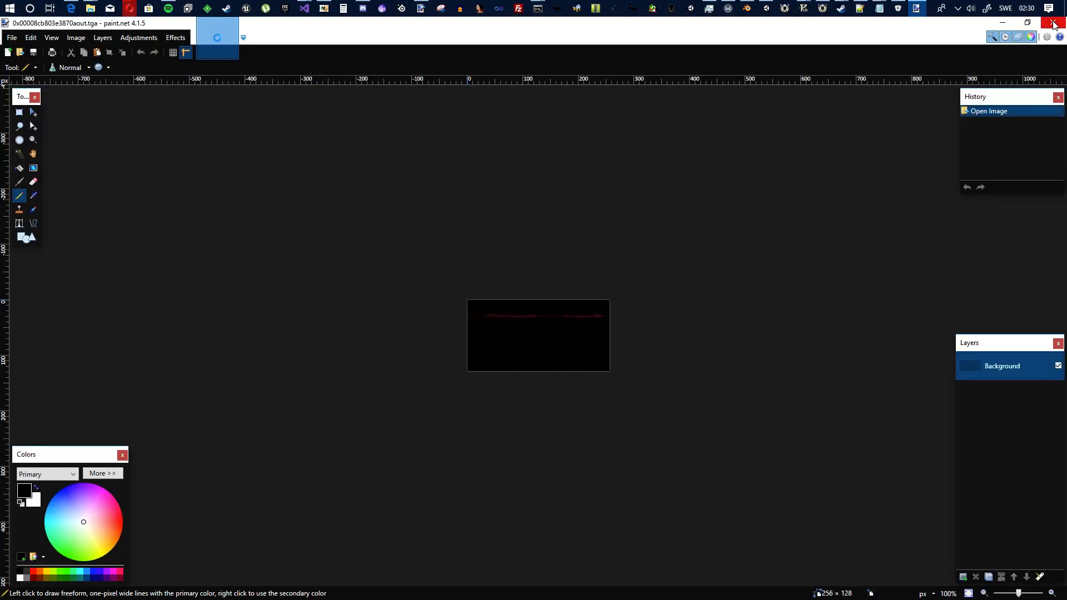
pyautogui.click(1054, 23)
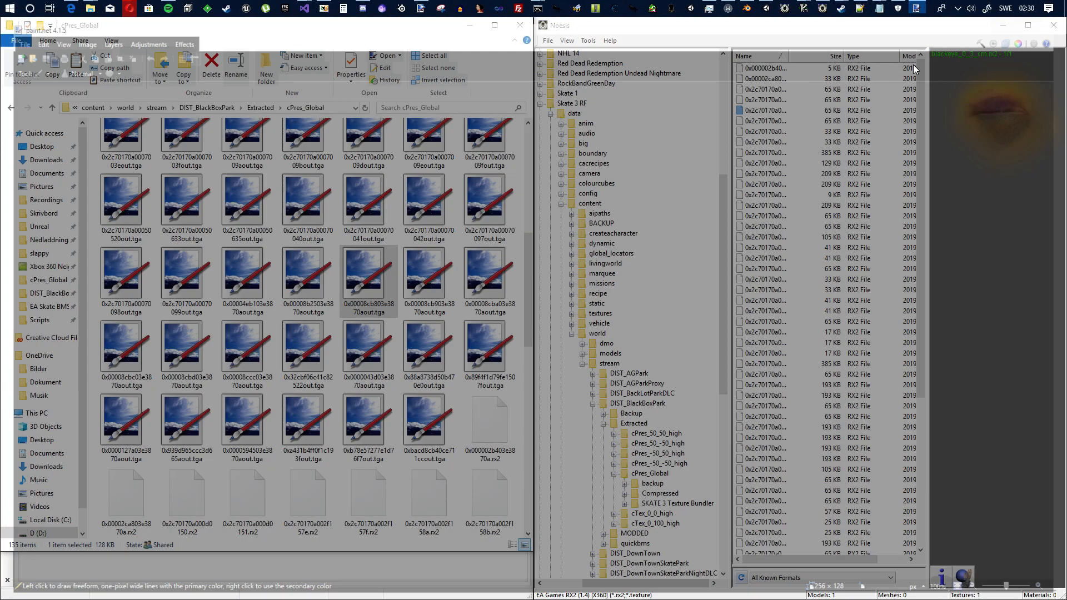
# Open 0x00008b2503e3870aout.tga in paint.net and check its Resize dialog without changing the image size
pyautogui.doubleClick(314, 274)
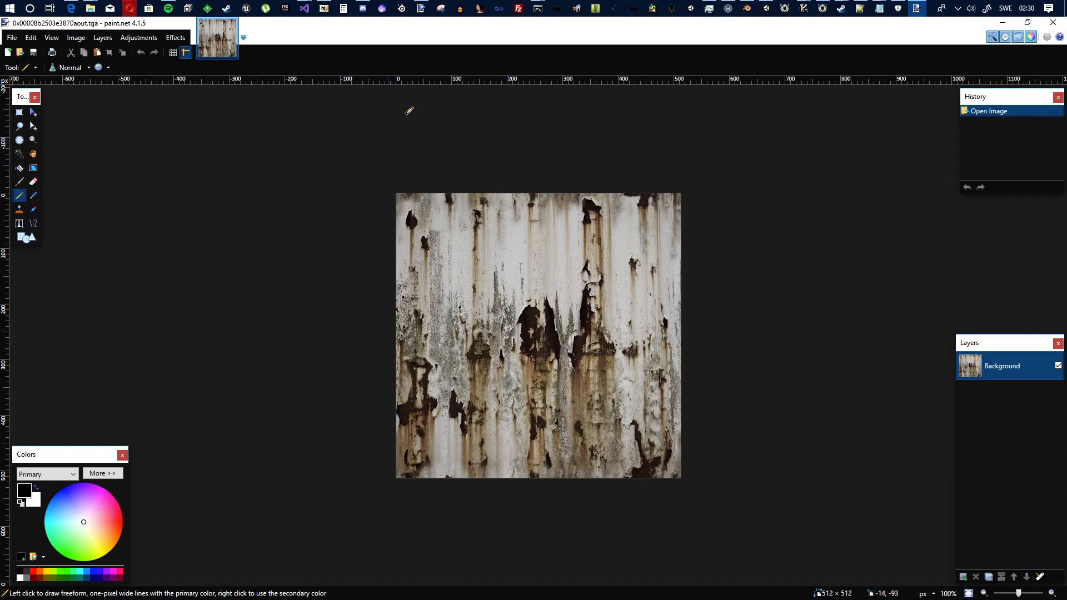
pyautogui.click(76, 37)
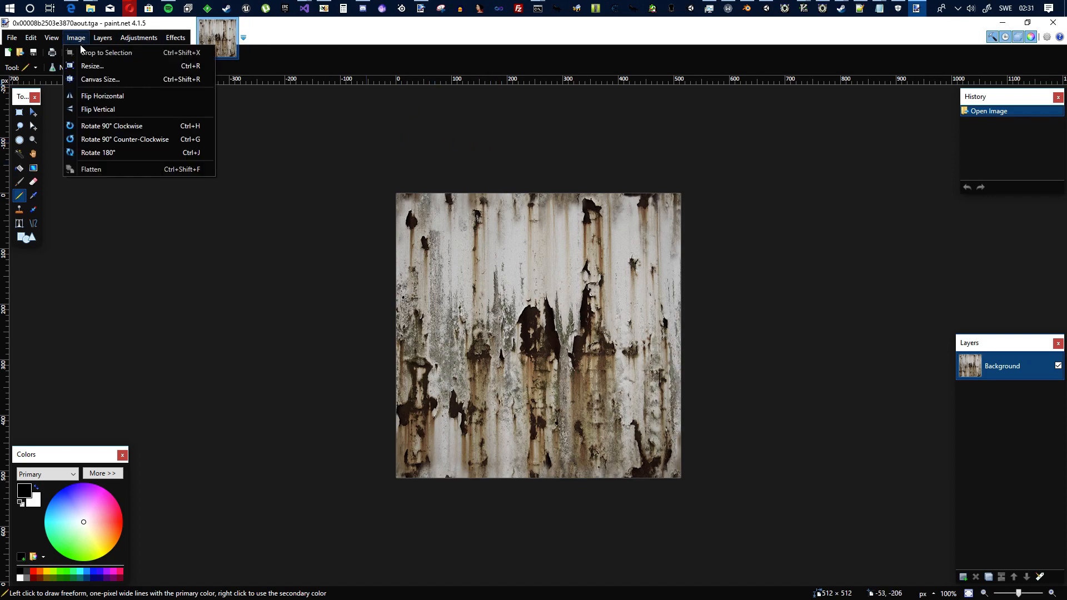
pyautogui.click(101, 67)
pyautogui.click(593, 407)
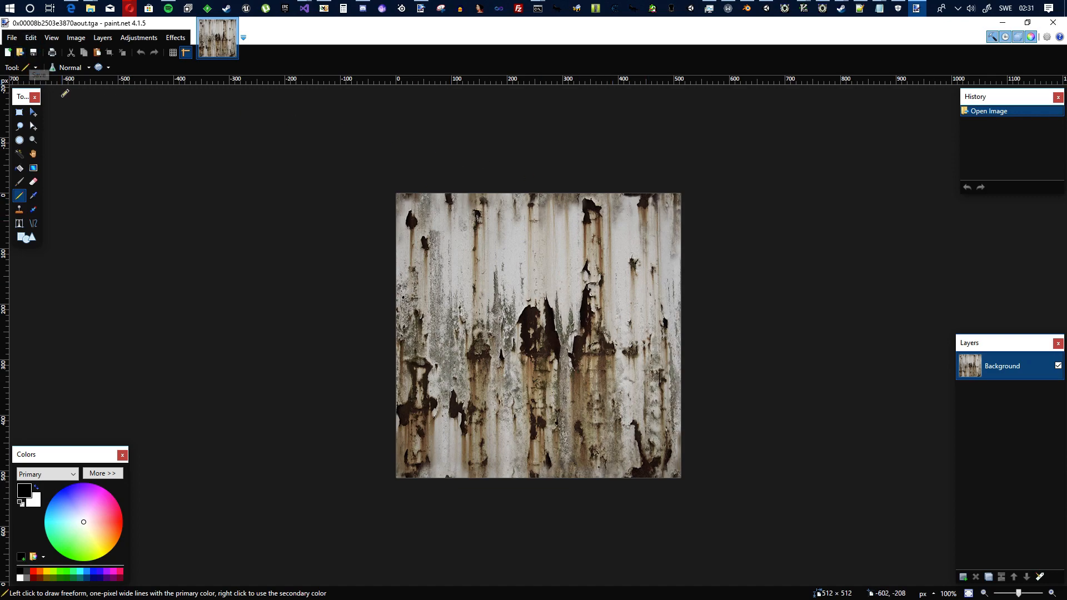
# Scribble over the rusty metal texture with the Pencil tool in black and in red
pyautogui.moveTo(615, 222)
pyautogui.mouseDown()
pyautogui.moveTo(599, 262)
pyautogui.moveTo(492, 335)
pyautogui.moveTo(584, 433)
pyautogui.mouseUp()
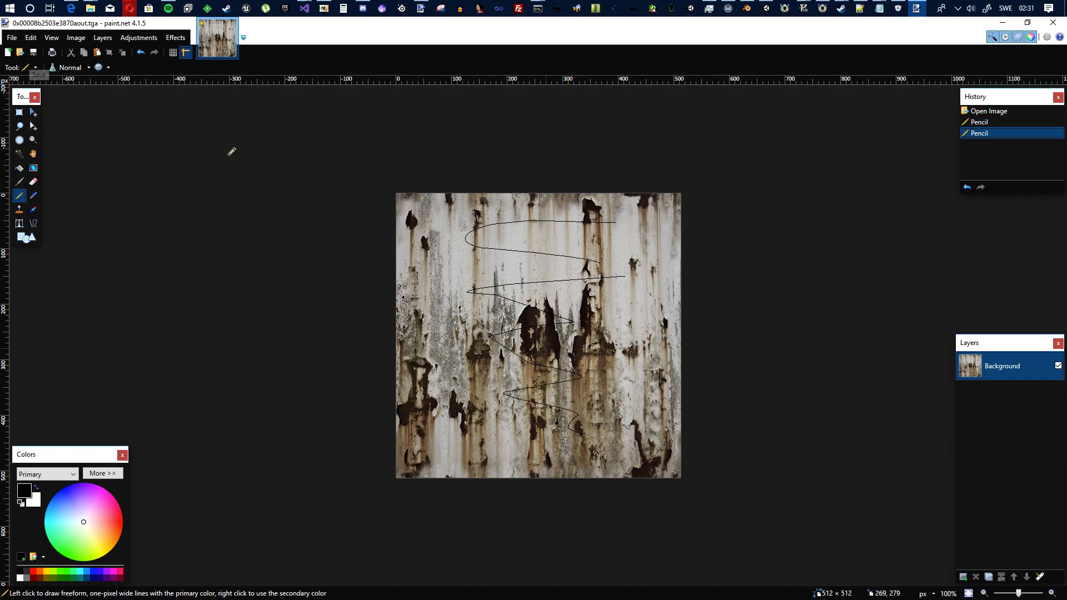
pyautogui.moveTo(109, 513); pyautogui.dragTo(131, 514)
pyautogui.moveTo(626, 223)
pyautogui.mouseDown()
pyautogui.moveTo(500, 249)
pyautogui.moveTo(536, 376)
pyautogui.mouseUp()
pyautogui.moveTo(623, 419)
pyautogui.mouseDown()
pyautogui.moveTo(533, 372)
pyautogui.moveTo(597, 269)
pyautogui.moveTo(462, 251)
pyautogui.moveTo(434, 414)
pyautogui.mouseUp()
pyautogui.moveTo(542, 439)
pyautogui.mouseDown()
pyautogui.moveTo(643, 406)
pyautogui.moveTo(600, 449)
pyautogui.moveTo(472, 458)
pyautogui.mouseUp()
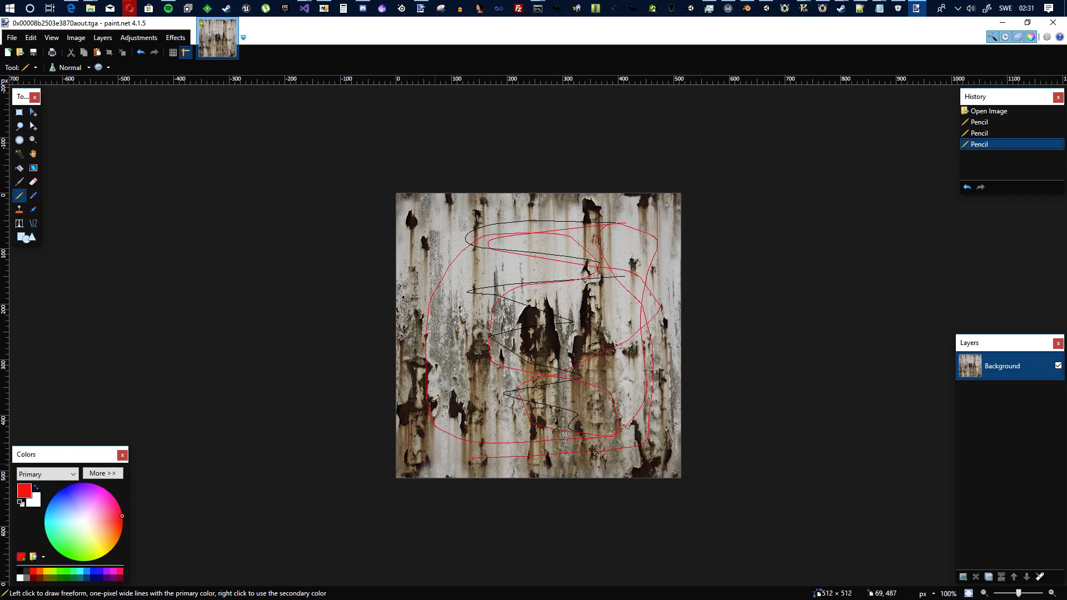
pyautogui.moveTo(435, 403); pyautogui.dragTo(435, 464)
pyautogui.click(959, 9)
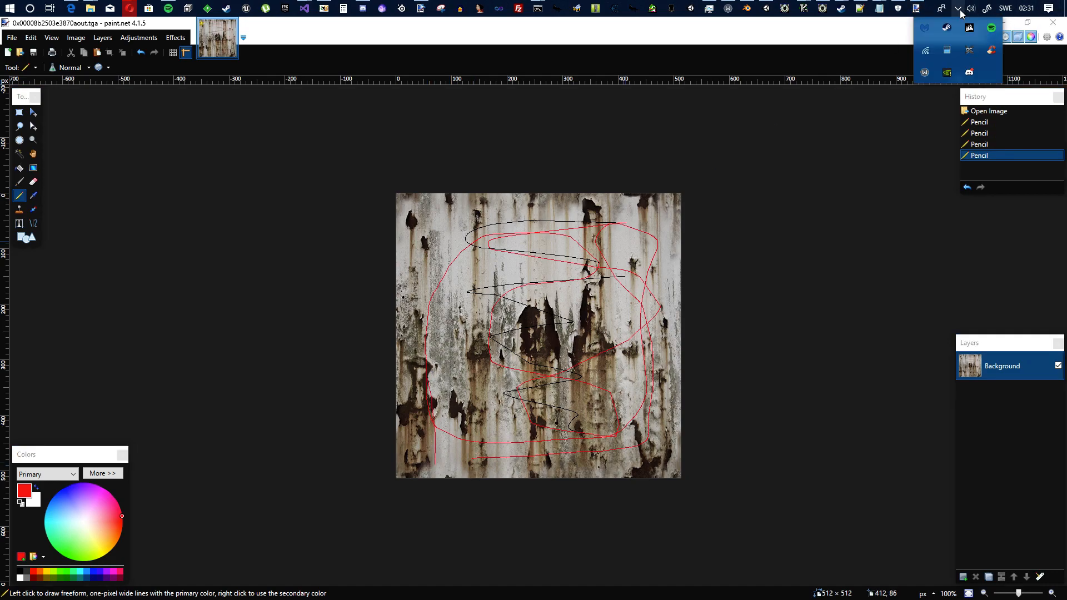
pyautogui.rightClick(968, 52)
pyautogui.click(981, 58)
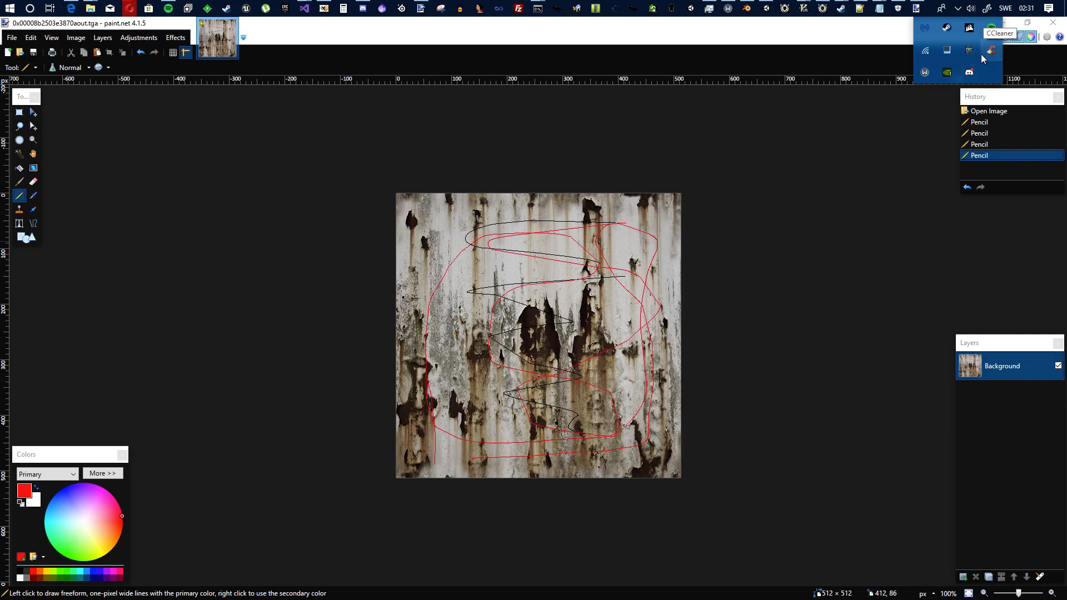
pyautogui.click(865, 24)
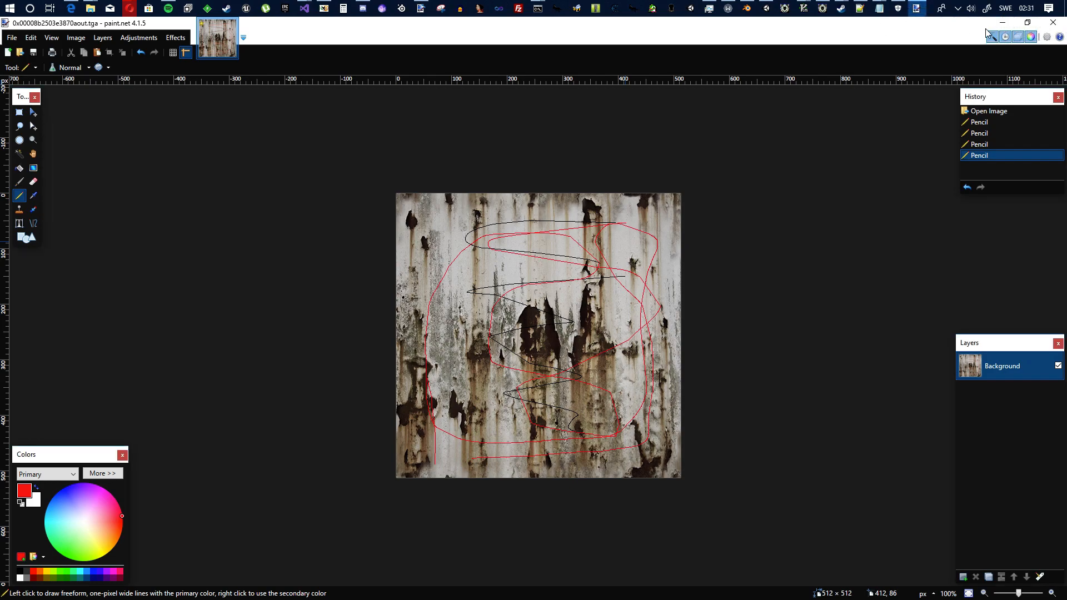
# Reopen 0x00008b2503e3870aout.tga without saving the scribbles, and draw a red Pencil line winding across the texture
pyautogui.click(1053, 23)
pyautogui.click(500, 387)
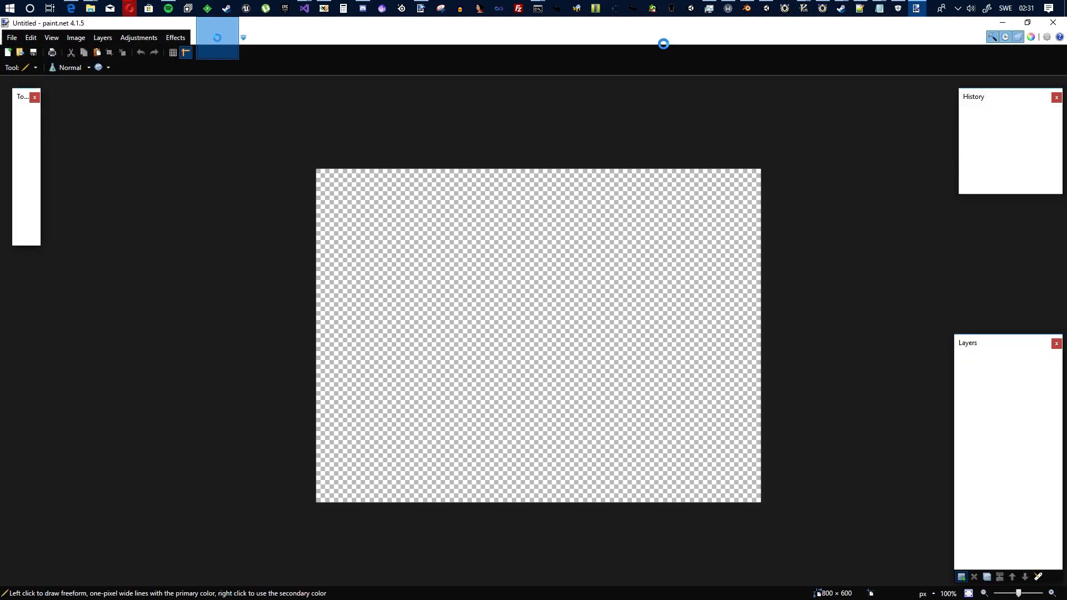
pyautogui.click(122, 521)
pyautogui.moveTo(572, 231)
pyautogui.mouseDown()
pyautogui.moveTo(481, 256)
pyautogui.moveTo(484, 327)
pyautogui.moveTo(529, 429)
pyautogui.moveTo(605, 217)
pyautogui.moveTo(463, 322)
pyautogui.moveTo(460, 428)
pyautogui.mouseUp()
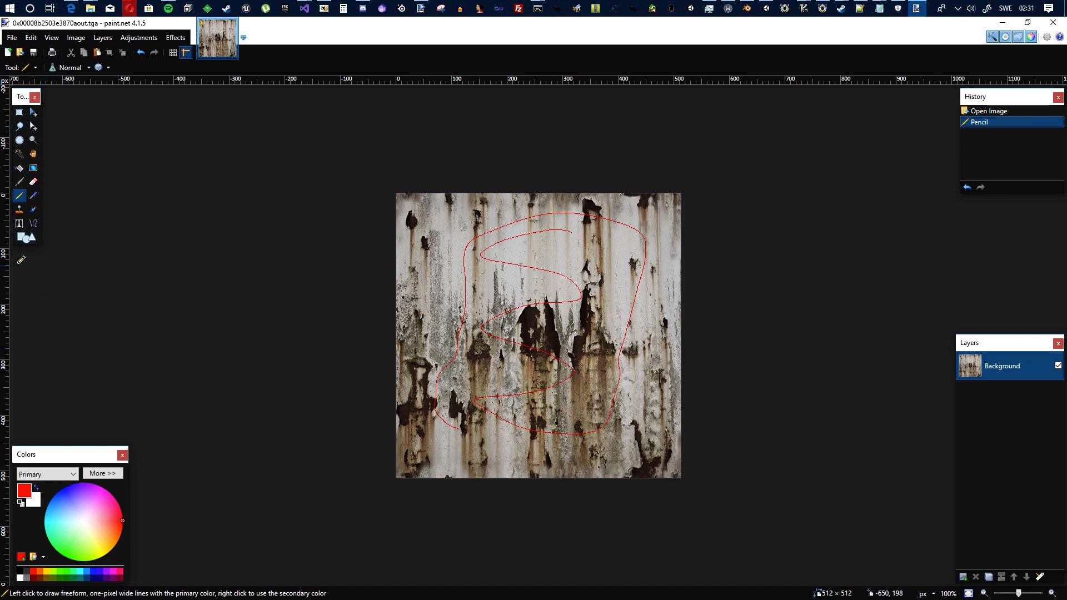
# Paint a thick red Paintbrush squiggle of width 50 across the texture and save it as an uncompressed 32-bit TGA
pyautogui.click(20, 181)
pyautogui.moveTo(610, 229)
pyautogui.mouseDown()
pyautogui.moveTo(553, 223)
pyautogui.moveTo(452, 372)
pyautogui.moveTo(558, 453)
pyautogui.mouseUp()
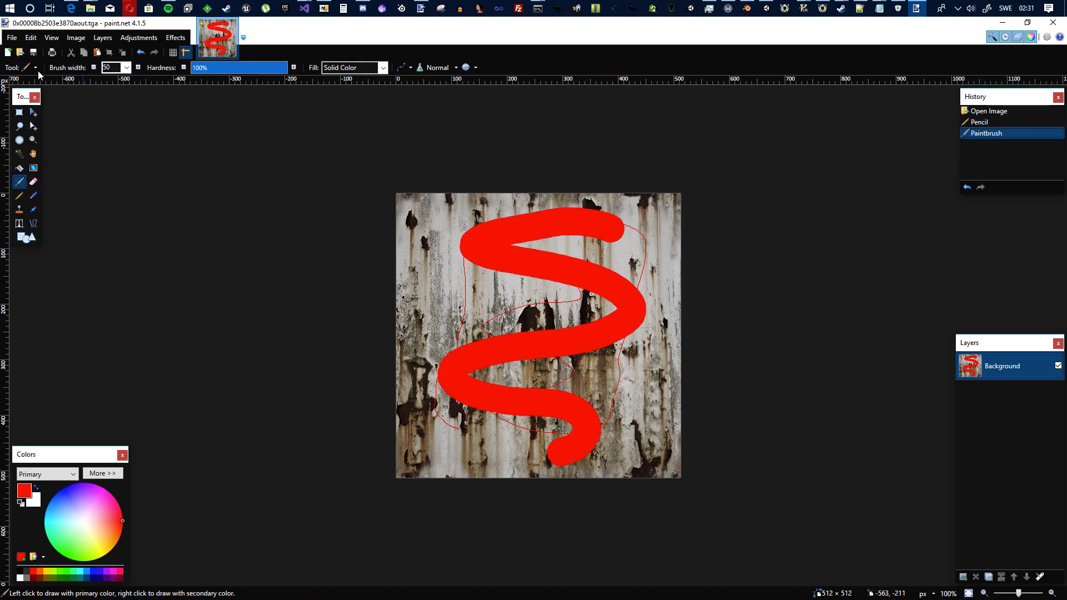
pyautogui.click(33, 53)
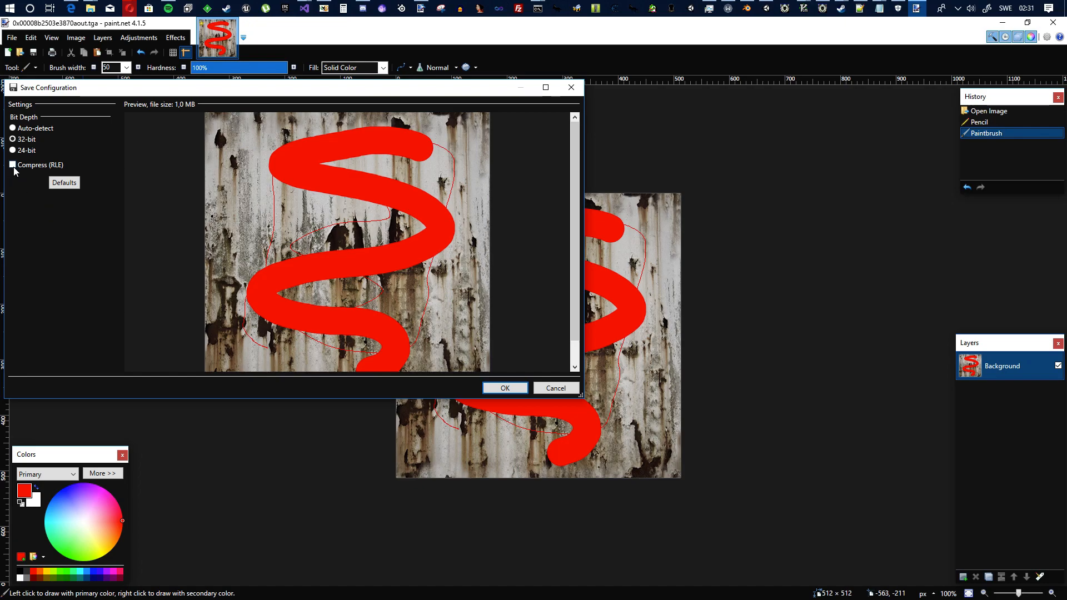
pyautogui.click(505, 388)
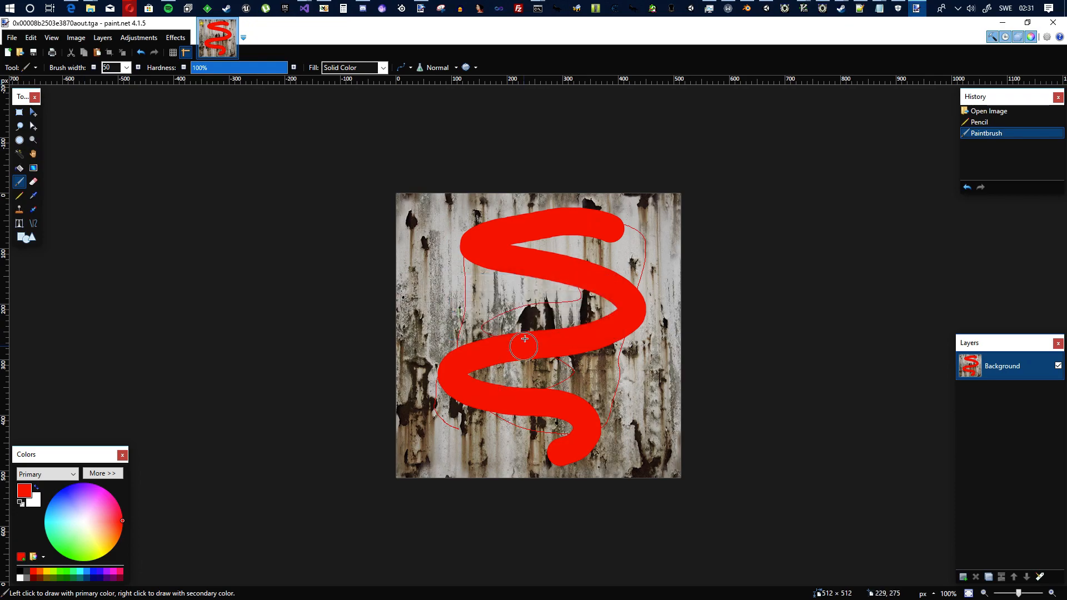
# Return to the cPres_Global folder and copy the edited texture 0x00008b2503e3870aout.tga
pyautogui.click(1005, 24)
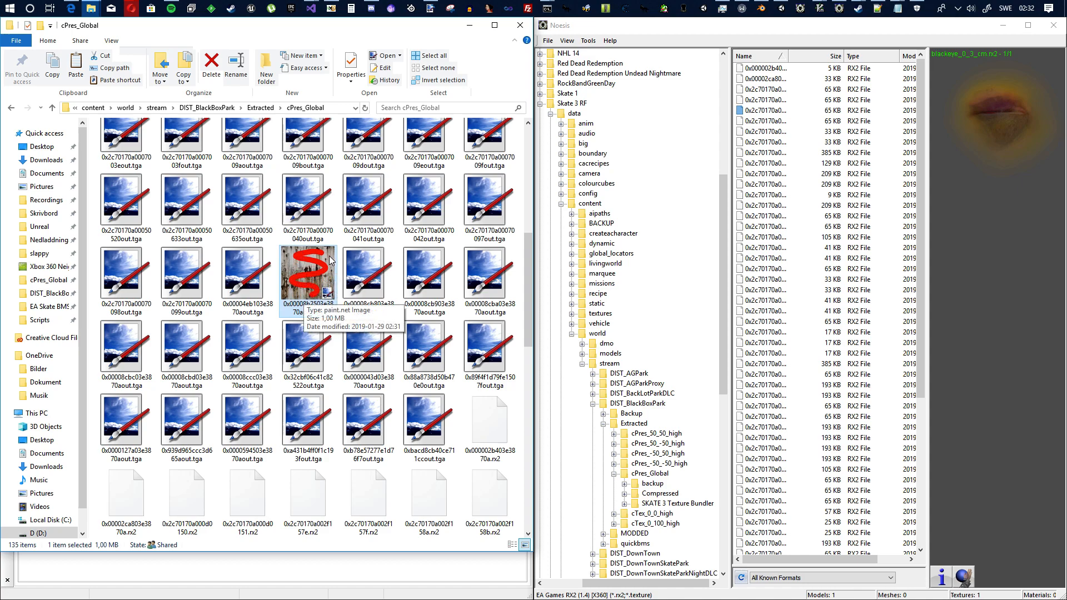
pyautogui.click(358, 279)
pyautogui.click(320, 273)
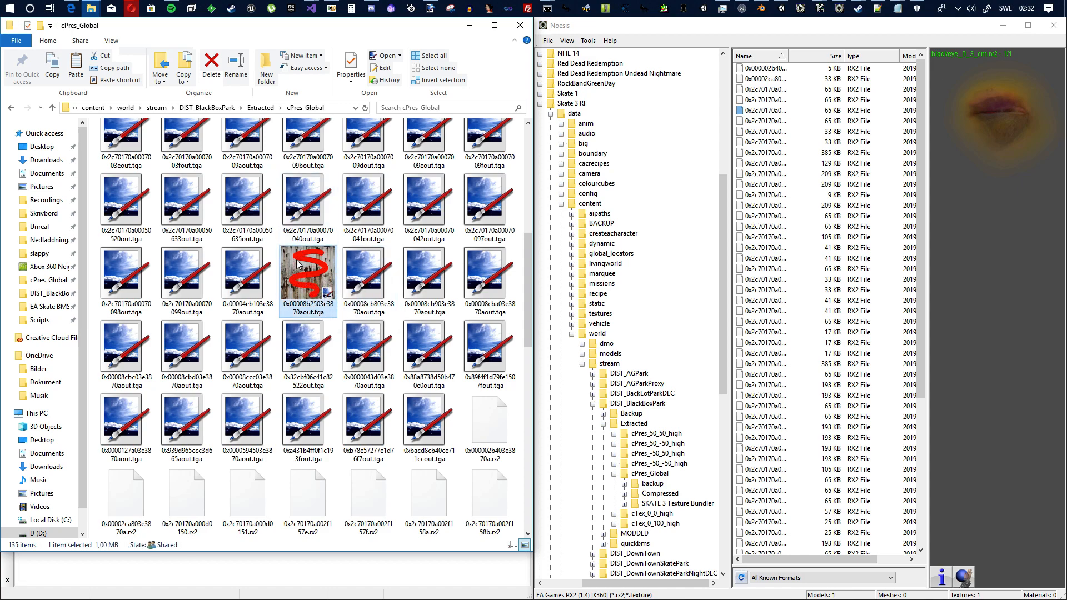
pyautogui.scroll(-1, 310, 269)
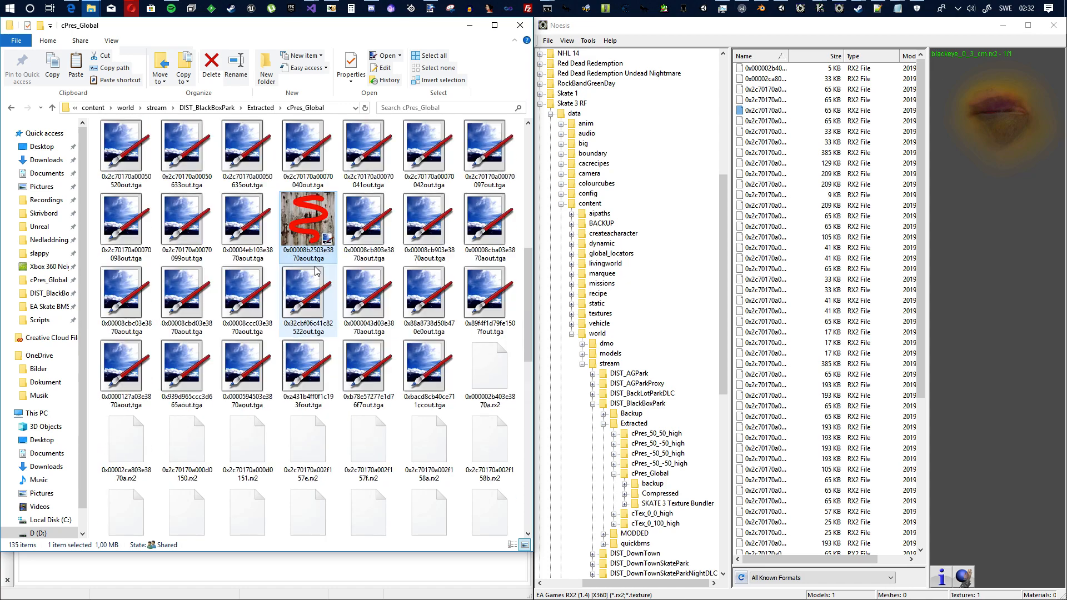
pyautogui.click(497, 379)
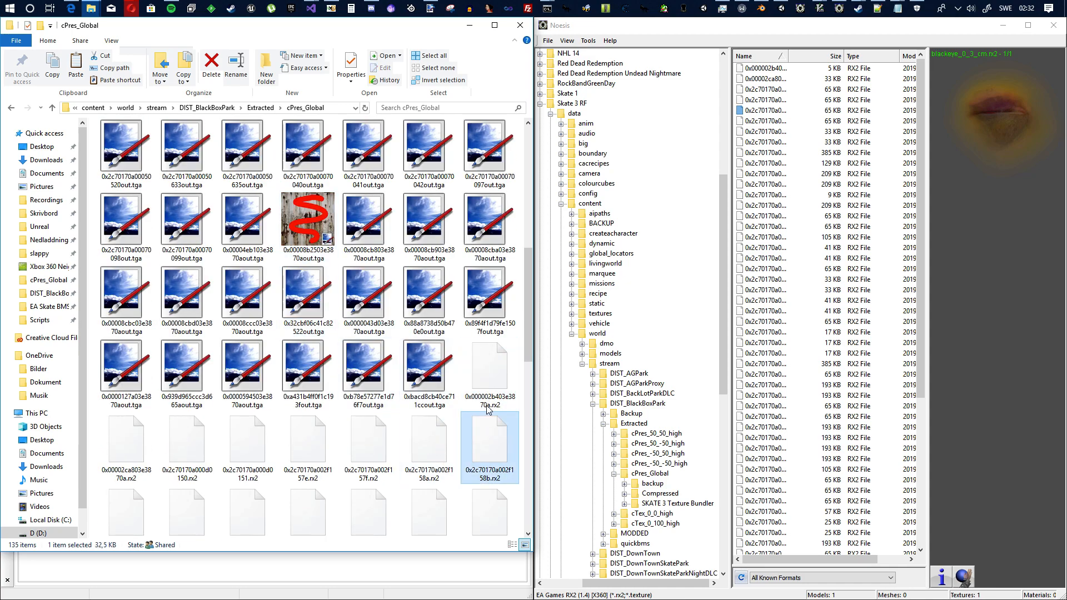
pyautogui.scroll(3, 334, 236)
pyautogui.click(302, 266)
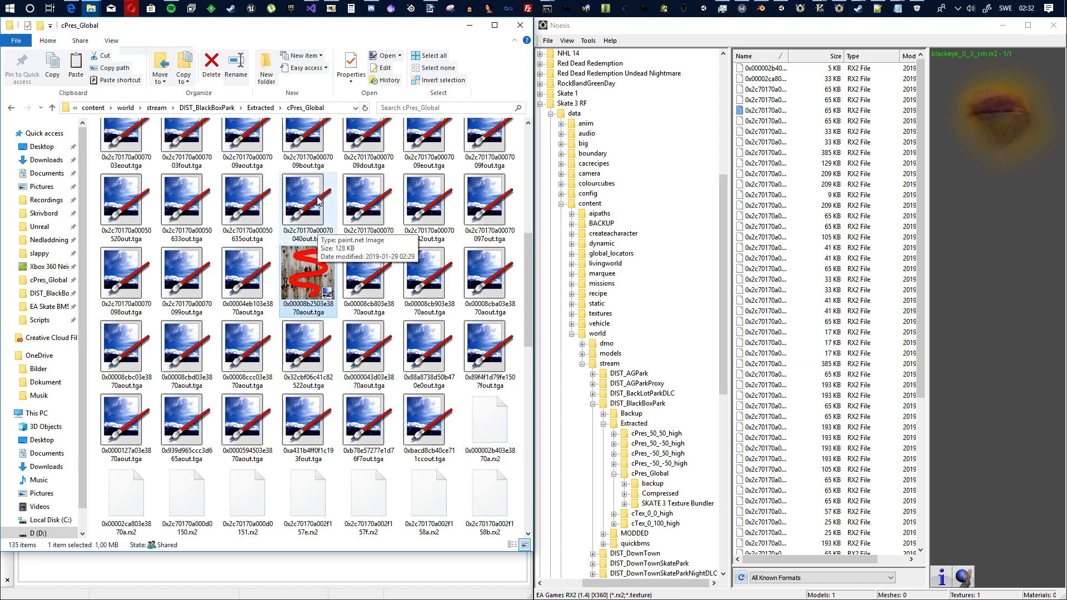
# Paste the copied texture into the SKATE 3 Texture Bundler folder inside DIST_BlackBoxPark's Extracted\cPres_Global folder
pyautogui.click(265, 109)
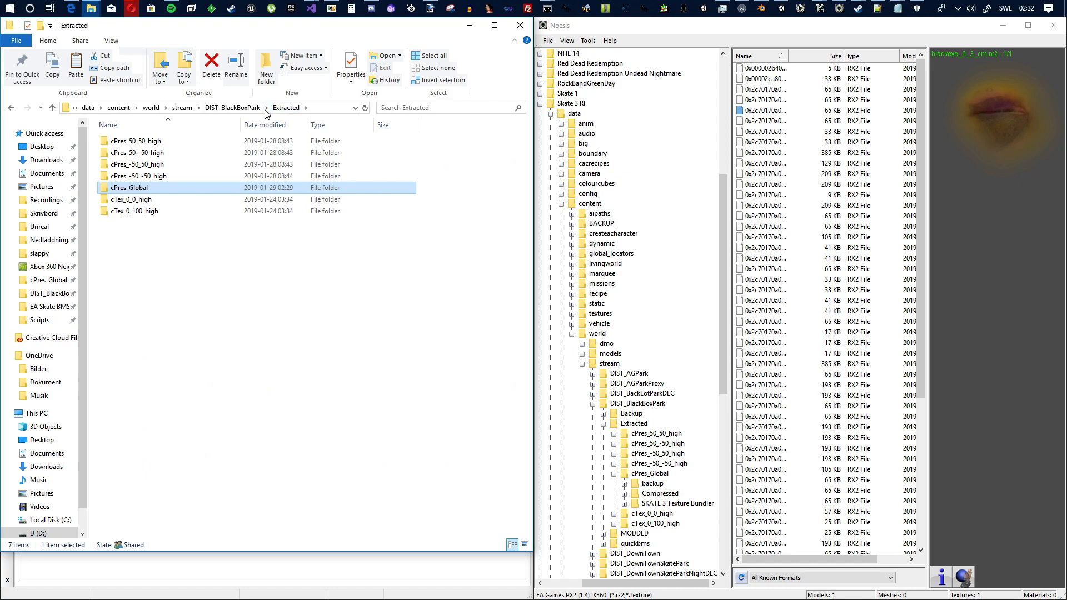
pyautogui.click(232, 108)
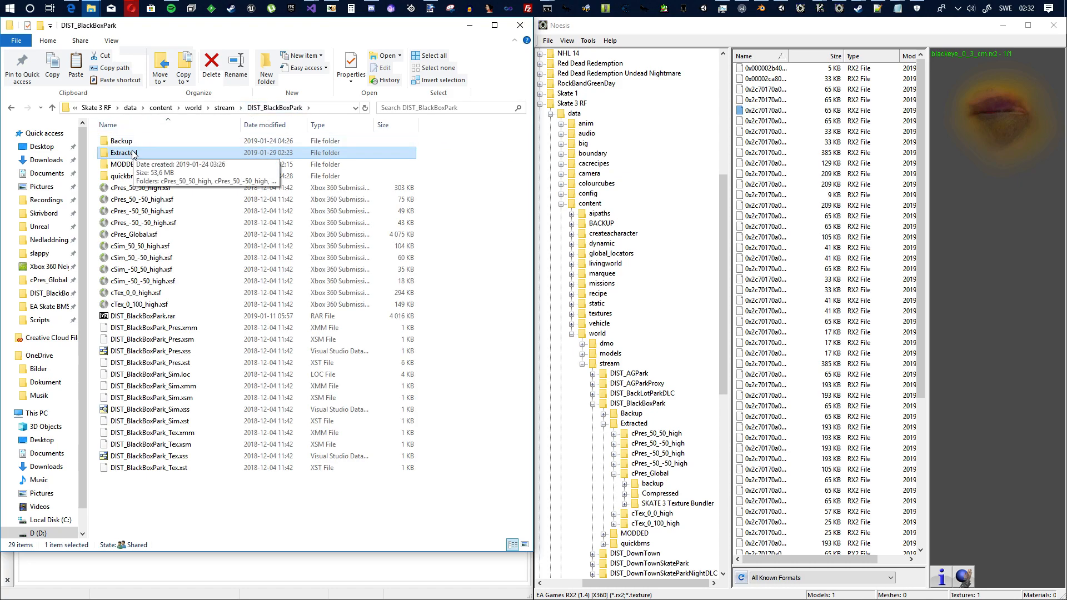
pyautogui.doubleClick(133, 153)
pyautogui.doubleClick(136, 188)
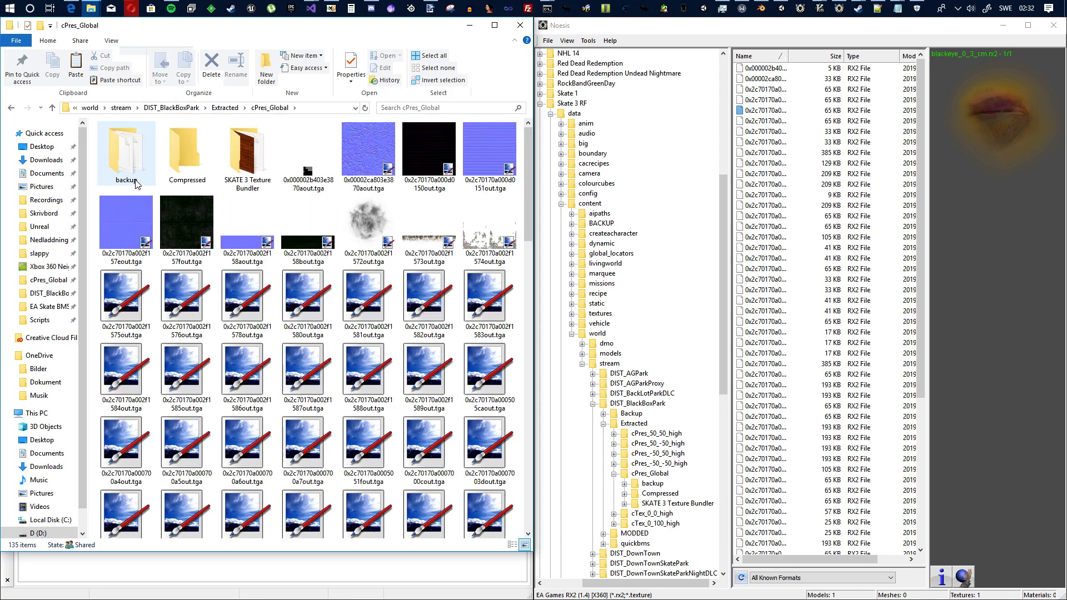
pyautogui.scroll(-5, 370, 280)
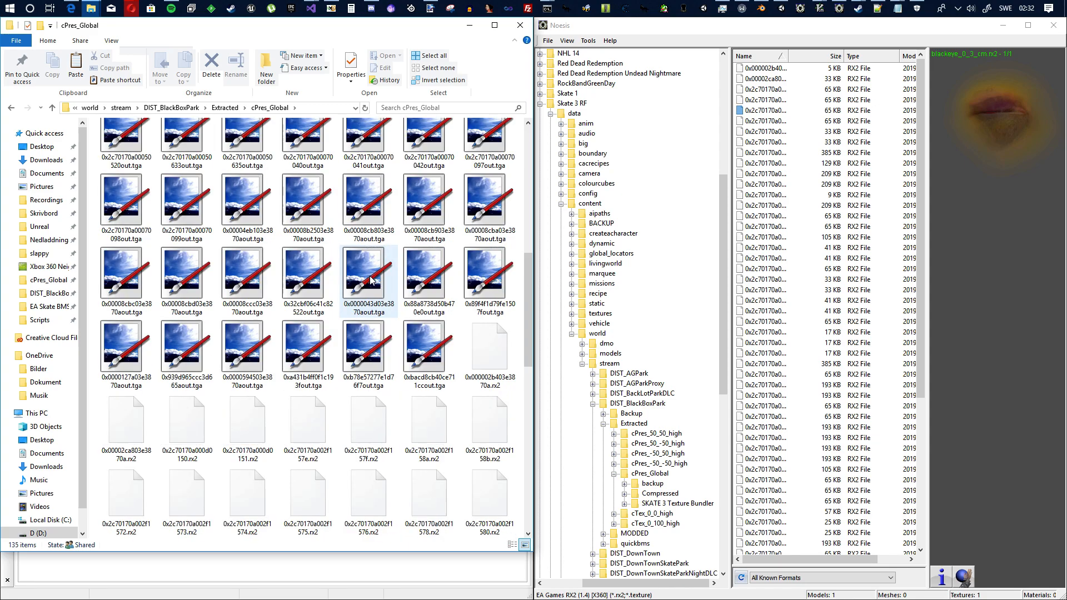
pyautogui.scroll(6, 332, 272)
pyautogui.scroll(-5, 313, 256)
pyautogui.scroll(5, 323, 249)
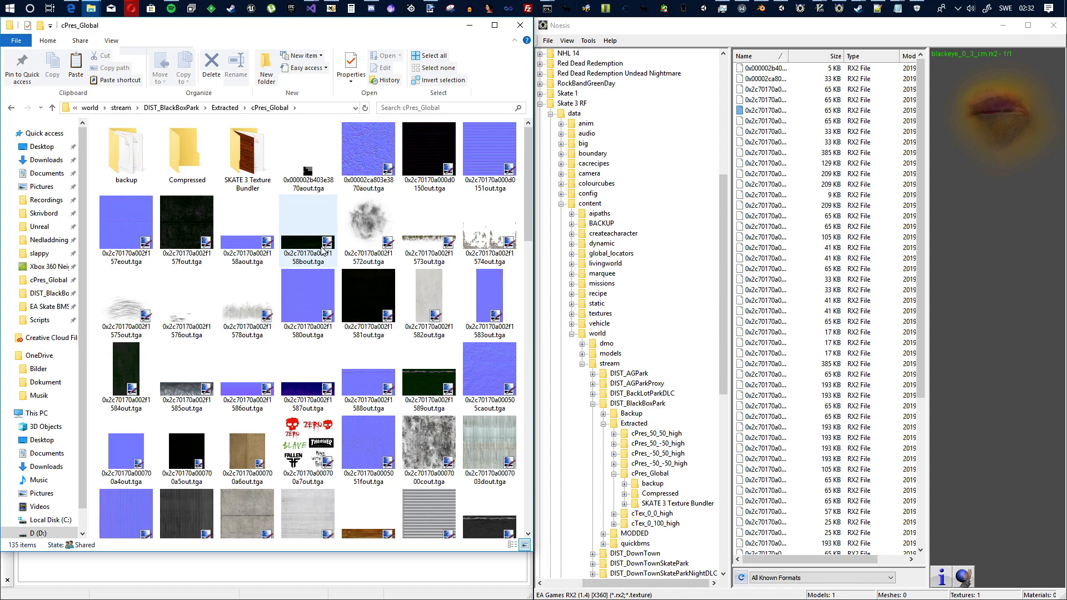
pyautogui.doubleClick(249, 162)
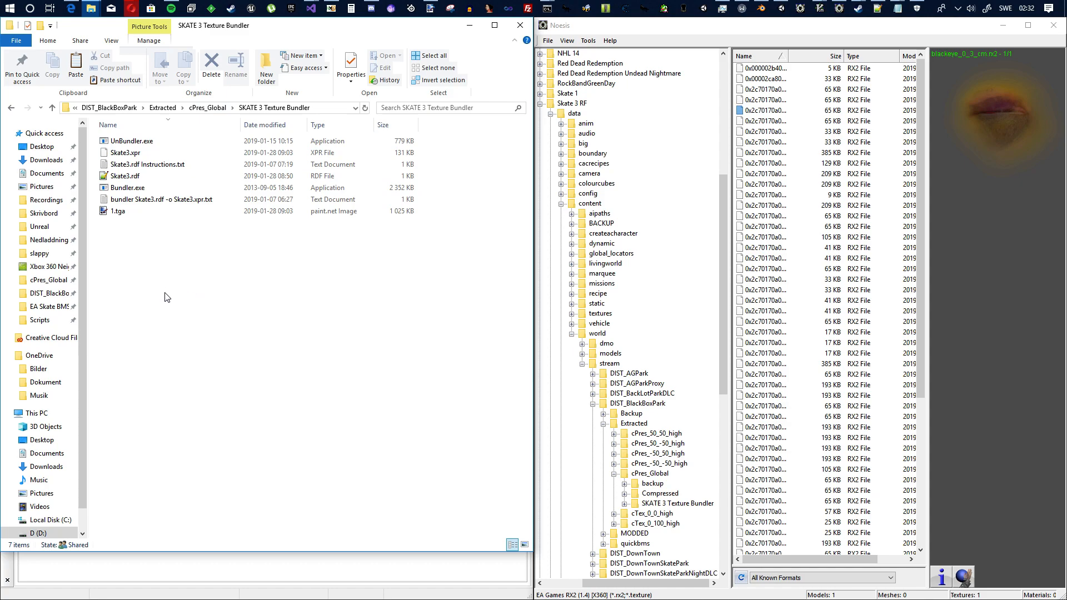
pyautogui.hotkey('ctrl', 'v')
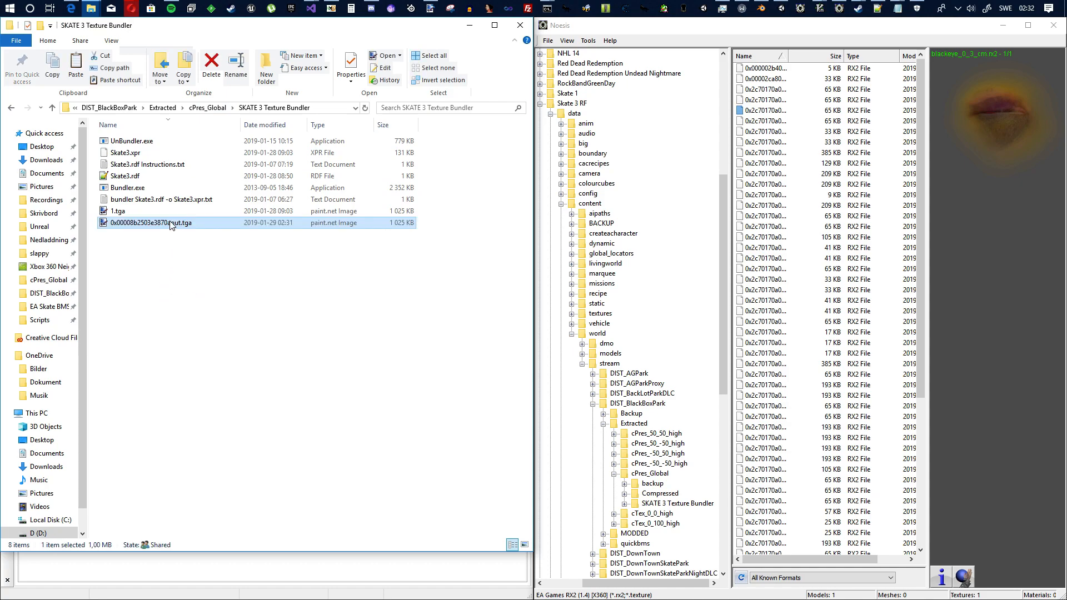
# Delete the old 1.tga from the bundler folder and rename the pasted texture as 1.tga
pyautogui.click(171, 223)
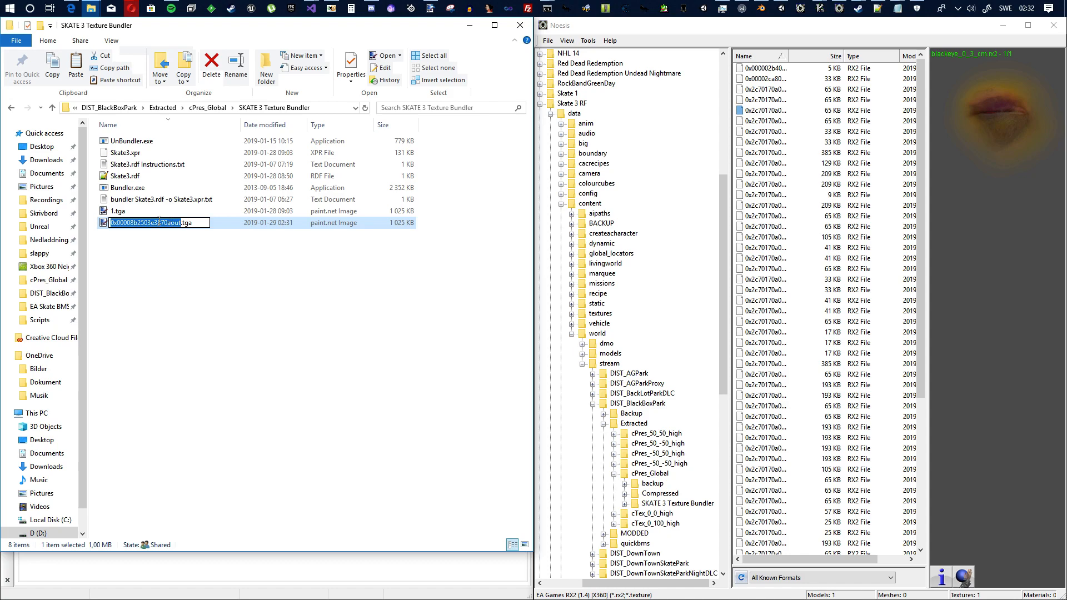
pyautogui.press('Return')
pyautogui.click(135, 211)
pyautogui.press('Delete')
pyautogui.click(154, 214)
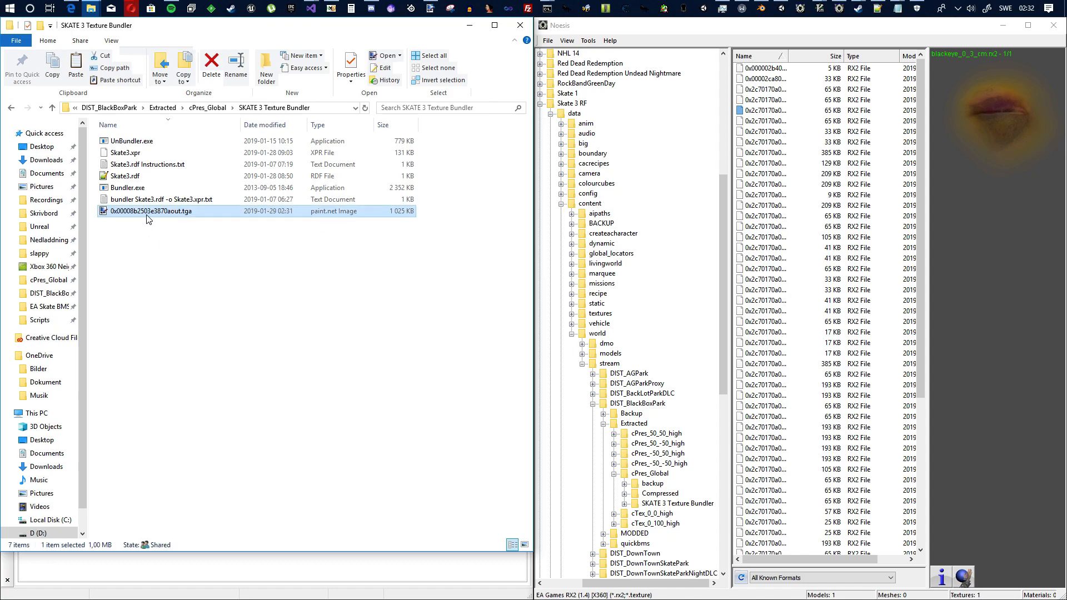
pyautogui.click(147, 215)
pyautogui.write('1')
pyautogui.press('Return')
# Open the new 1.tga in paint.net to check its image and dimensions, and close it again
pyautogui.doubleClick(129, 215)
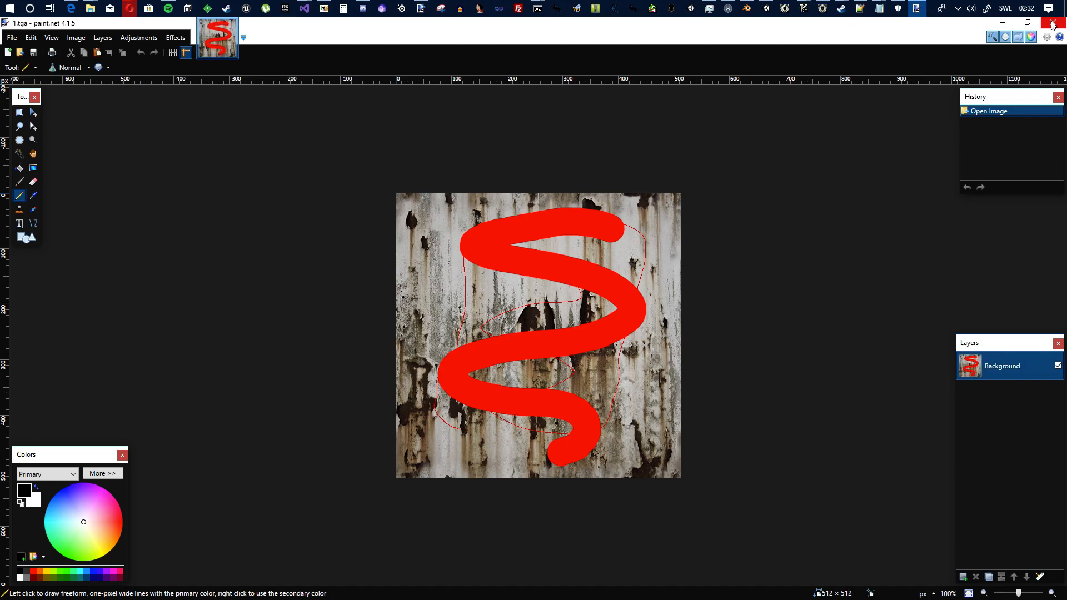
pyautogui.click(1053, 22)
pyautogui.click(200, 272)
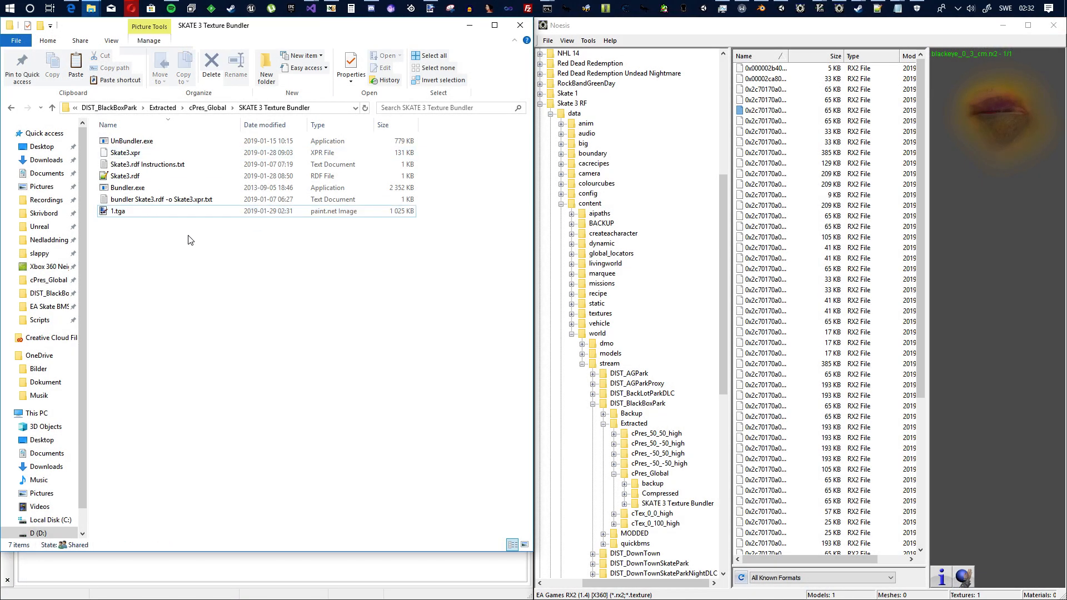
pyautogui.click(139, 212)
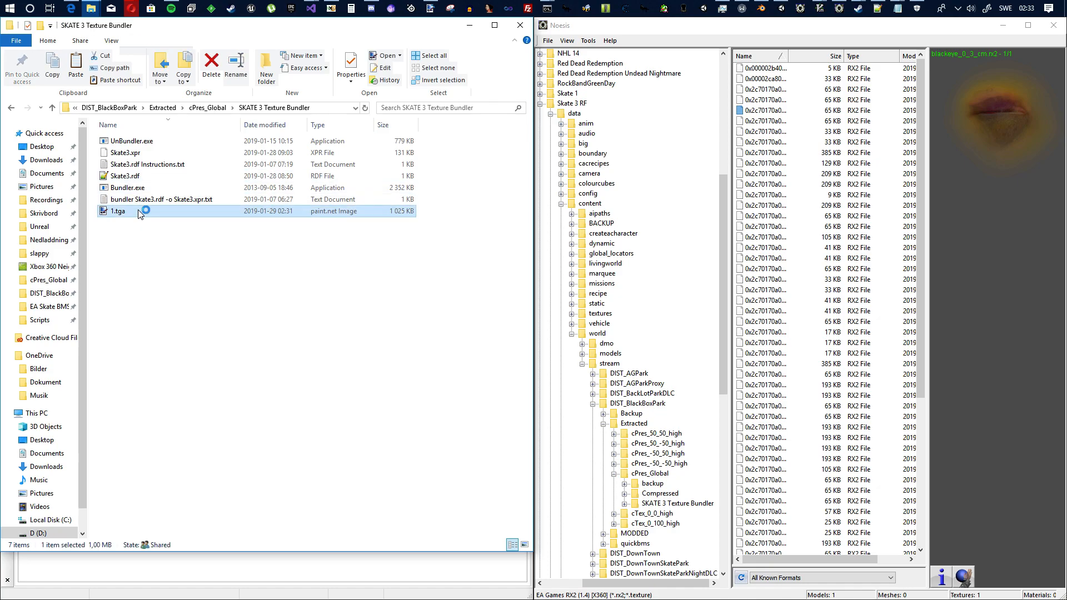
pyautogui.press('Return')
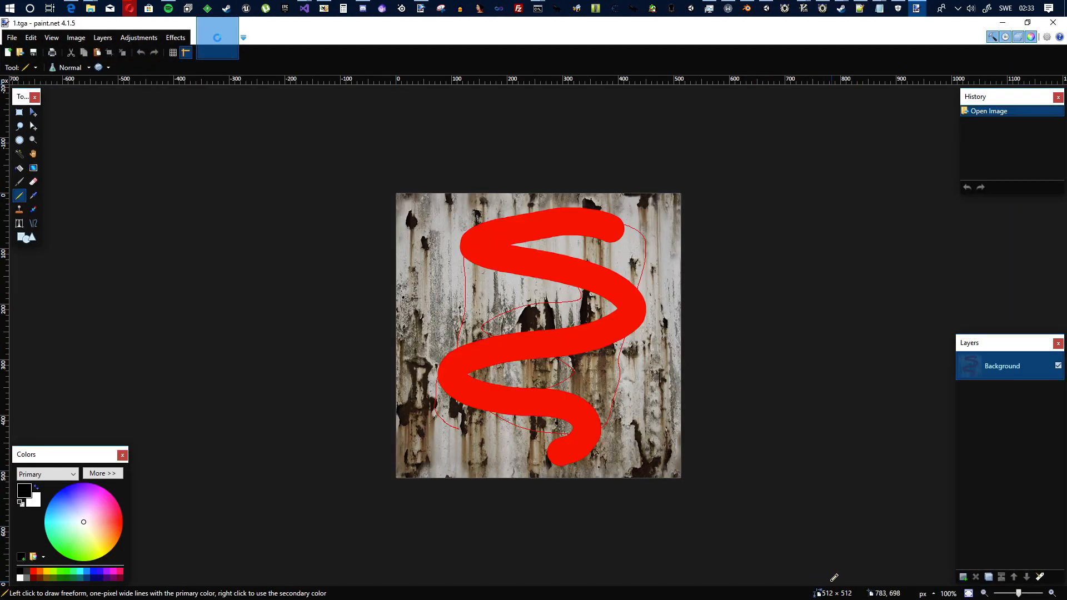
pyautogui.click(1056, 23)
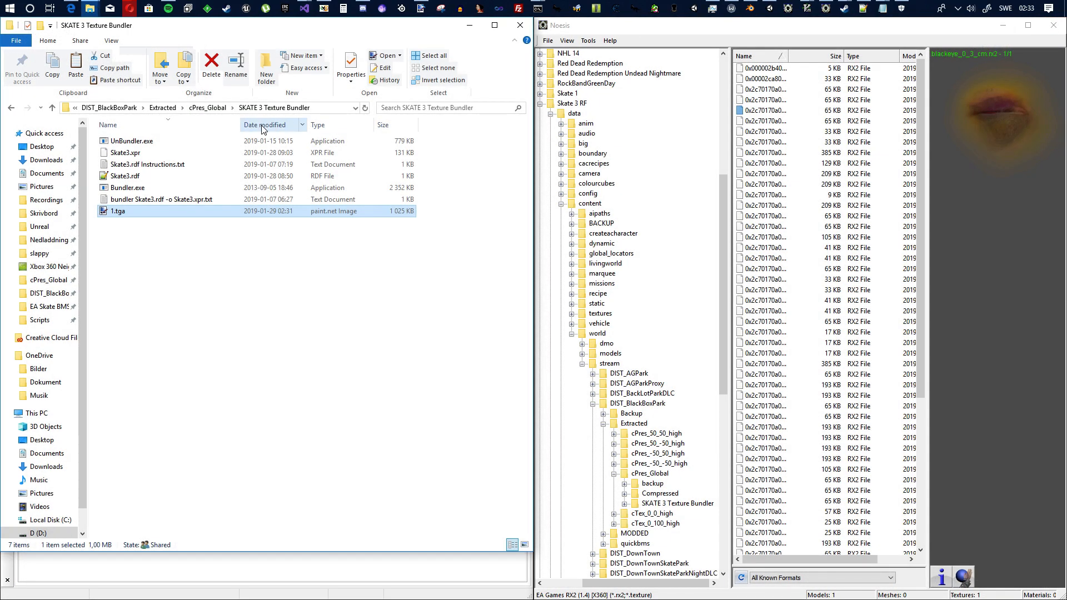
# Open Skate3.rdf in Notepad++ and examine the texture's Format, Width, Height and Levels entries
pyautogui.doubleClick(141, 176)
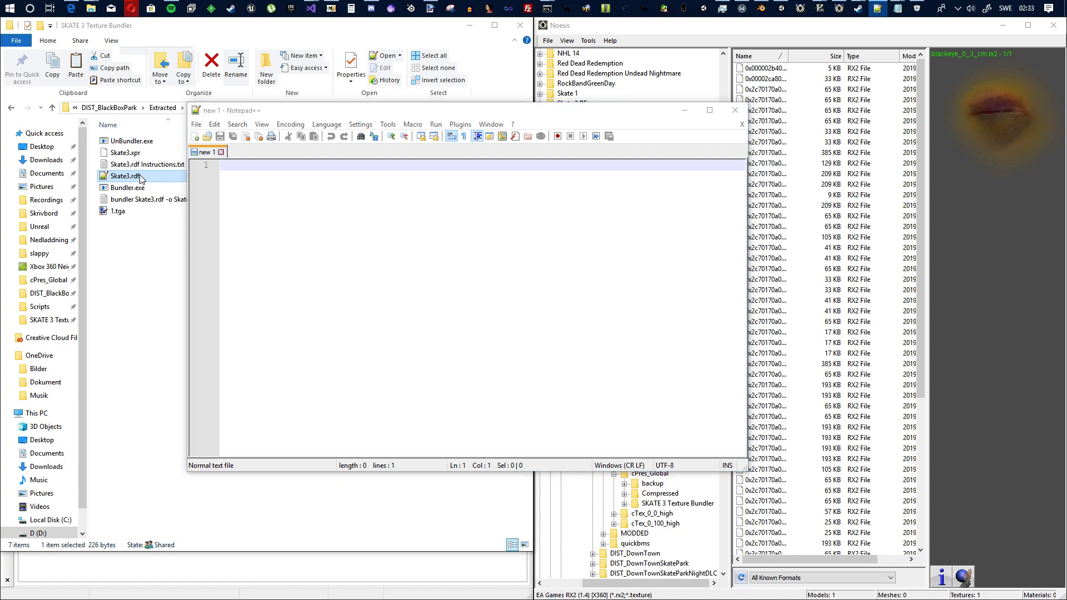
pyautogui.doubleClick(556, 113)
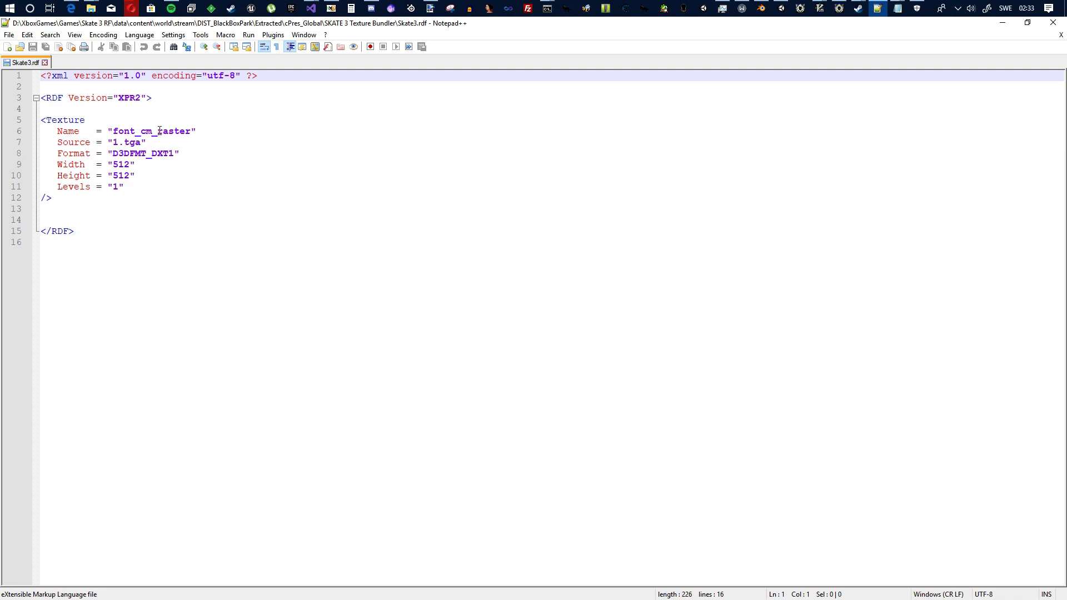
pyautogui.moveTo(181, 154); pyautogui.dragTo(63, 154)
pyautogui.moveTo(139, 165); pyautogui.dragTo(66, 177)
pyautogui.click(132, 186)
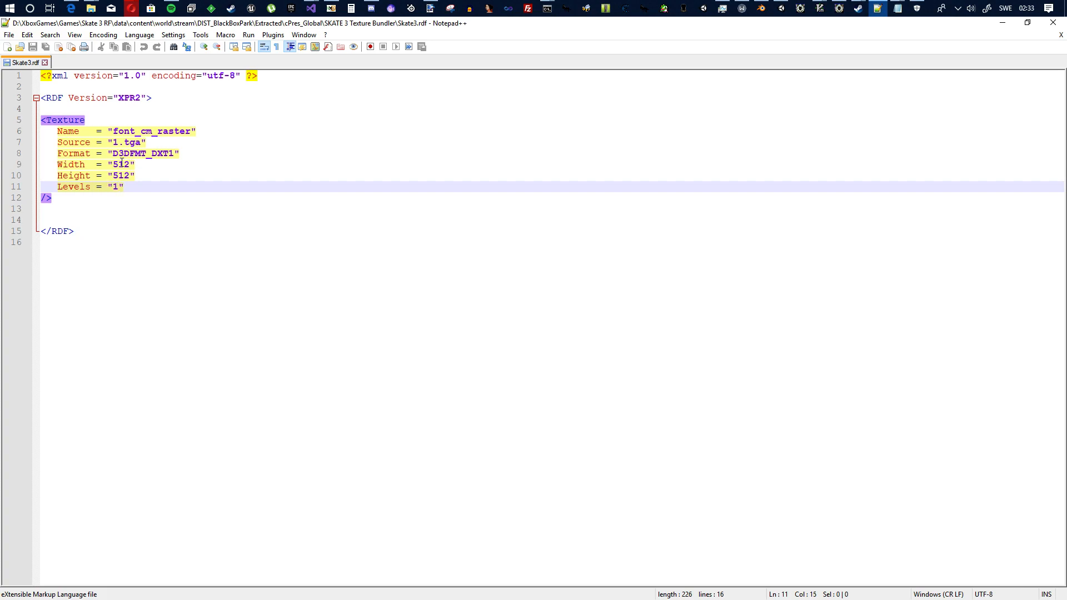
pyautogui.click(129, 165)
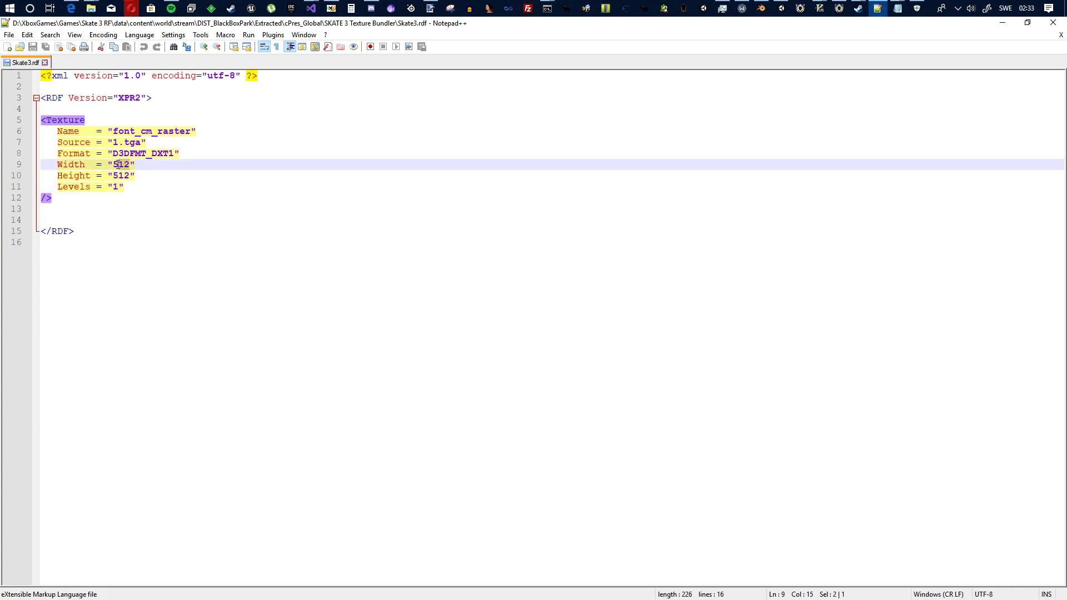
pyautogui.click(130, 176)
pyautogui.moveTo(130, 176)
pyautogui.mouseDown()
pyautogui.moveTo(115, 177)
pyautogui.moveTo(131, 165)
pyautogui.moveTo(115, 166)
pyautogui.mouseUp()
pyautogui.click(1003, 22)
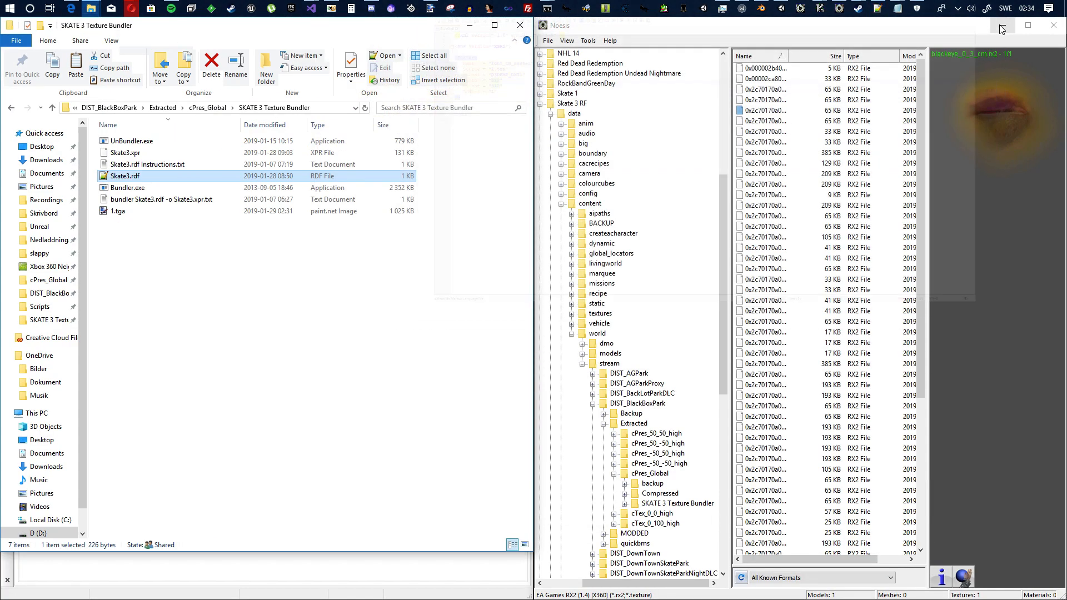
# Go back to cPres_Global, open 0x00008b2503e3870aout.tga in paint.net to check the original texture's size, and close it
pyautogui.click(316, 572)
pyautogui.click(418, 26)
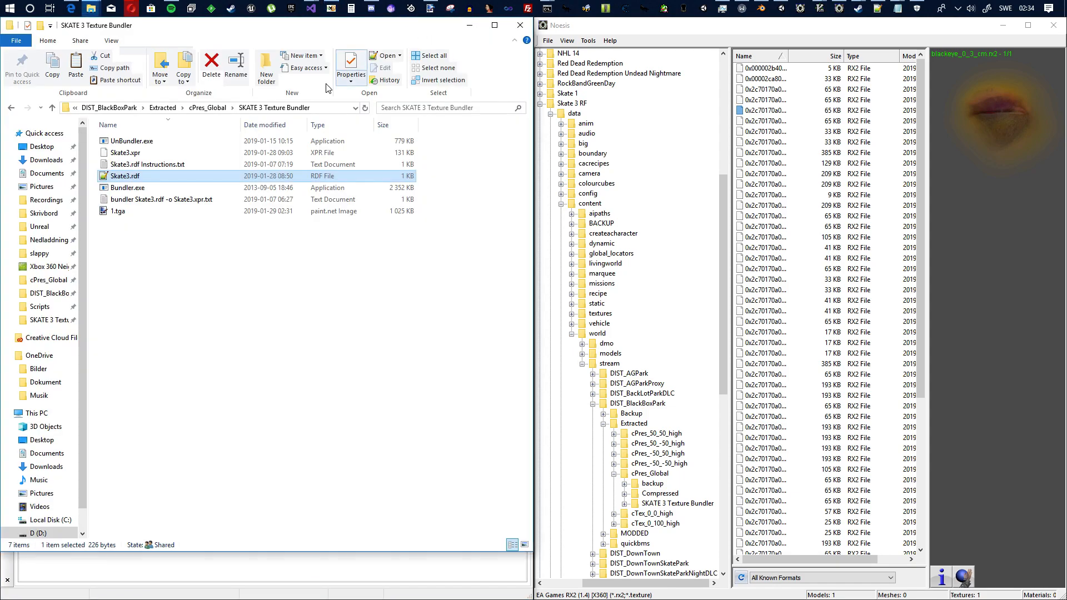
pyautogui.click(207, 108)
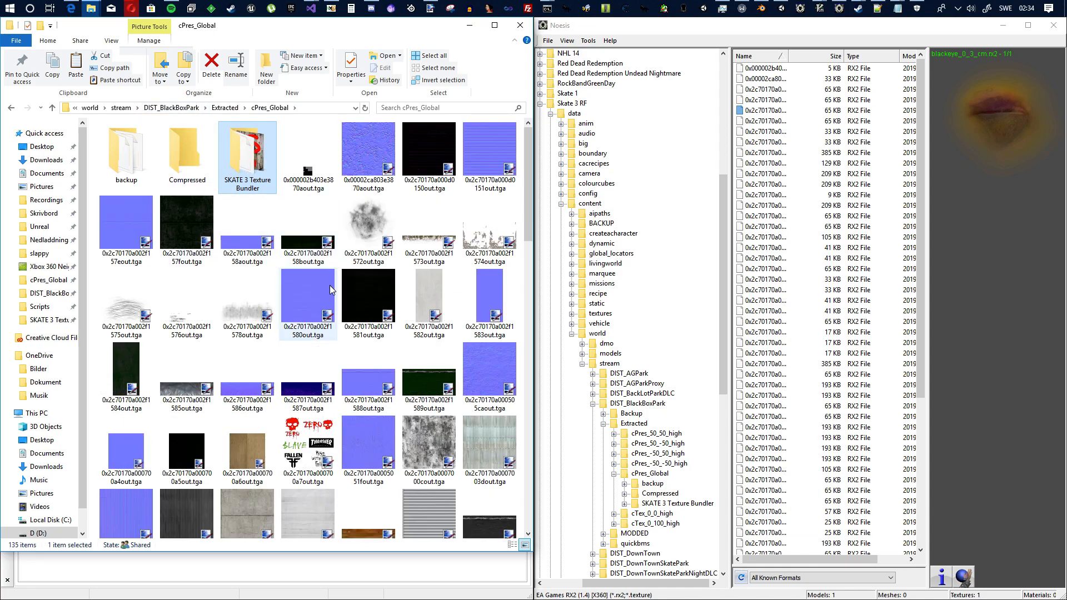
pyautogui.scroll(-5, 335, 310)
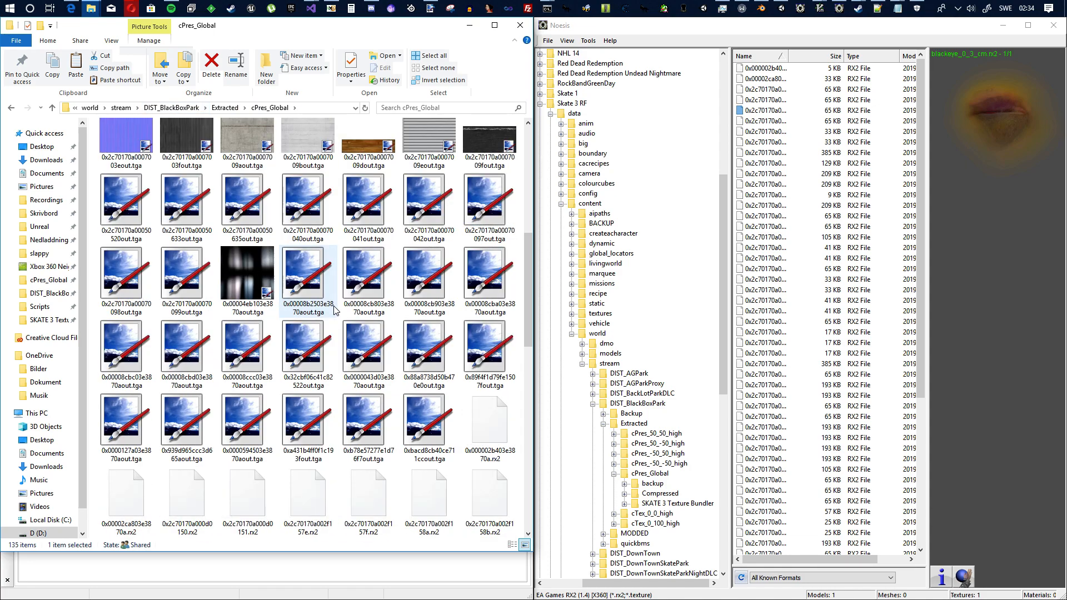
pyautogui.click(292, 313)
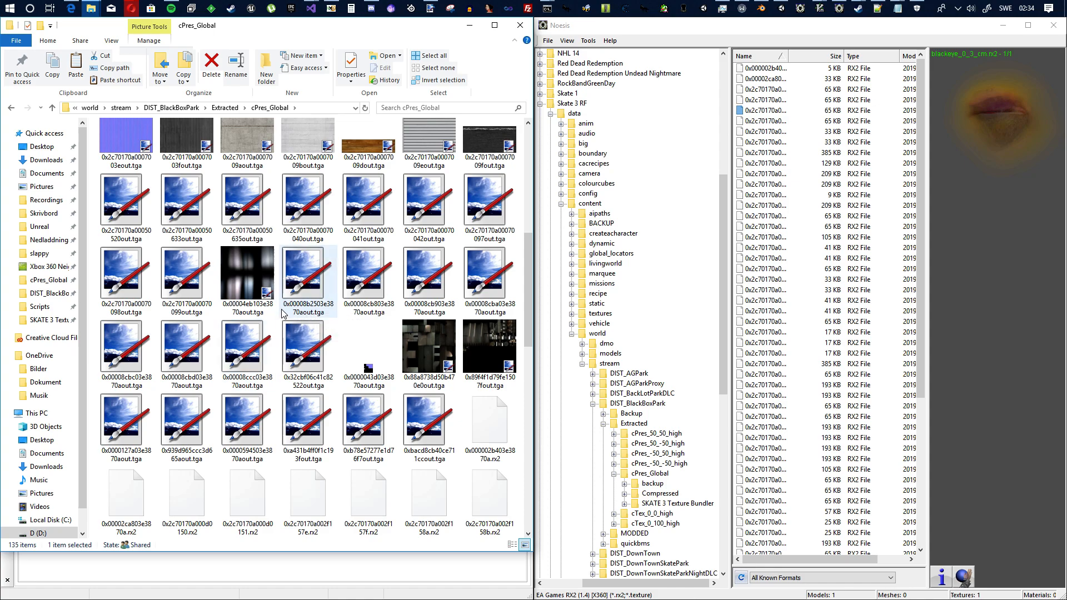
pyautogui.doubleClick(310, 281)
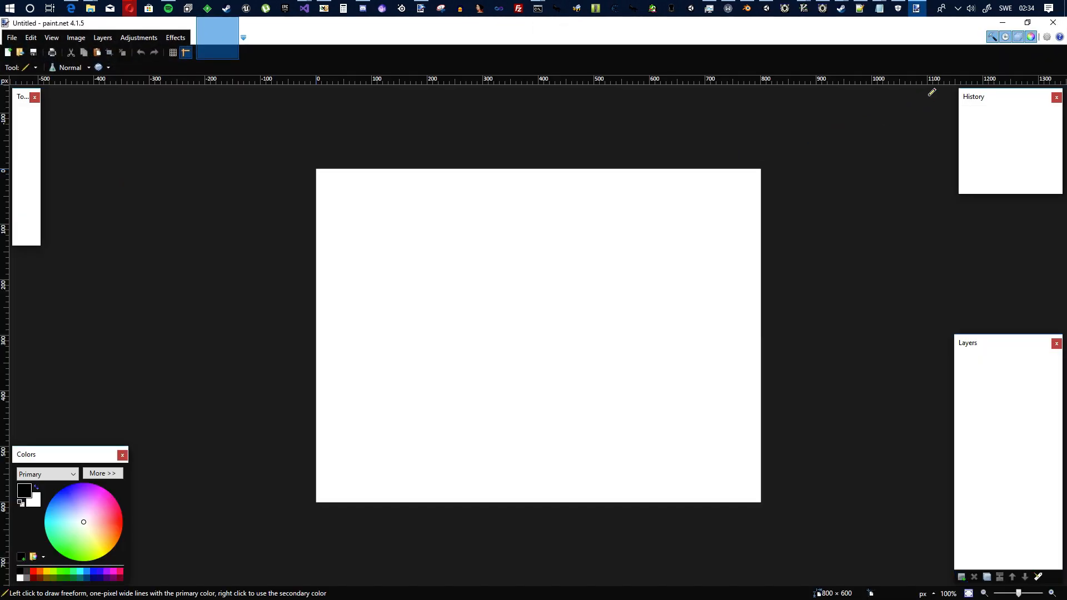
pyautogui.click(1053, 22)
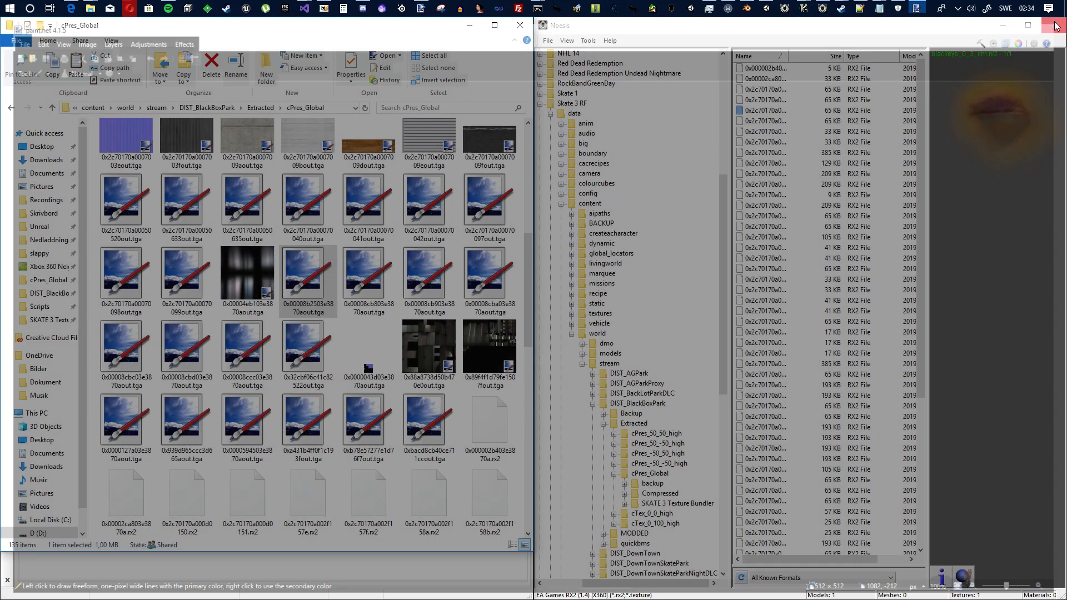
# Copy the base name 0x00008b2503e3870a from the TGA's file name and search cPres_Global for it
pyautogui.click(308, 304)
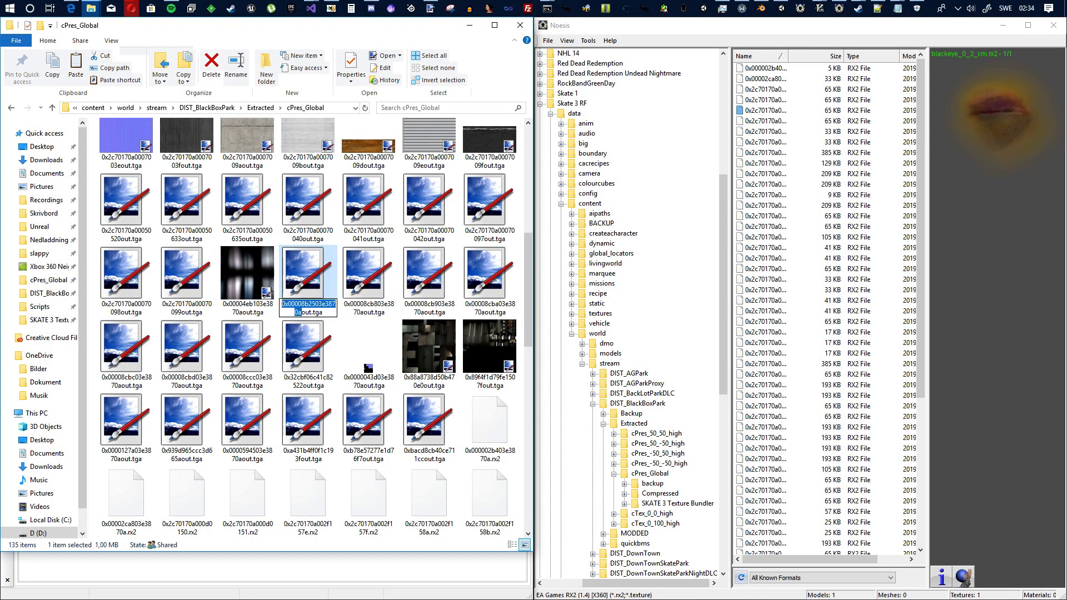
pyautogui.hotkey('ctrl', 'c')
pyautogui.click(439, 109)
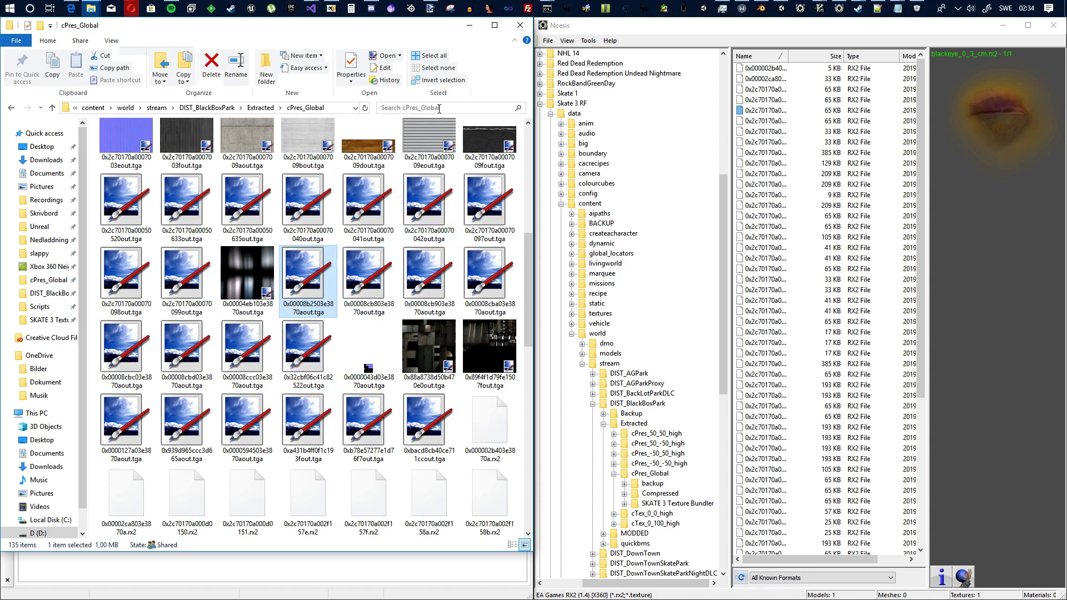
pyautogui.click(439, 108)
pyautogui.hotkey('ctrl', 'v')
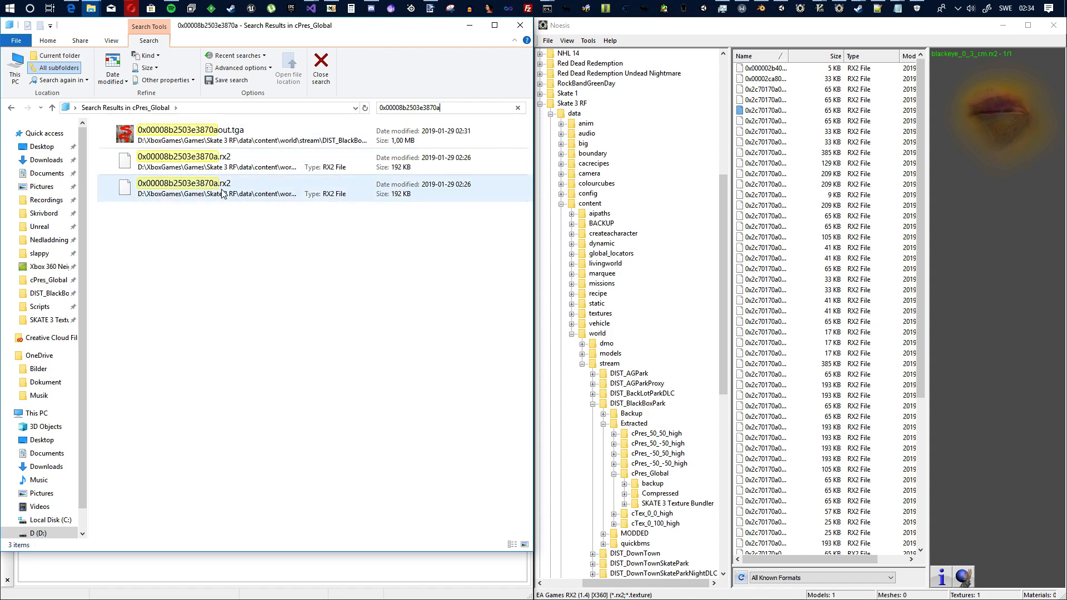
# Open 0x00008b2503e3870a.rx2 from the cPres_Global search results in HxD and select the header byte at offset 167
pyautogui.moveTo(211, 171); pyautogui.dragTo(260, 571)
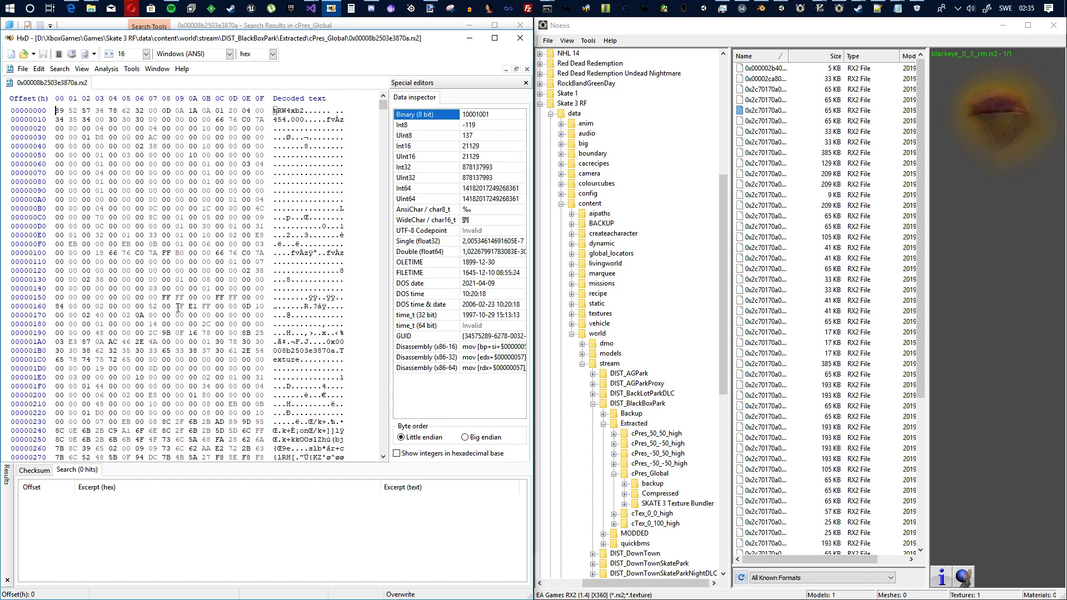
pyautogui.moveTo(305, 307); pyautogui.dragTo(309, 307)
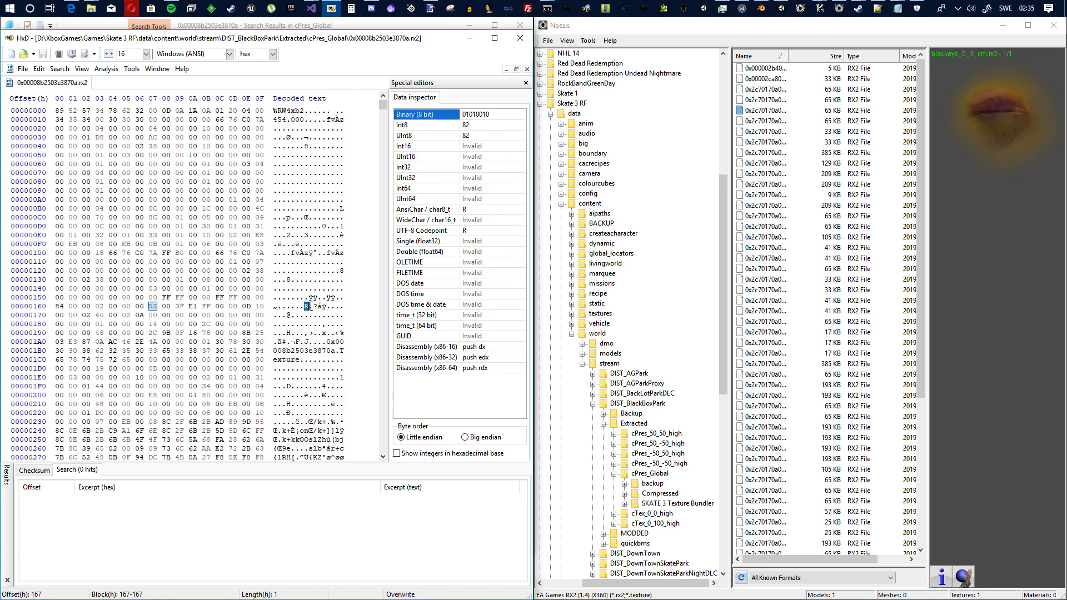
# Examine the header of 0x00008b2503e3870a.rx2 up to the byte at offset 167, and check the file in the cPres_Global search results
pyautogui.click(148, 307)
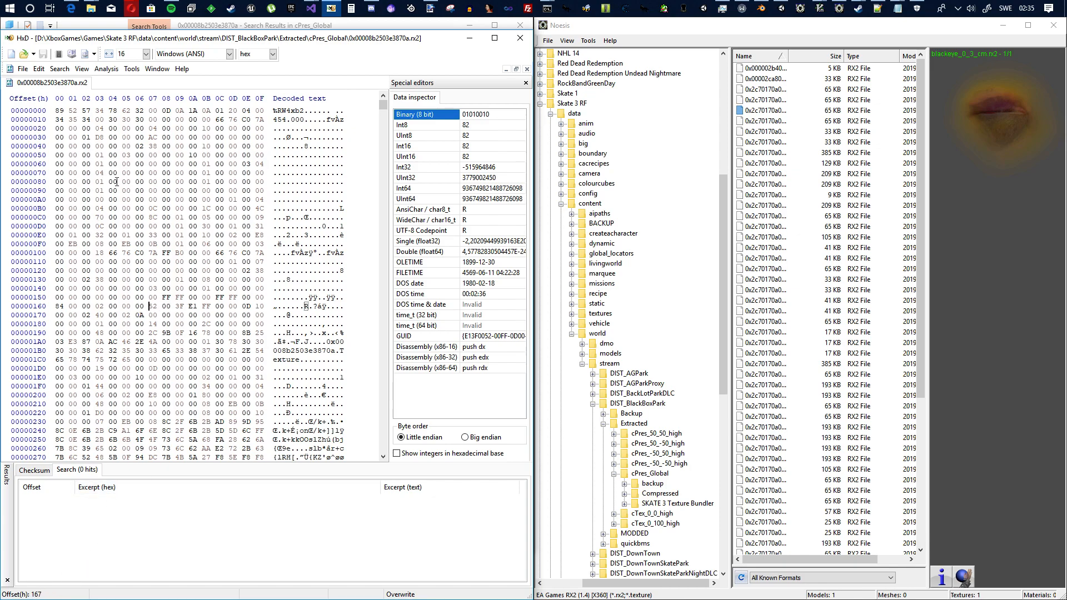
pyautogui.moveTo(56, 114); pyautogui.dragTo(143, 309)
pyautogui.moveTo(149, 308); pyautogui.dragTo(154, 307)
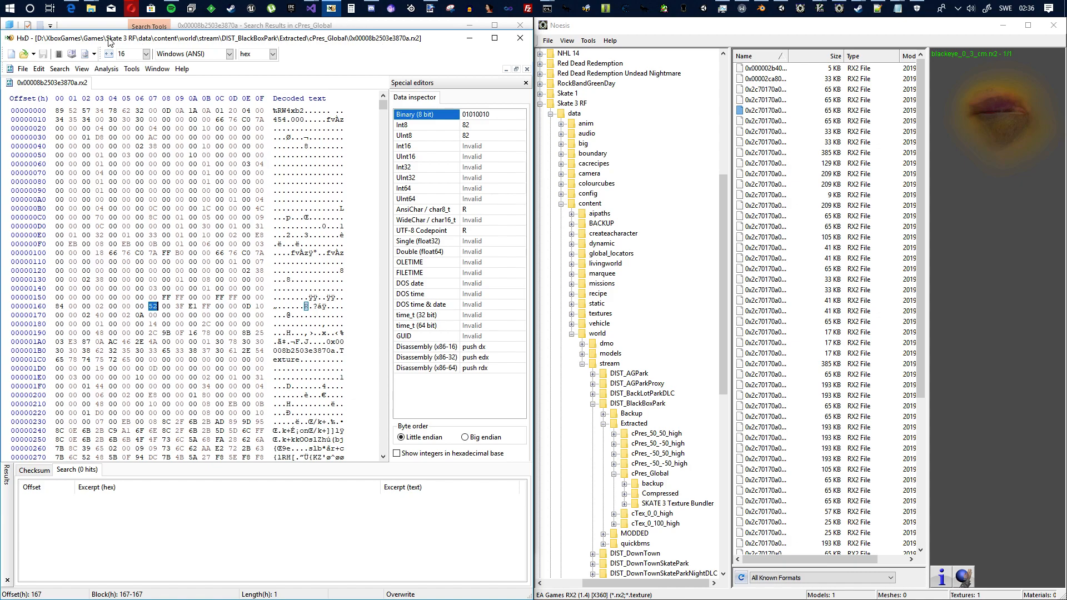
pyautogui.moveTo(92, 9)
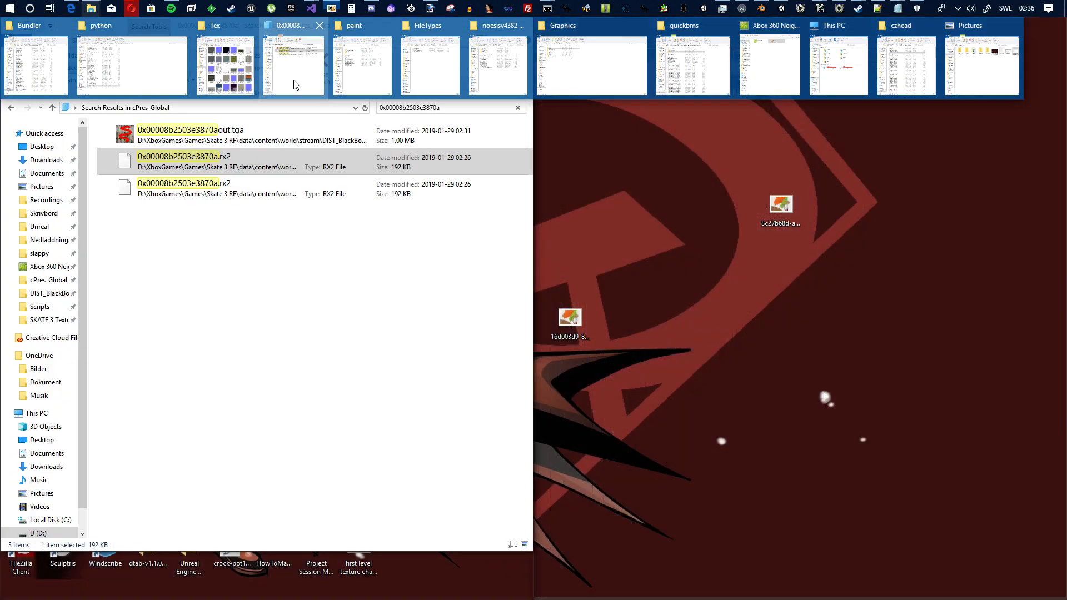
pyautogui.click(295, 78)
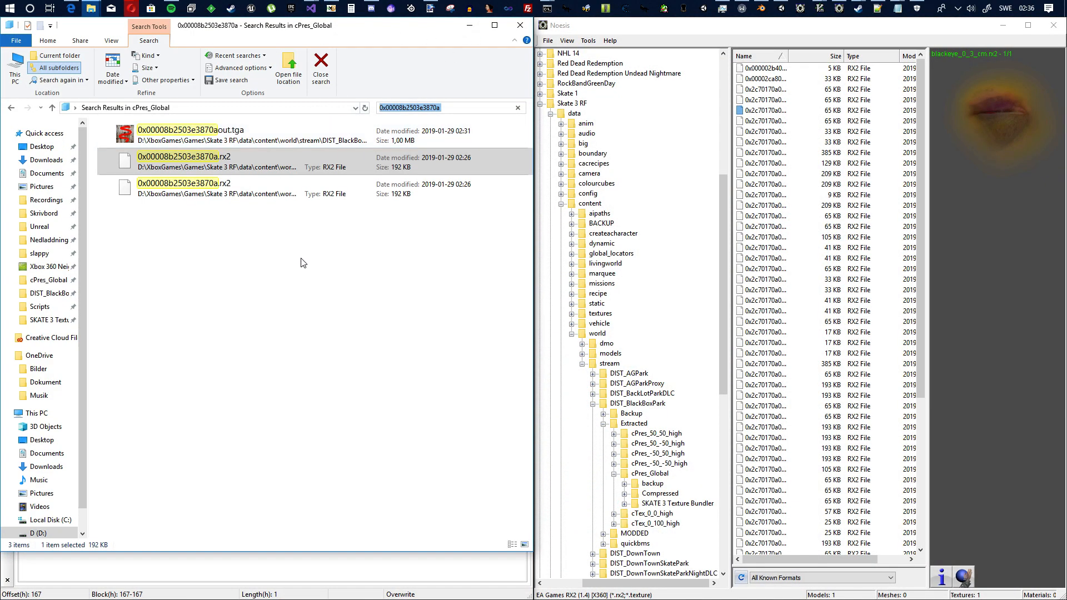
pyautogui.moveTo(91, 9)
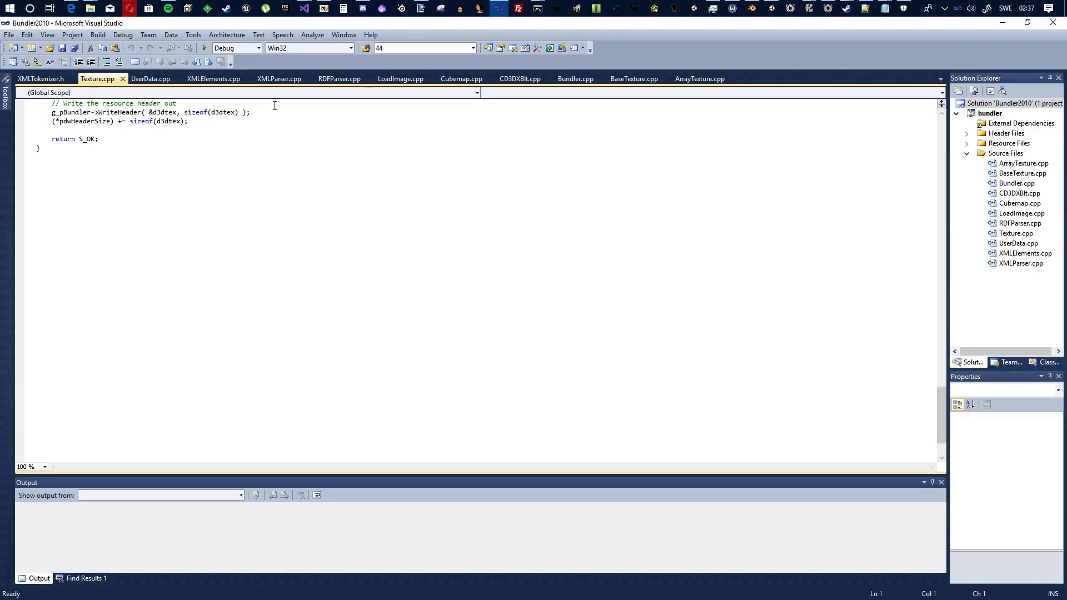
# Open BaseTexture.cpp in Visual Studio at the g_TextureFormats list and place it side by side with HxD
pyautogui.doubleClick(1025, 175)
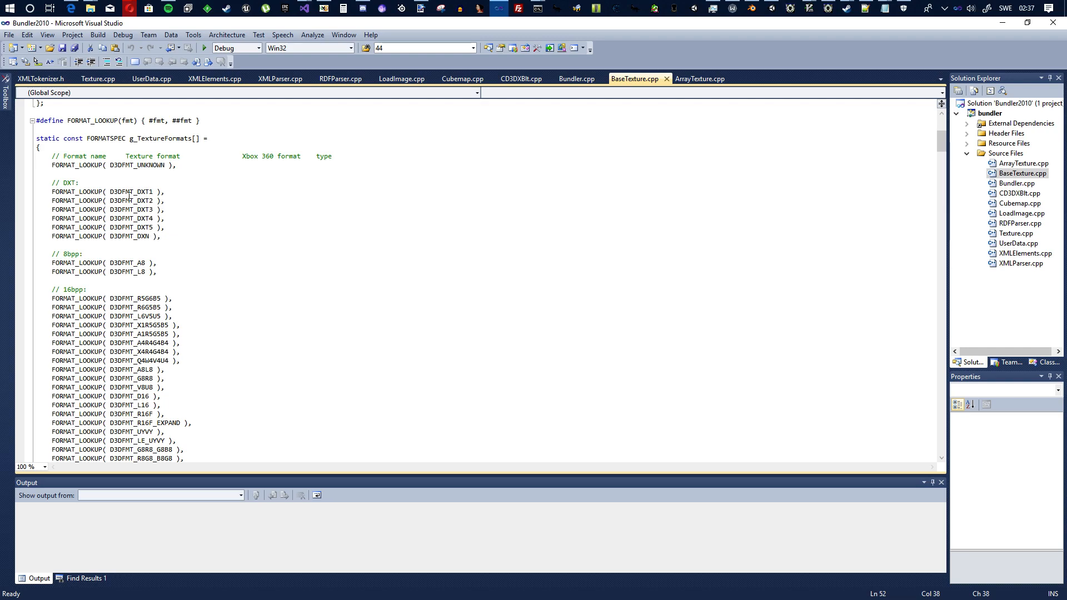
pyautogui.scroll(-3, 129, 196)
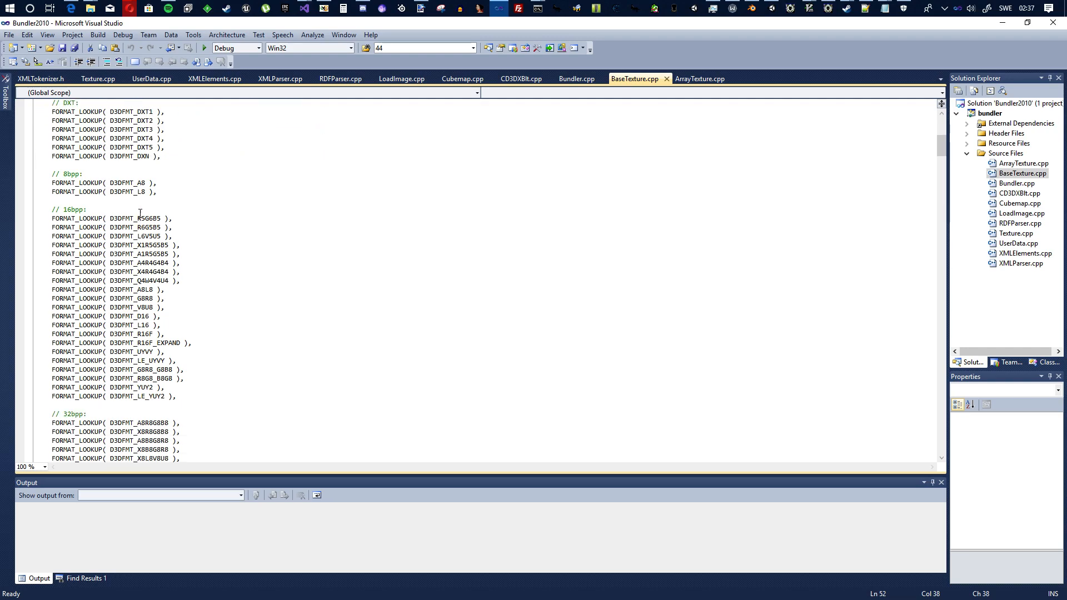
pyautogui.moveTo(138, 222)
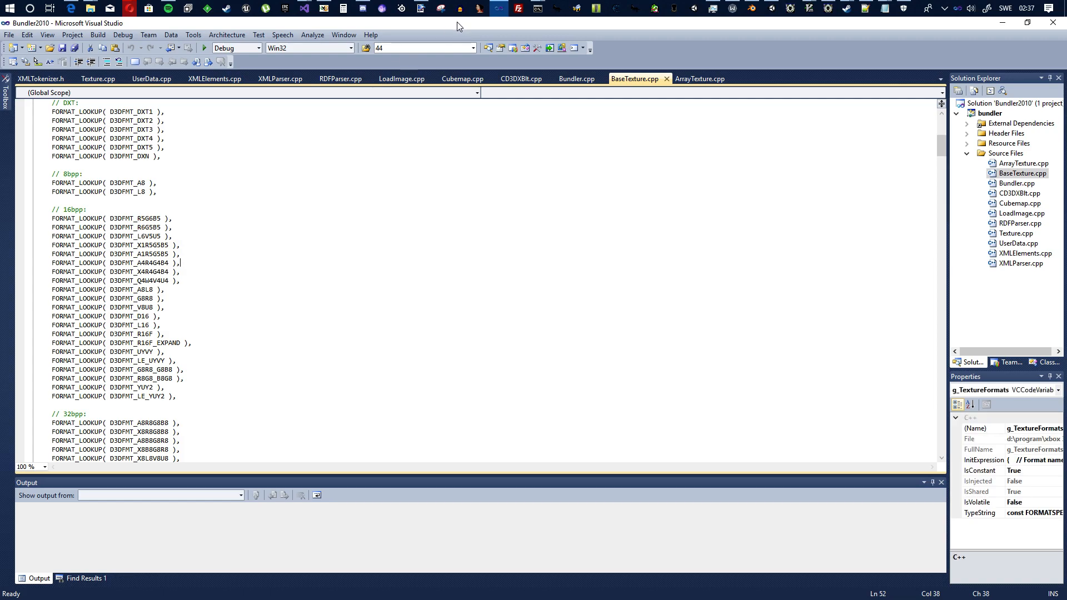
pyautogui.moveTo(457, 22); pyautogui.dragTo(1065, 126)
pyautogui.click(253, 562)
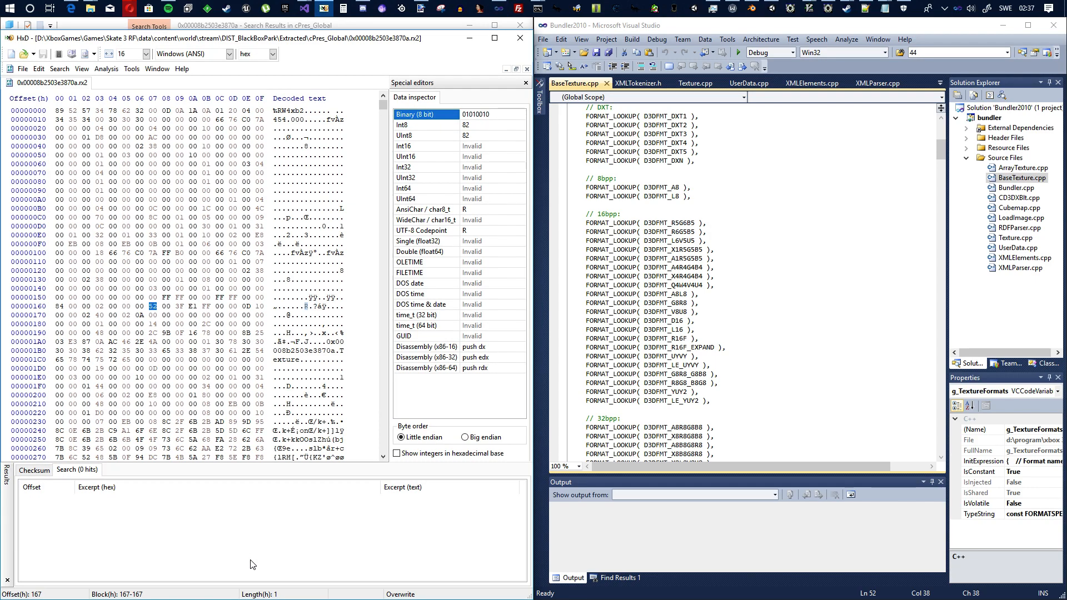
# Compare the .rx2 header byte at offset 167 with the D3DFMT texture formats in BaseTexture.cpp, highlighting R5G6B5 and DXT1
pyautogui.click(150, 308)
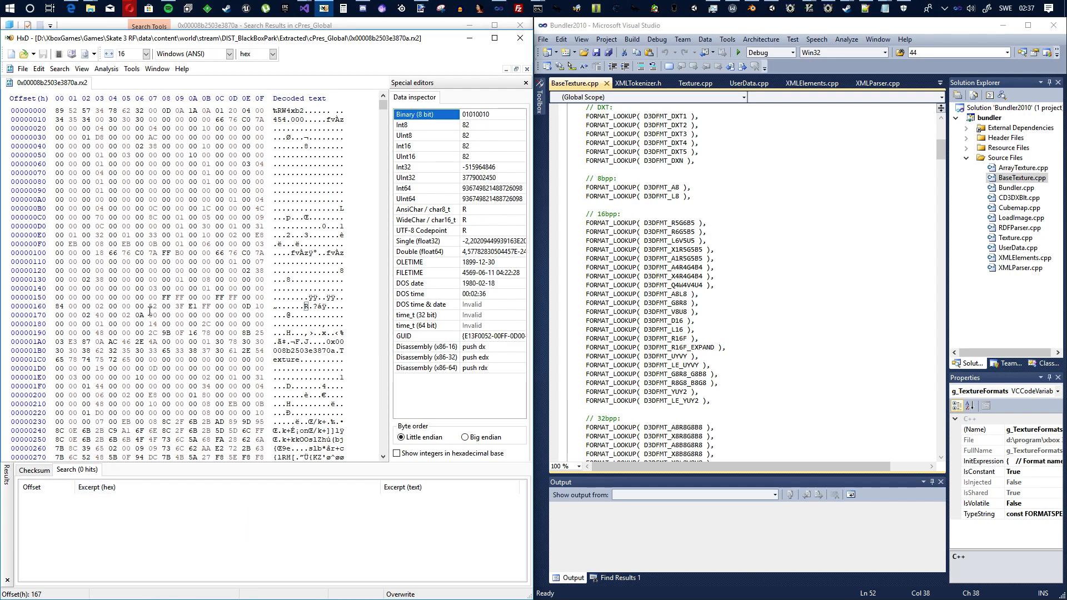
pyautogui.moveTo(149, 307); pyautogui.dragTo(155, 307)
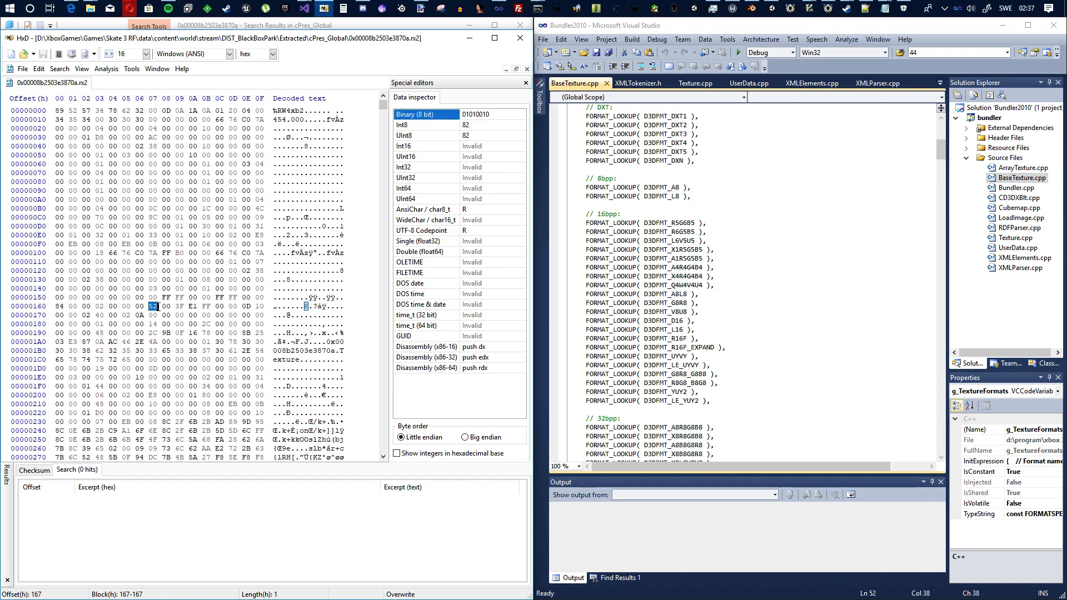
pyautogui.moveTo(671, 223); pyautogui.dragTo(696, 215)
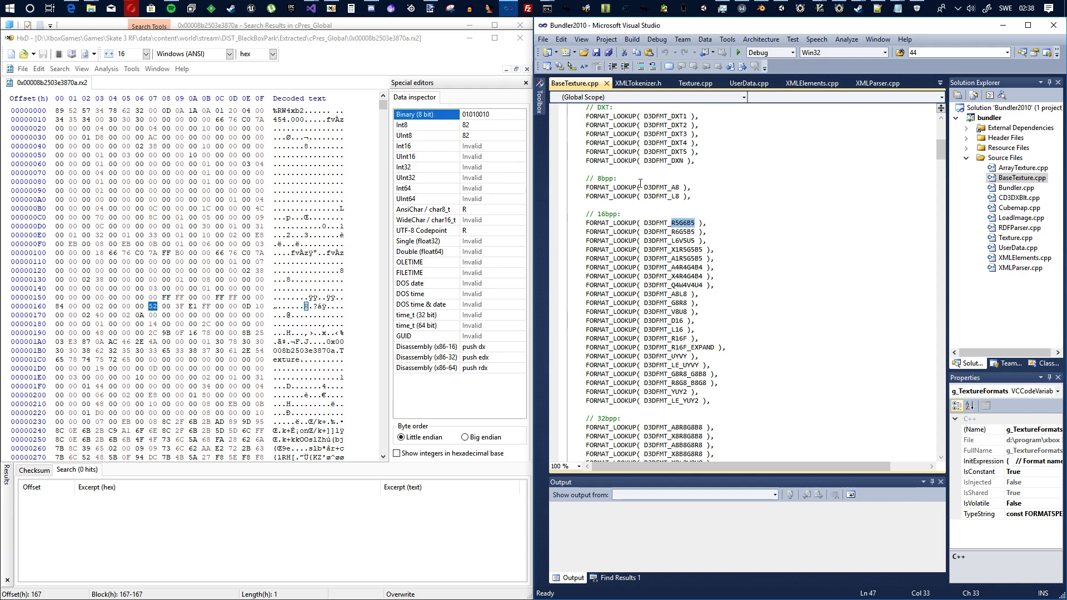
pyautogui.scroll(3, 676, 183)
pyautogui.moveTo(671, 196); pyautogui.dragTo(688, 196)
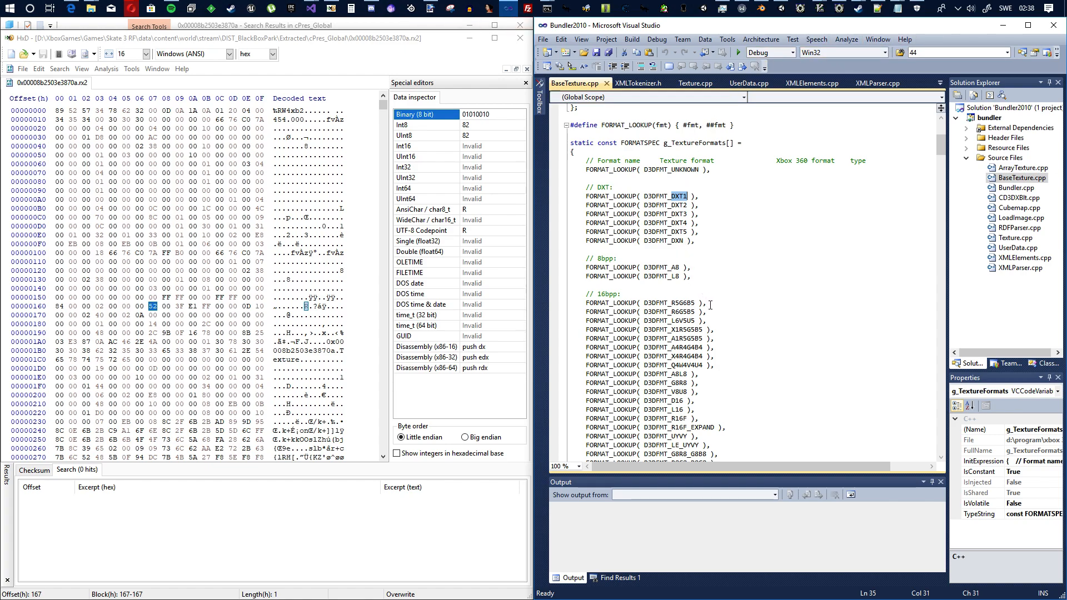
pyautogui.scroll(-2, 709, 305)
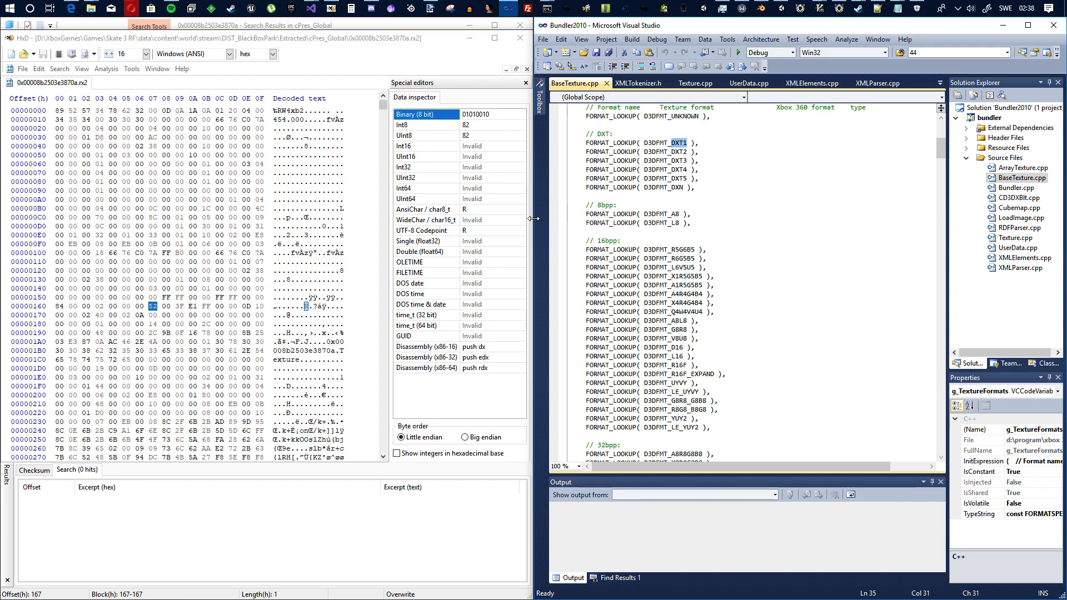
pyautogui.click(151, 309)
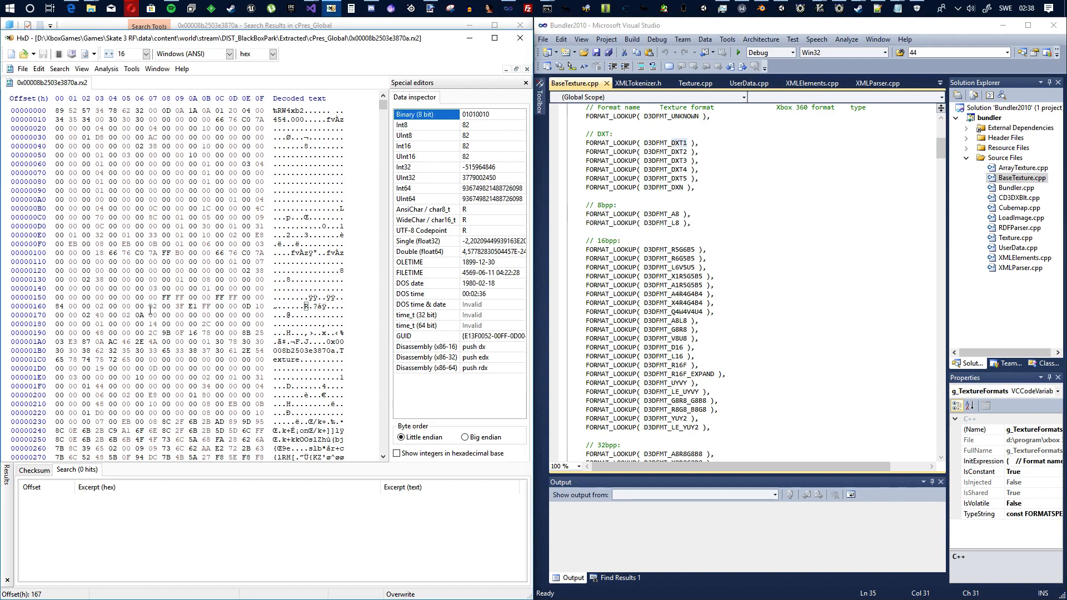
pyautogui.moveTo(149, 308); pyautogui.dragTo(157, 307)
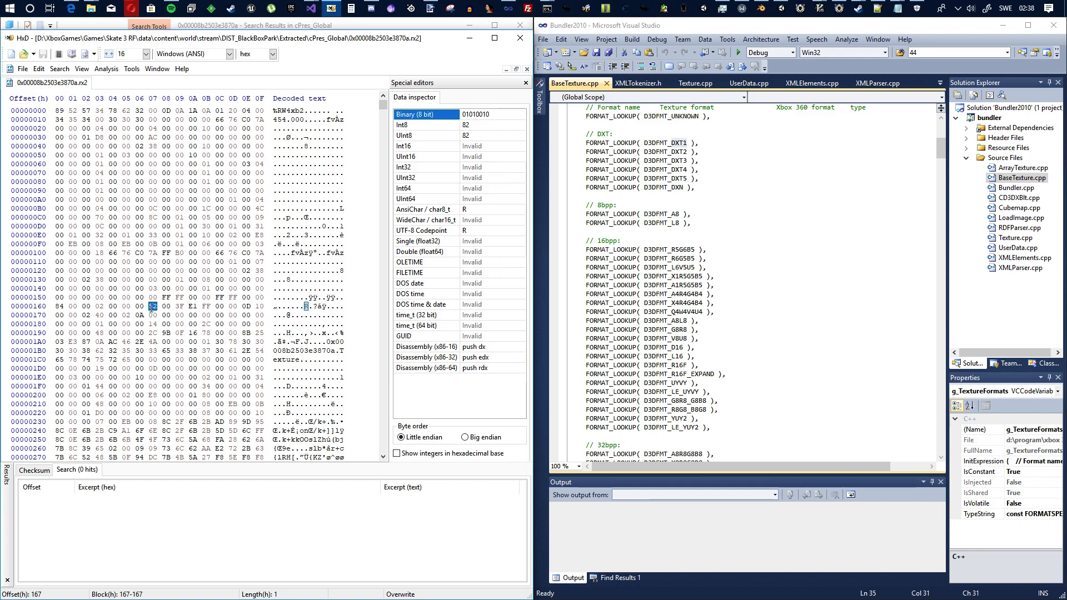
# Minimize Visual Studio and HxD, clear the cPres_Global search, and open the SKATE 3 Texture Bundler folder
pyautogui.click(1005, 25)
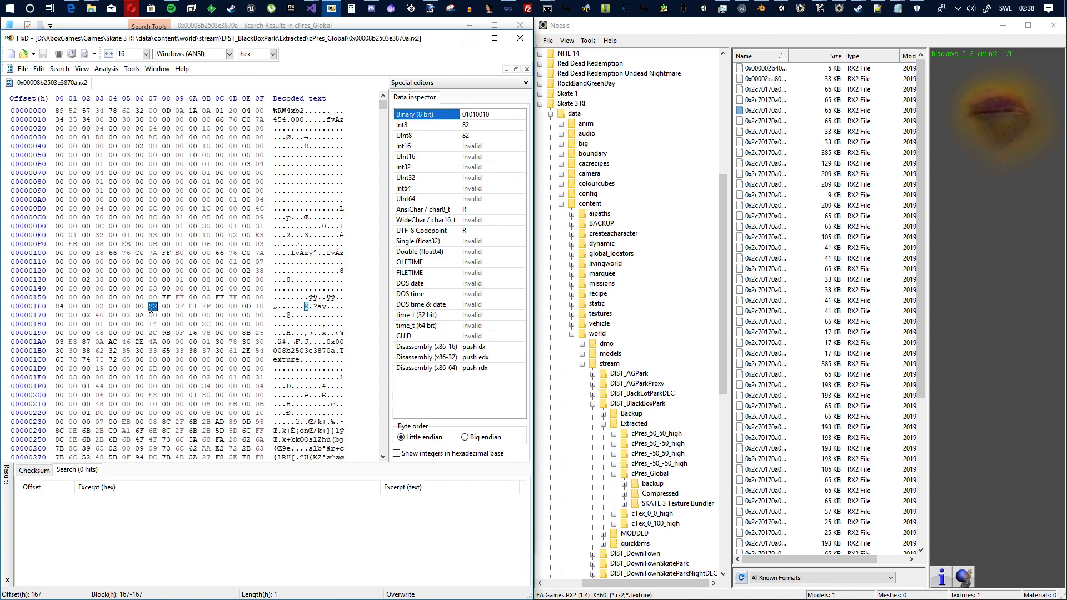
pyautogui.click(470, 39)
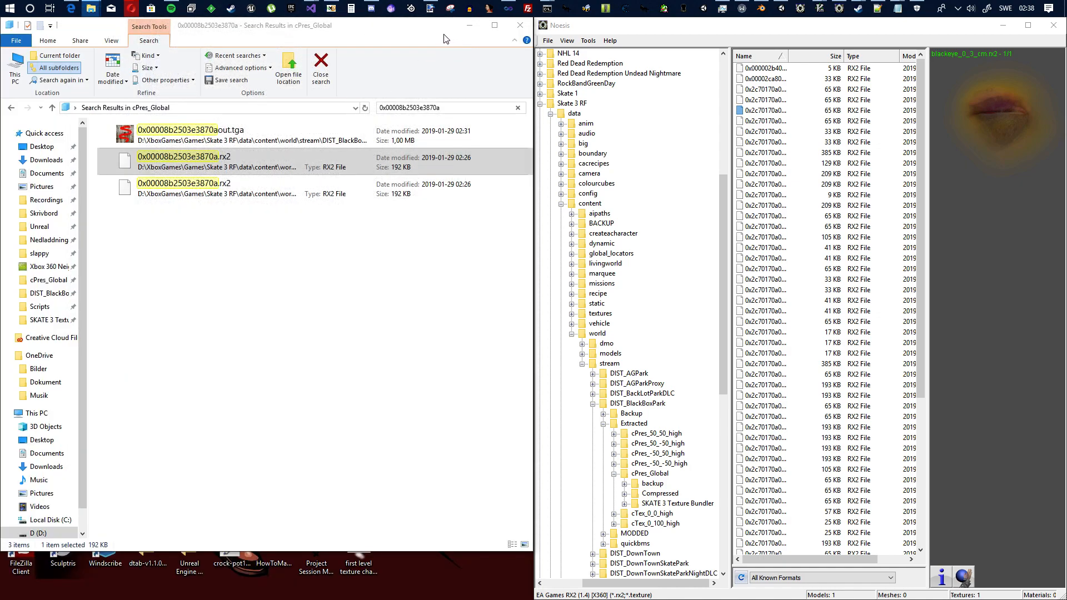
pyautogui.click(237, 307)
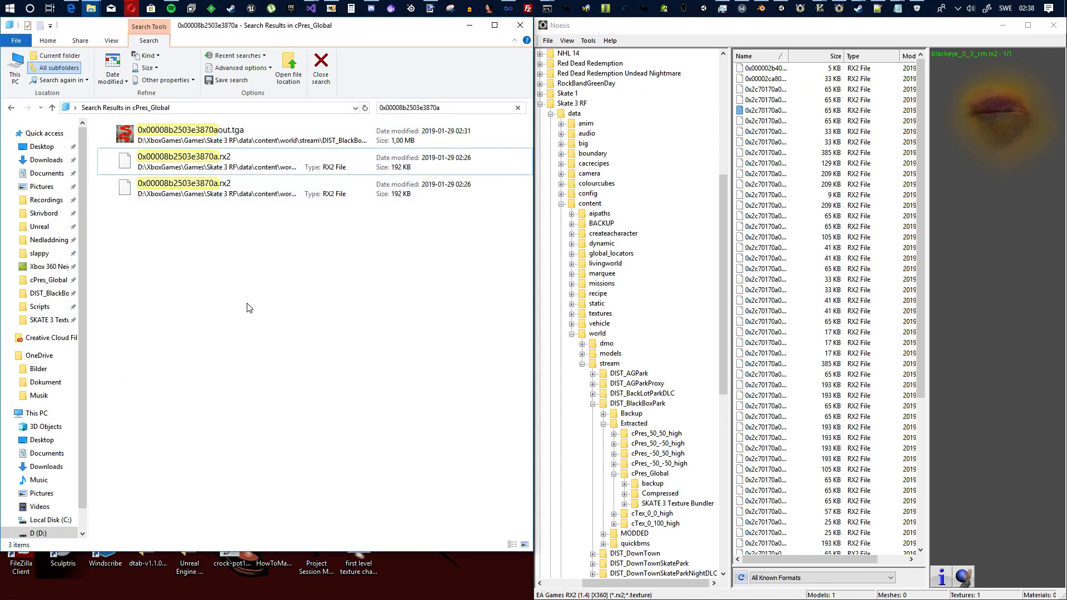
pyautogui.click(518, 108)
pyautogui.scroll(3, 242, 155)
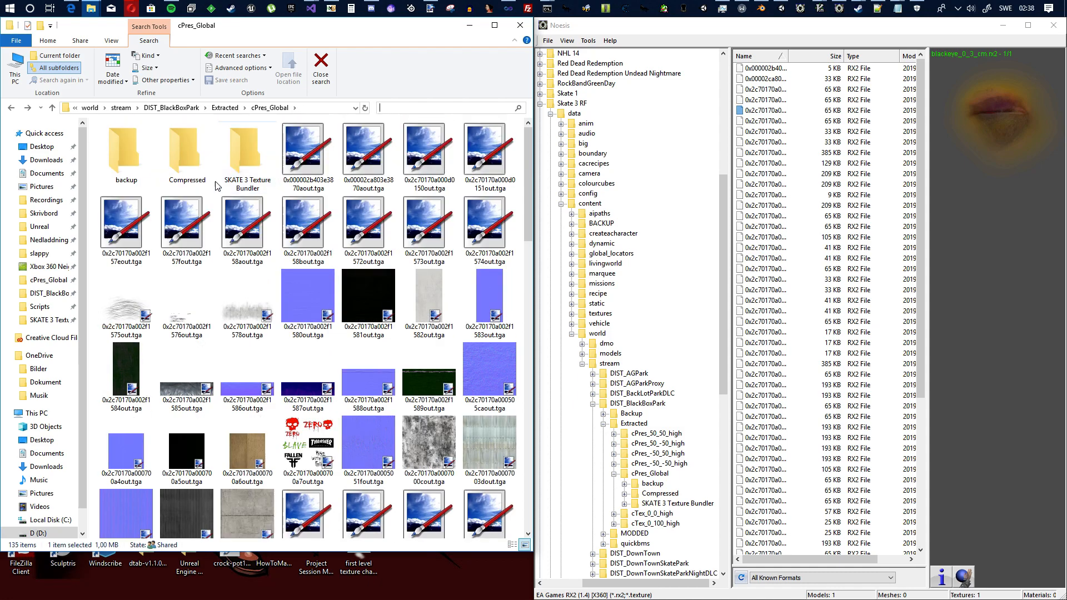
pyautogui.doubleClick(245, 151)
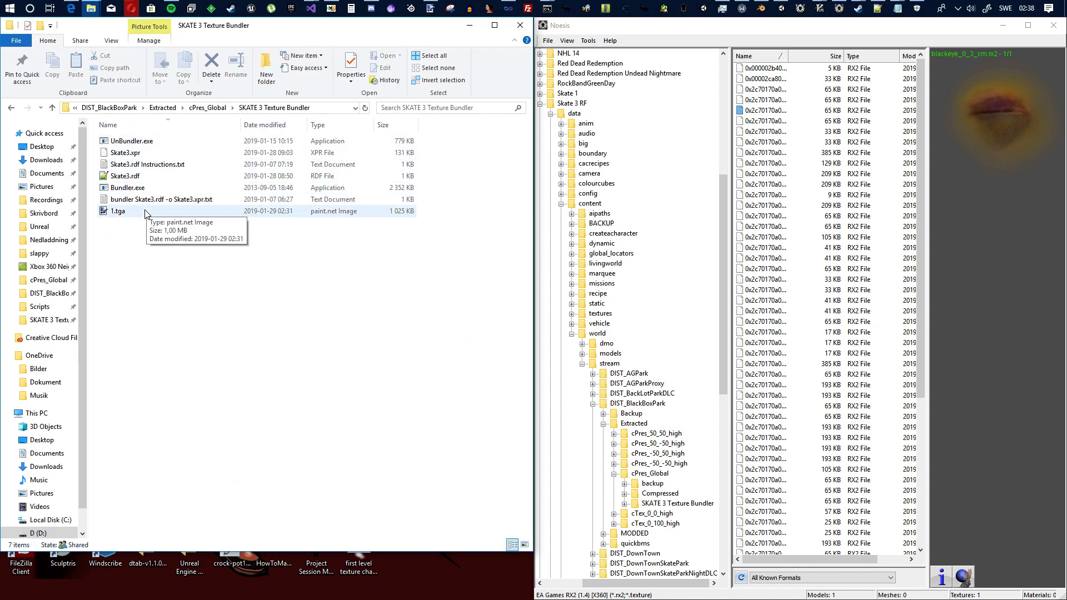
# Open Skate3.rdf in Notepad++, check the DXT1 part of its Format entry, and minimize the editor
pyautogui.doubleClick(134, 177)
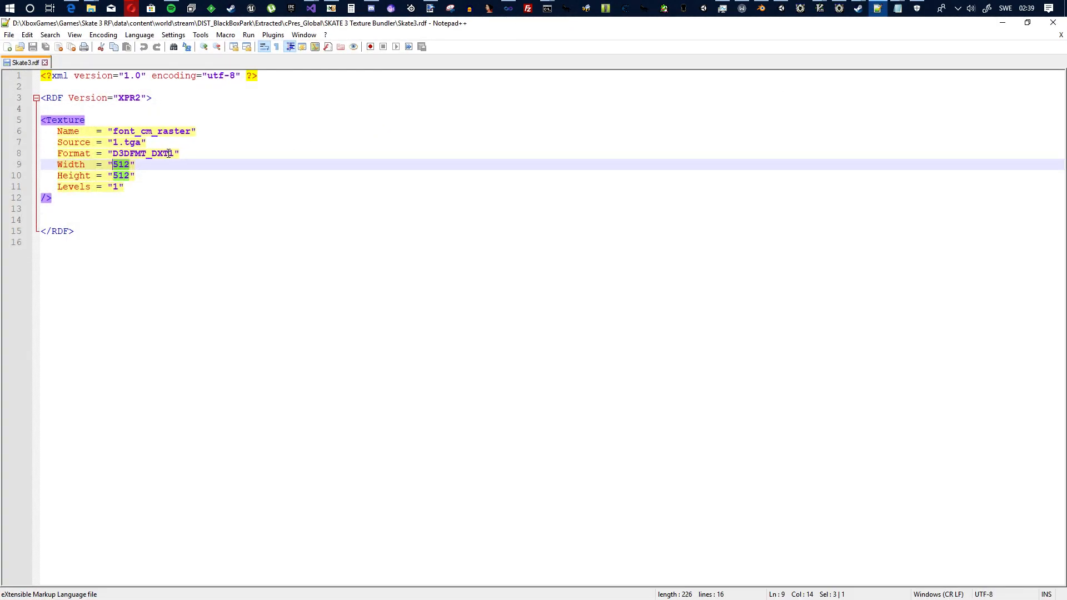
pyautogui.click(173, 154)
pyautogui.moveTo(173, 154)
pyautogui.mouseDown()
pyautogui.moveTo(158, 165)
pyautogui.moveTo(154, 155)
pyautogui.moveTo(175, 155)
pyautogui.mouseUp()
pyautogui.click(153, 154)
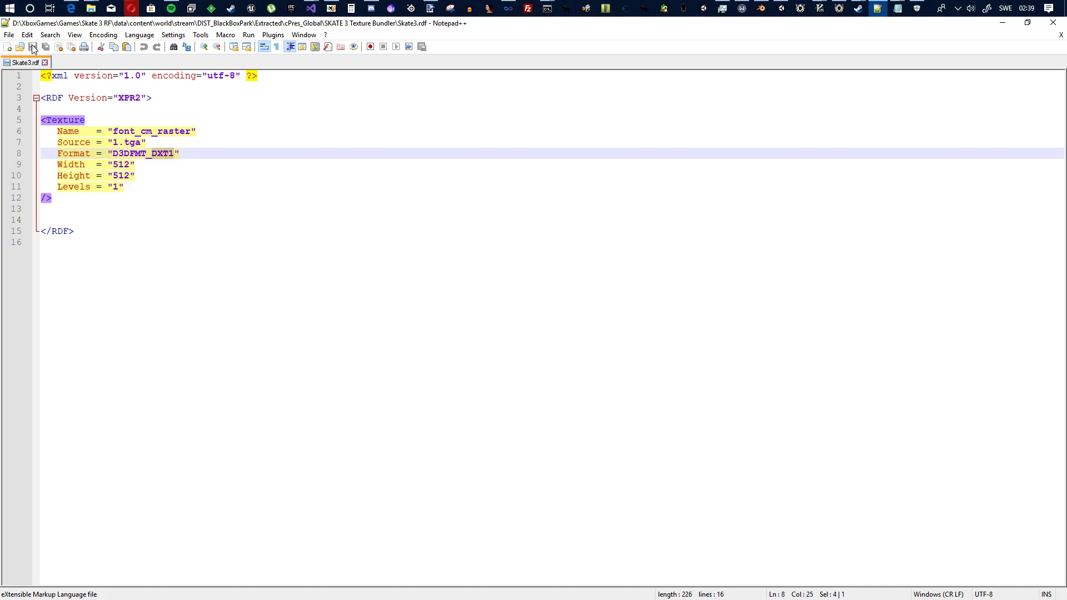
pyautogui.click(1004, 25)
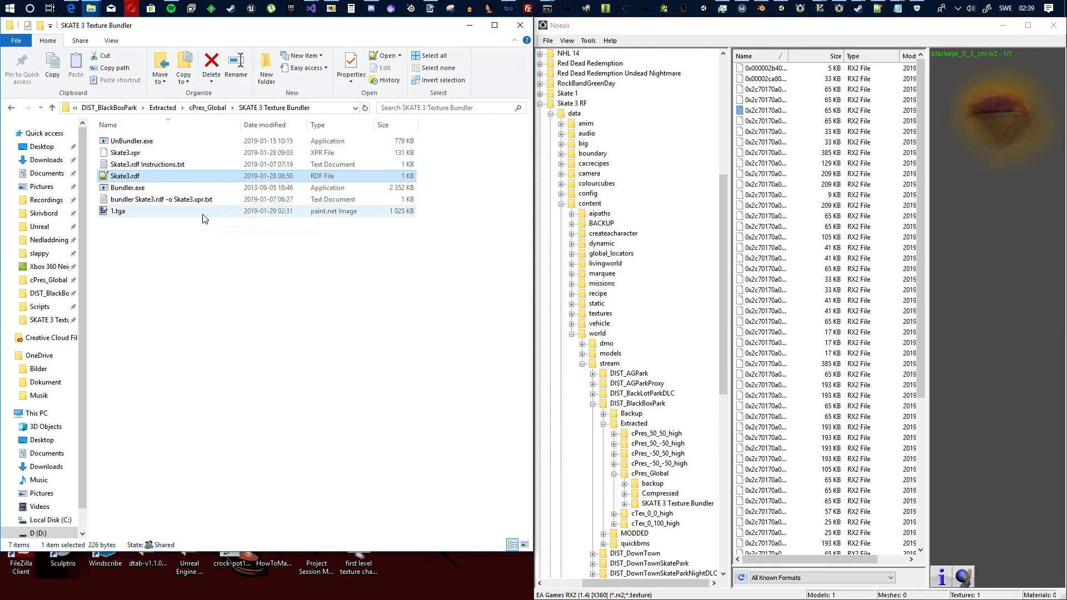
# Delete the old Skate3.xpr from the SKATE 3 Texture Bundler folder
pyautogui.click(135, 217)
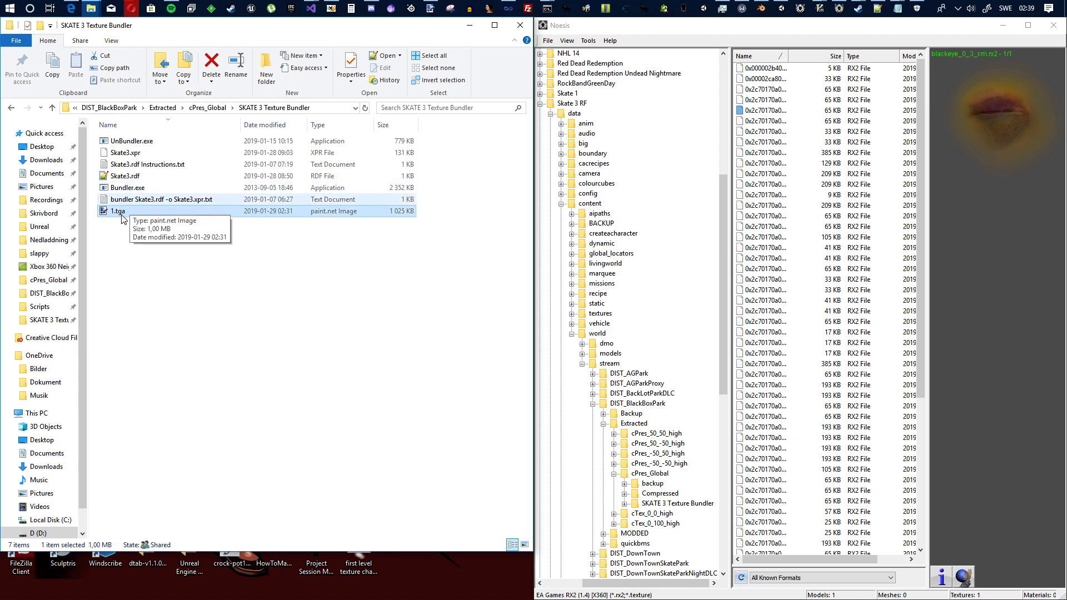
pyautogui.click(142, 152)
pyautogui.press('Delete')
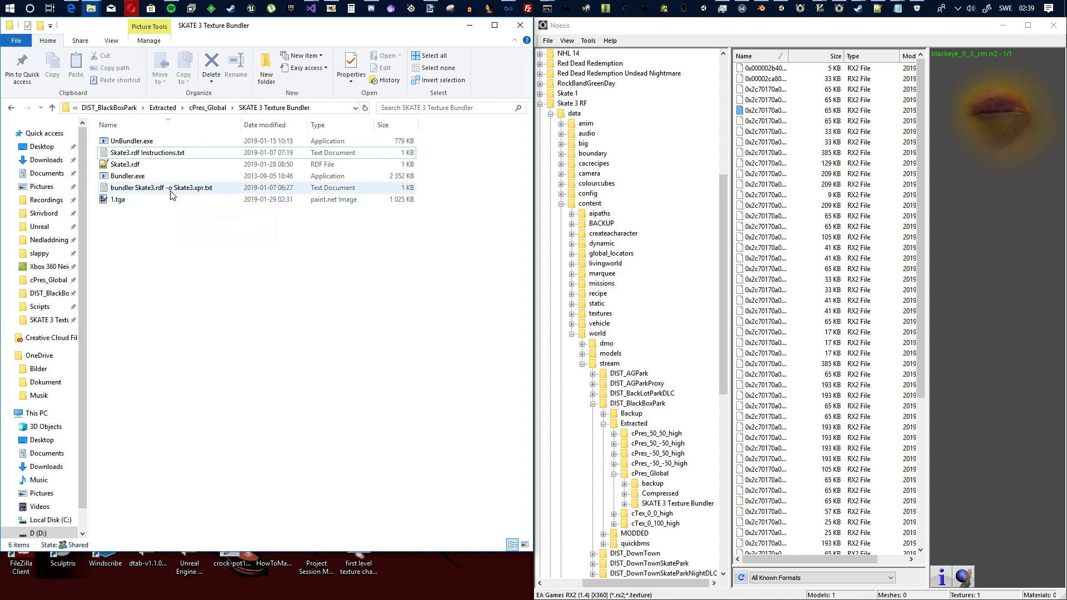
# View the bundler command text file and copy "bundler Skate3.rdf -o Skate3.xpr" from its file name
pyautogui.click(158, 191)
pyautogui.click(162, 189)
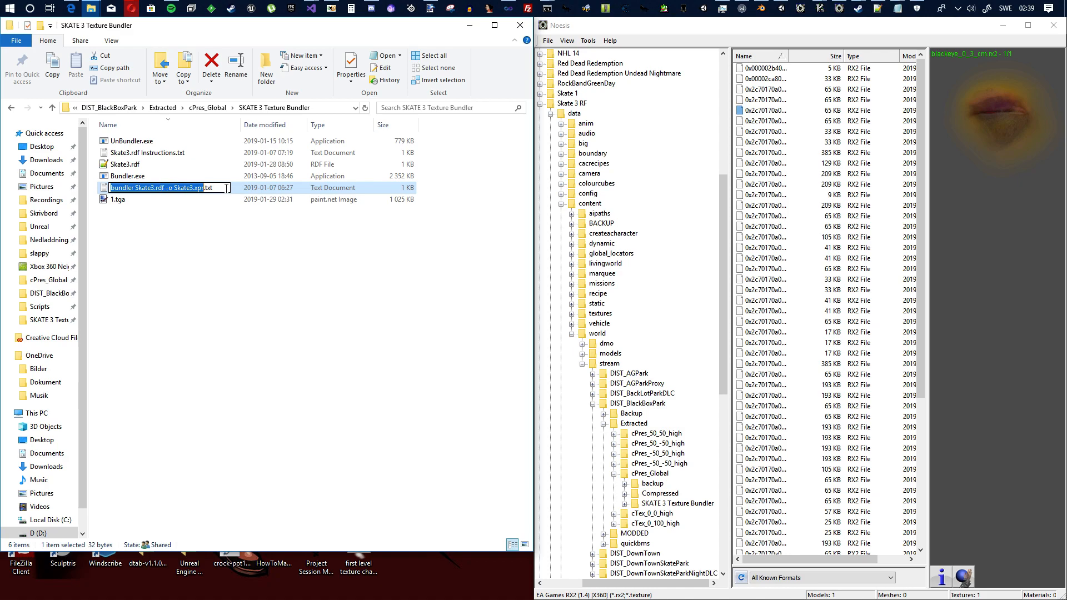
pyautogui.click(192, 223)
pyautogui.doubleClick(161, 190)
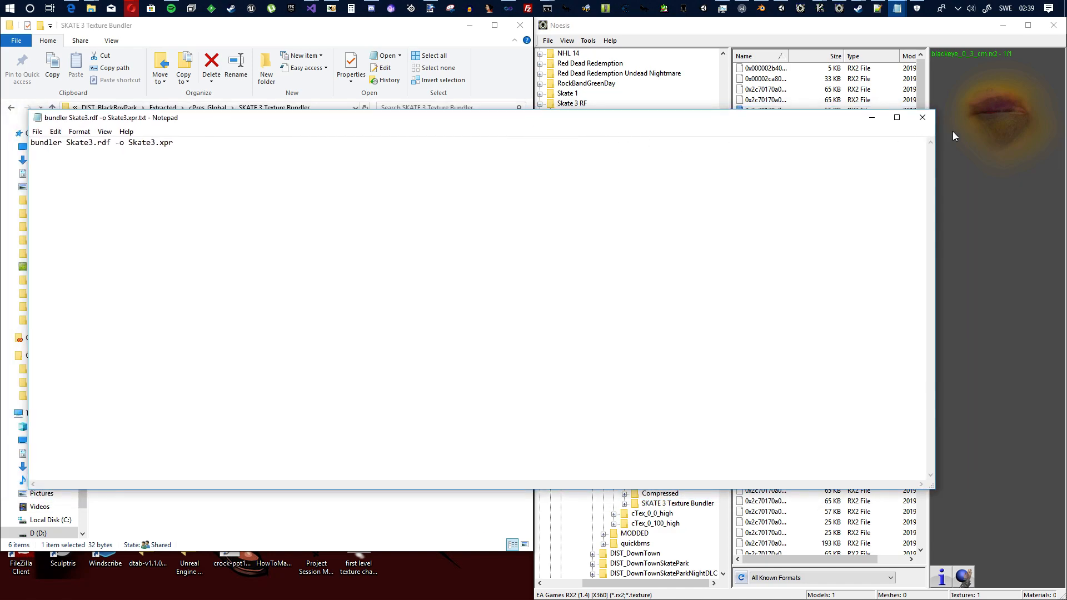
pyautogui.click(921, 114)
pyautogui.click(157, 189)
pyautogui.hotkey('ctrl', 'c')
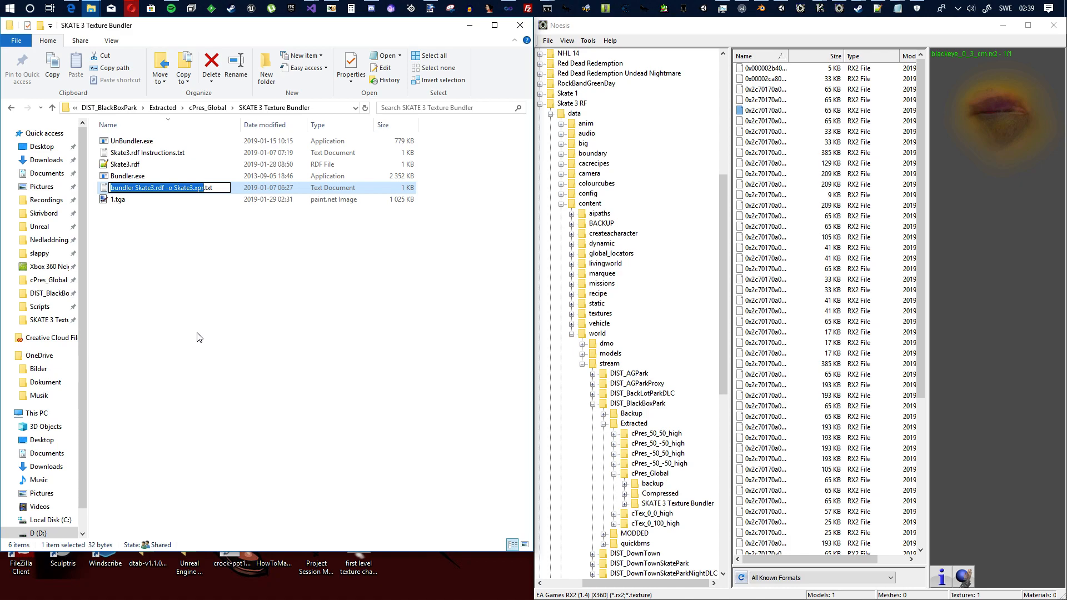
pyautogui.click(199, 337)
# Open a command prompt in the SKATE 3 Texture Bundler folder, run "bundler Skate3.rdf -o Skate3.xpr", and close the prompt
pyautogui.click(332, 108)
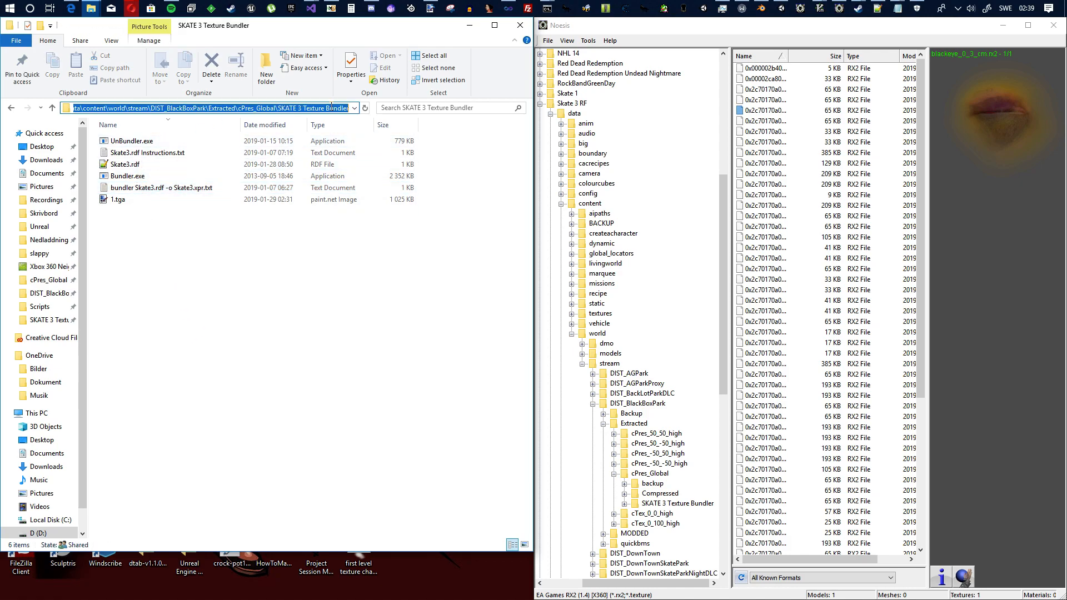
pyautogui.write('cmd')
pyautogui.press('Return')
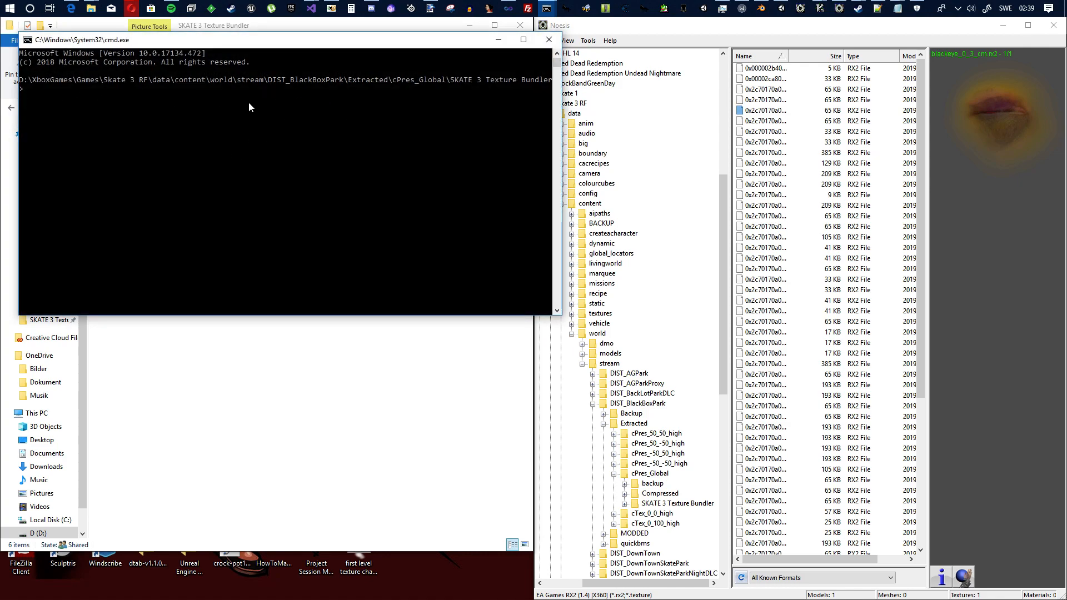
pyautogui.hotkey('ctrl', 'v')
pyautogui.press('Return')
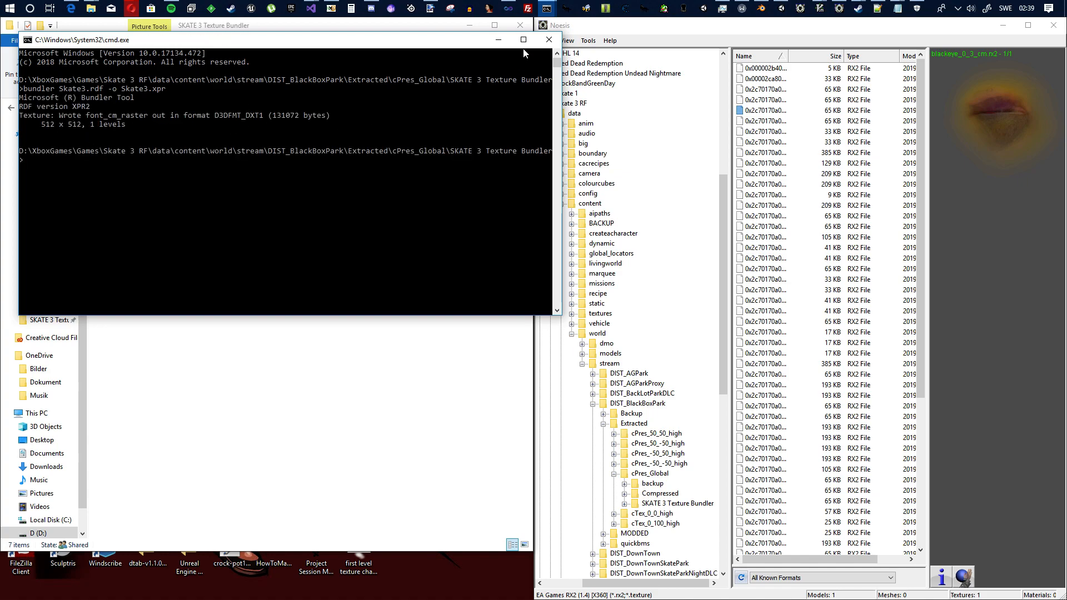
pyautogui.click(549, 40)
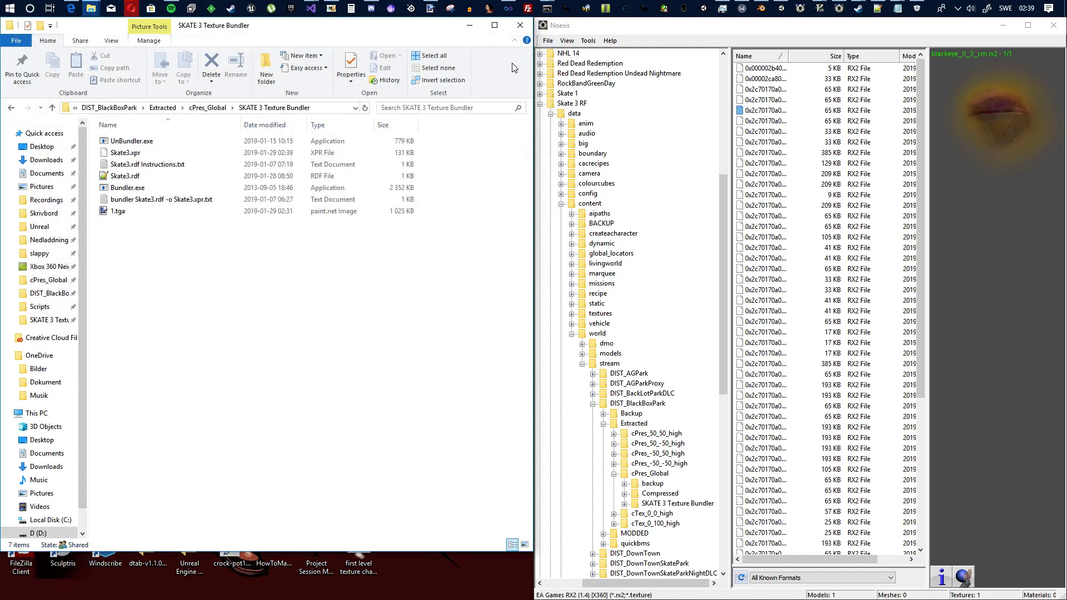
# Open the newly built Skate3.xpr in HxD alongside the original 0x00008b2503e3870a.rx2
pyautogui.click(139, 158)
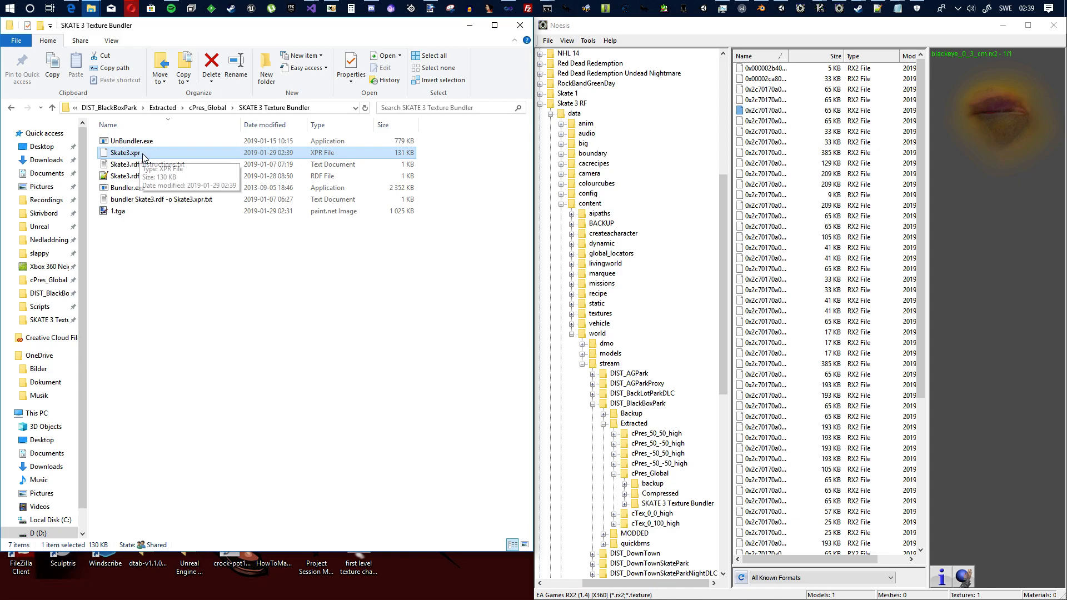
pyautogui.click(332, 8)
pyautogui.click(271, 23)
pyautogui.moveTo(133, 153); pyautogui.dragTo(225, 565)
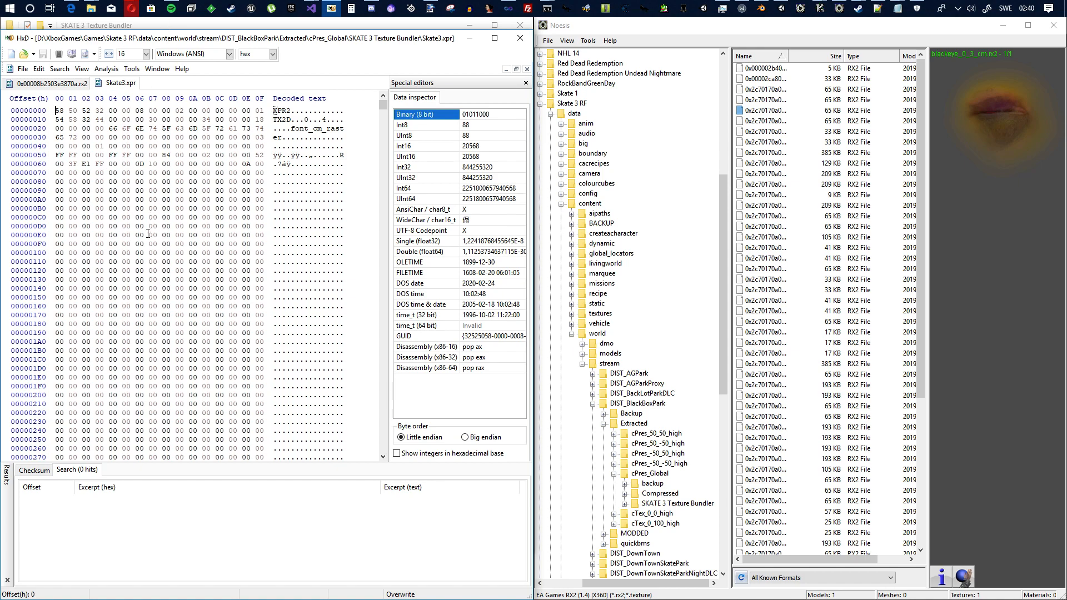
# Select the texture data in Skate3.xpr from offset 80C, where the 8C 2F 6B 2B bytes start, through the end of the file
pyautogui.scroll(-20, 185, 236)
pyautogui.scroll(-5, 202, 255)
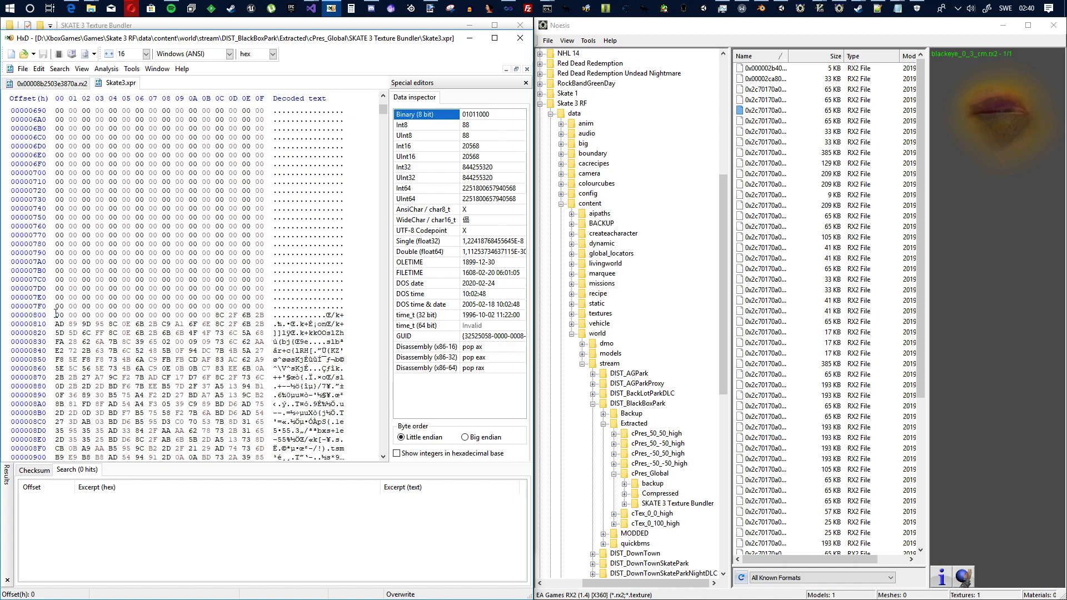
pyautogui.click(219, 315)
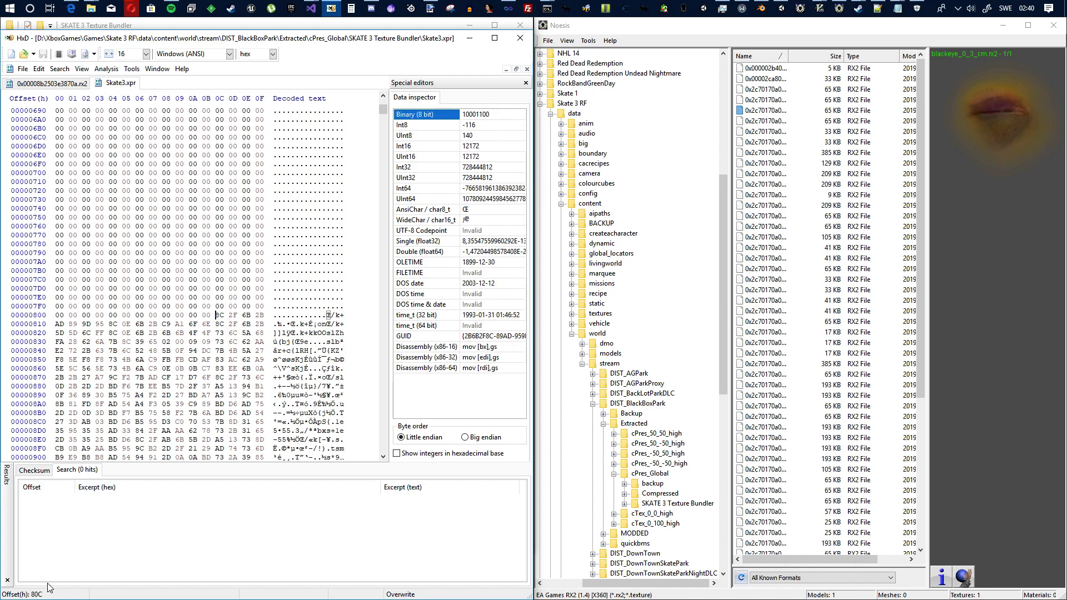
pyautogui.moveTo(59, 312); pyautogui.dragTo(212, 315)
pyautogui.click(216, 316)
pyautogui.moveTo(383, 108); pyautogui.dragTo(383, 450)
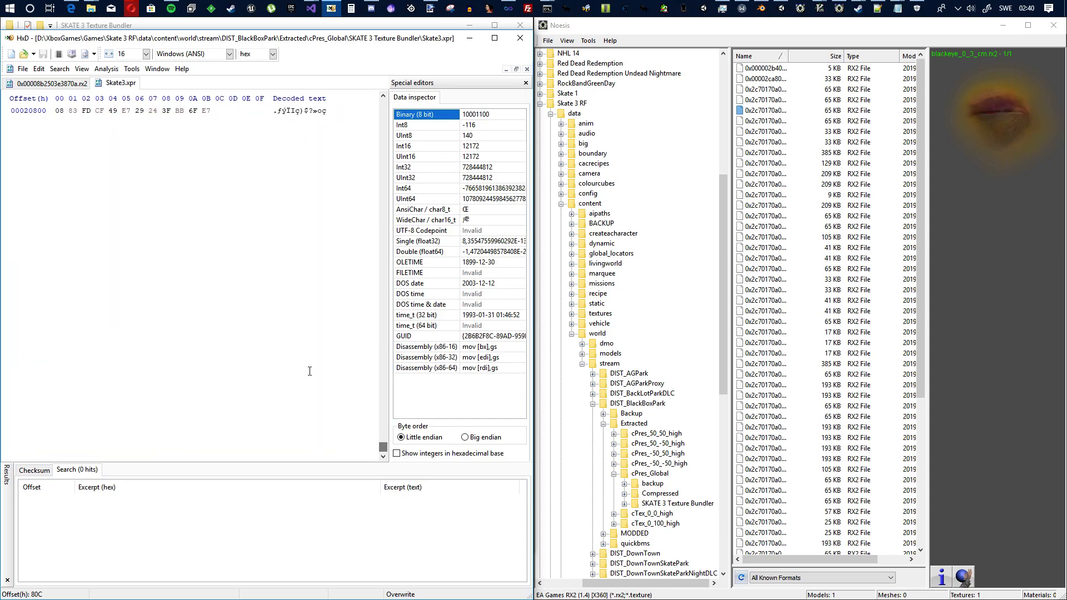
pyautogui.keyDown('shift'); pyautogui.click(217, 192); pyautogui.keyUp('shift')
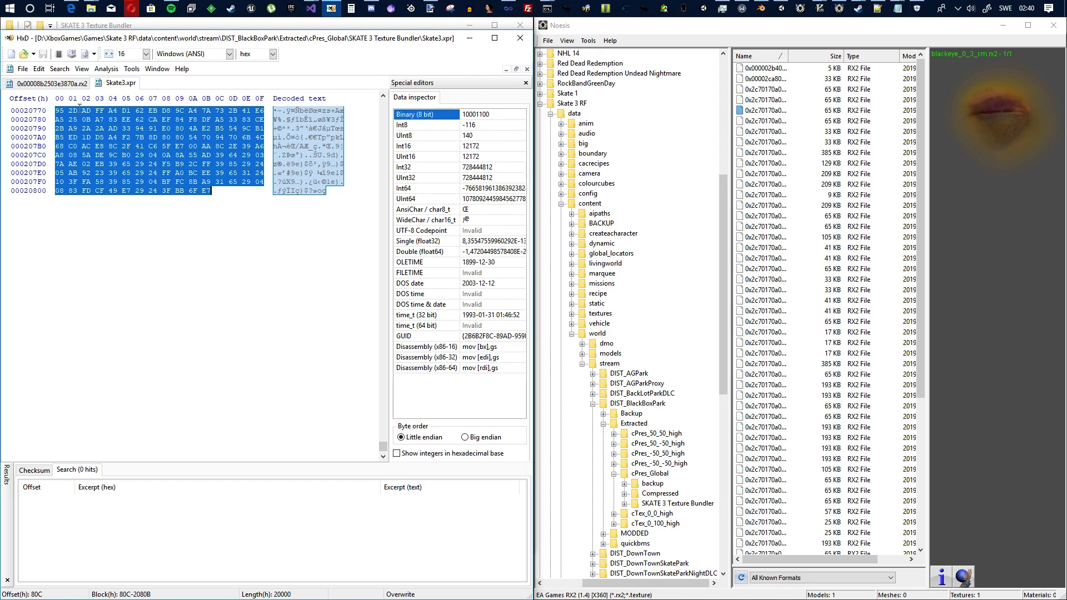
# In the original 0x00008b2503e3870a.rx2, select the data from the matching 8C 2F 6B 2B bytes at offset 238 to the file's end and examine its tail
pyautogui.click(67, 83)
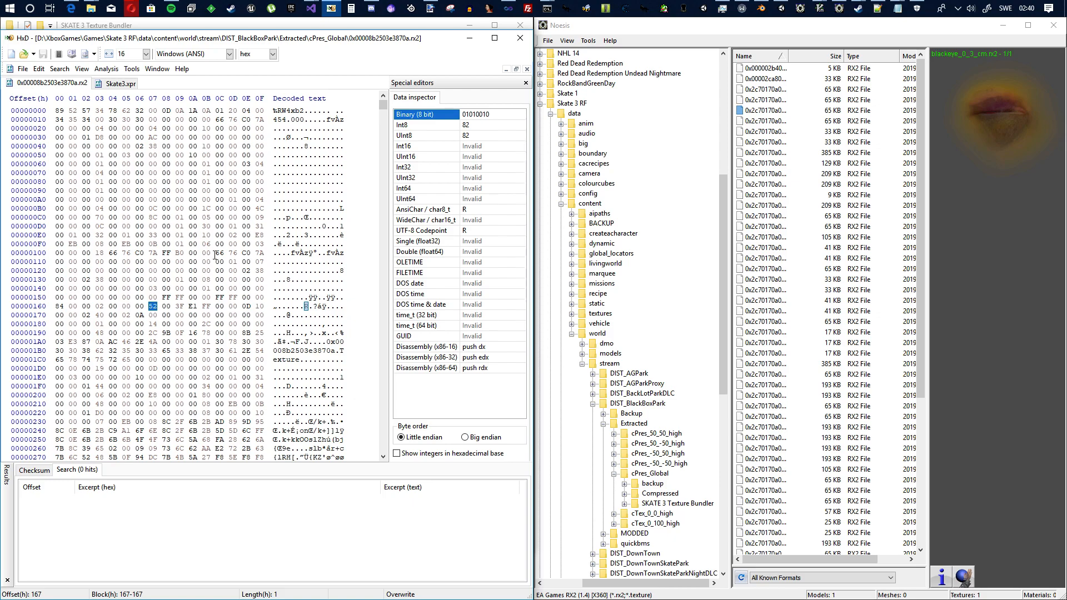
pyautogui.scroll(-3, 215, 255)
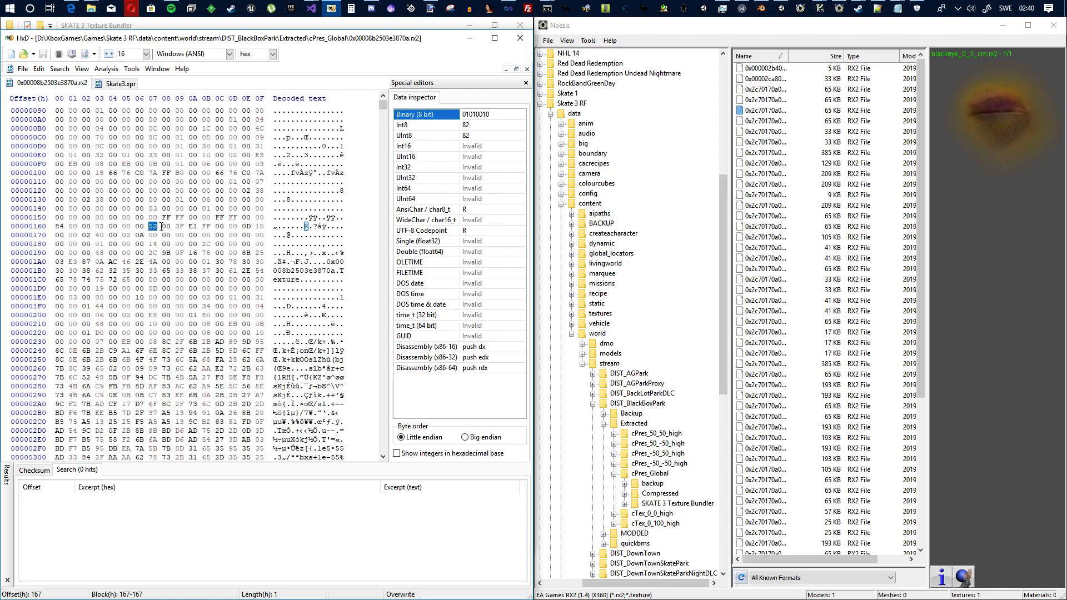
pyautogui.click(164, 343)
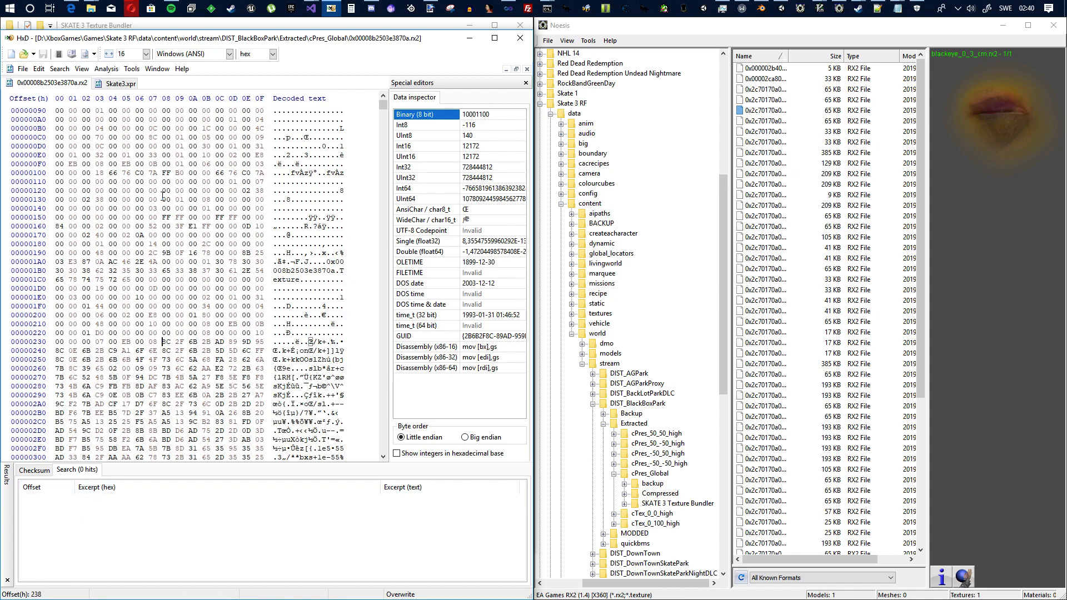
pyautogui.scroll(3, 170, 201)
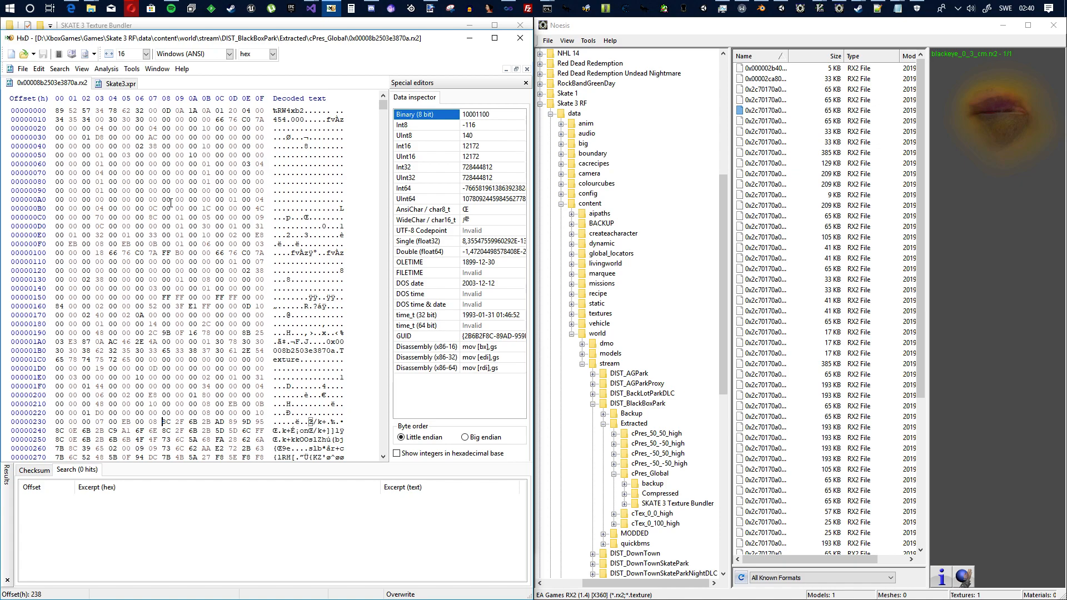
pyautogui.scroll(-3, 154, 203)
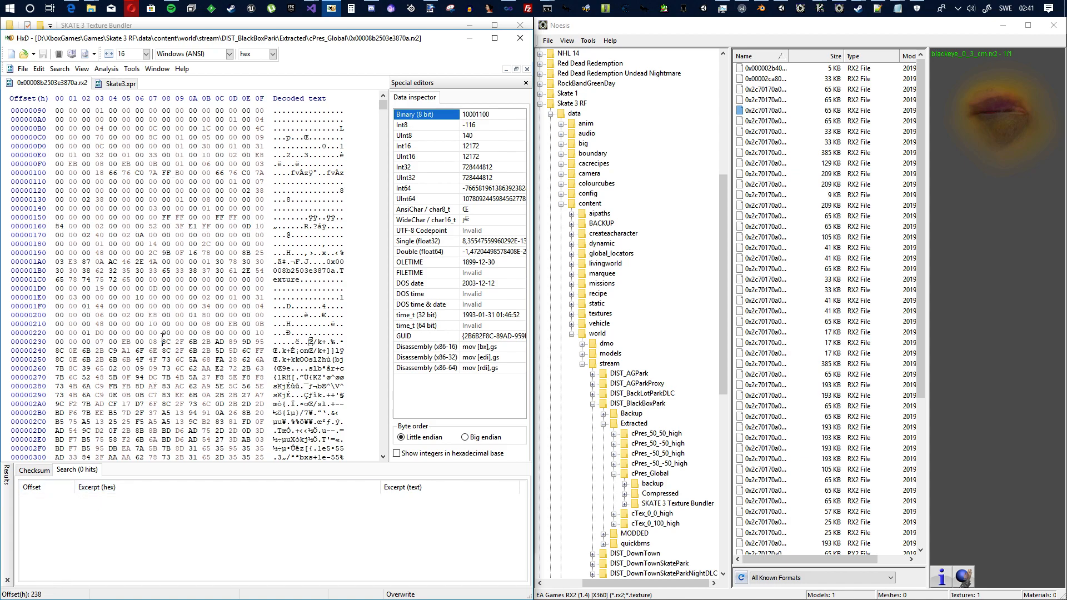
pyautogui.scroll(3, 123, 162)
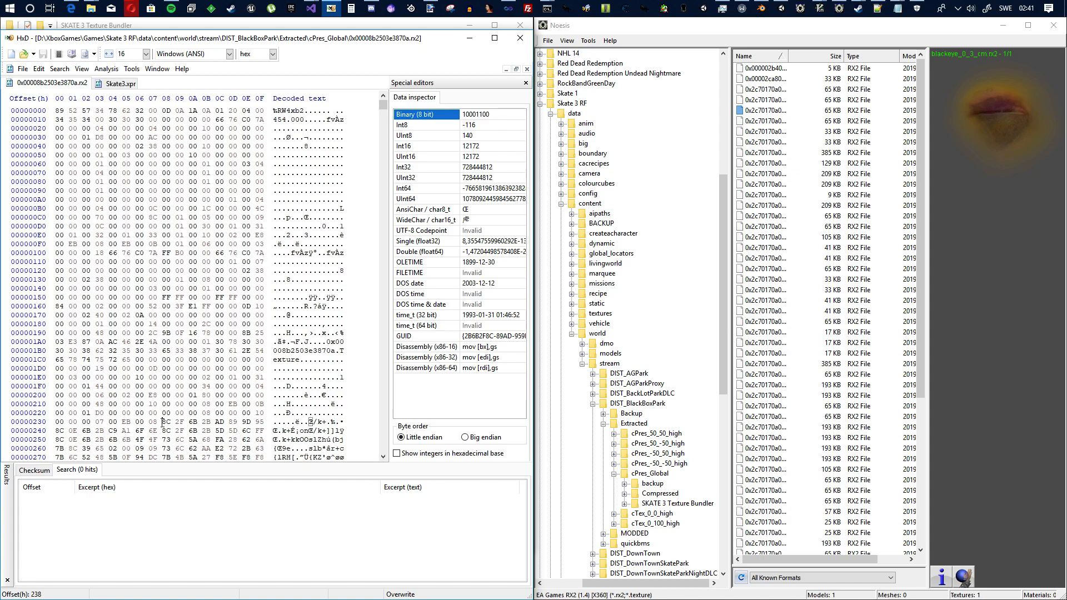
pyautogui.moveTo(385, 107); pyautogui.dragTo(389, 457)
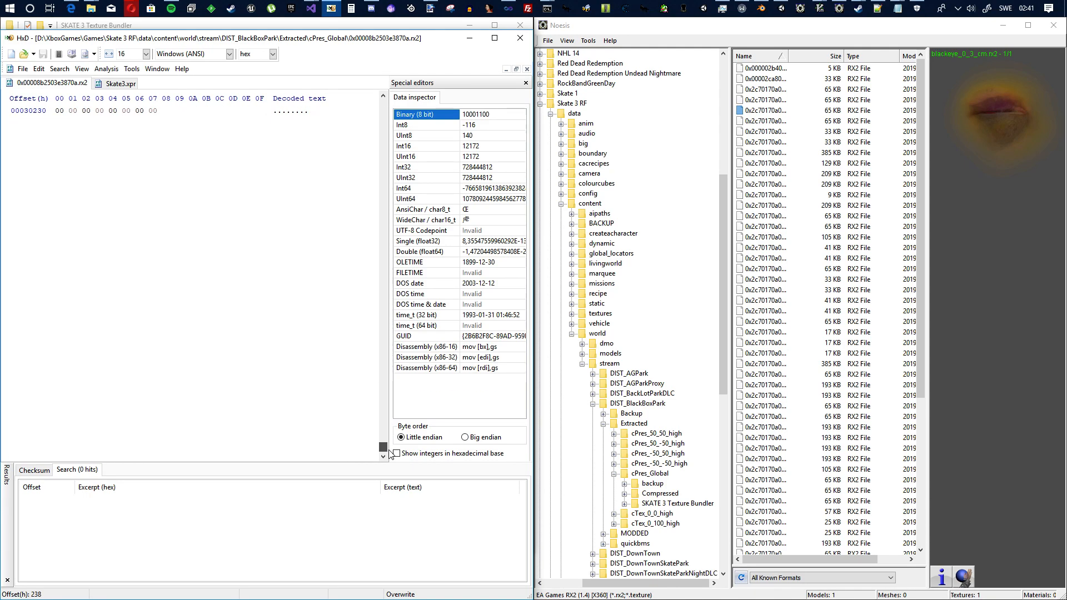
pyautogui.keyDown('shift'); pyautogui.click(166, 220); pyautogui.keyUp('shift')
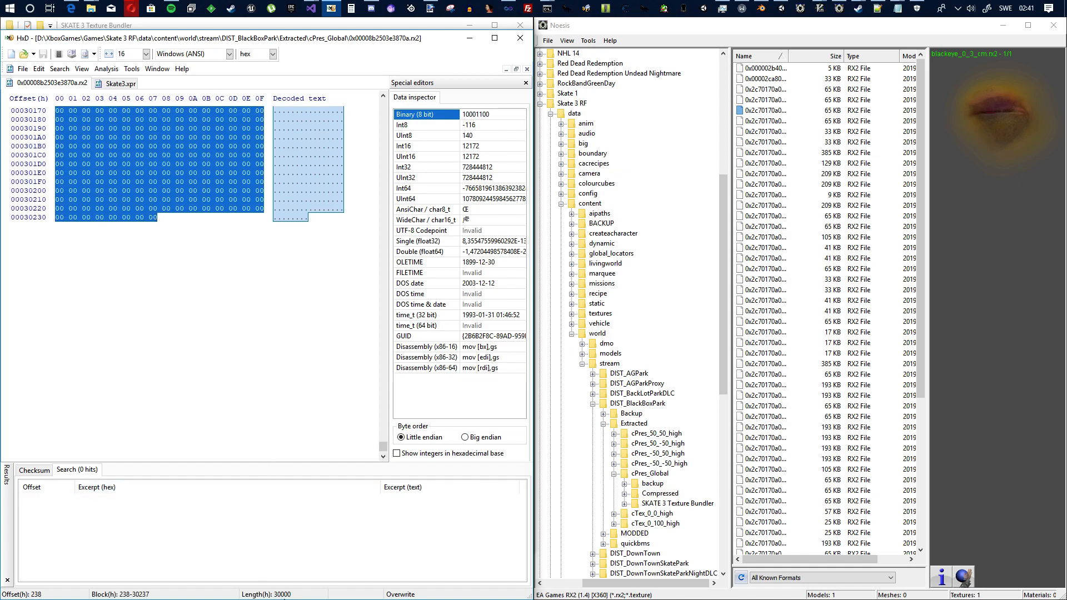
pyautogui.scroll(3, 209, 340)
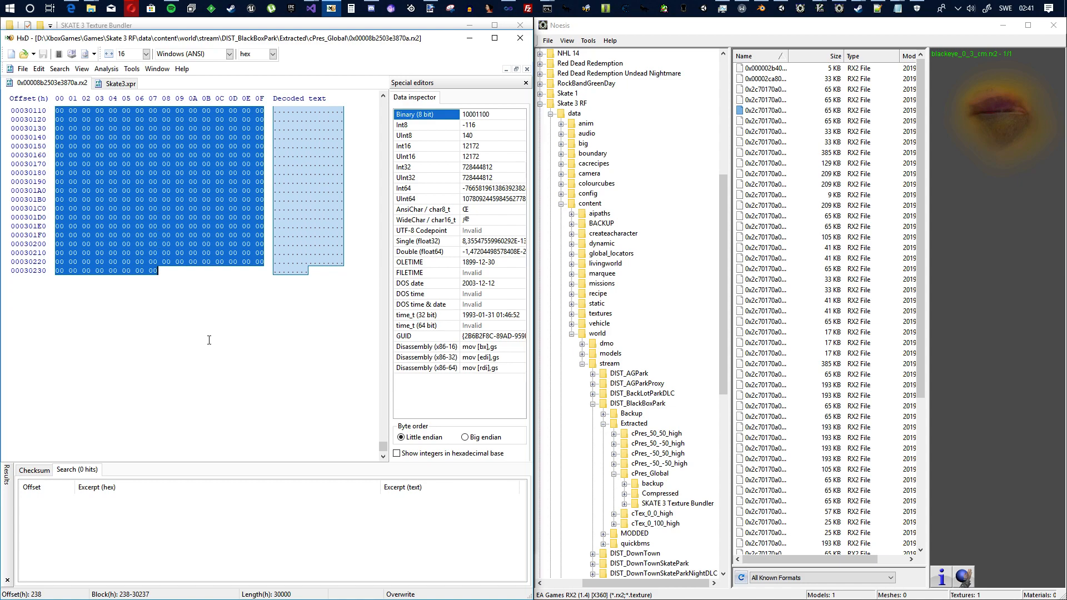
pyautogui.scroll(3, 205, 333)
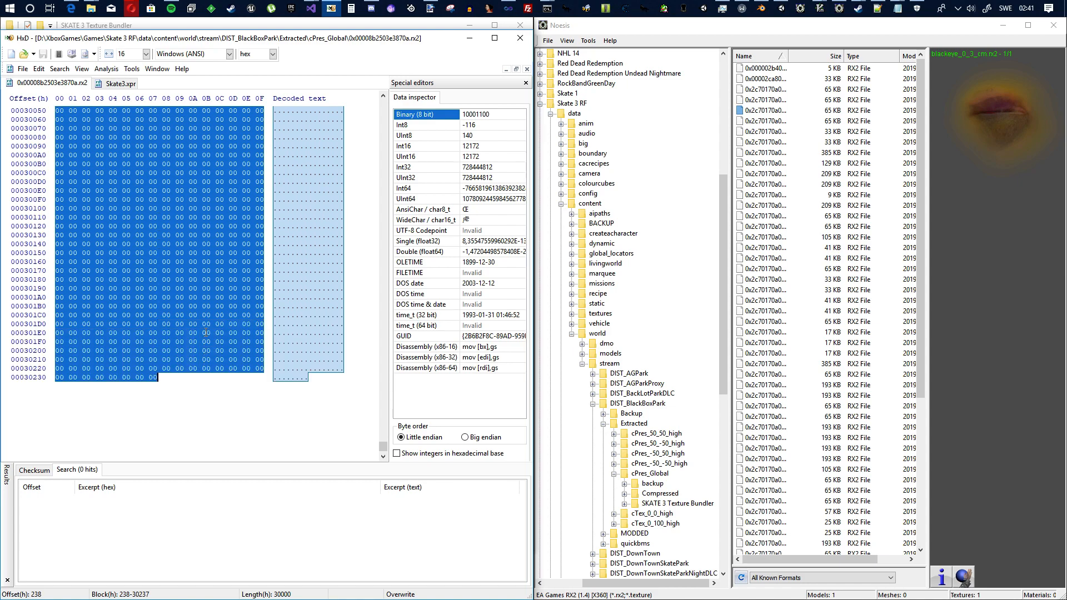
pyautogui.scroll(2, 163, 332)
pyautogui.scroll(2, 161, 328)
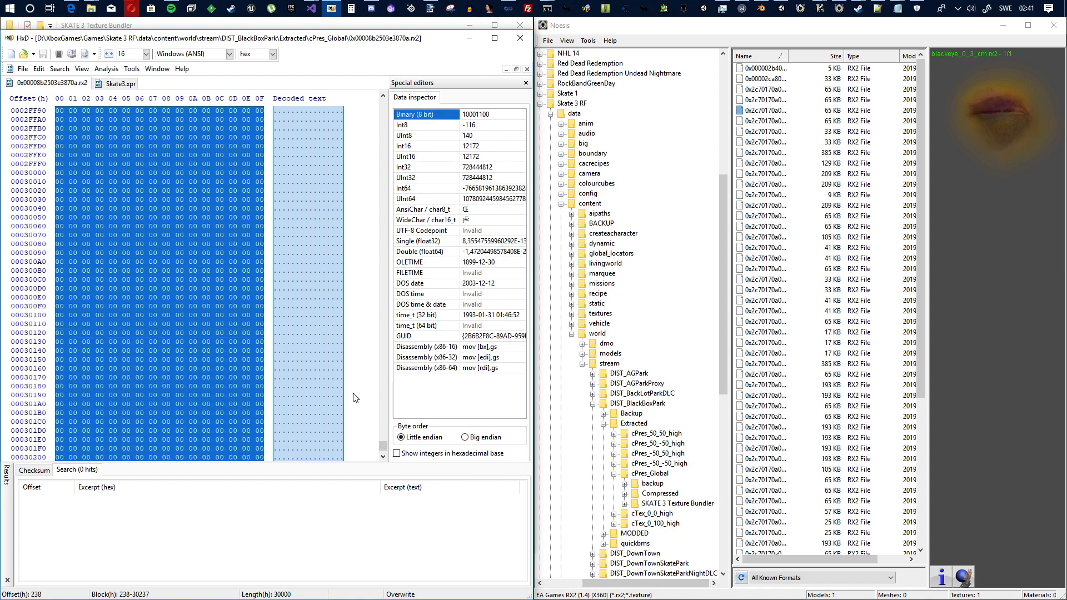
# Delete the selected data block from offset 238 to the end of 0x00008b2503e3870a.rx2
pyautogui.moveTo(382, 442)
pyautogui.mouseDown()
pyautogui.moveTo(381, 106)
pyautogui.moveTo(366, 463)
pyautogui.moveTo(381, 439)
pyautogui.moveTo(380, 103)
pyautogui.moveTo(382, 454)
pyautogui.mouseUp()
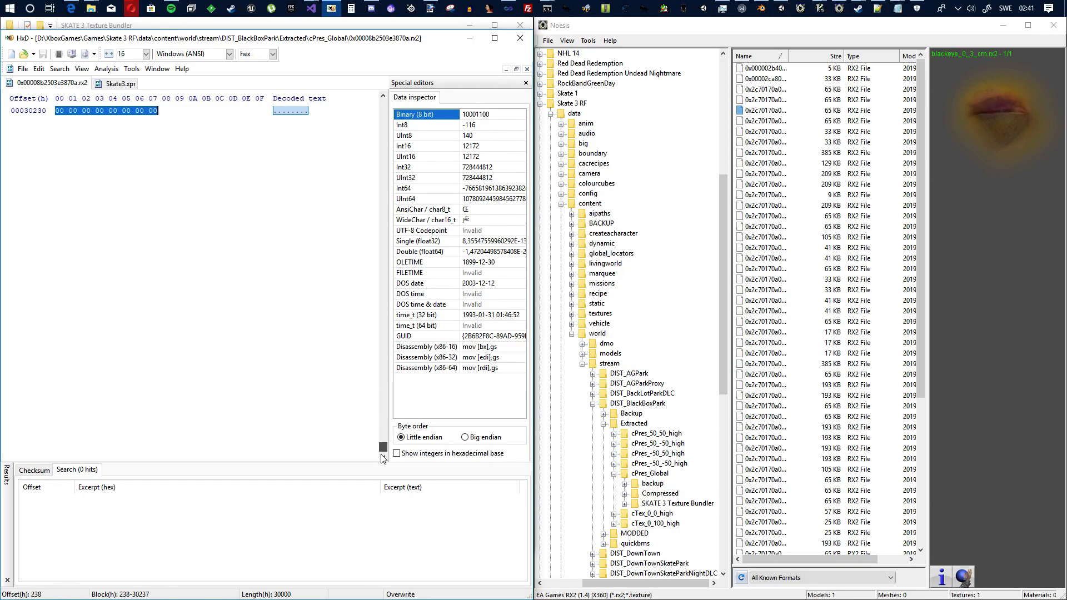
pyautogui.scroll(4, 297, 385)
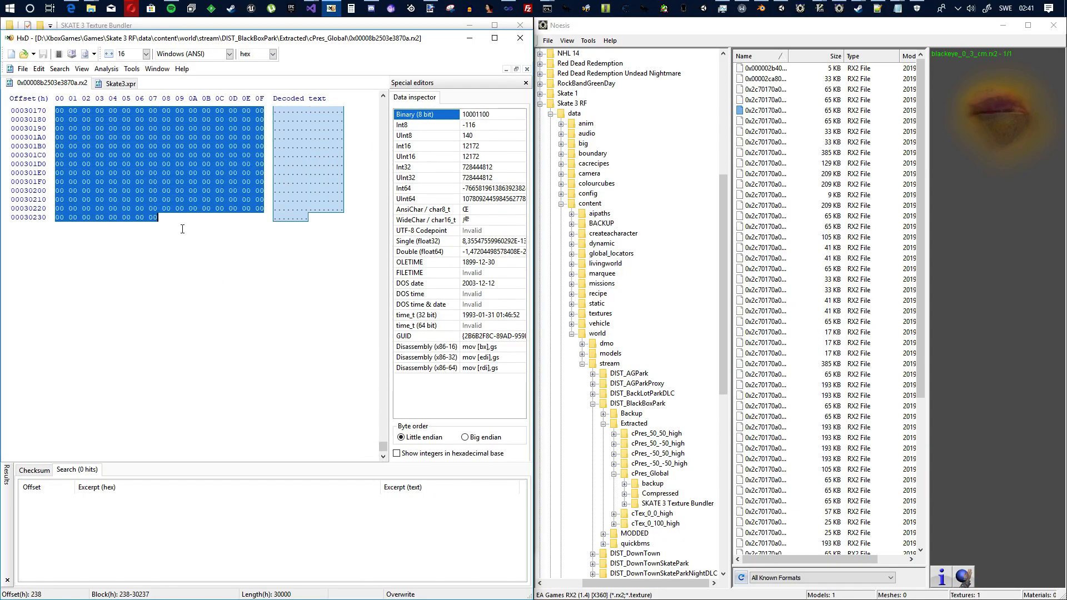
pyautogui.press('Delete')
pyautogui.scroll(10, 259, 283)
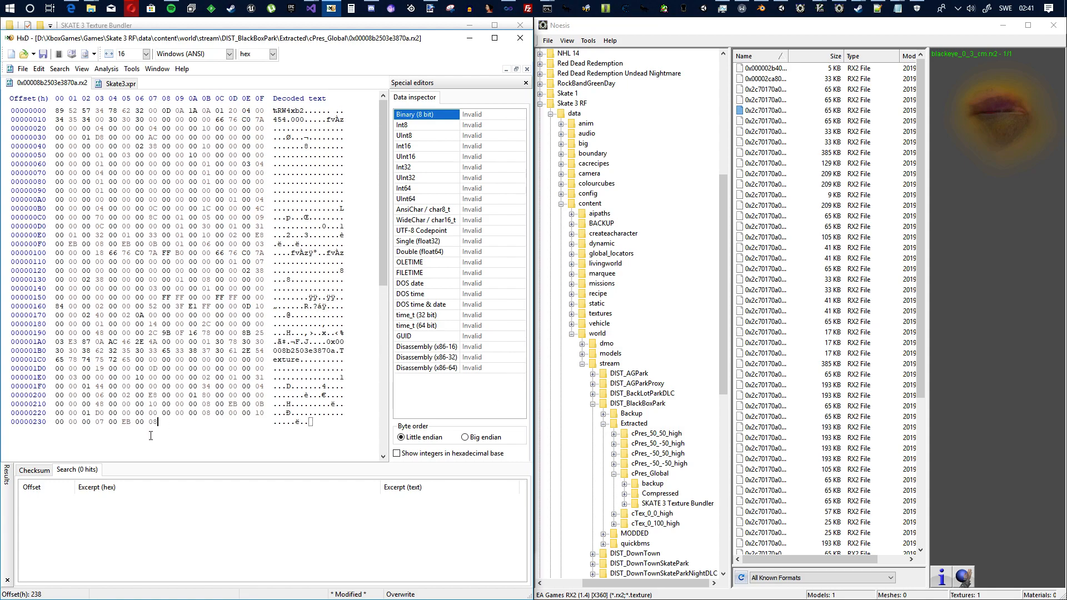
# Paste the copied Skate3.xpr texture data (block 80C–2080B) at offset 238 of 0x00008b2503e3870a.rx2 and save the file
pyautogui.click(121, 84)
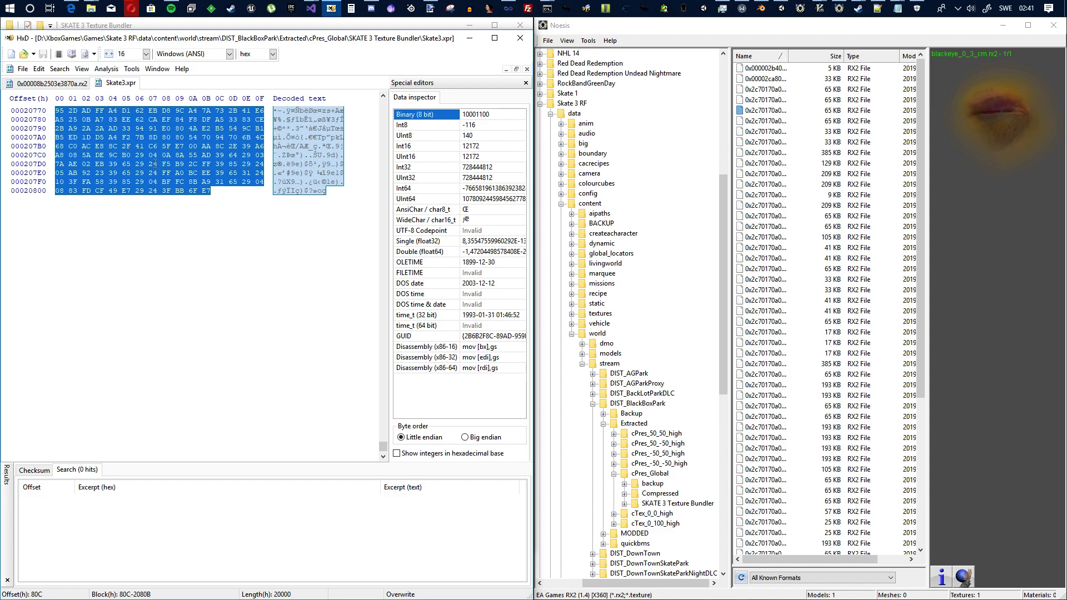
pyautogui.moveTo(383, 445); pyautogui.dragTo(382, 101)
pyautogui.scroll(-20, 224, 287)
pyautogui.scroll(2, 229, 205)
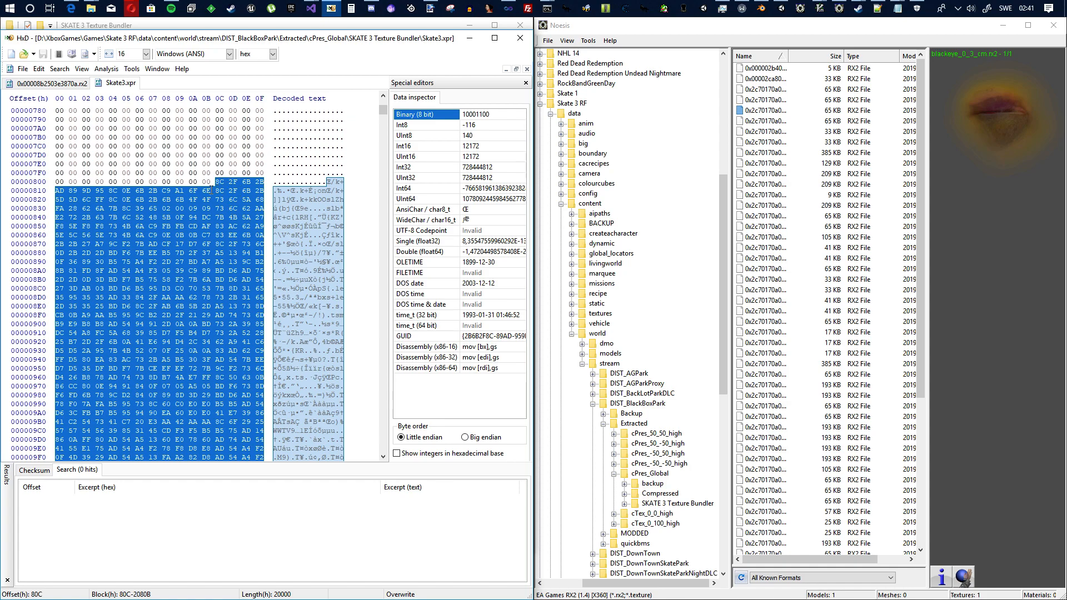
pyautogui.click(65, 84)
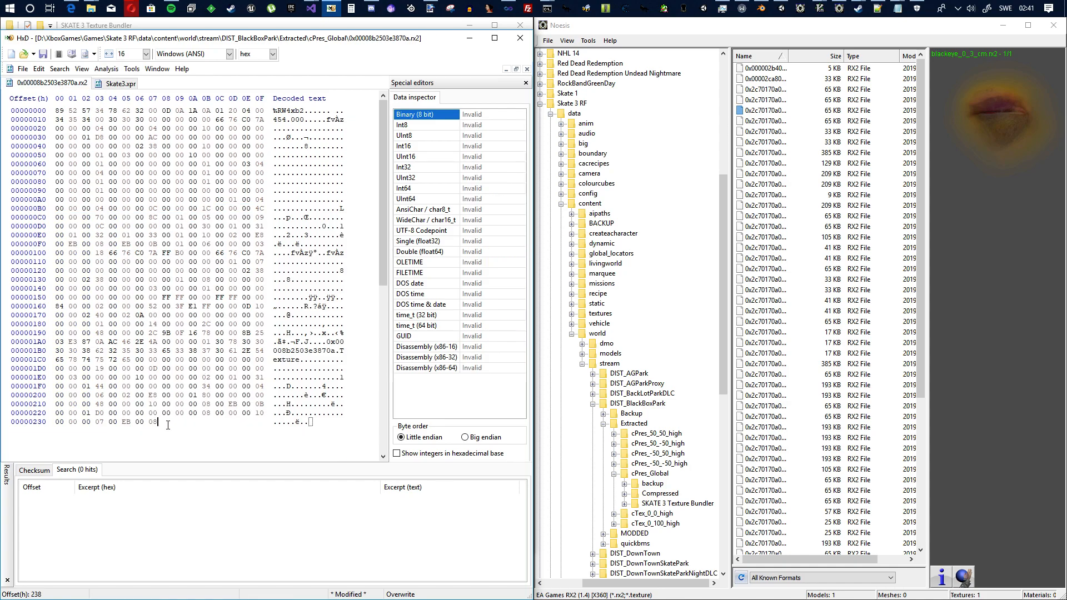
pyautogui.hotkey('ctrl', 'v')
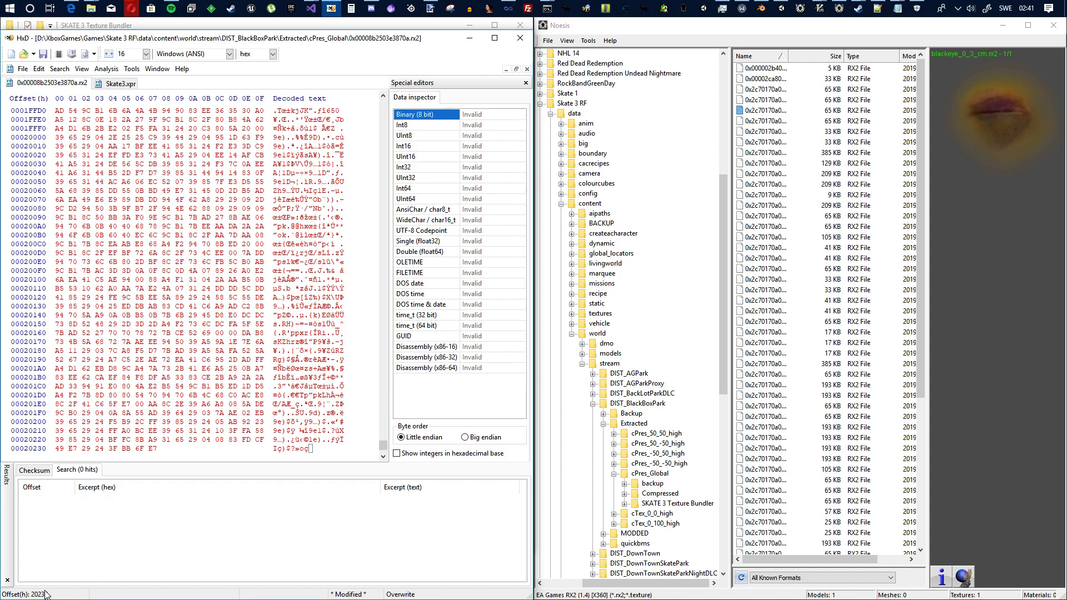
pyautogui.click(126, 84)
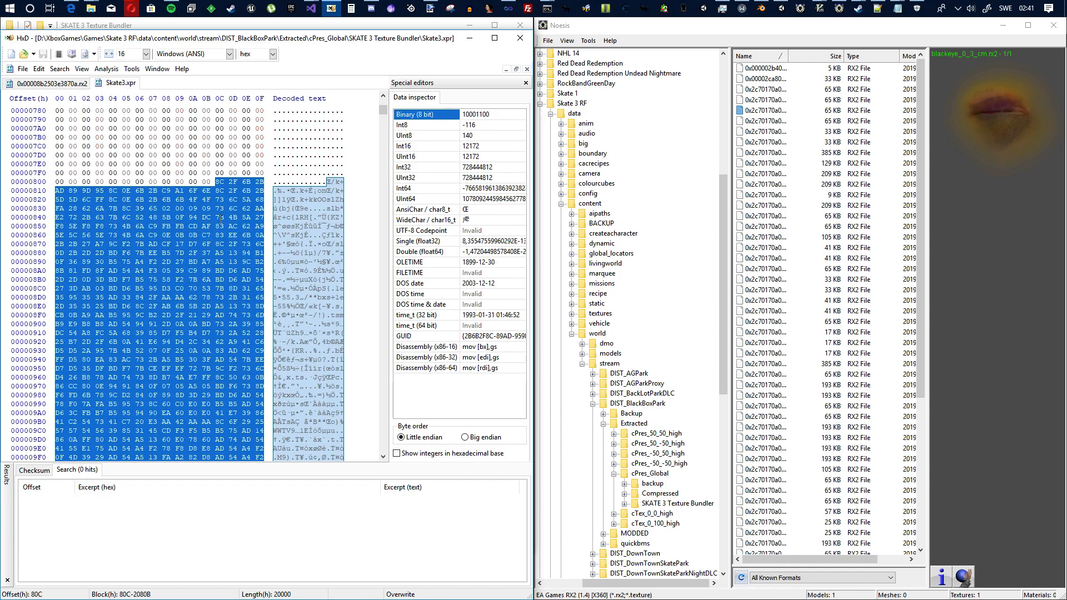
pyautogui.click(65, 83)
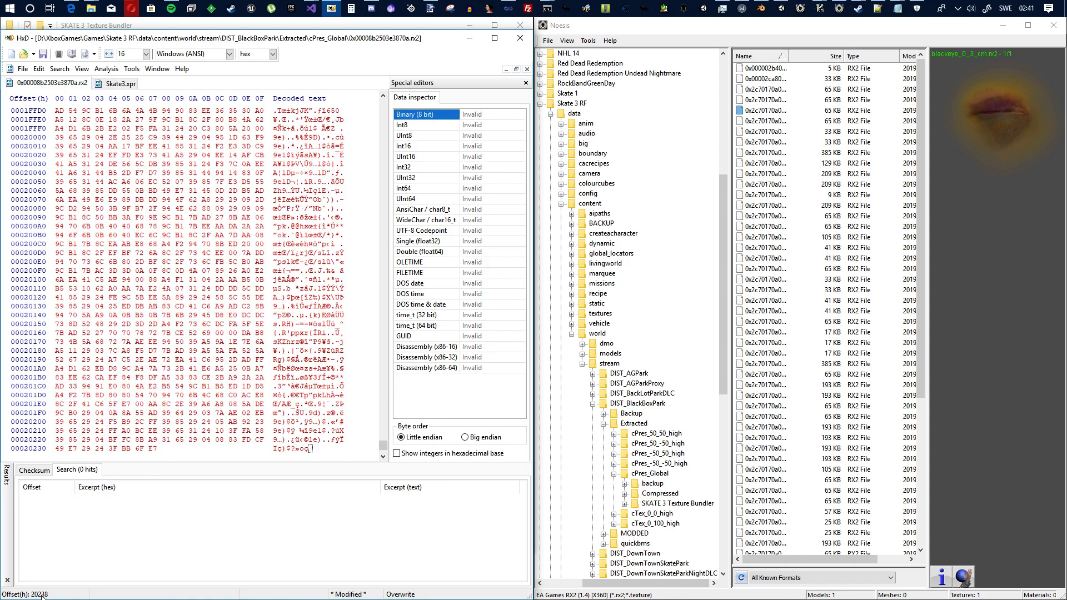
pyautogui.click(44, 55)
# Select the eight header bytes at offsets 68–6F in Skate3.xpr as the reference for the .rx2 header
pyautogui.moveTo(383, 446); pyautogui.dragTo(385, 100)
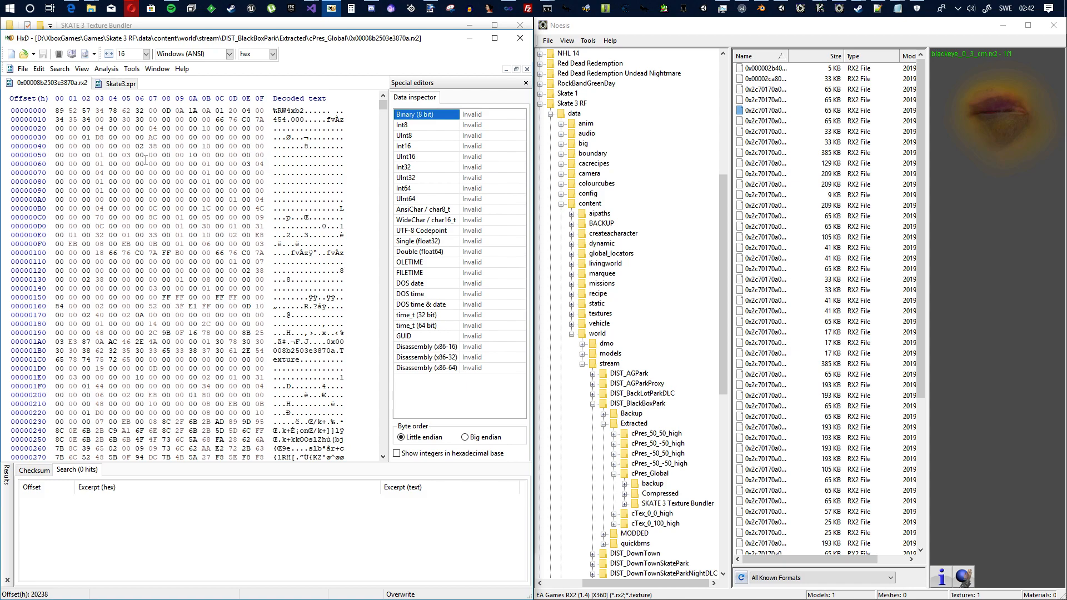
pyautogui.click(132, 83)
pyautogui.scroll(5, 198, 193)
pyautogui.moveTo(385, 111); pyautogui.dragTo(386, 102)
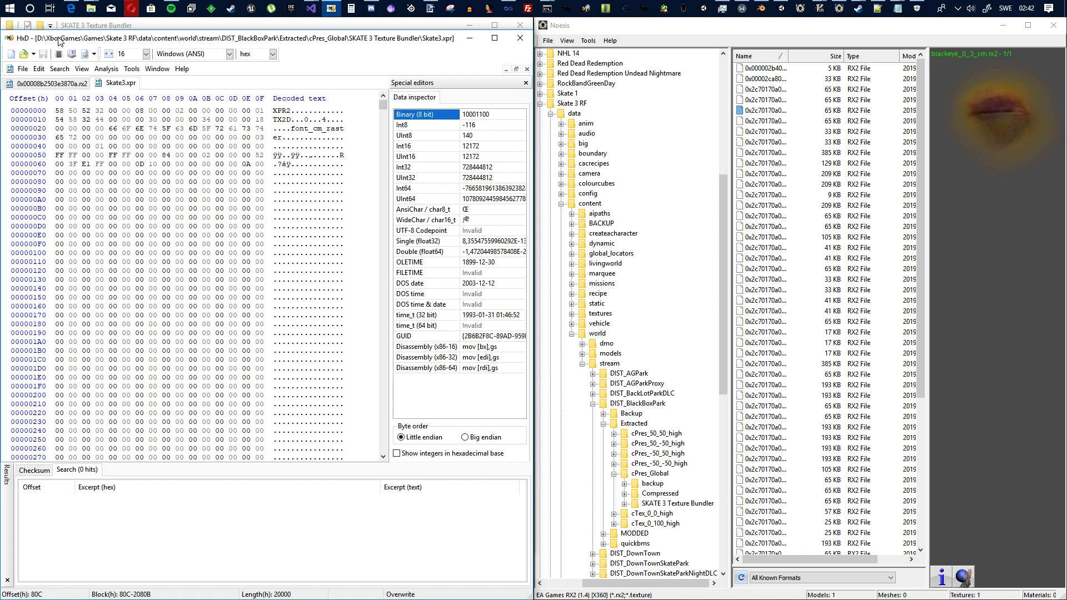
pyautogui.click(161, 164)
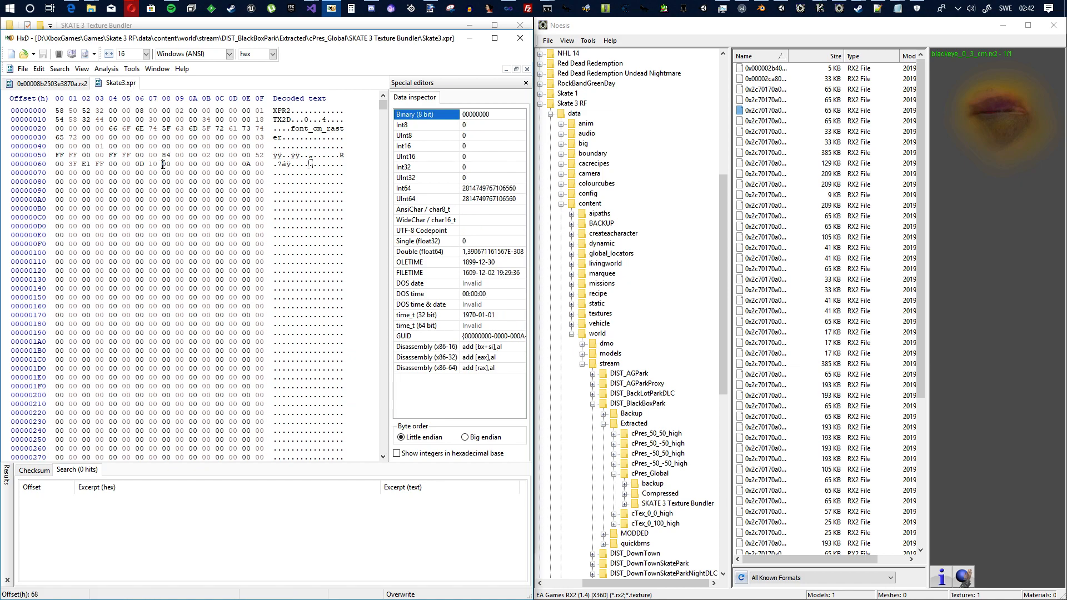
pyautogui.moveTo(163, 165); pyautogui.dragTo(264, 165)
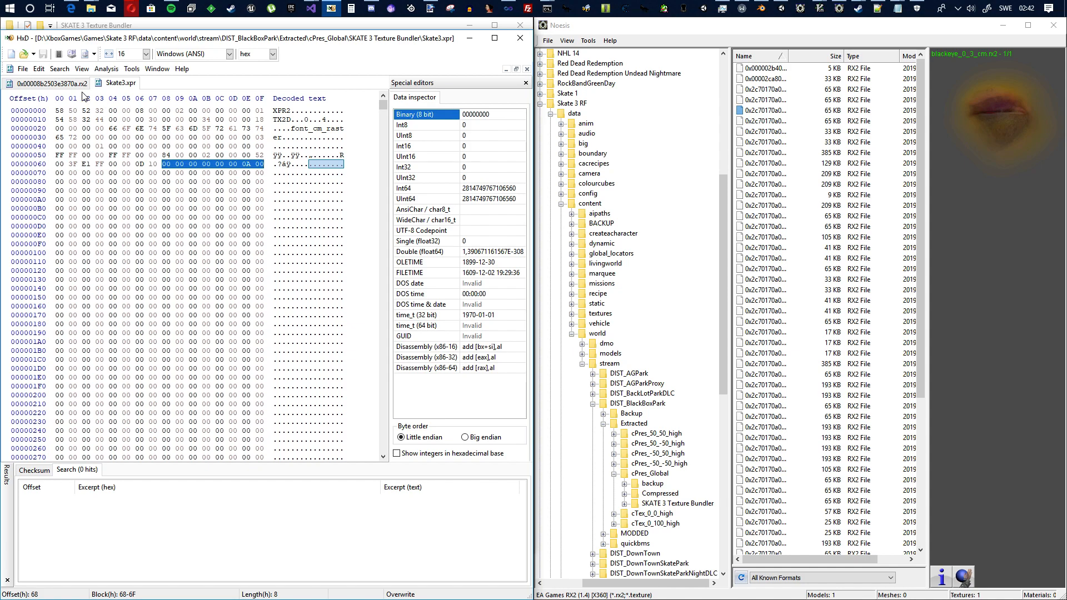
pyautogui.click(68, 85)
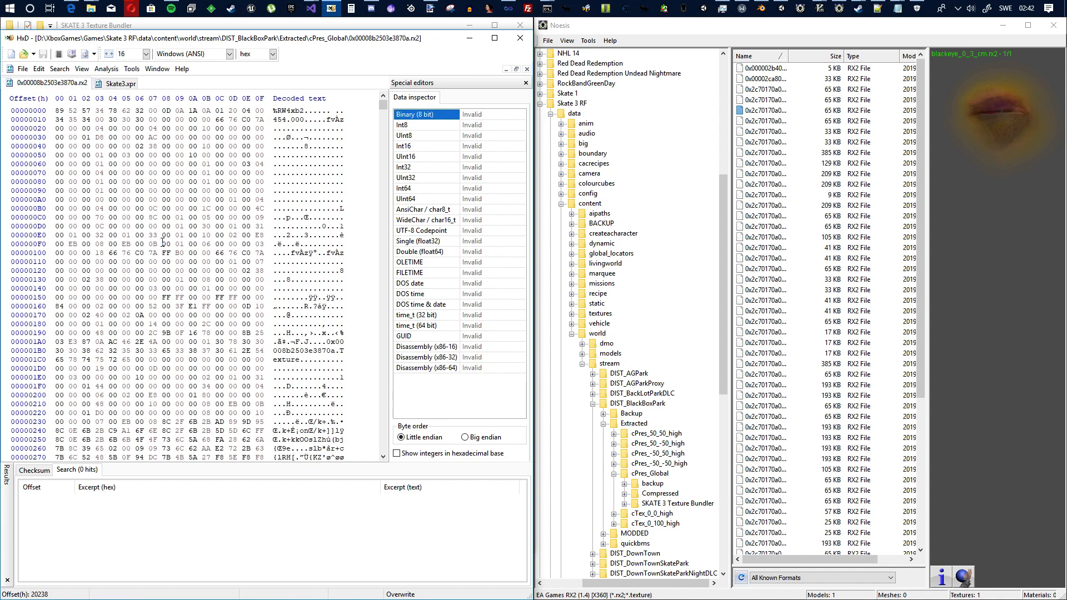
pyautogui.click(127, 84)
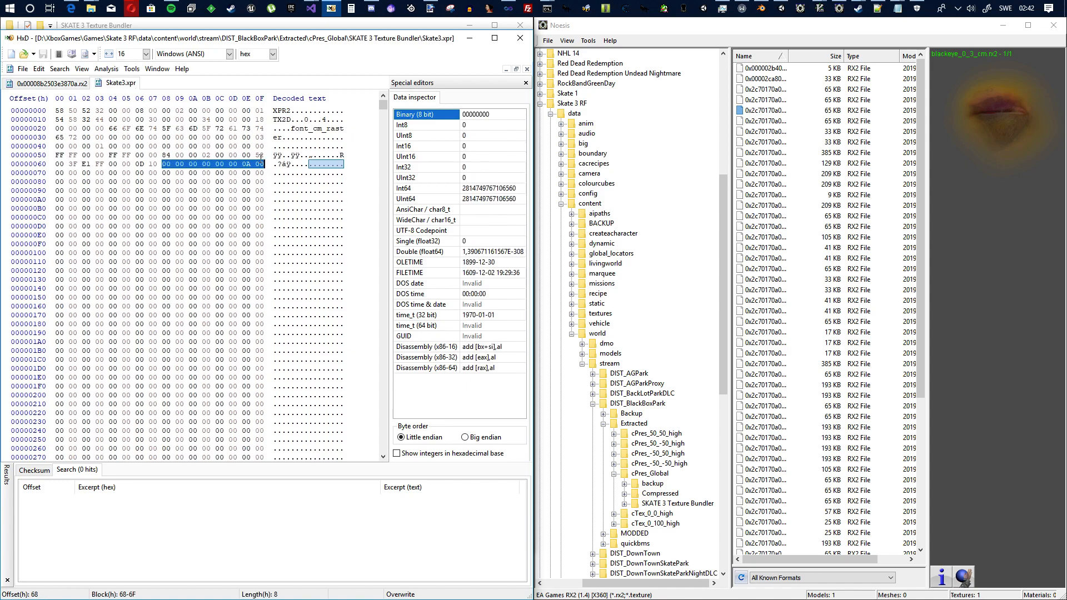
pyautogui.click(66, 84)
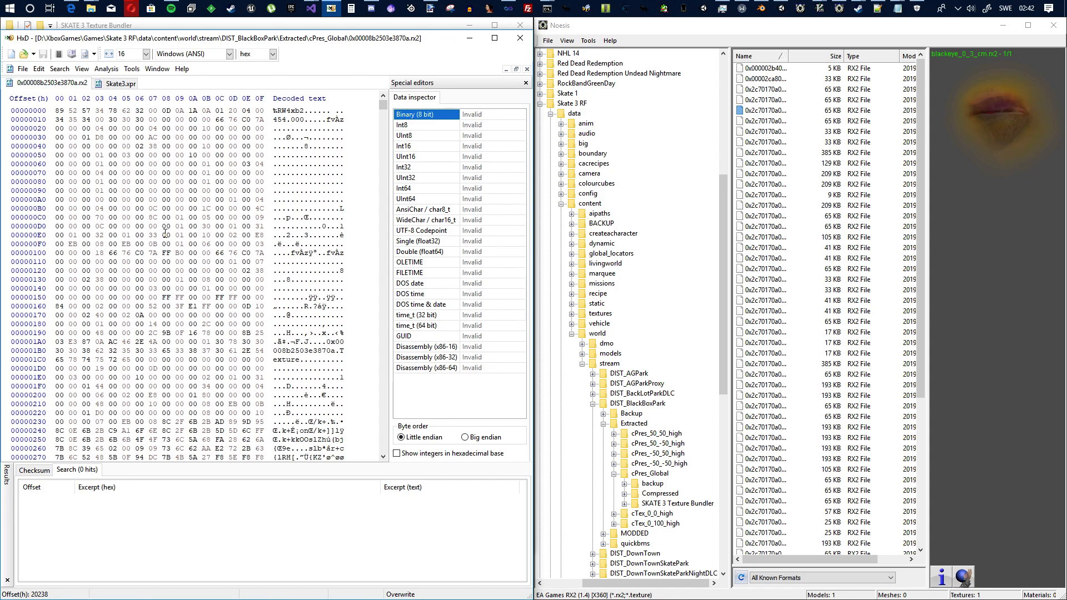
pyautogui.click(149, 306)
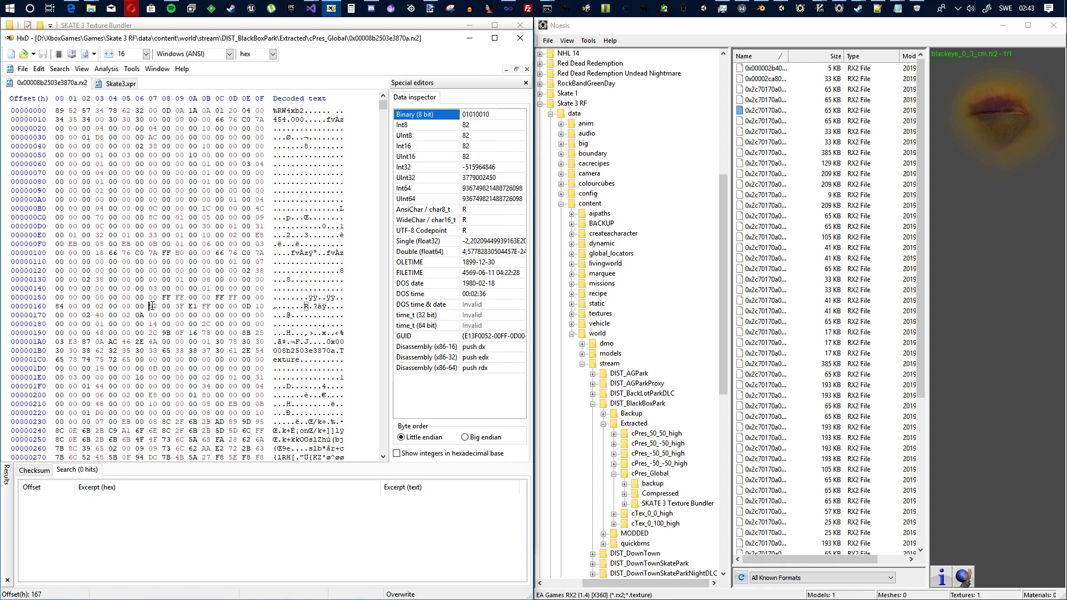
pyautogui.moveTo(149, 306); pyautogui.dragTo(157, 306)
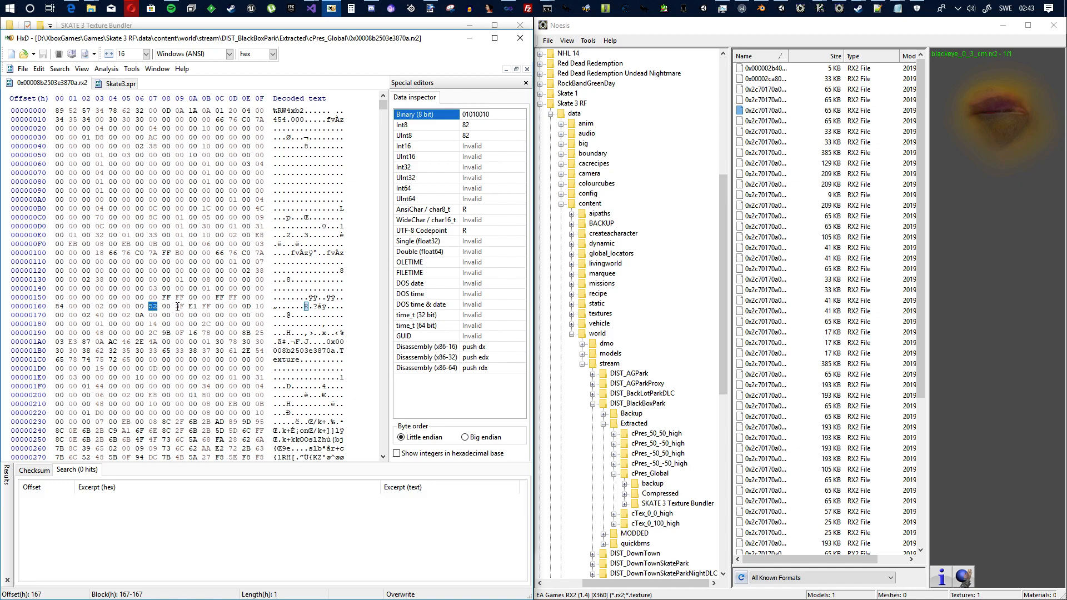
pyautogui.moveTo(152, 309); pyautogui.dragTo(265, 309)
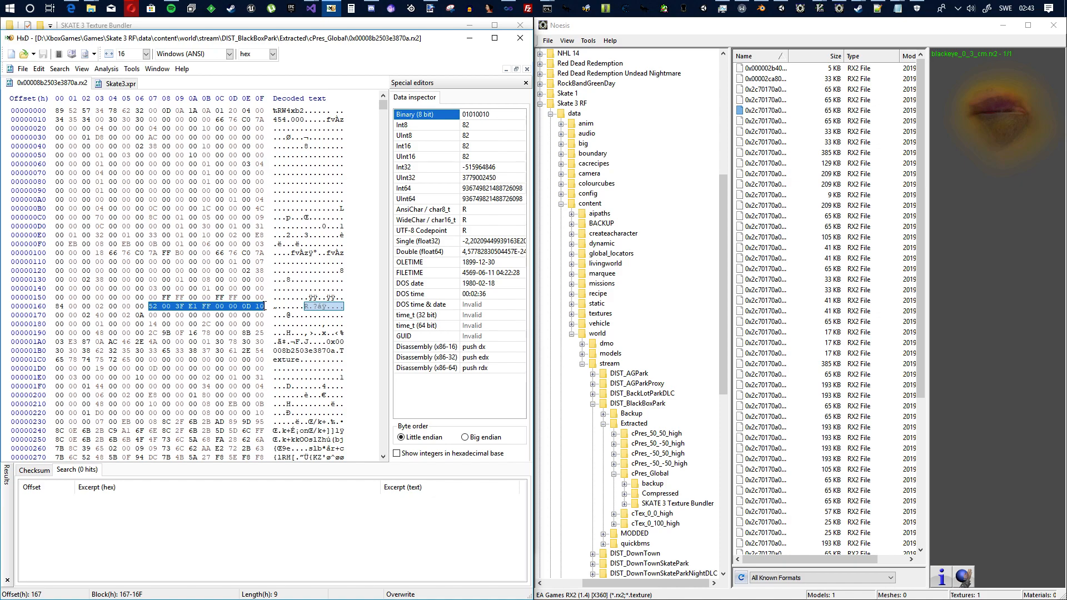
pyautogui.click(146, 306)
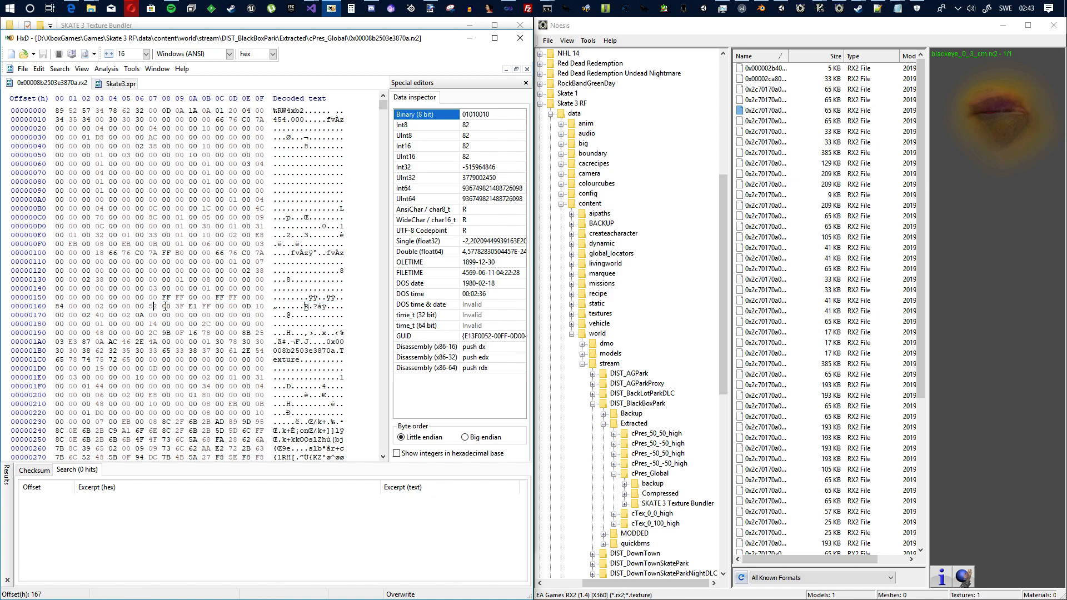
pyautogui.click(159, 306)
pyautogui.moveTo(159, 306); pyautogui.dragTo(263, 309)
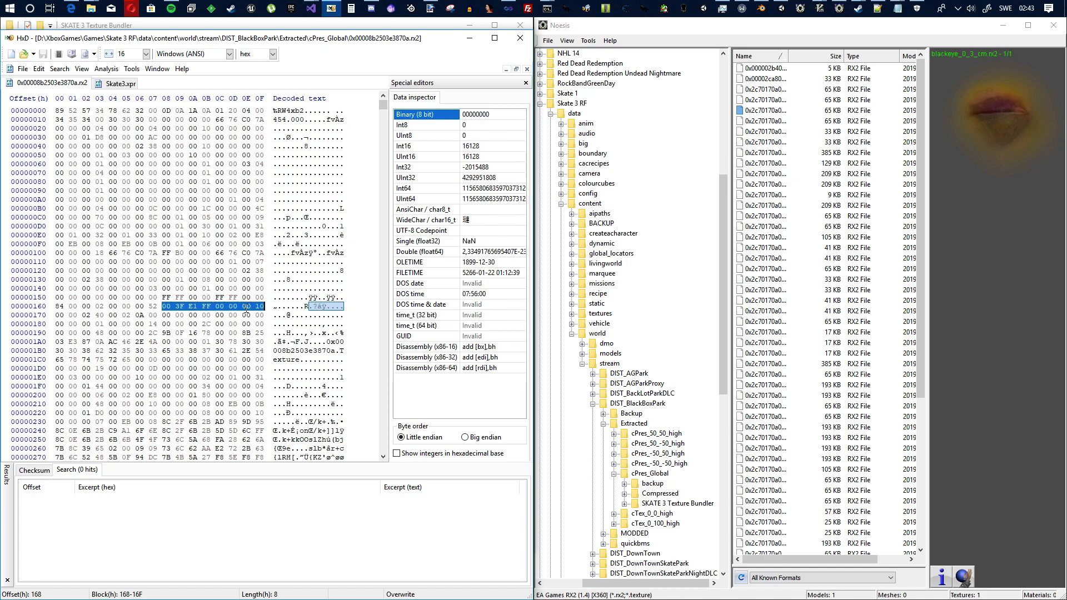
pyautogui.click(266, 309)
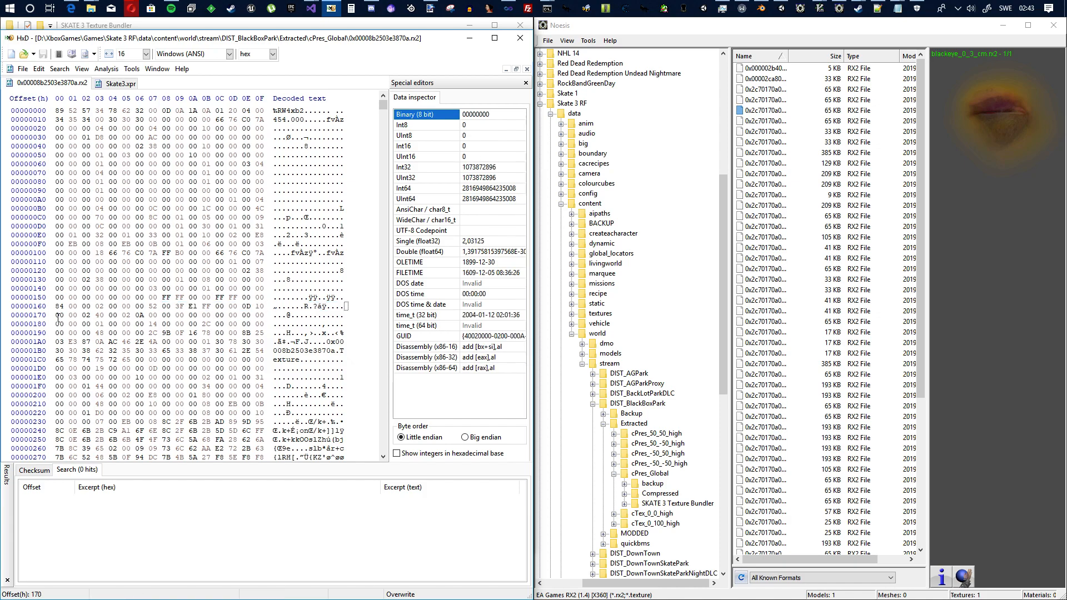
pyautogui.click(56, 316)
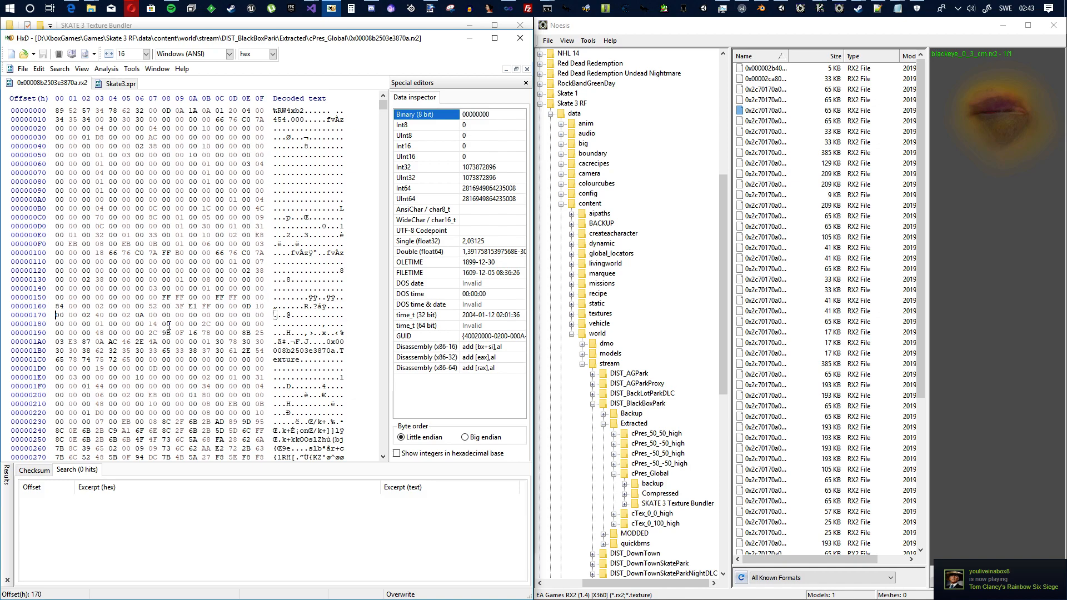
pyautogui.hotkey('ctrl', 'b')
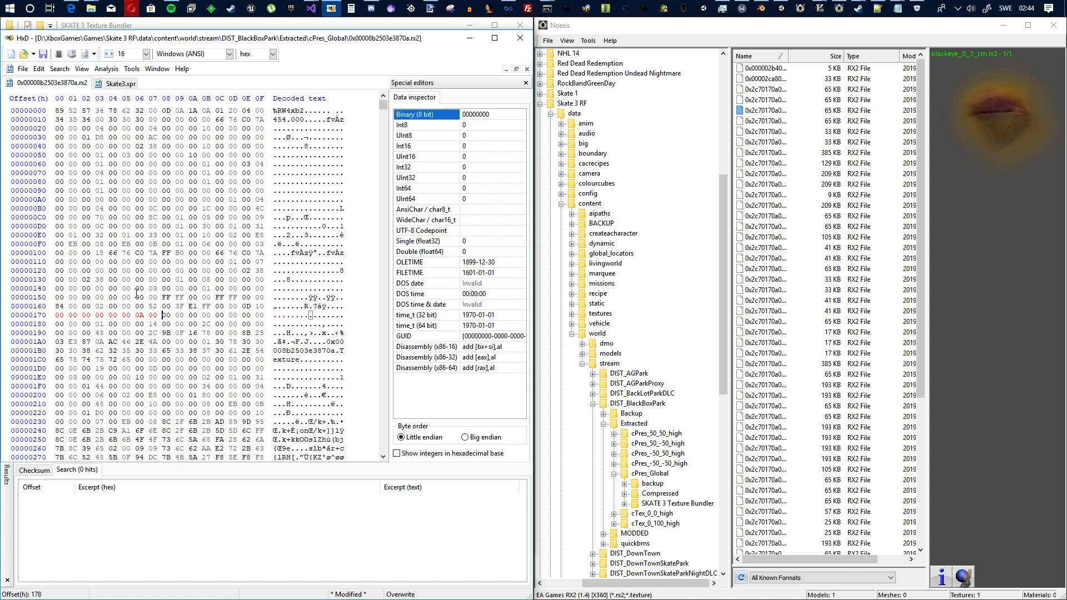
pyautogui.click(43, 54)
# Compare the four size bytes at offsets 54–57 of the .rx2 file with those at offsets 8–B of Skate3.xpr
pyautogui.click(109, 157)
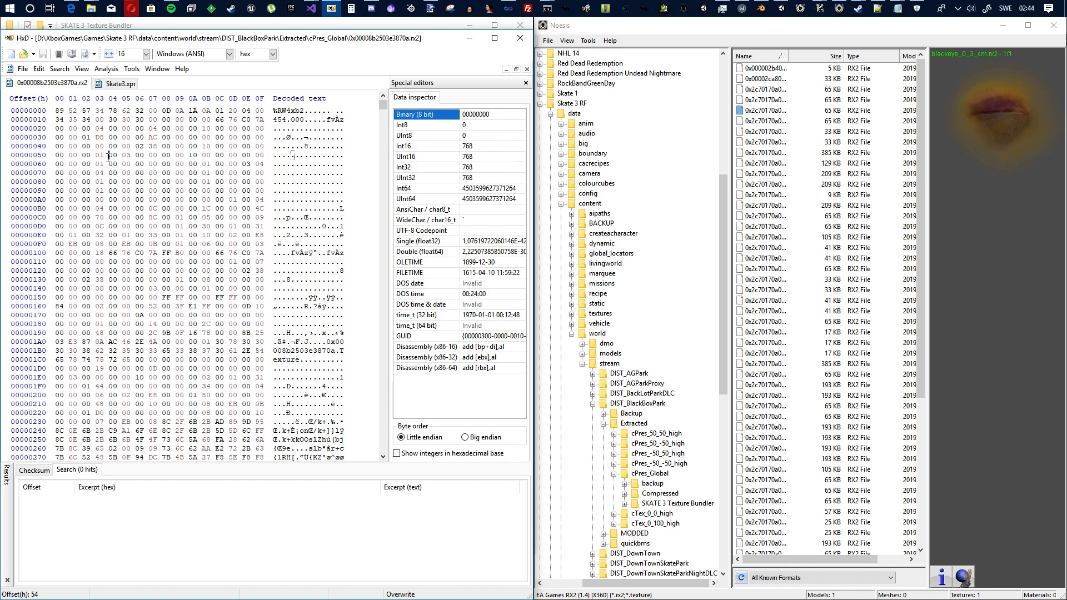
pyautogui.moveTo(109, 156); pyautogui.dragTo(163, 158)
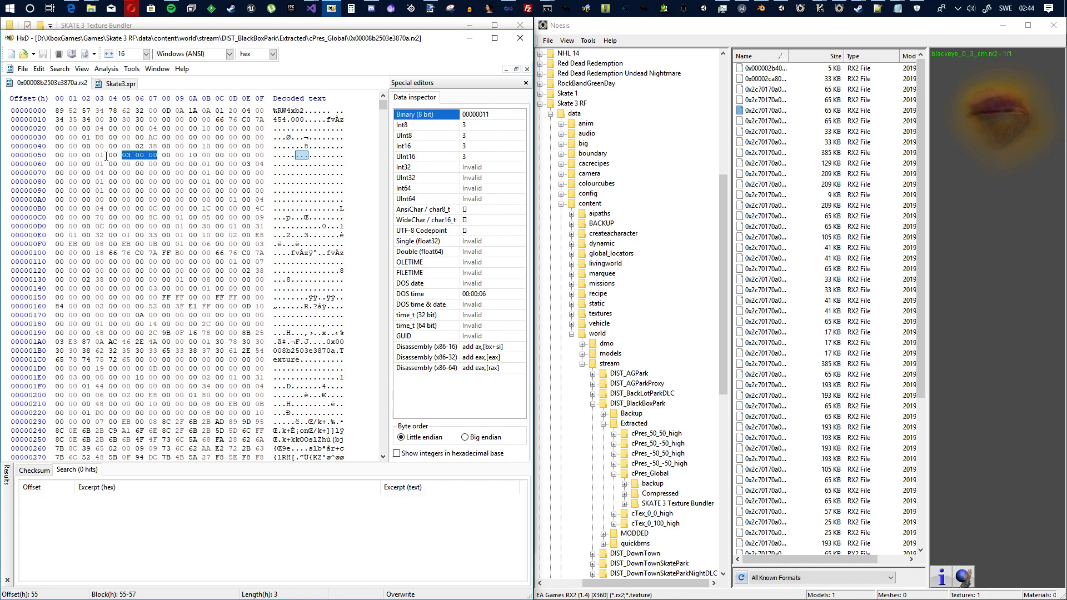
pyautogui.moveTo(112, 156); pyautogui.dragTo(159, 156)
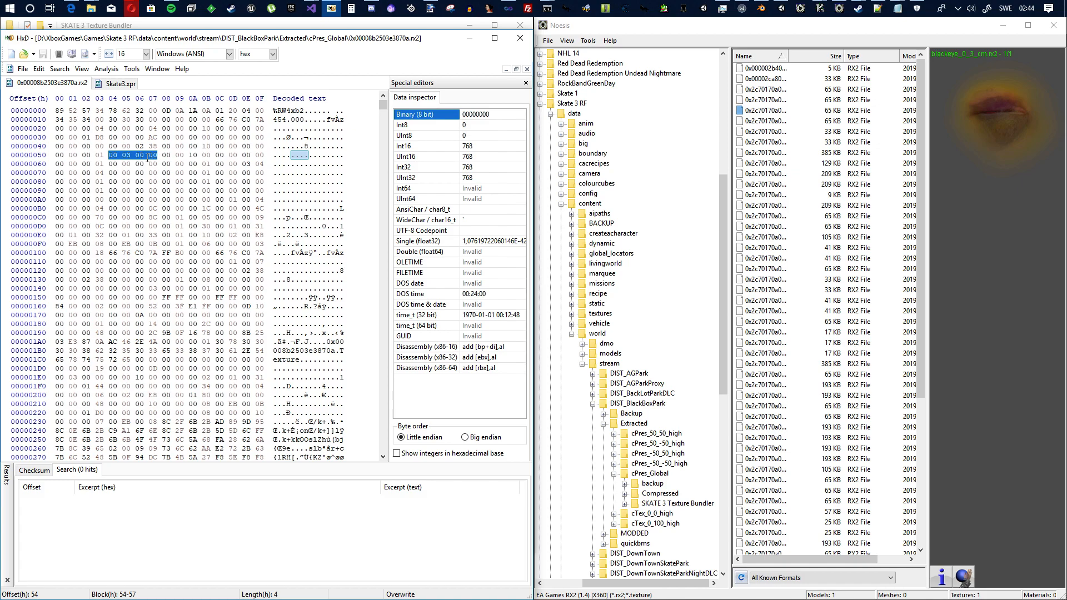
pyautogui.click(120, 83)
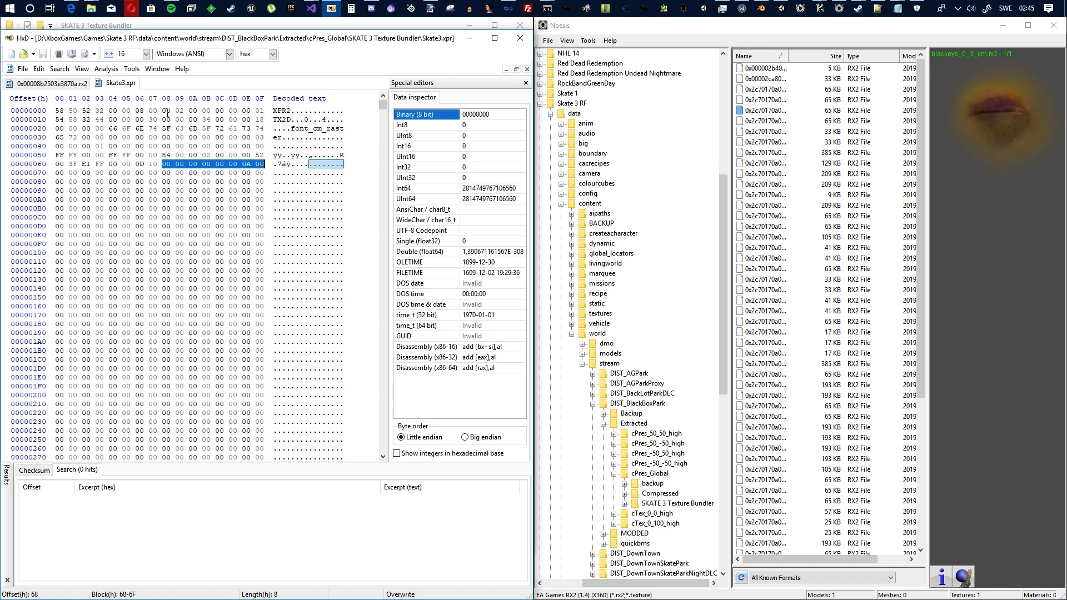
pyautogui.moveTo(163, 111); pyautogui.dragTo(211, 111)
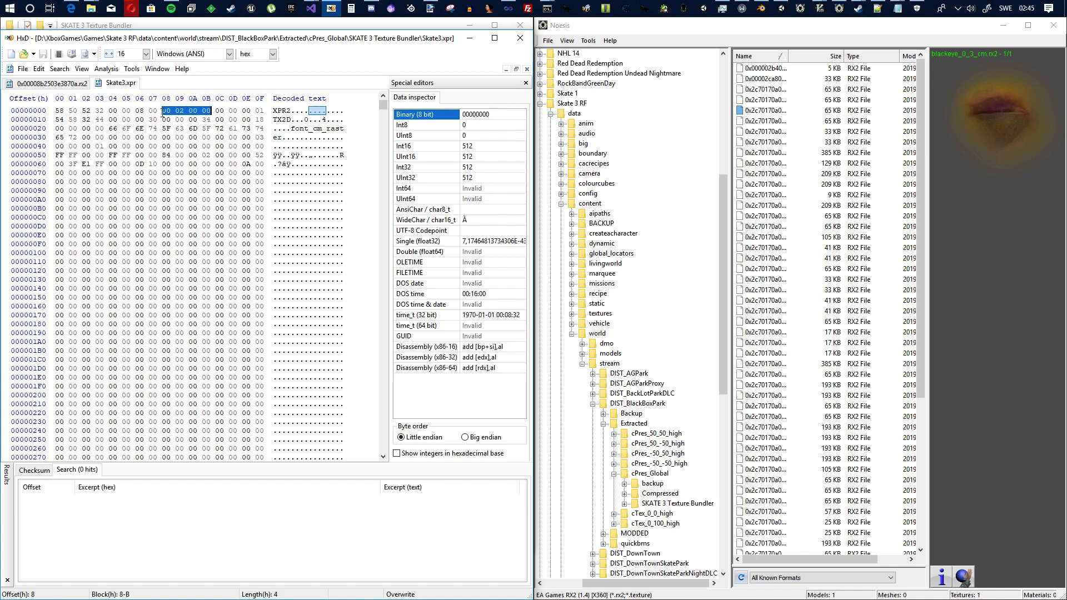
pyautogui.click(162, 111)
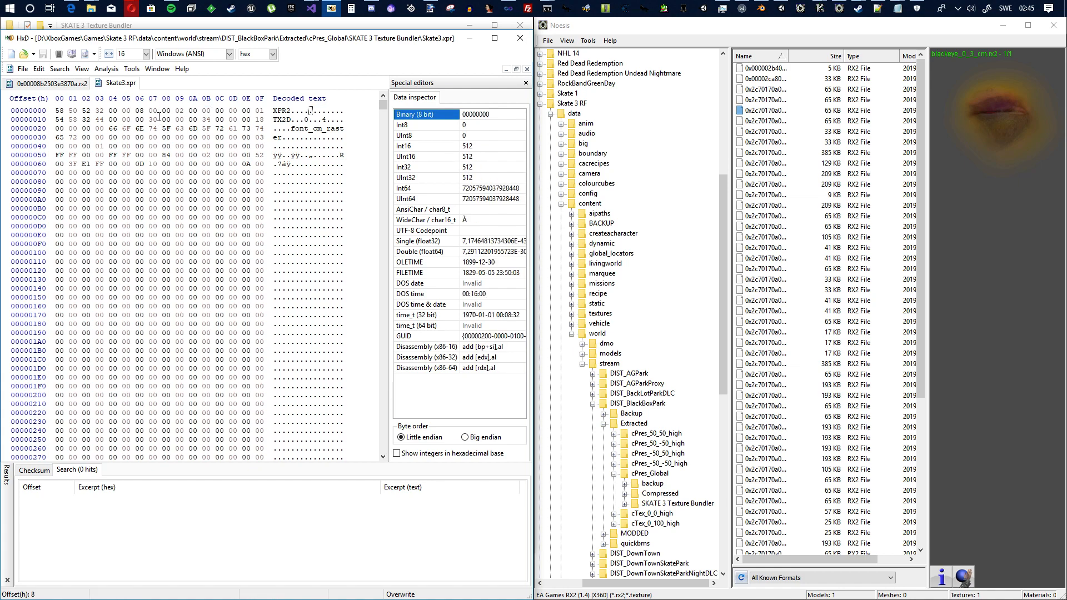
# Check the length of the Skate3.xpr texture data from offset 80C to the file end, and return to the .rx2 file
pyautogui.scroll(-20, 159, 117)
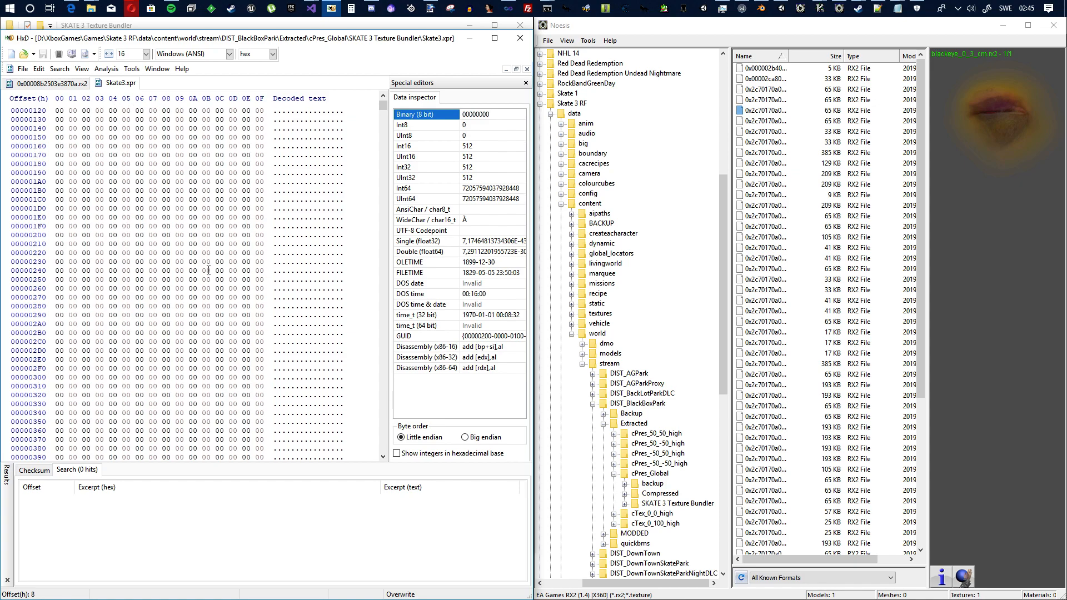
pyautogui.scroll(-14, 206, 274)
pyautogui.click(219, 261)
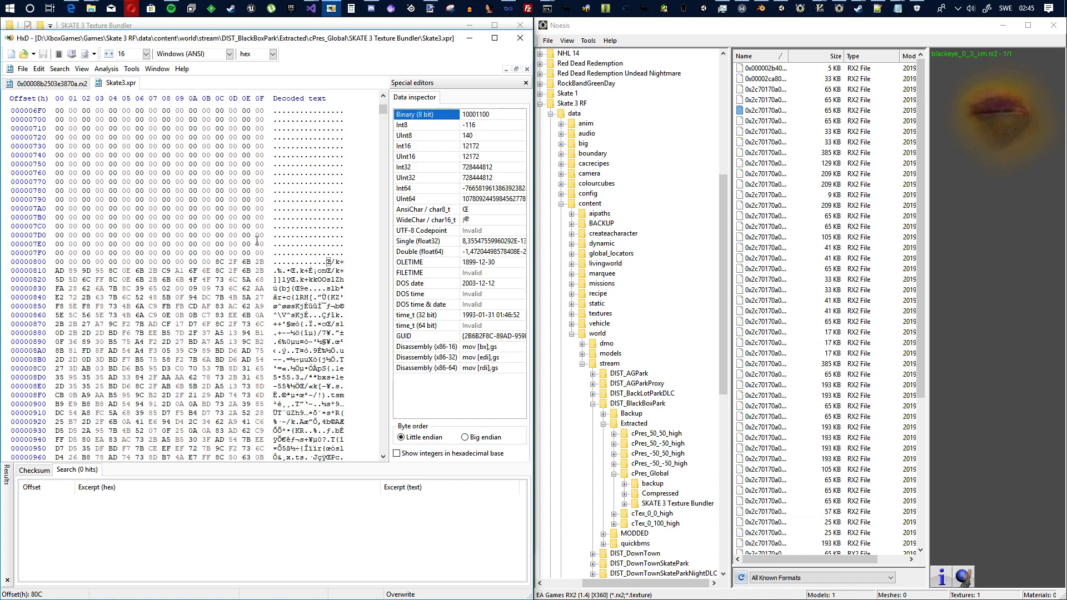
pyautogui.moveTo(383, 110); pyautogui.dragTo(383, 447)
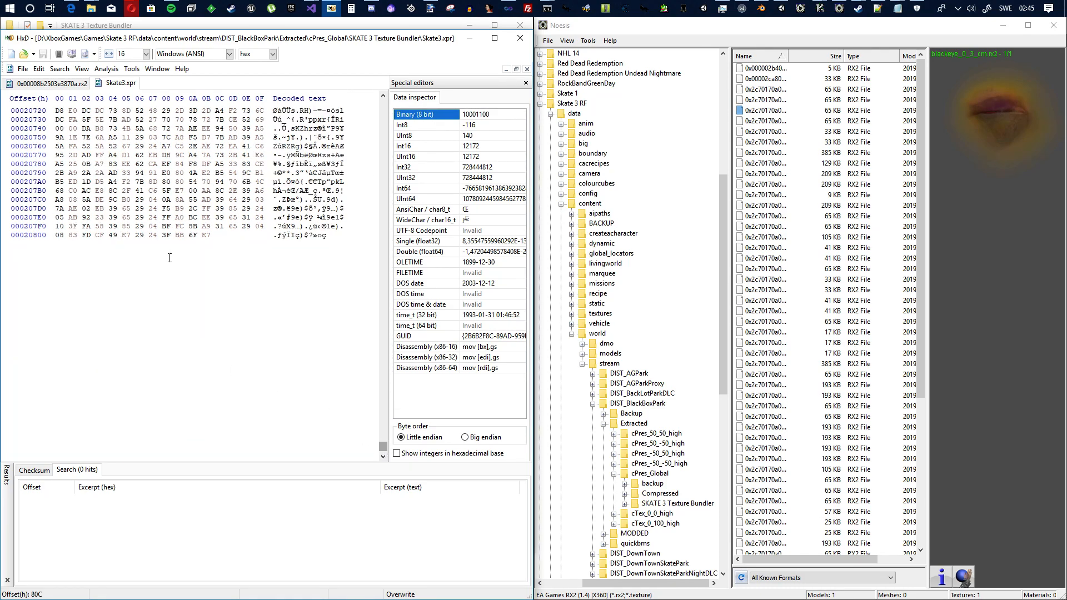
pyautogui.keyDown('shift'); pyautogui.click(218, 236); pyautogui.keyUp('shift')
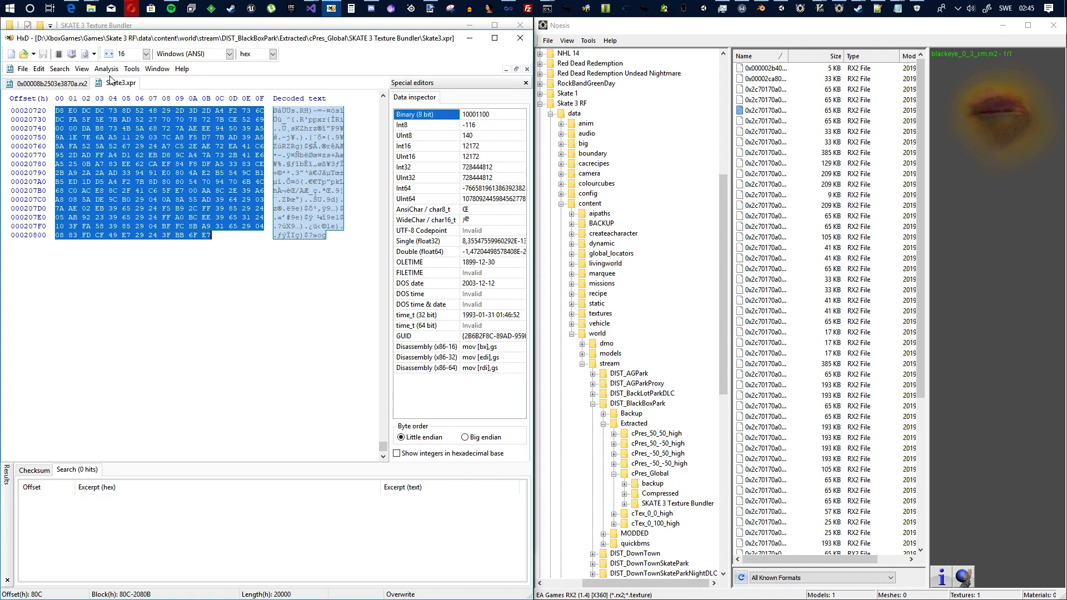
pyautogui.click(76, 83)
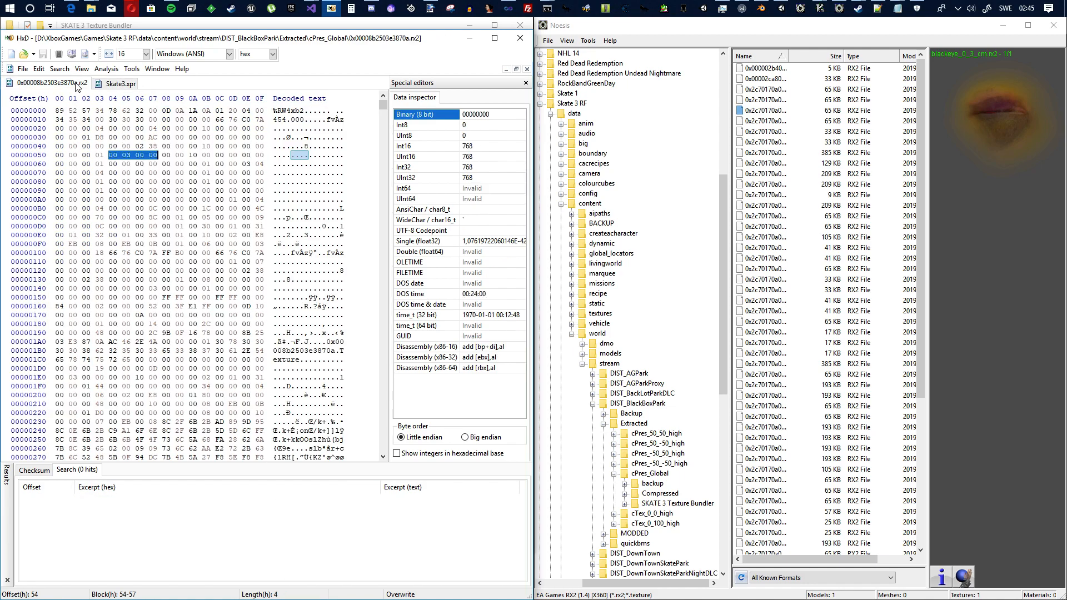
# Change the size bytes at offsets 54–57 of the .rx2 file to 00 02 00 00 and save the file
pyautogui.click(115, 157)
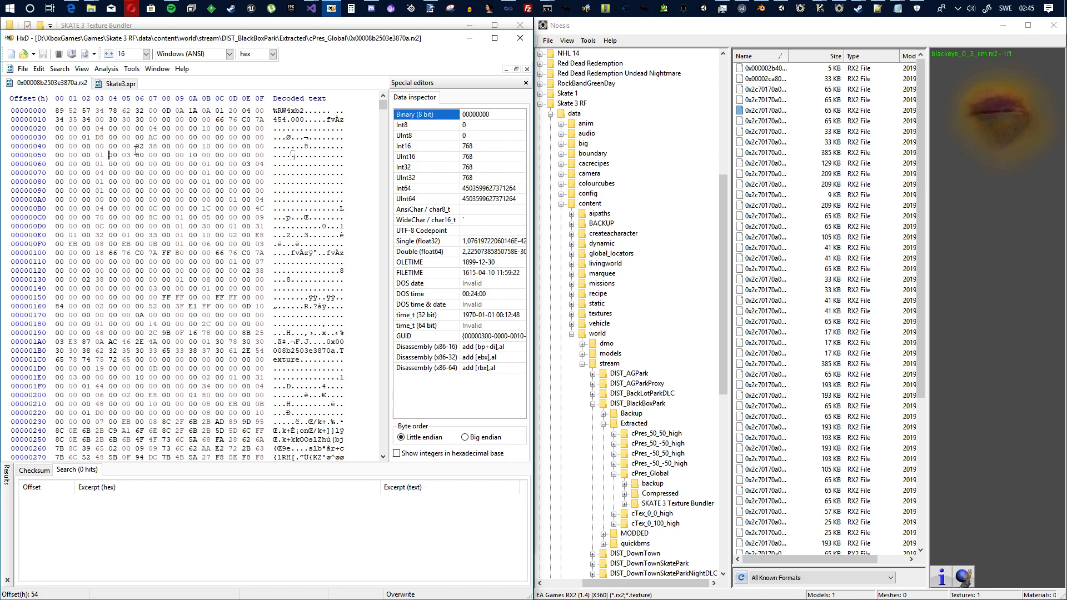
pyautogui.press('Right')
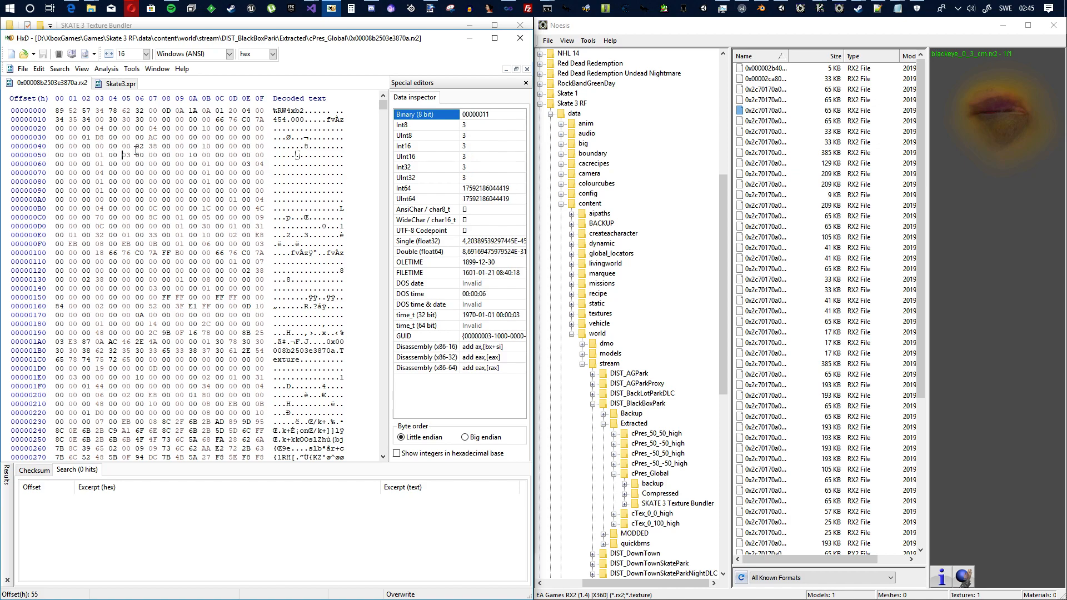
pyautogui.write('2')
pyautogui.press('Right')
pyautogui.press('Right')
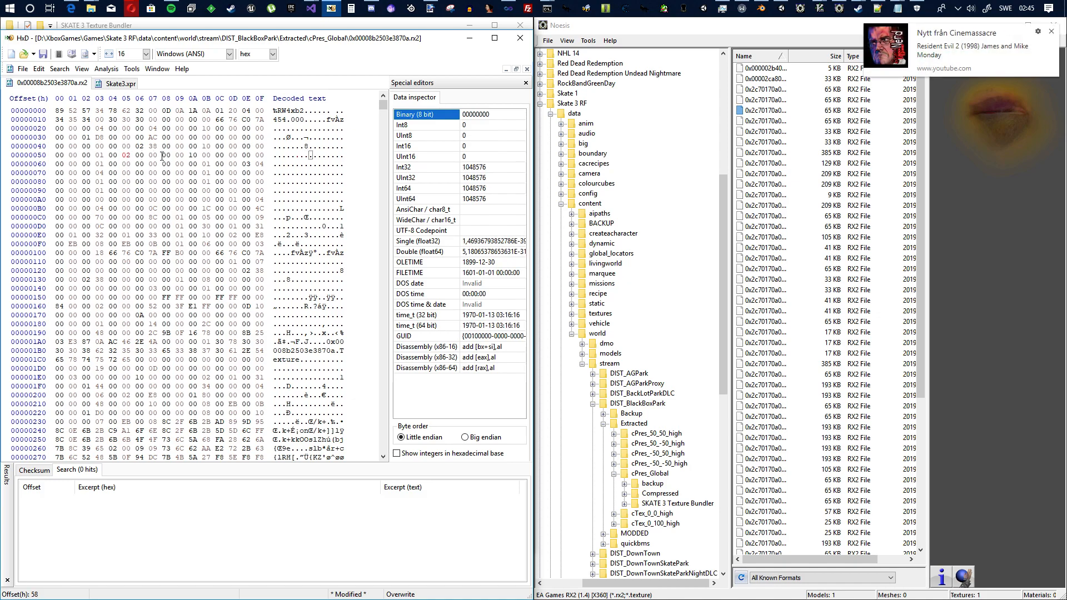
pyautogui.click(43, 54)
# Change the second size field at offsets 1E0–1E3 of the .rx2 file to 00 02 00 00 and save the file
pyautogui.click(57, 378)
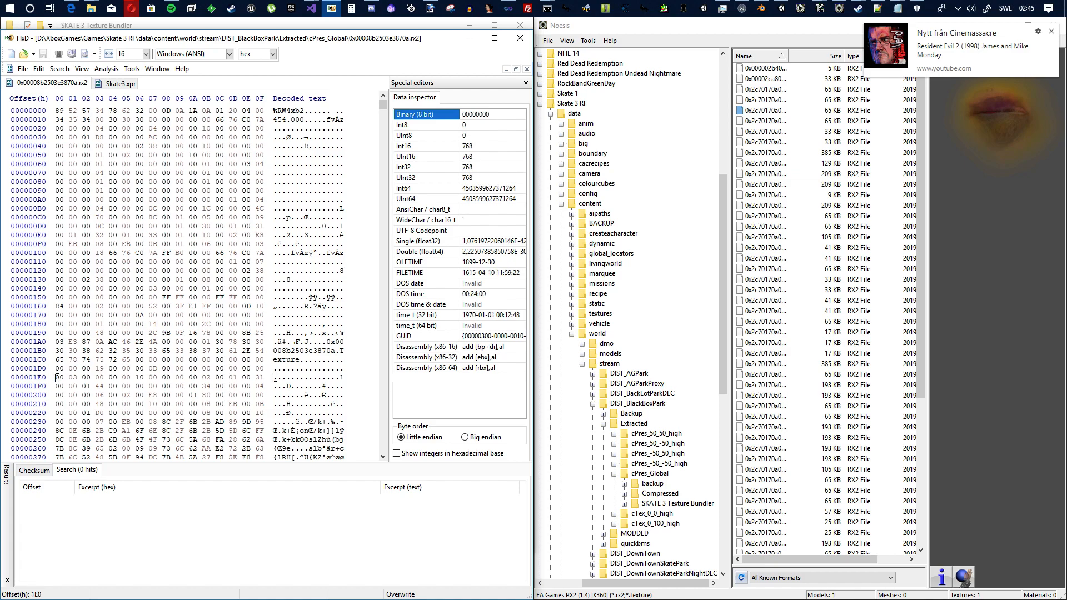
pyautogui.moveTo(72, 380); pyautogui.dragTo(78, 378)
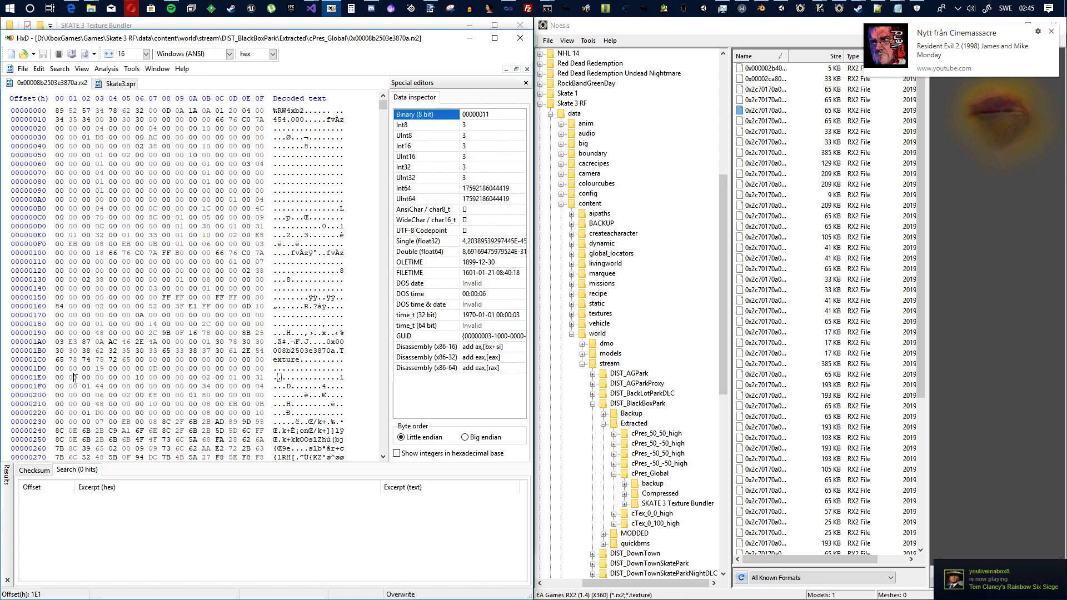
pyautogui.moveTo(58, 378); pyautogui.dragTo(101, 378)
pyautogui.click(56, 378)
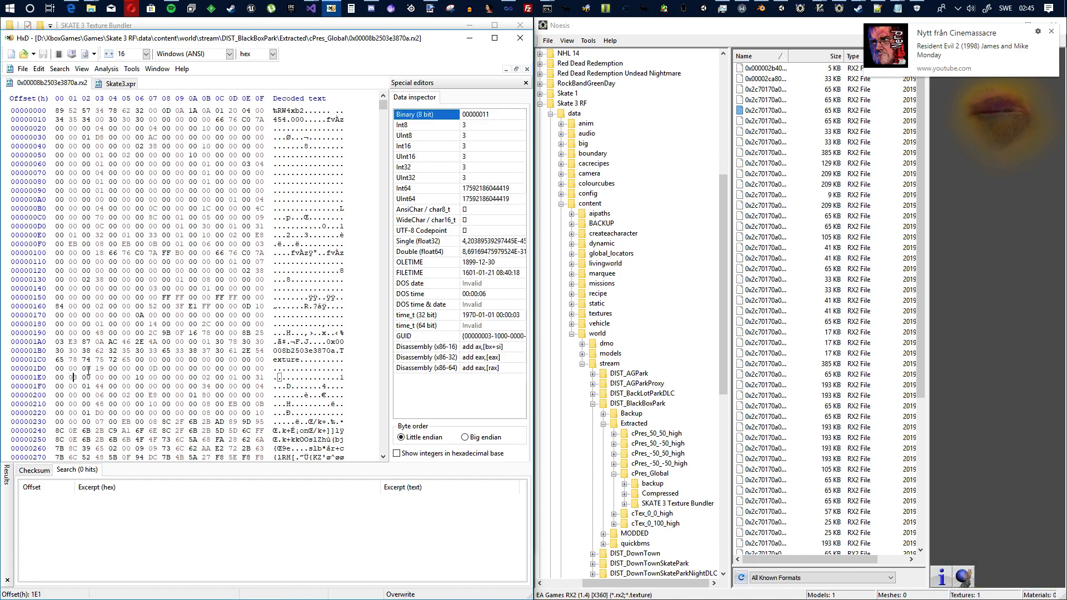
pyautogui.press('Right')
pyautogui.write('02')
pyautogui.press('Right')
pyautogui.press('Right')
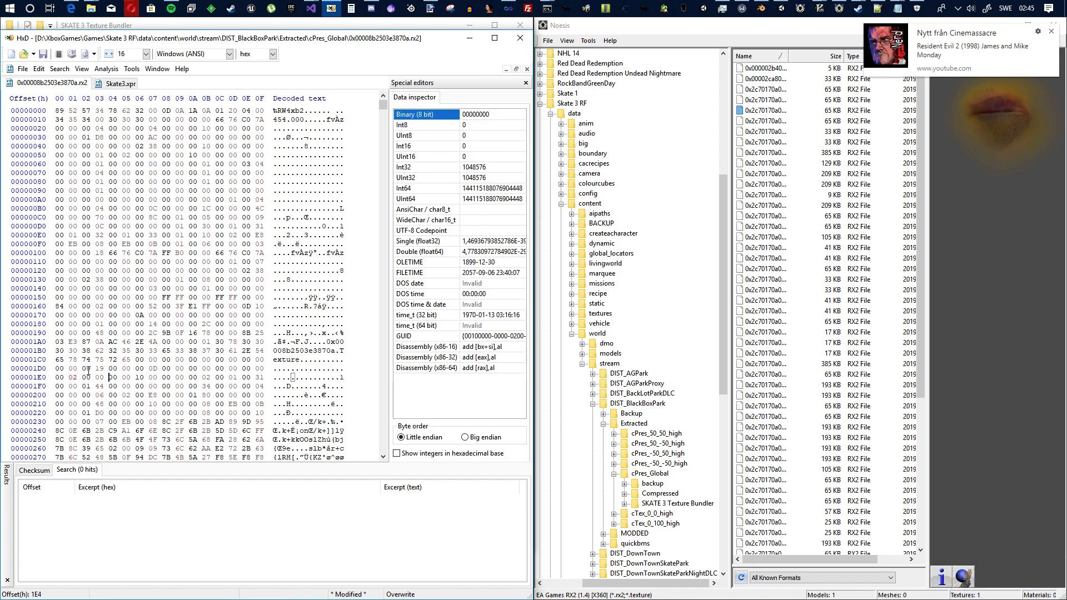
pyautogui.click(44, 56)
# Review Skate3.xpr and the .rx2 file, checking where the texture data begins at offset 238 of the .rx2 file
pyautogui.click(124, 86)
pyautogui.click(78, 84)
pyautogui.scroll(-4, 209, 286)
pyautogui.click(164, 315)
pyautogui.moveTo(383, 106)
pyautogui.mouseDown()
pyautogui.moveTo(379, 457)
pyautogui.moveTo(399, 102)
pyautogui.mouseUp()
pyautogui.scroll(4, 369, 435)
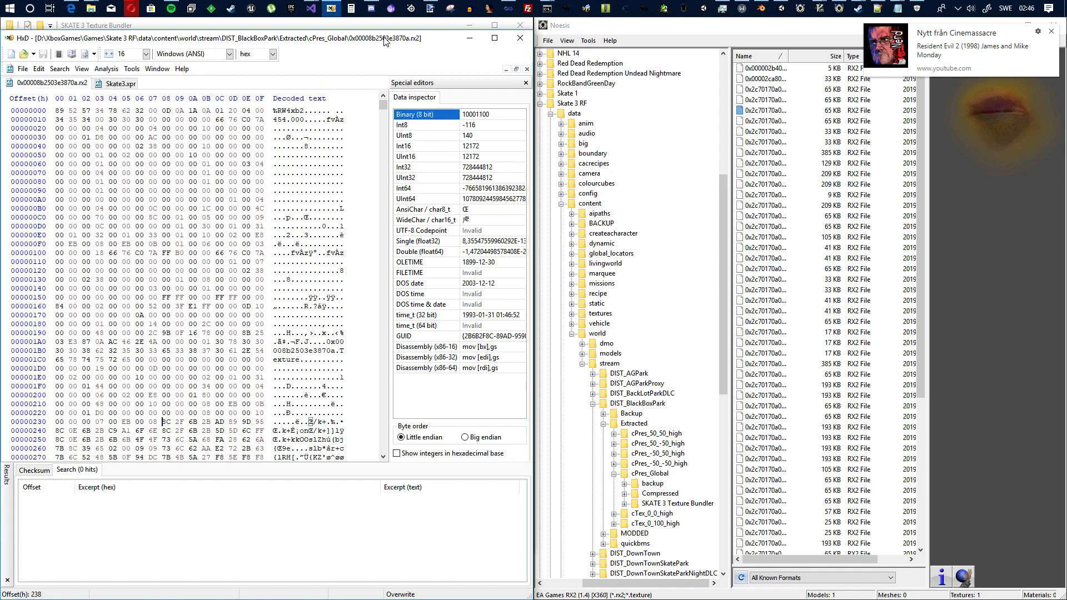
# Switch to File Explorer and look through the cPres_Global folder and its backup subfolder for the edited .rx2 file
pyautogui.click(409, 28)
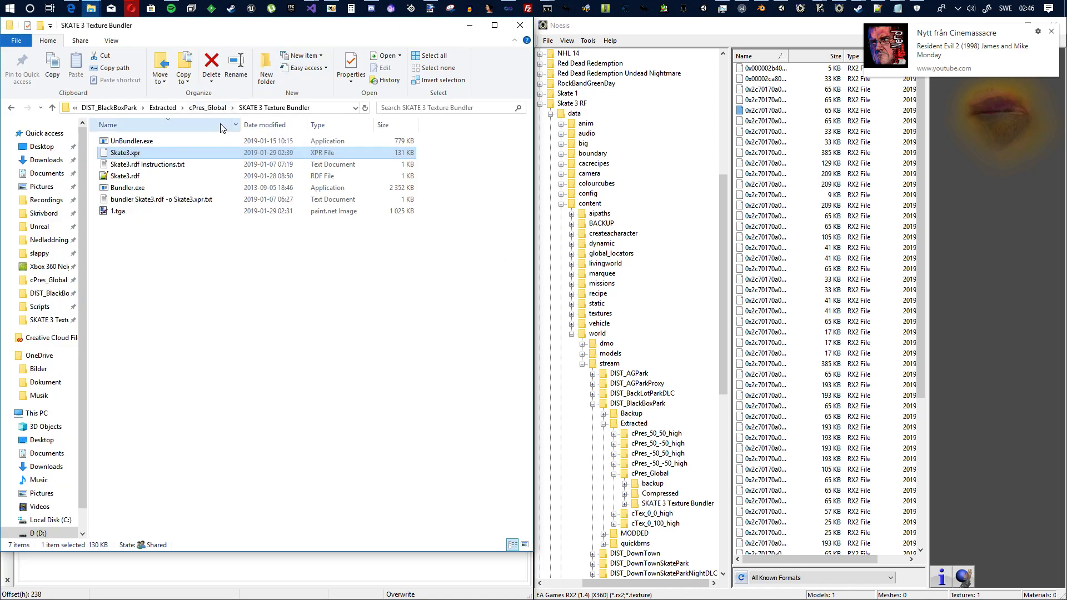
pyautogui.click(212, 108)
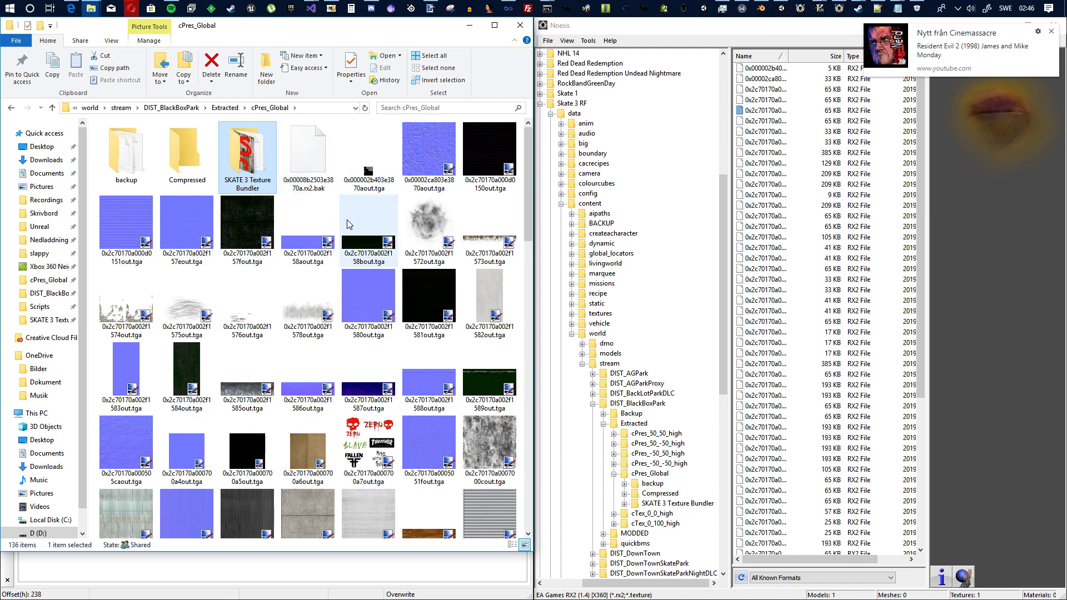
pyautogui.click(307, 182)
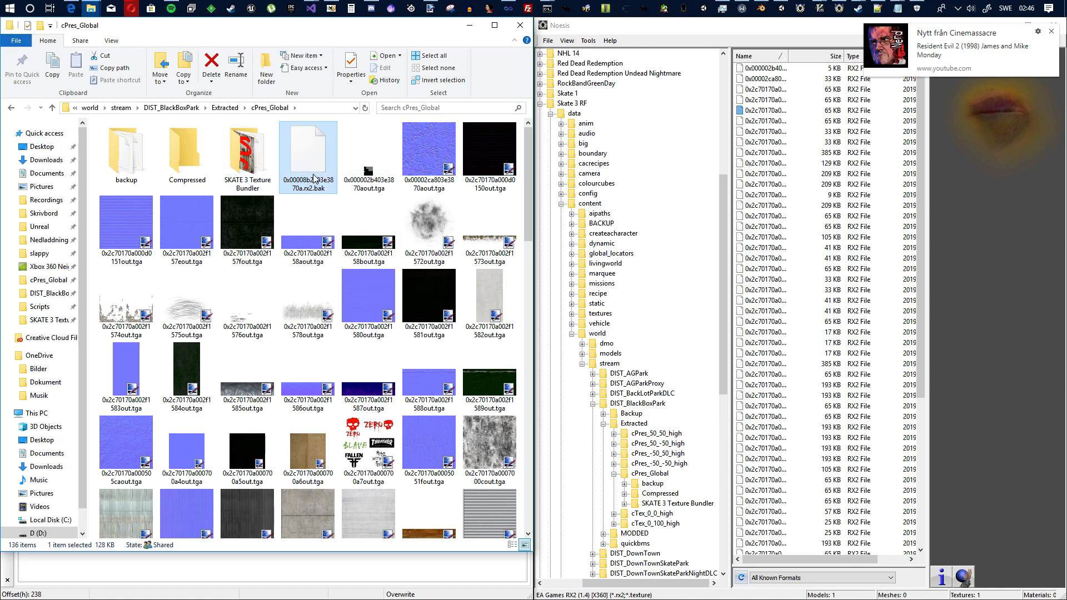
pyautogui.click(321, 188)
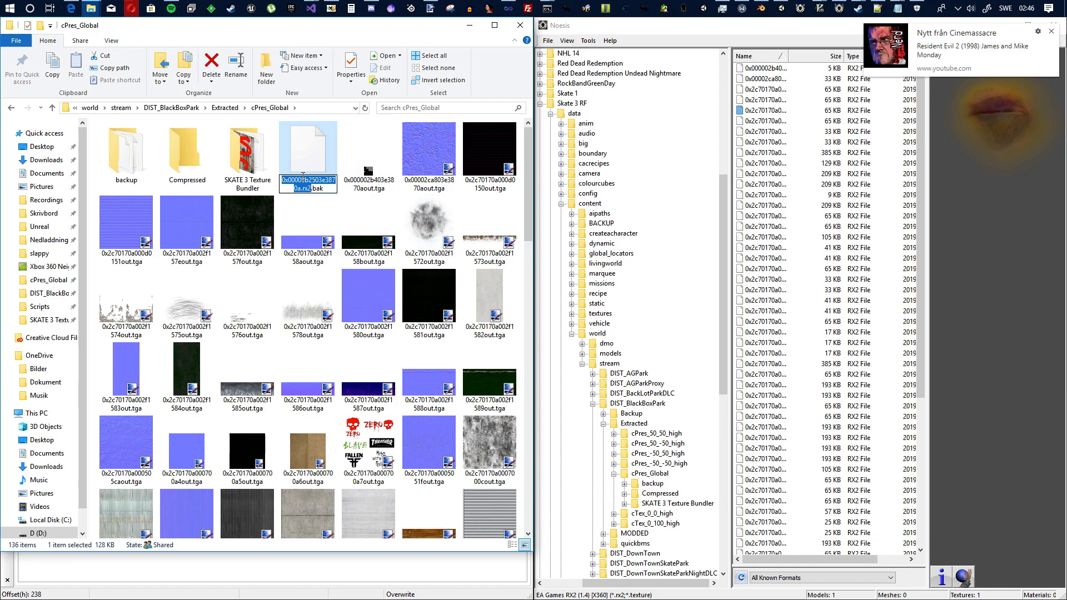
pyautogui.scroll(-5, 303, 184)
pyautogui.scroll(-5, 320, 199)
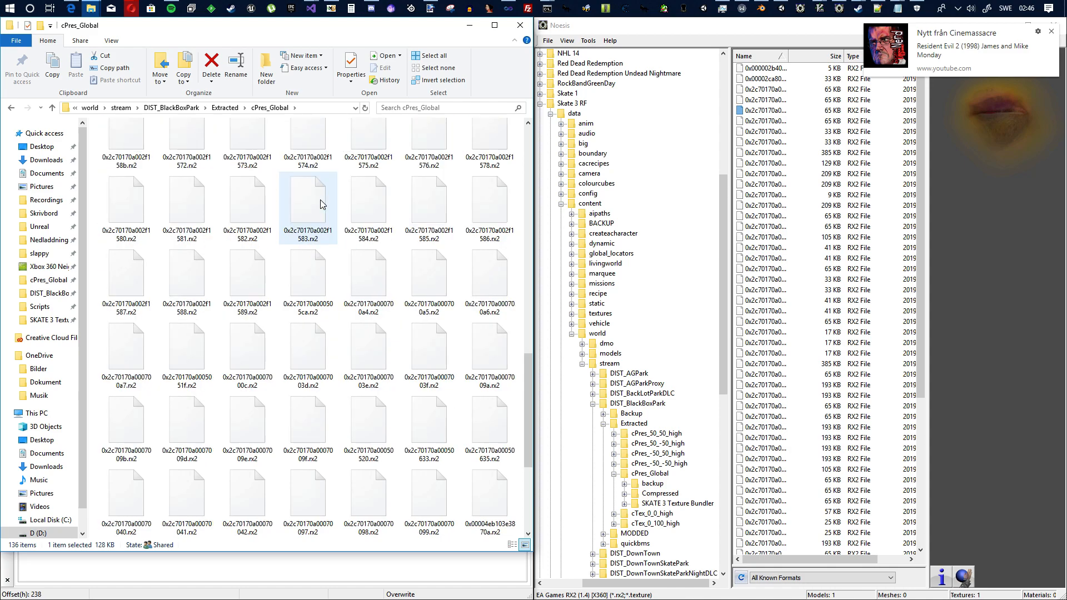
pyautogui.scroll(10, 321, 206)
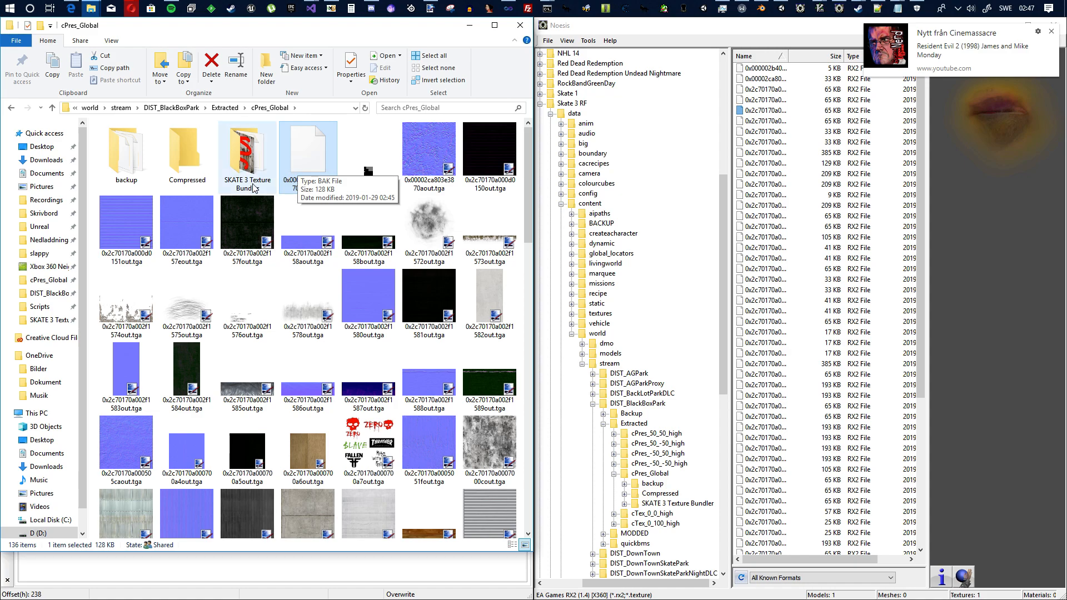
pyautogui.doubleClick(139, 160)
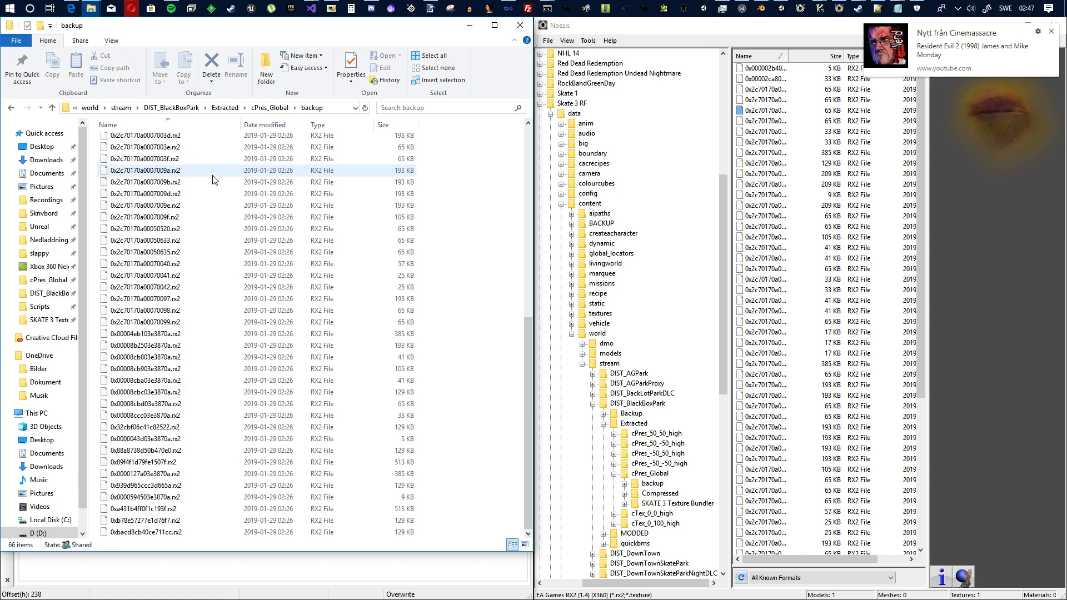
pyautogui.click(278, 108)
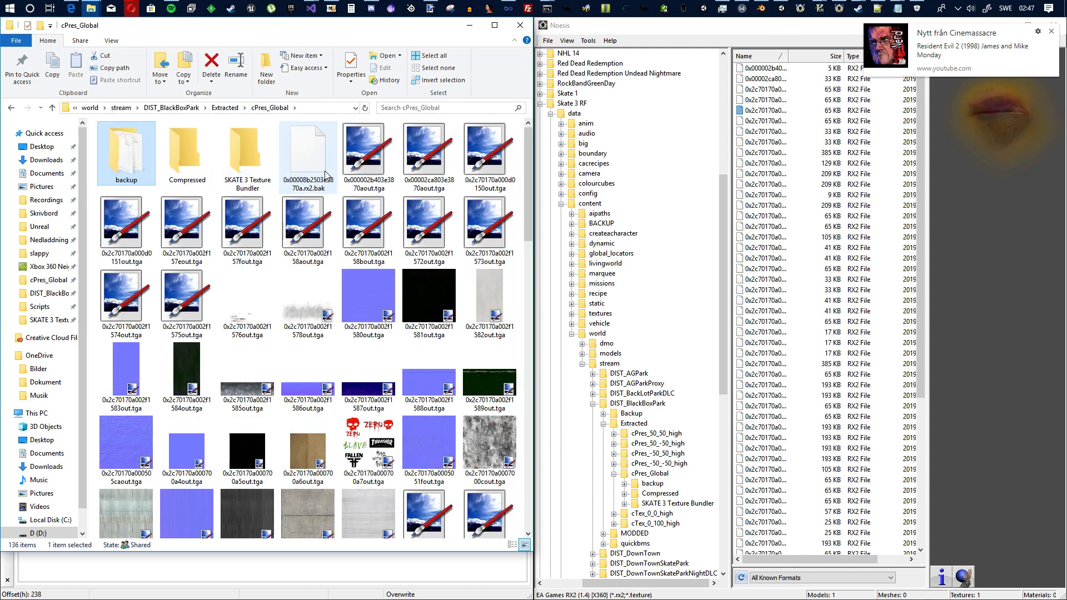
# Copy the name 0x00008b2503e3870a.rx2 from the .bak file in cPres_Global, leaving out the .bak extension
pyautogui.click(300, 188)
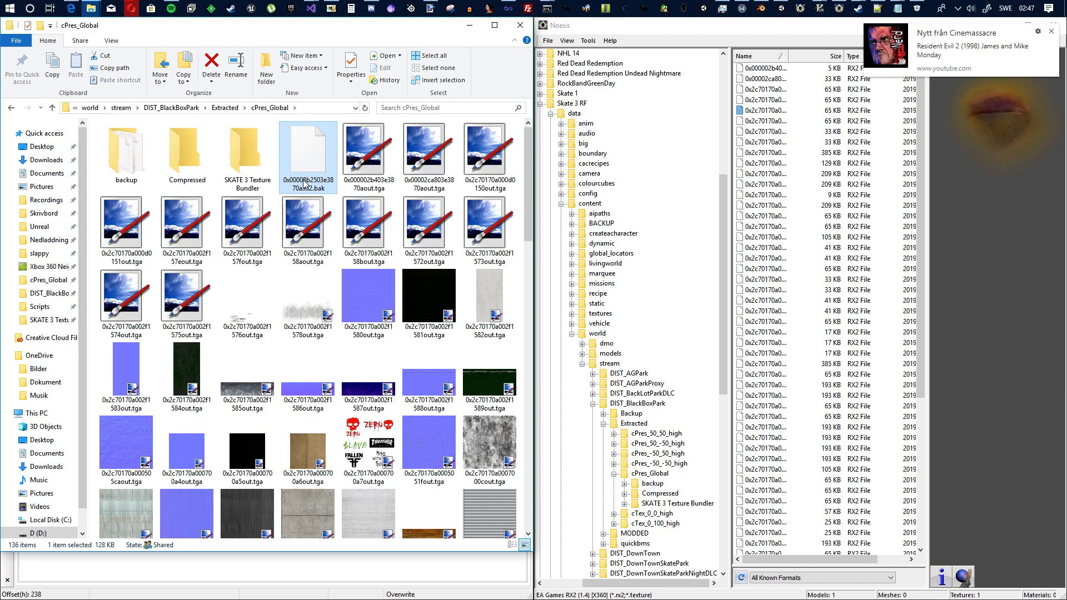
pyautogui.click(299, 184)
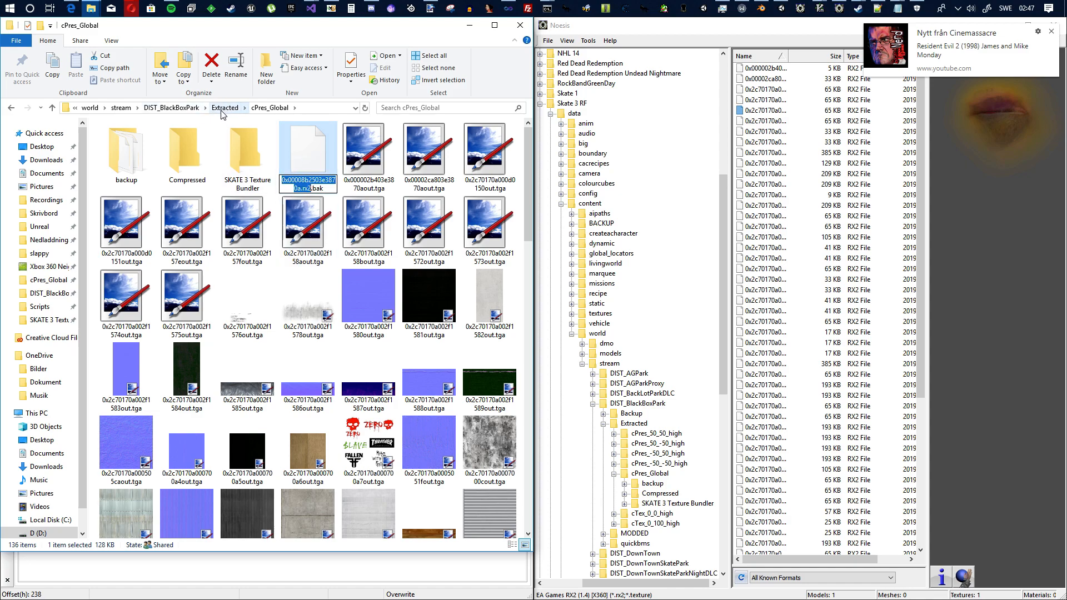
# Launch quickbms_4gb_files.exe from the DIST_BlackBoxPark quickbms folder and load the script skate3_rx2_dk2_compressor.bms
pyautogui.click(158, 112)
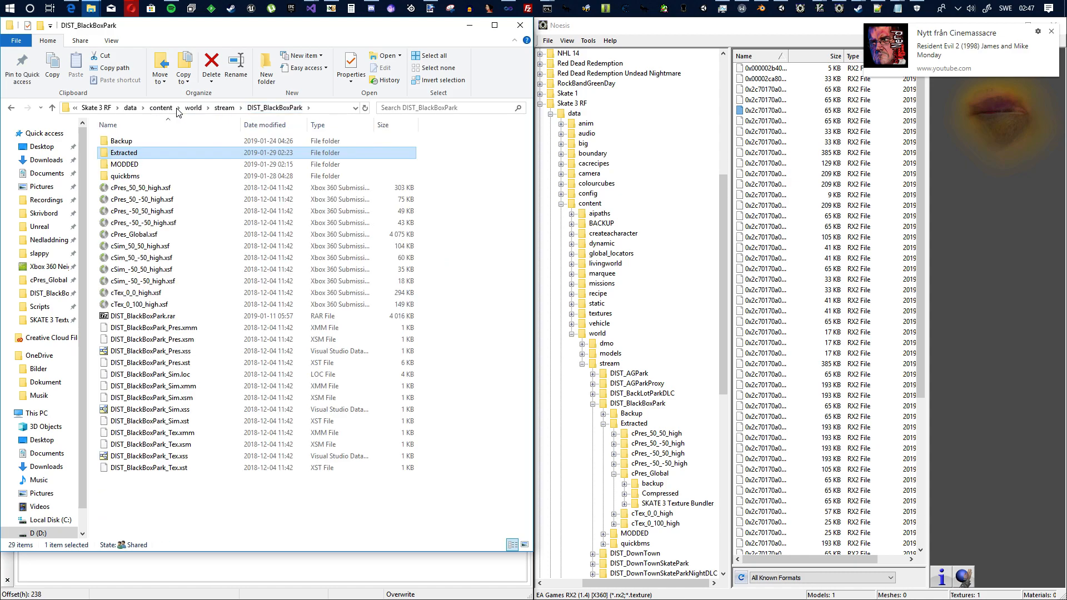
pyautogui.doubleClick(132, 177)
pyautogui.doubleClick(147, 212)
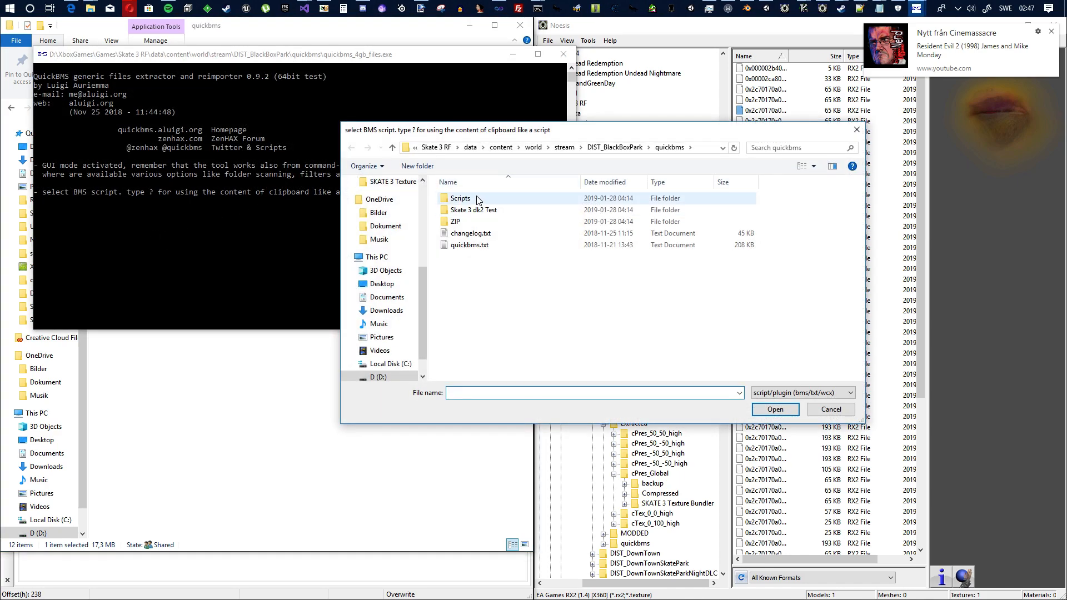
pyautogui.doubleClick(472, 199)
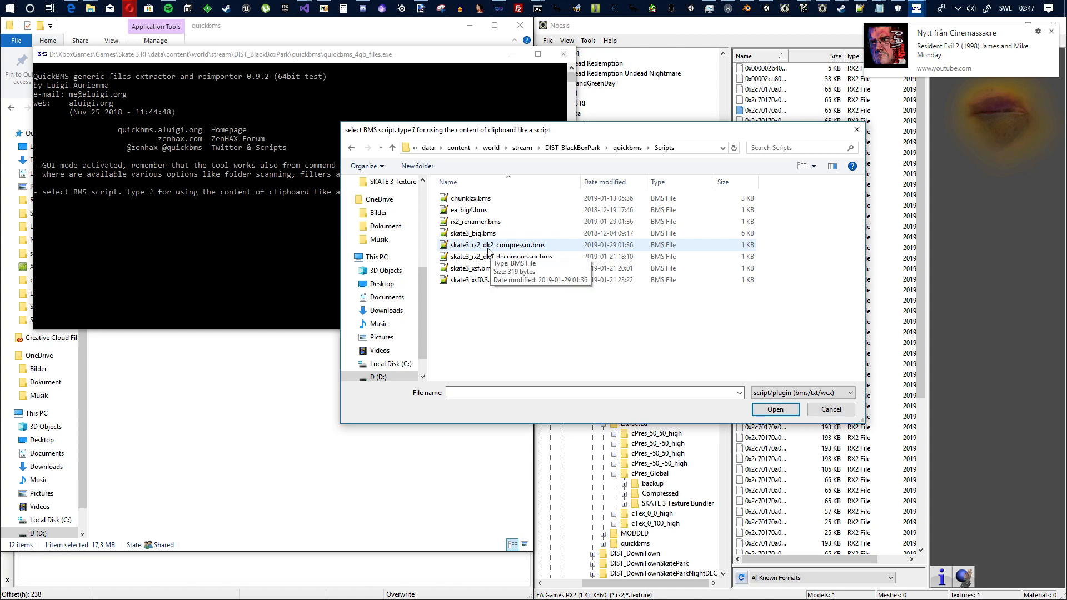
pyautogui.doubleClick(528, 248)
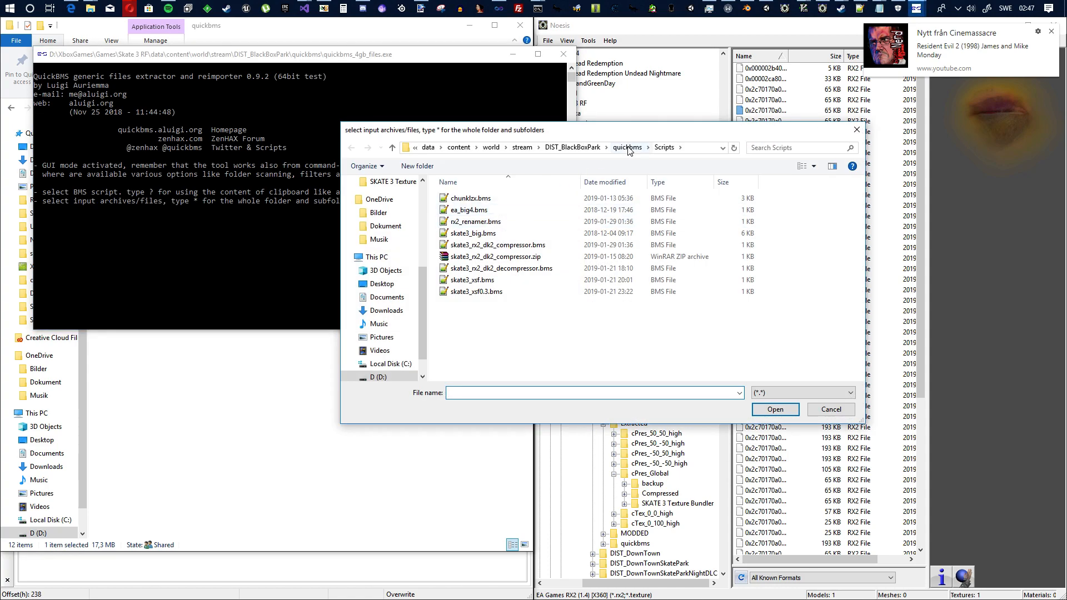
# Search Extracted\cPres_Global for 0x00008b2503e3870a.rx2 and choose the edited 128 KB .rx2 file as the input
pyautogui.click(572, 147)
pyautogui.doubleClick(476, 211)
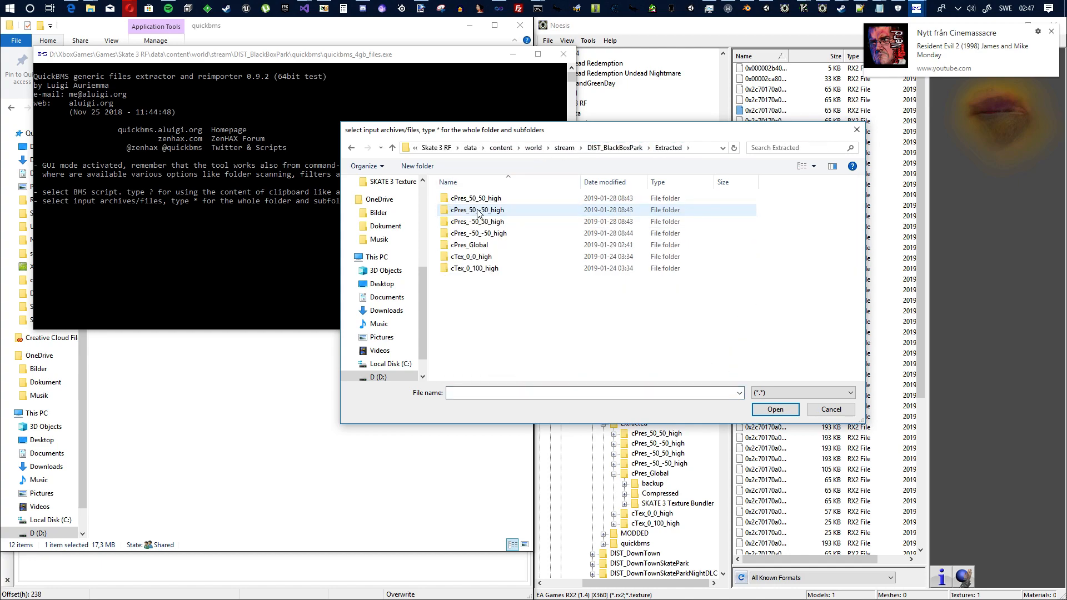
pyautogui.doubleClick(483, 245)
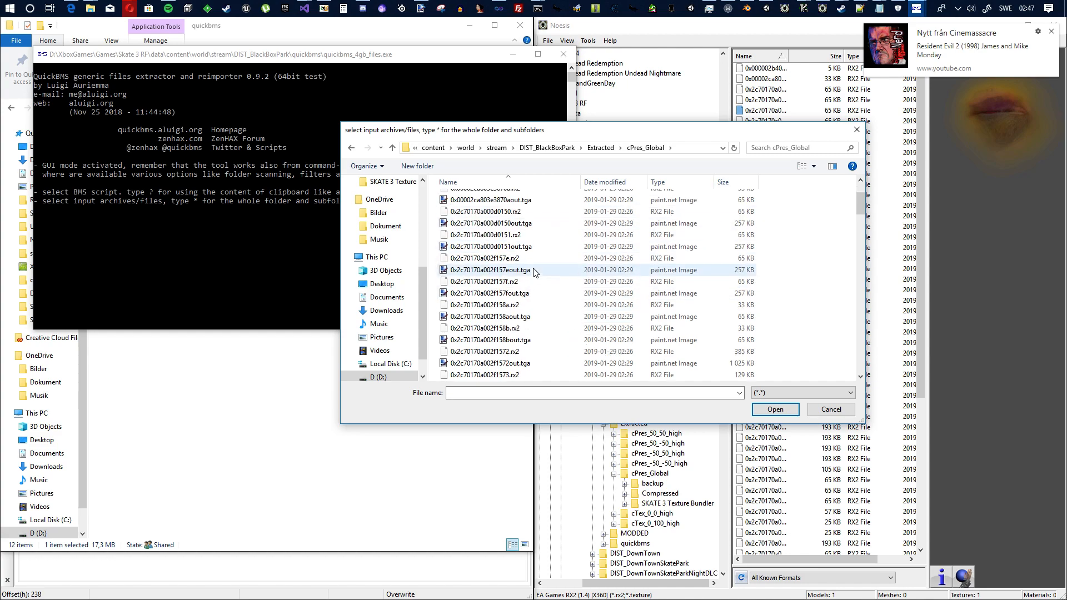
pyautogui.click(786, 146)
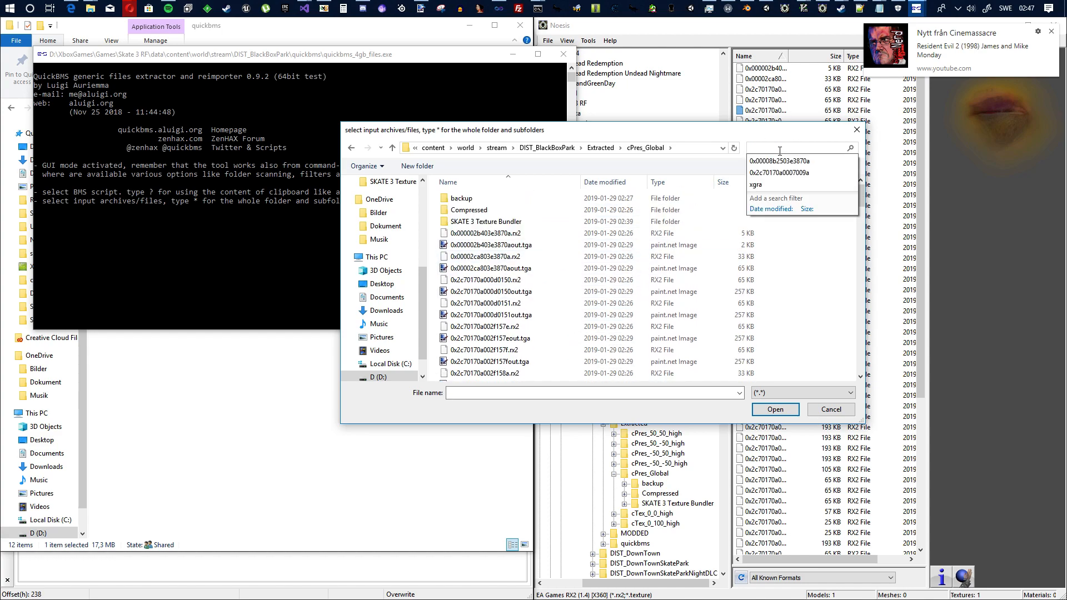
pyautogui.click(780, 160)
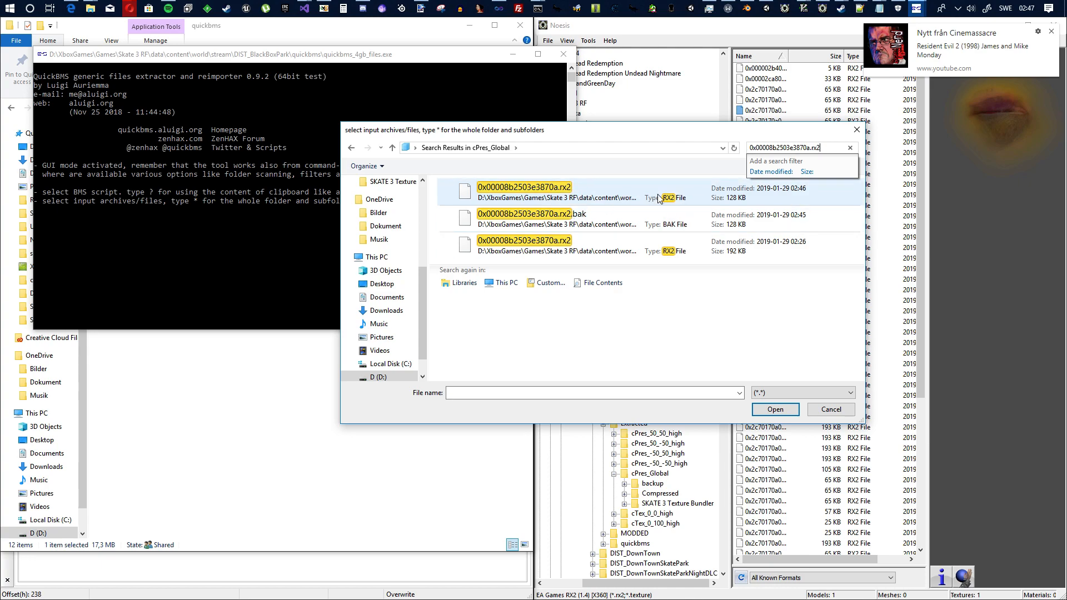
pyautogui.moveTo(648, 130); pyautogui.dragTo(535, 131)
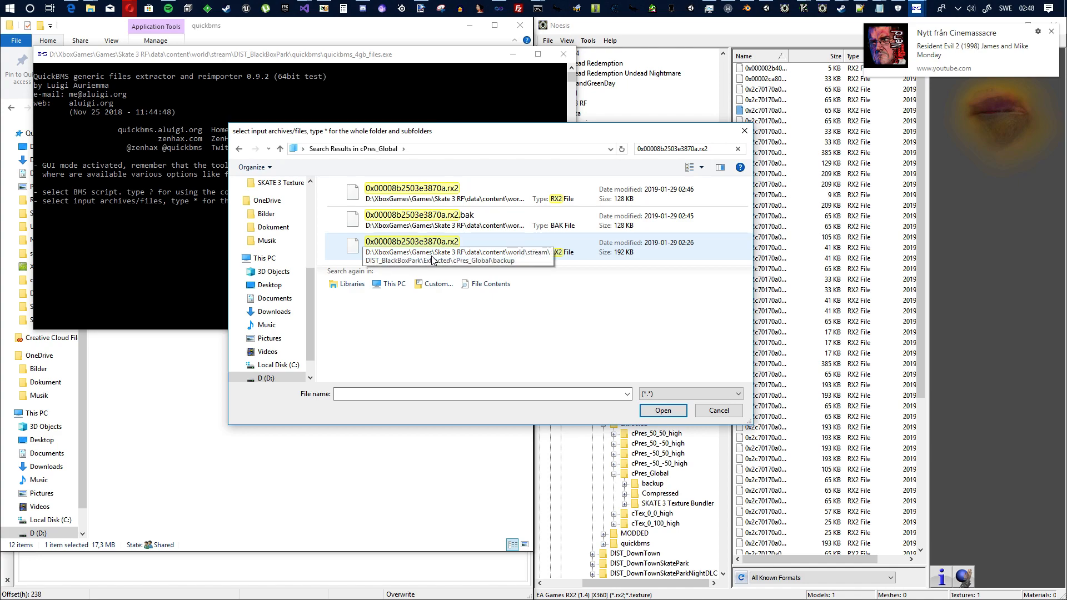
pyautogui.click(451, 199)
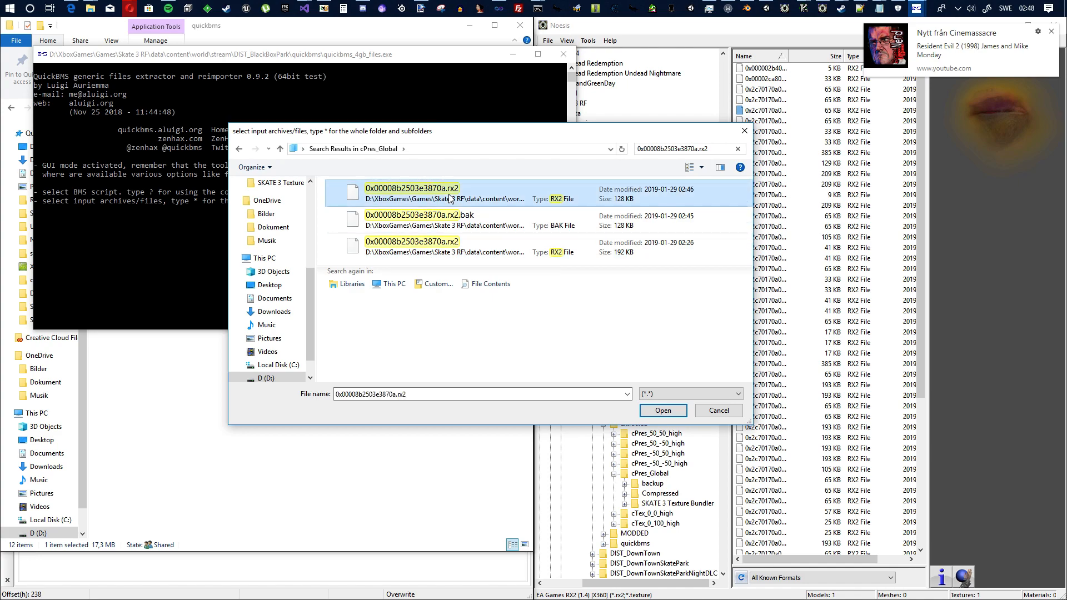
pyautogui.click(660, 411)
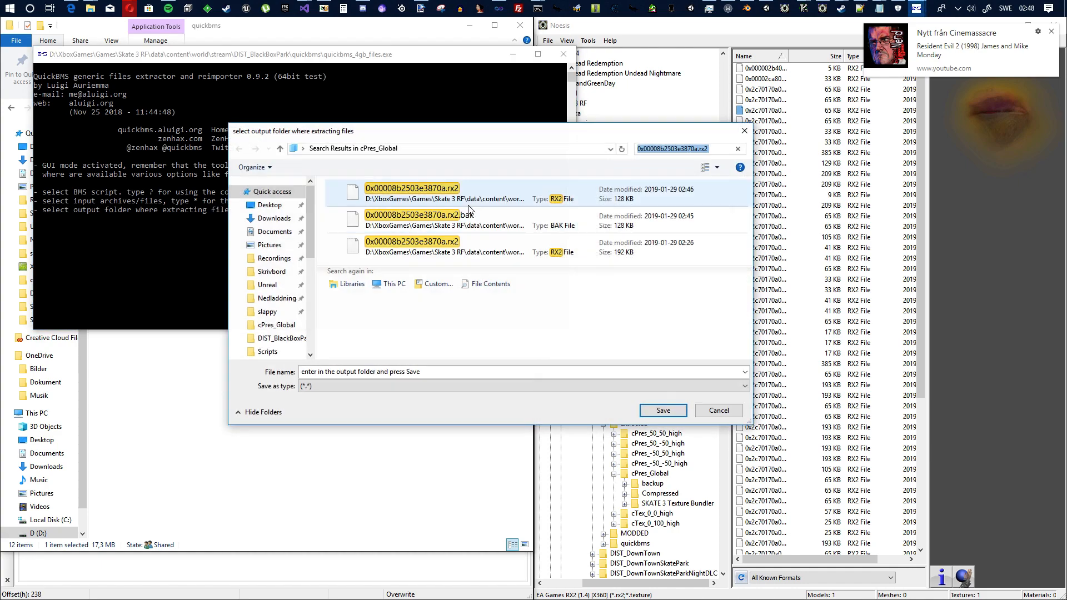
# Choose cPres_Global's Compressed folder as the output location, run the compression and close the QuickBMS console
pyautogui.click(739, 148)
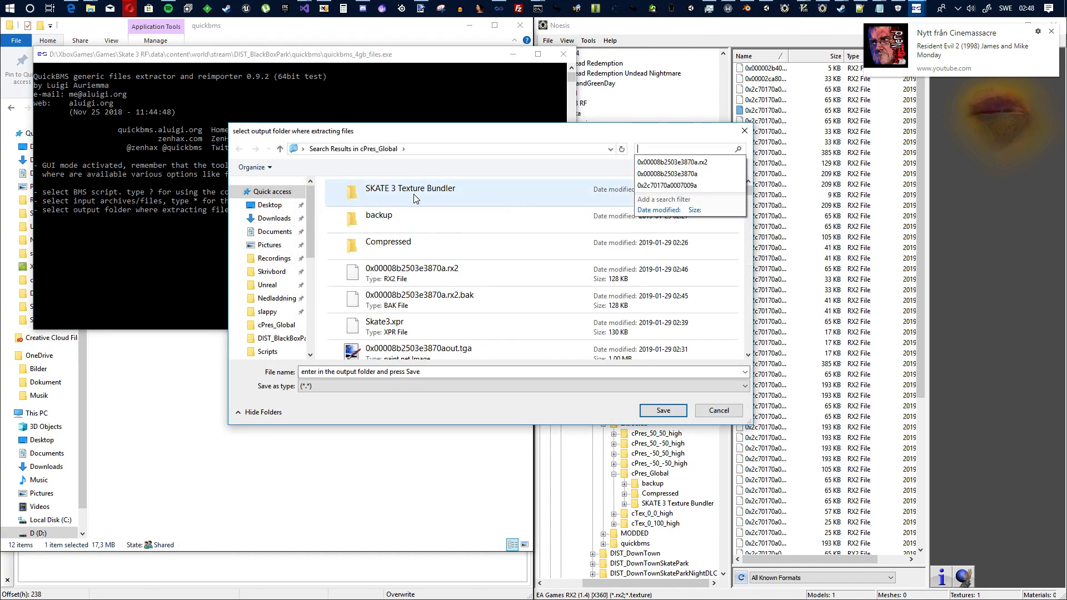
pyautogui.doubleClick(389, 243)
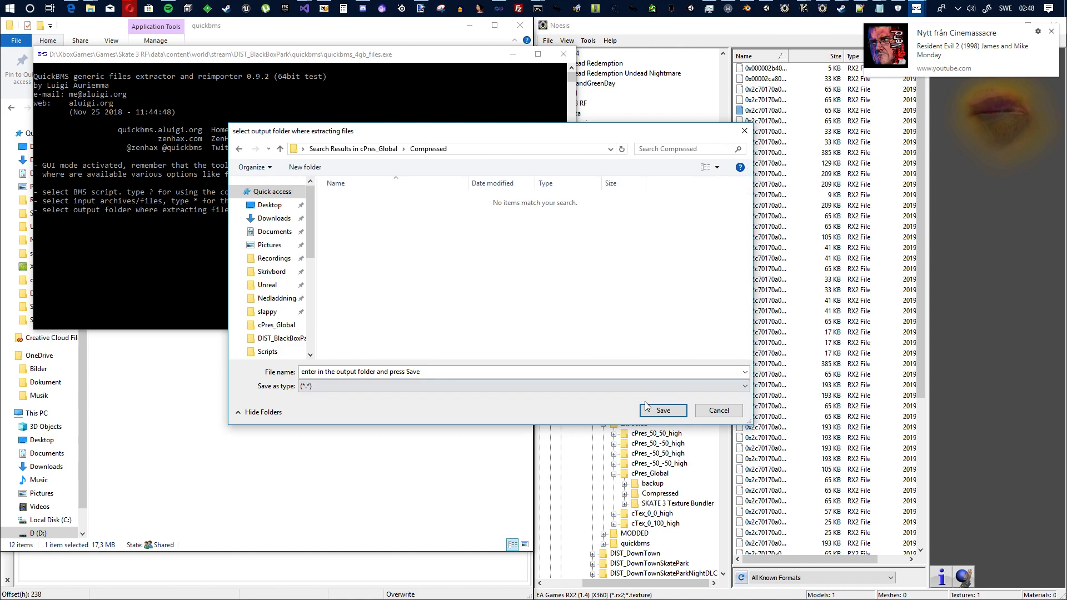
pyautogui.click(651, 410)
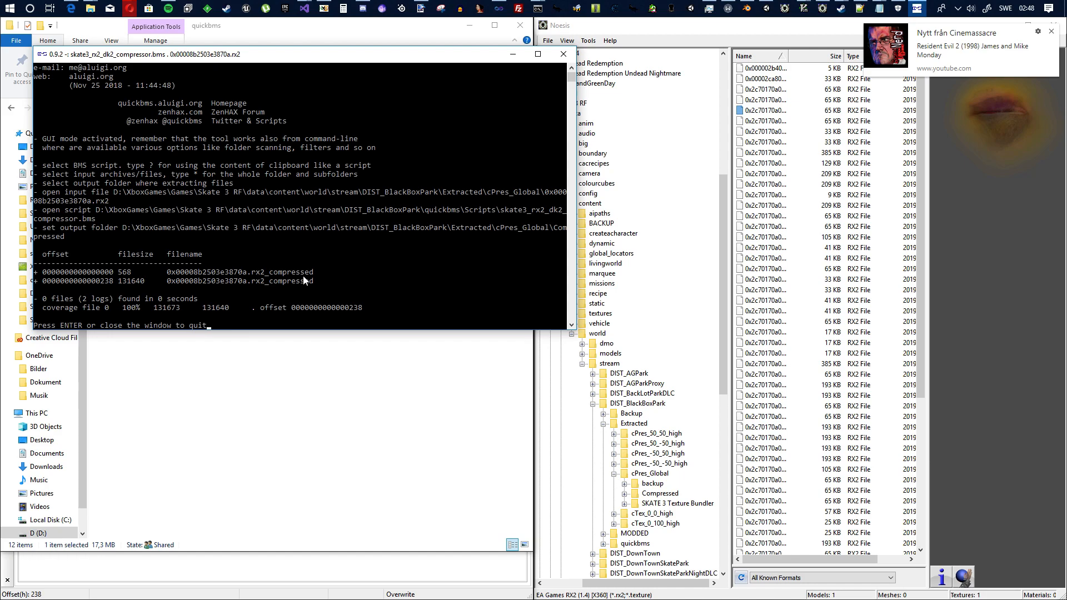
pyautogui.click(564, 54)
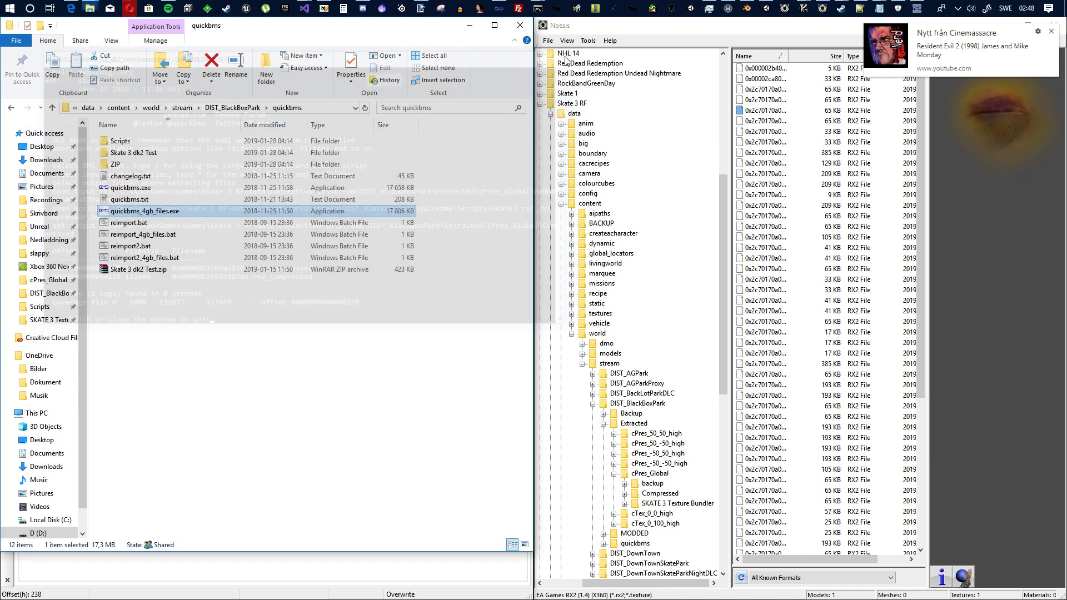
# Open 0x00008b2503e3870a.rx2_compressed from DIST_BlackBoxPark\Extracted\cPres_Global\Compressed in the HxD hex editor
pyautogui.click(267, 107)
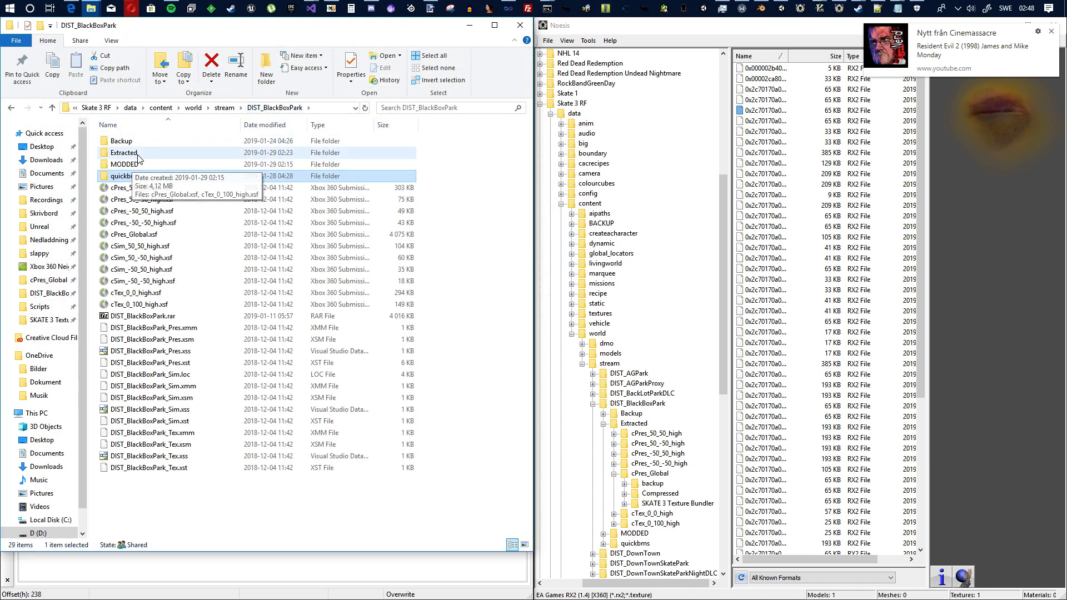
pyautogui.doubleClick(139, 155)
pyautogui.doubleClick(133, 189)
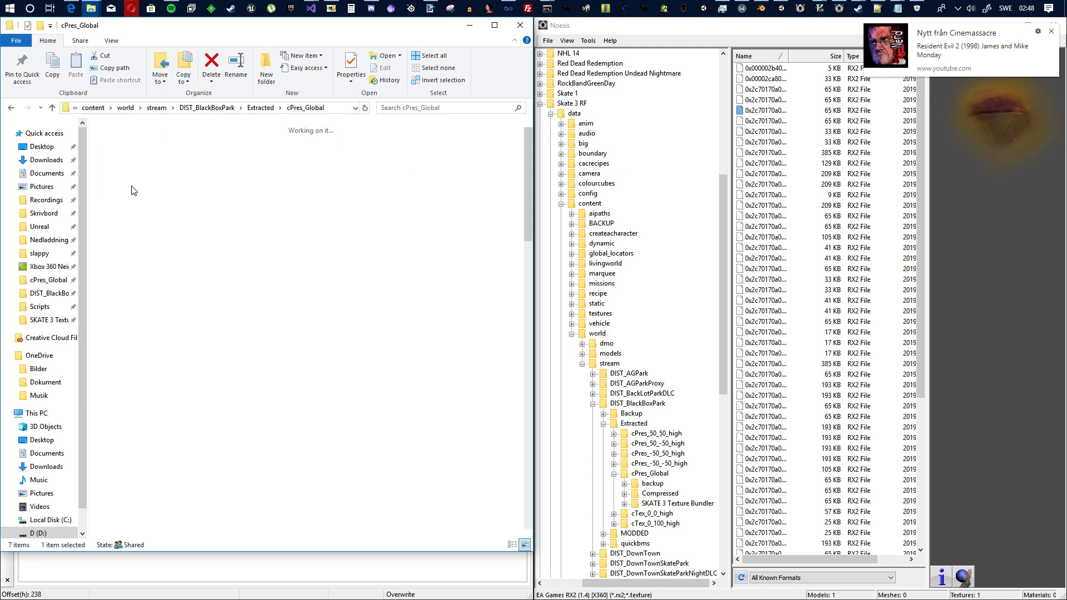
pyautogui.doubleClick(166, 155)
pyautogui.click(173, 142)
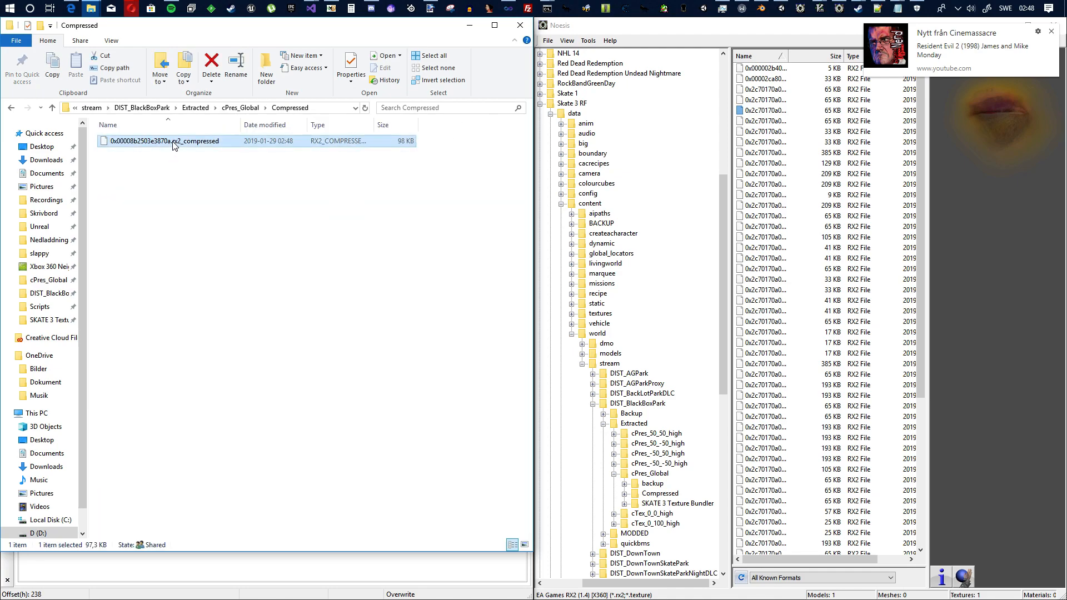
pyautogui.moveTo(178, 144); pyautogui.dragTo(286, 564)
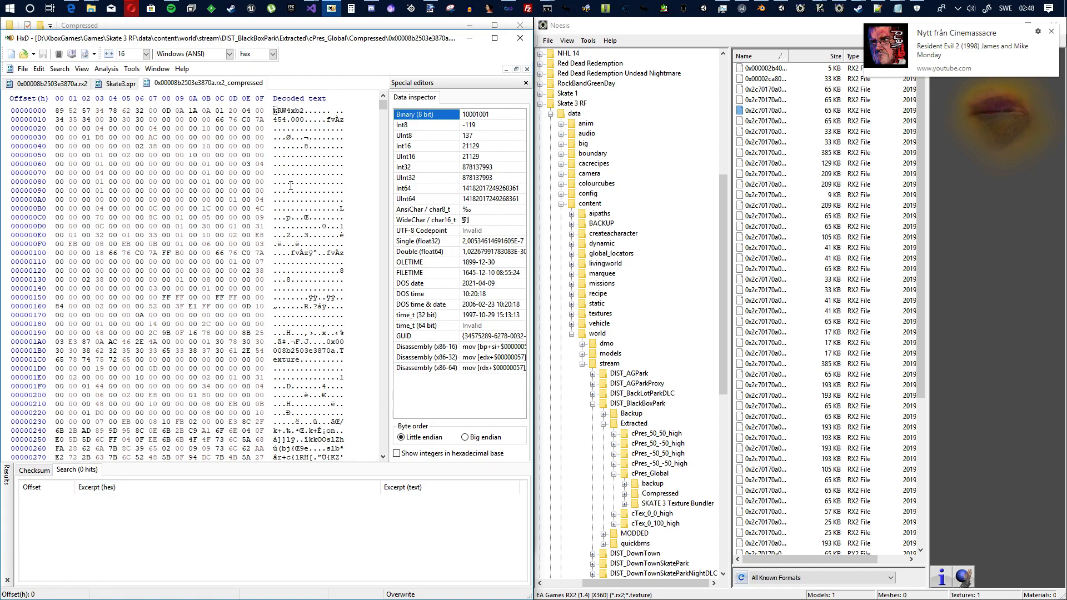
# Place the uncompressed 0x00008b2503e3870a.rx2 beside its compressed version and compare the header bytes of the two files
pyautogui.moveTo(56, 84); pyautogui.dragTo(101, 89)
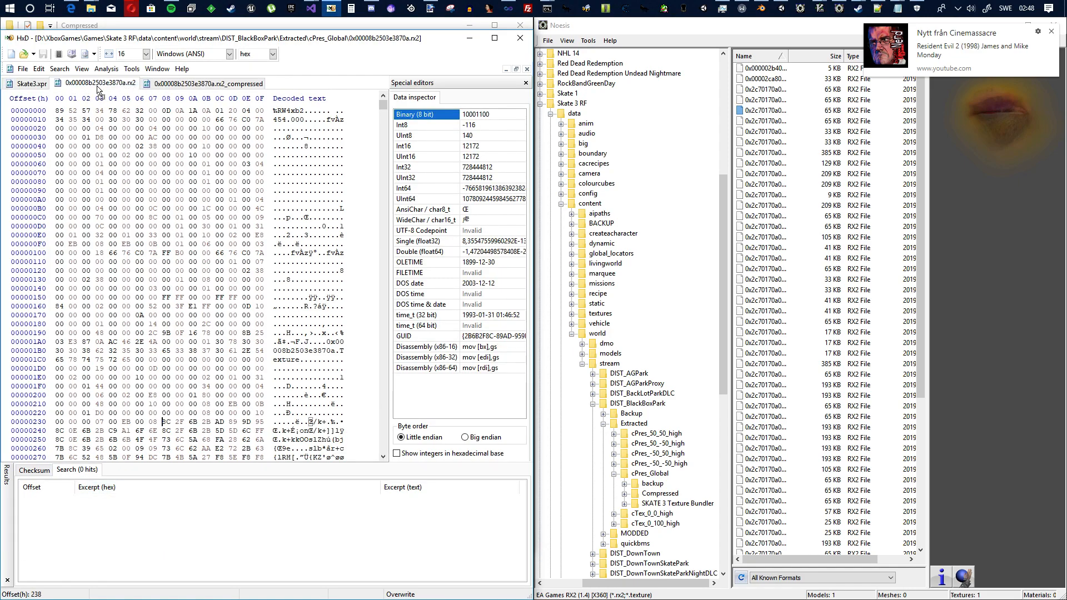
pyautogui.click(178, 87)
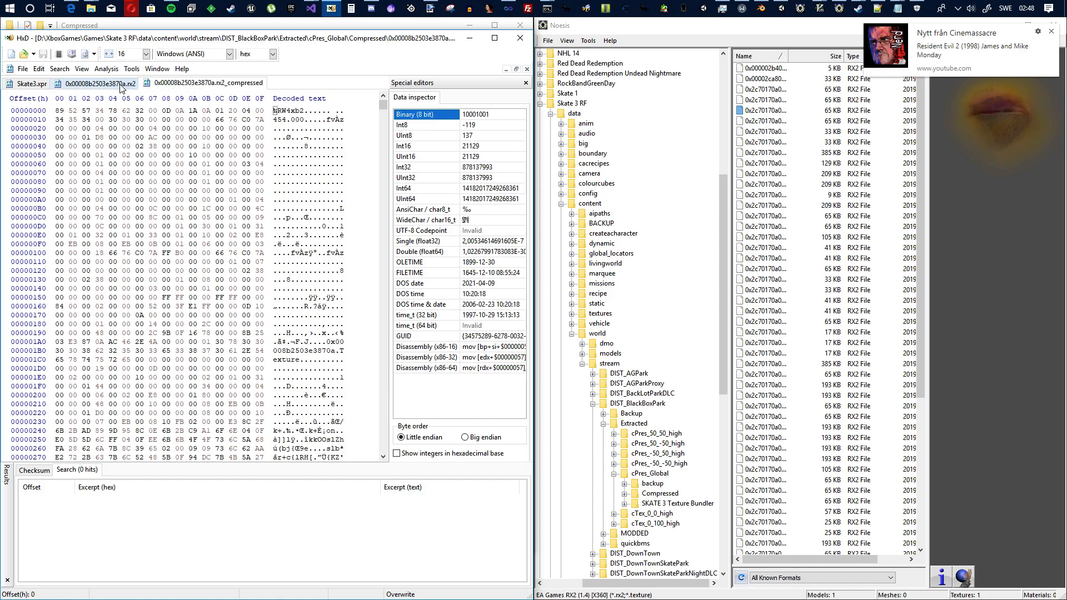
pyautogui.click(127, 88)
pyautogui.click(173, 84)
pyautogui.click(137, 84)
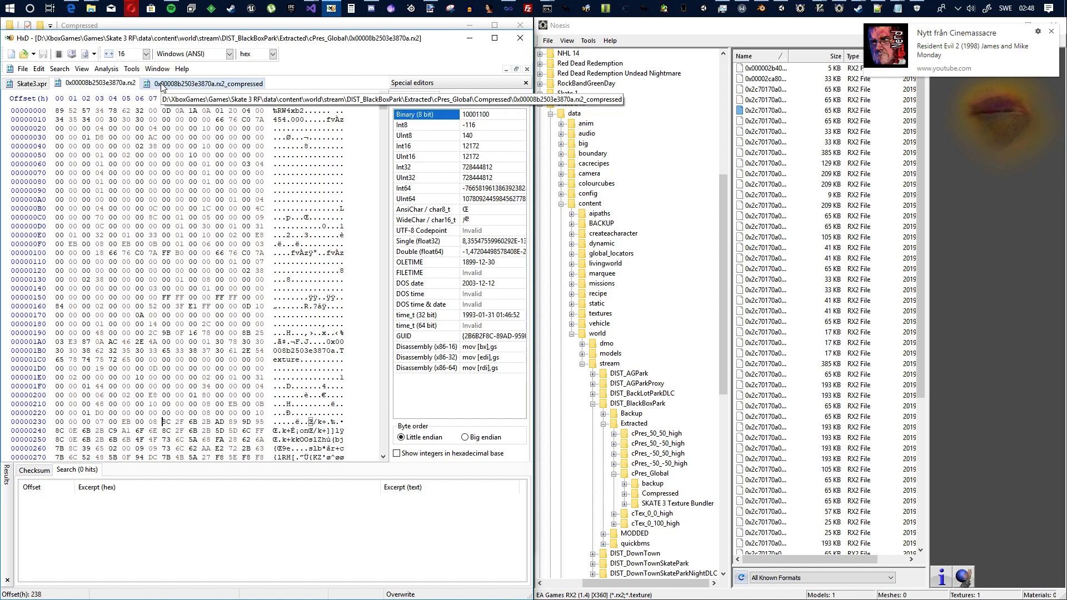
pyautogui.click(165, 84)
# Select the compressed file's texture data from offset 238 through the end of the file
pyautogui.scroll(-2, 212, 337)
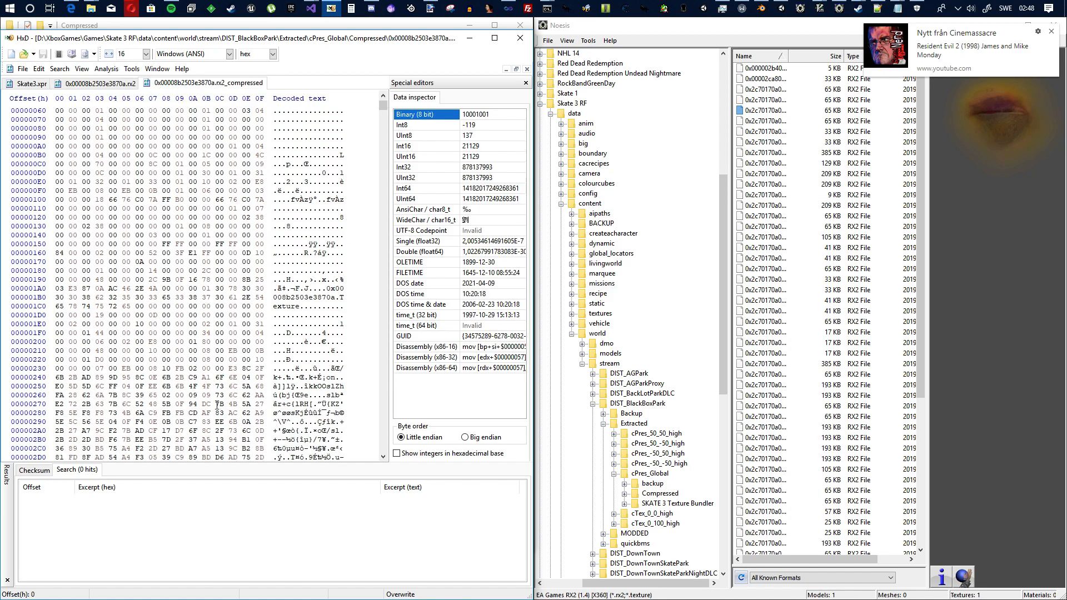
pyautogui.click(171, 368)
pyautogui.moveTo(385, 108); pyautogui.dragTo(367, 452)
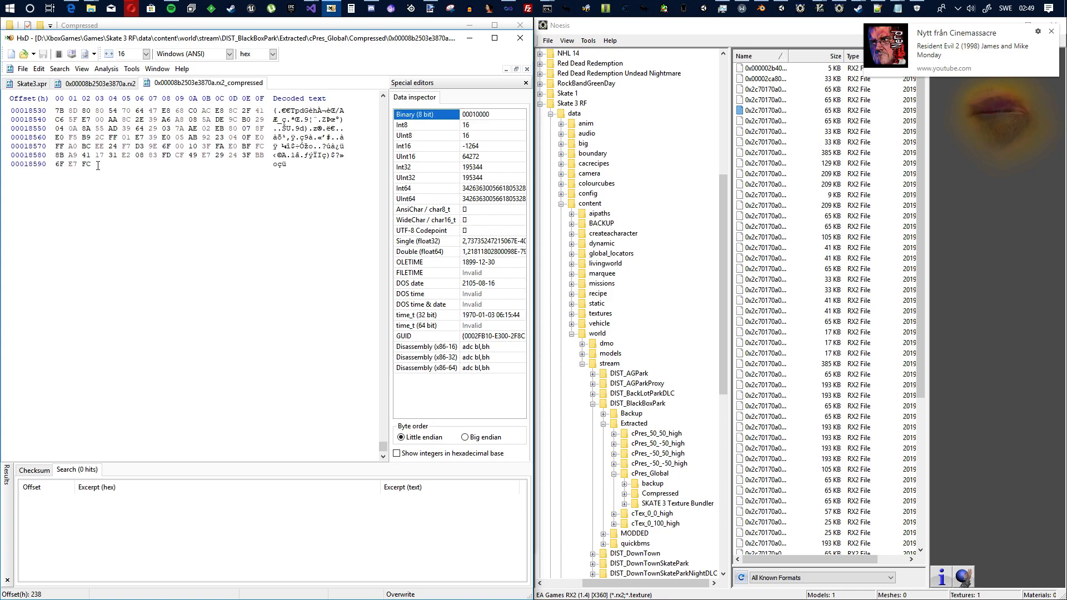
pyautogui.keyDown('shift'); pyautogui.click(98, 166); pyautogui.keyUp('shift')
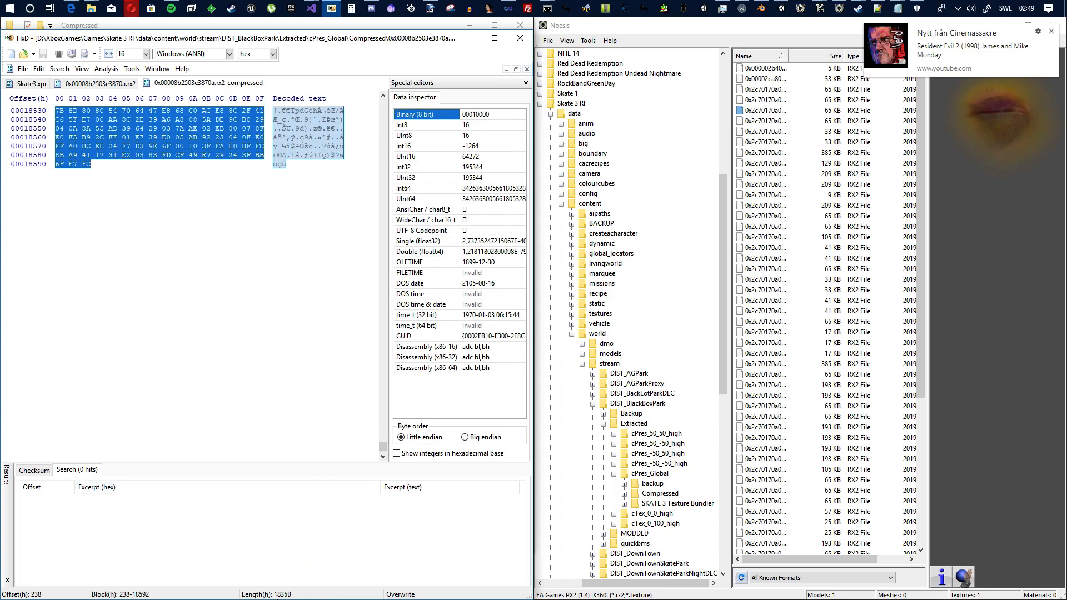
# Compare the selected compressed data block with the contents of the uncompressed 0x00008b2503e3870a.rx2
pyautogui.click(124, 84)
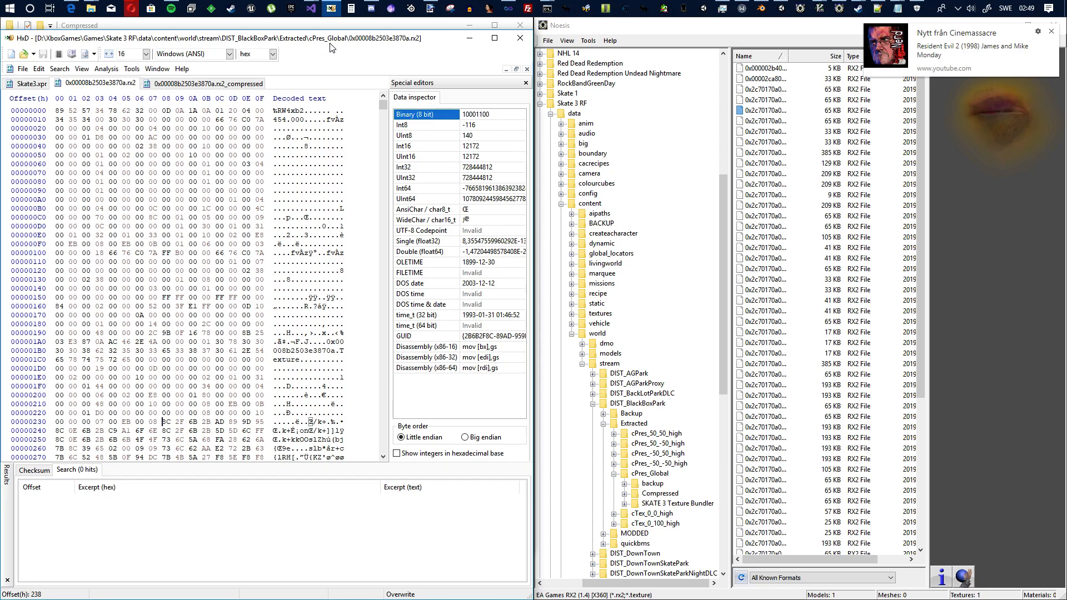
pyautogui.click(246, 85)
pyautogui.click(129, 85)
pyautogui.click(189, 84)
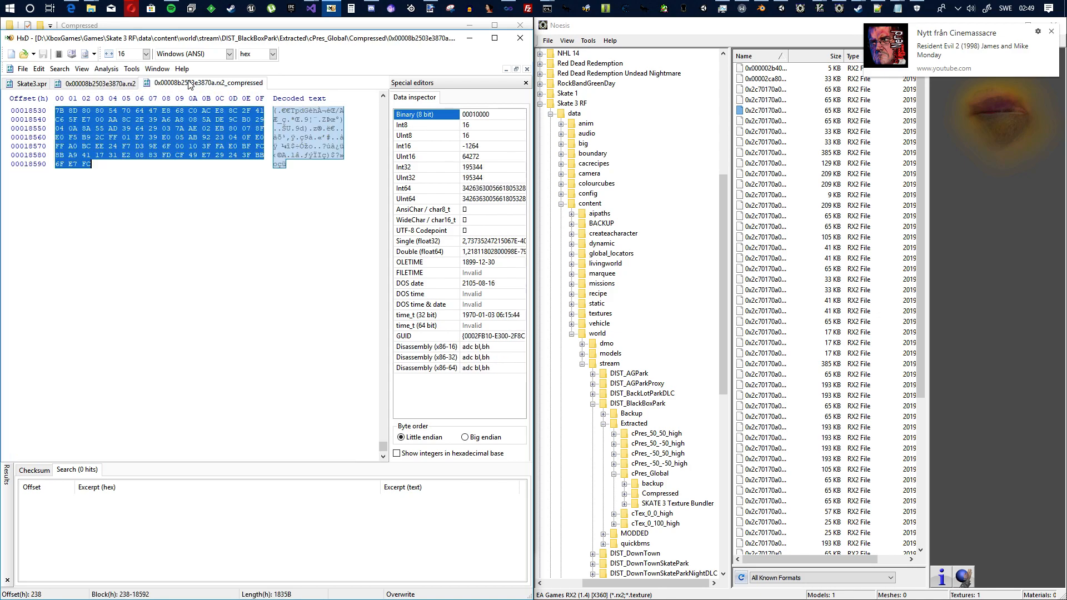
pyautogui.click(129, 85)
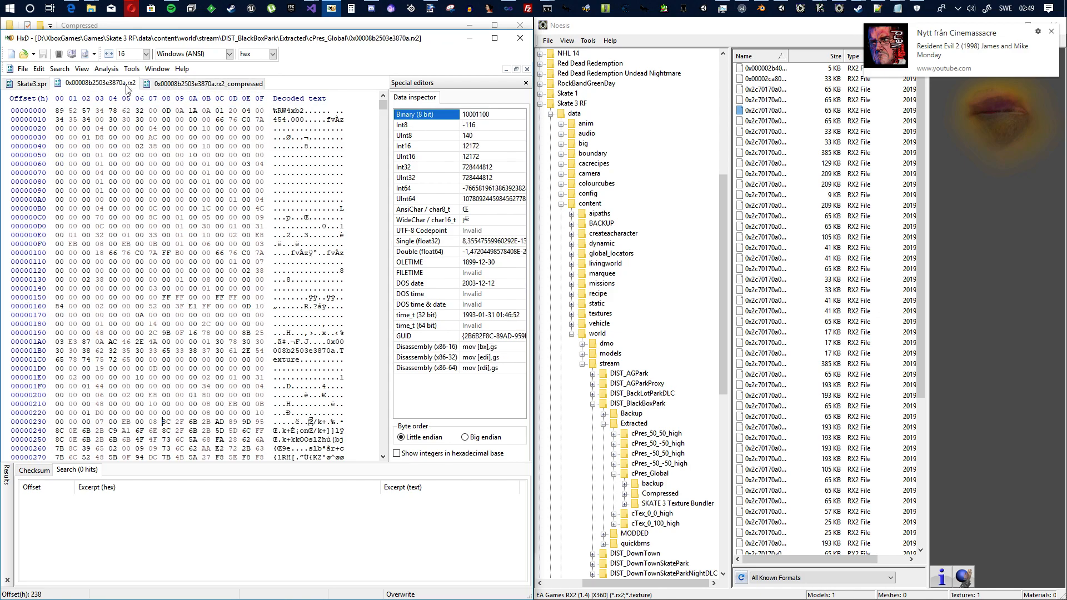
pyautogui.click(178, 84)
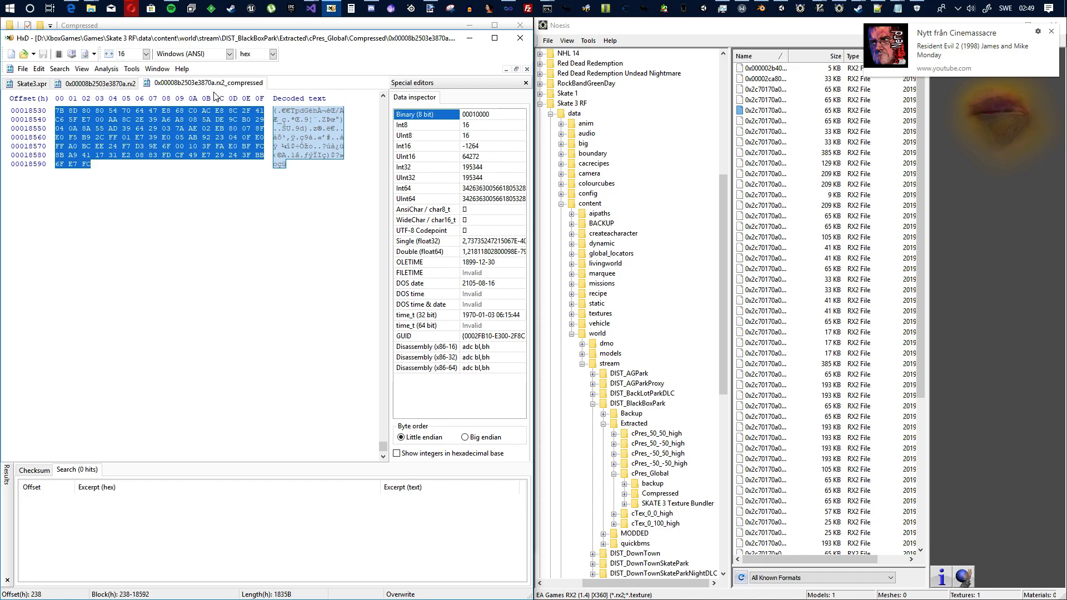
# Close the uncompressed 0x00008b2503e3870a.rx2 and Skate3.xpr, keeping only the compressed file open with its data block deselected
pyautogui.scroll(8, 330, 194)
pyautogui.moveTo(383, 445); pyautogui.dragTo(371, 104)
pyautogui.click(111, 83)
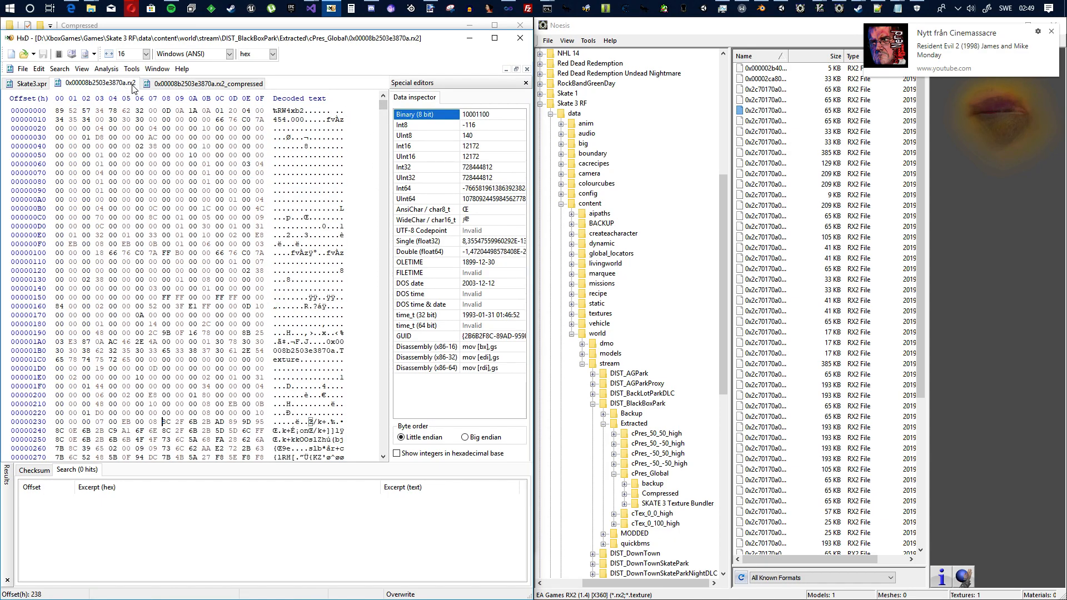
pyautogui.rightClick(110, 85)
pyautogui.click(144, 93)
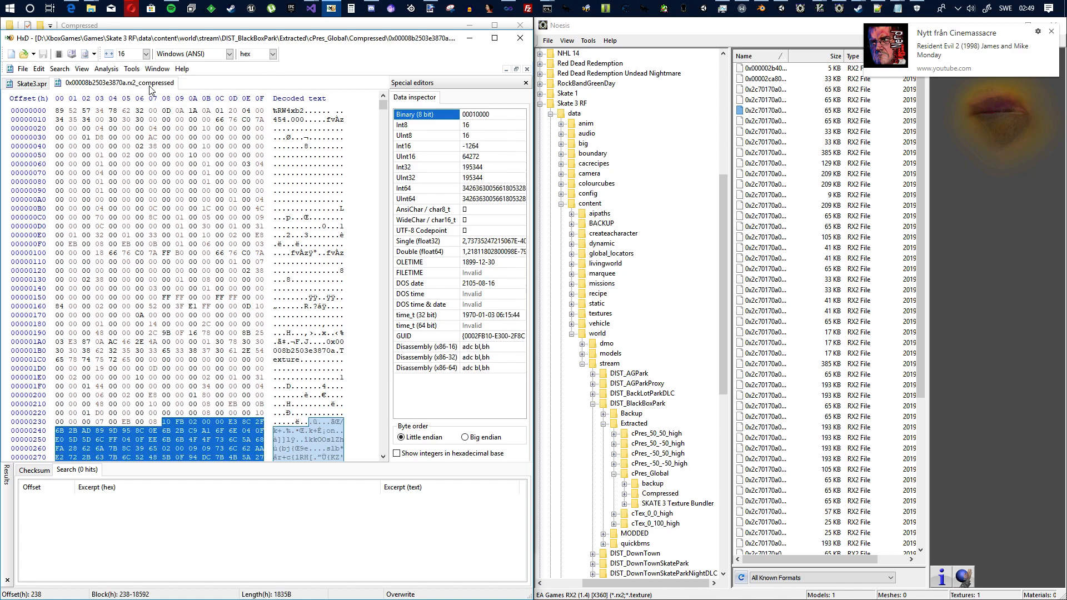
pyautogui.click(34, 83)
pyautogui.rightClick(30, 84)
pyautogui.click(42, 93)
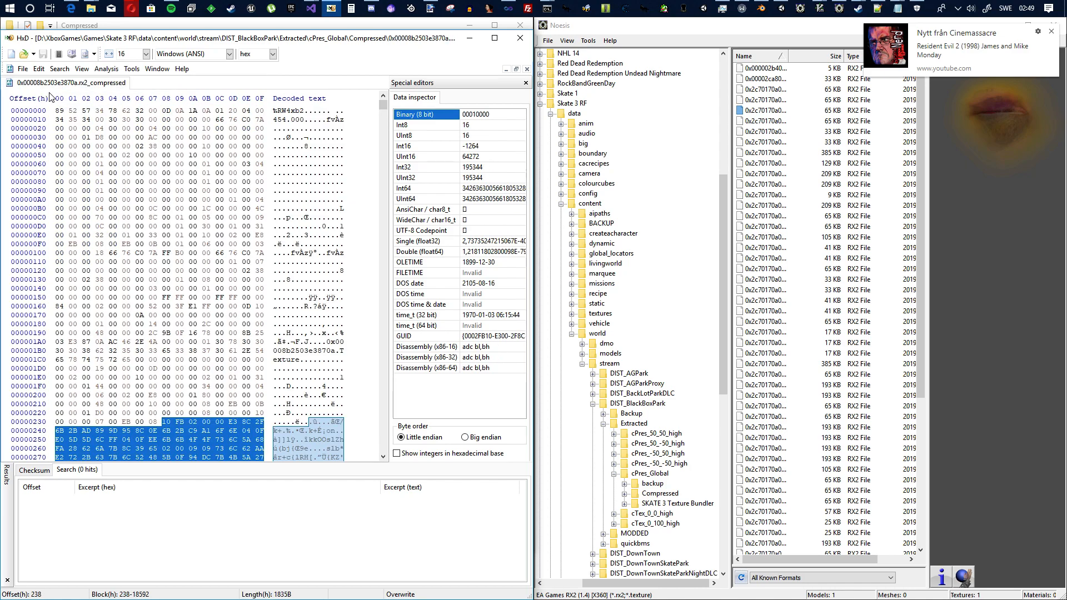
pyautogui.click(192, 181)
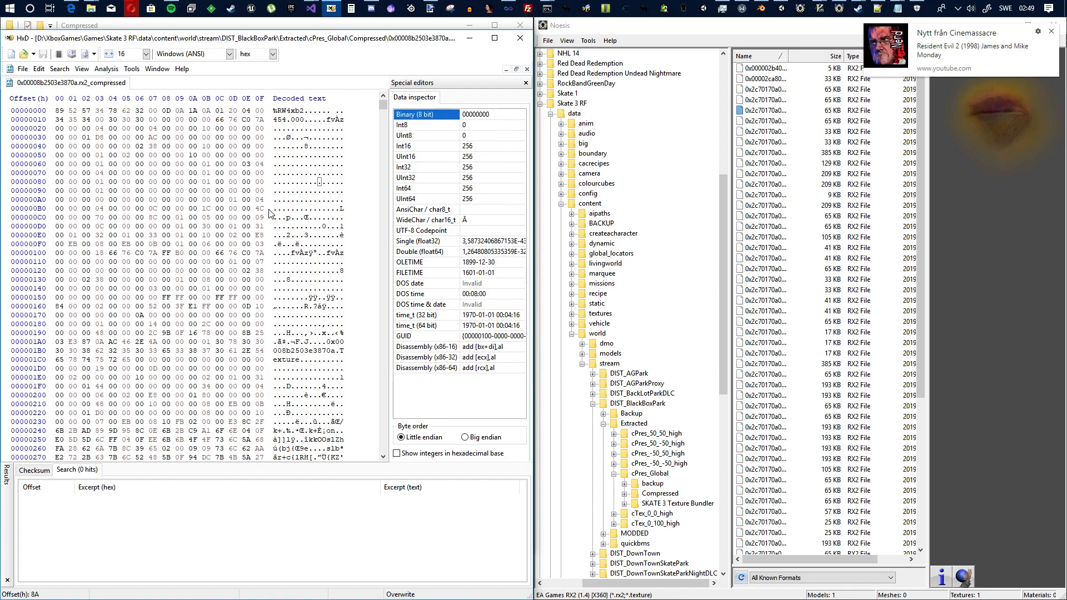
# Open cPres_Global.xsf from the DIST_BlackBoxPark folder in HxD alongside the compressed file
pyautogui.click(305, 26)
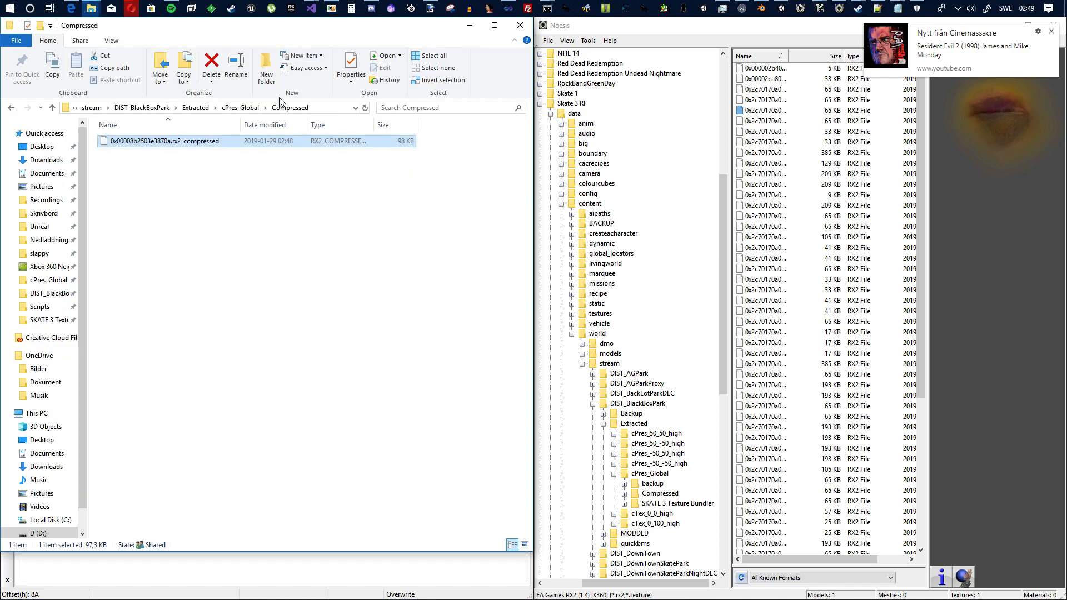
pyautogui.click(237, 113)
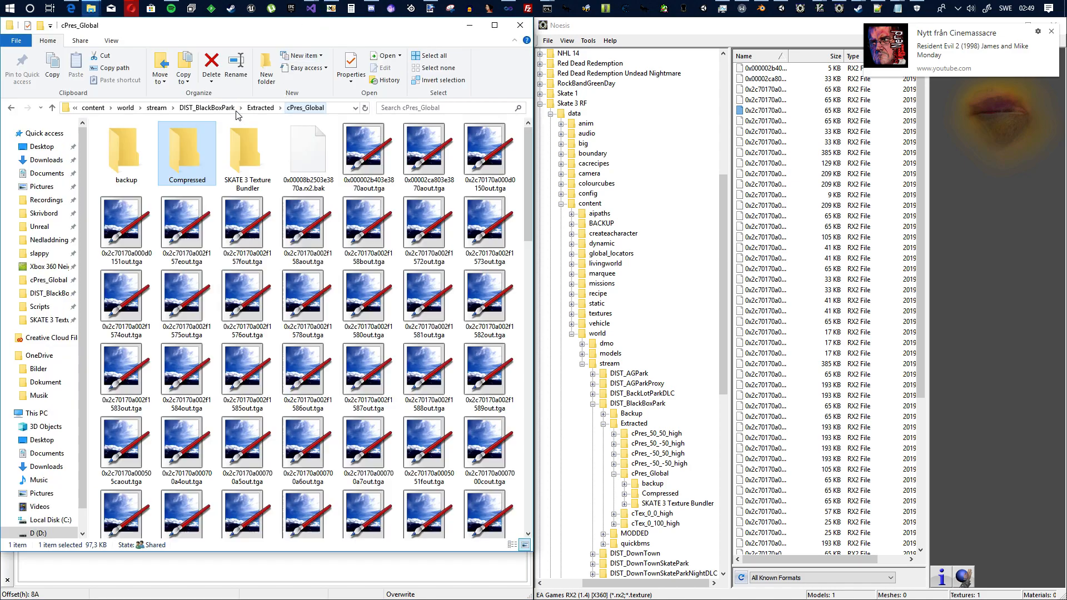
pyautogui.click(228, 109)
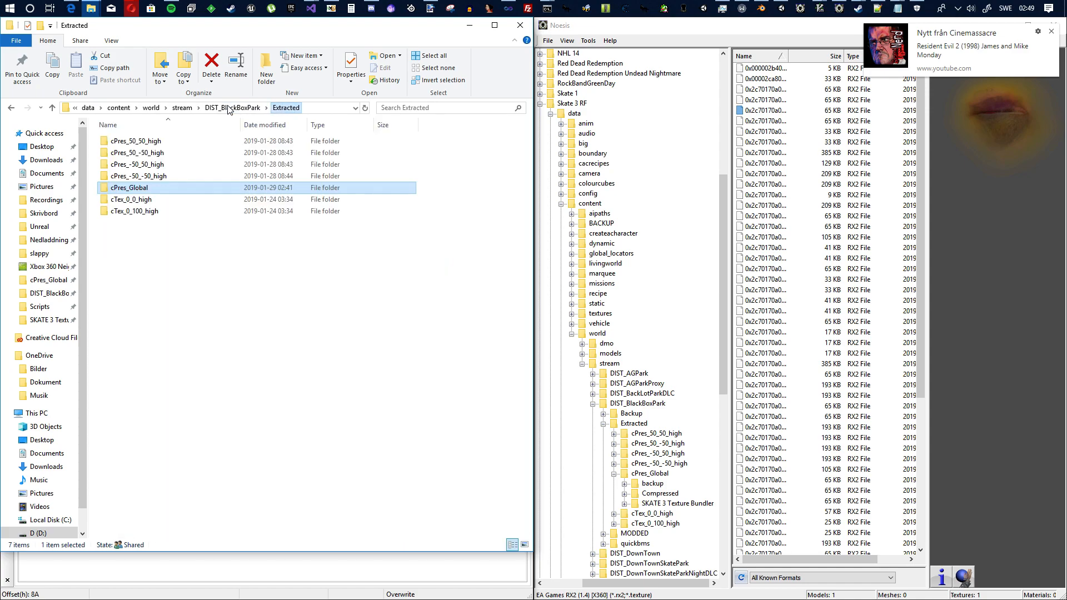
pyautogui.click(242, 110)
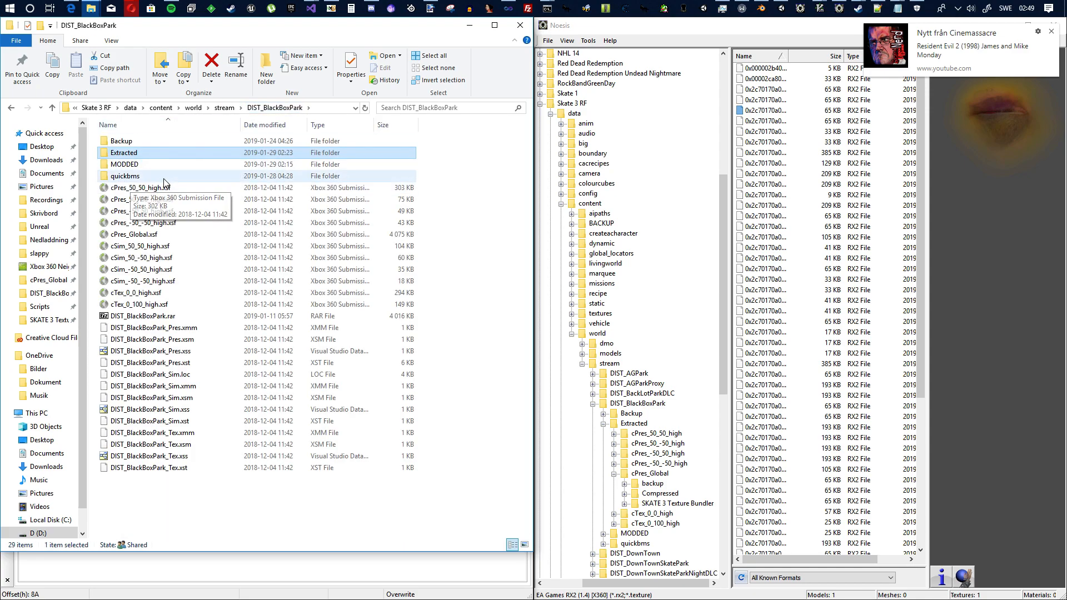
pyautogui.click(134, 238)
pyautogui.moveTo(134, 238); pyautogui.dragTo(180, 566)
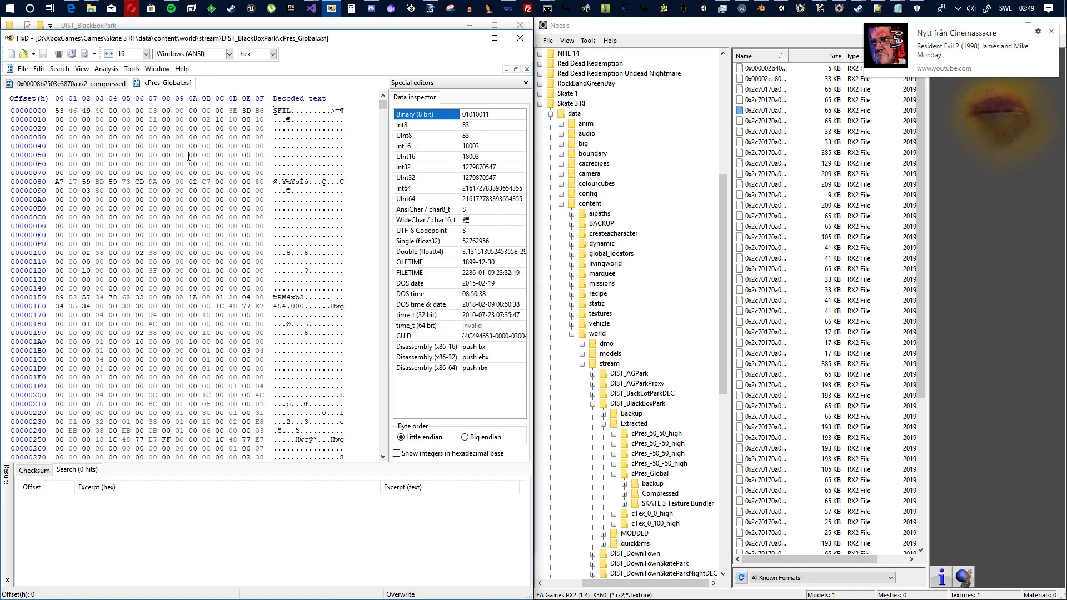
# Copy the text 0x00008b2503e3870a.Texture from offset 1AC of the compressed file
pyautogui.click(78, 84)
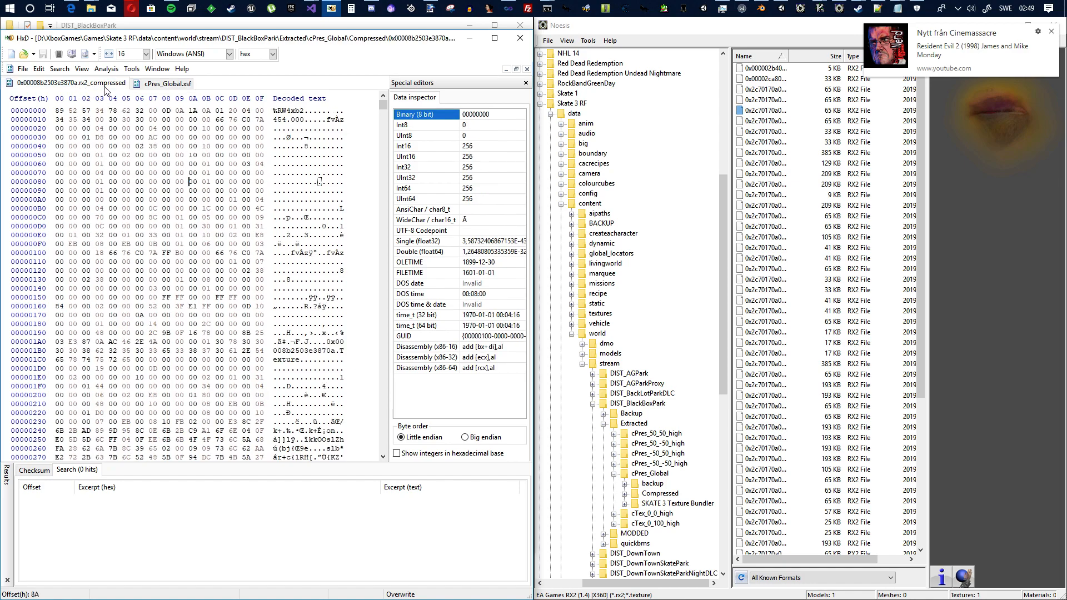
pyautogui.click(327, 341)
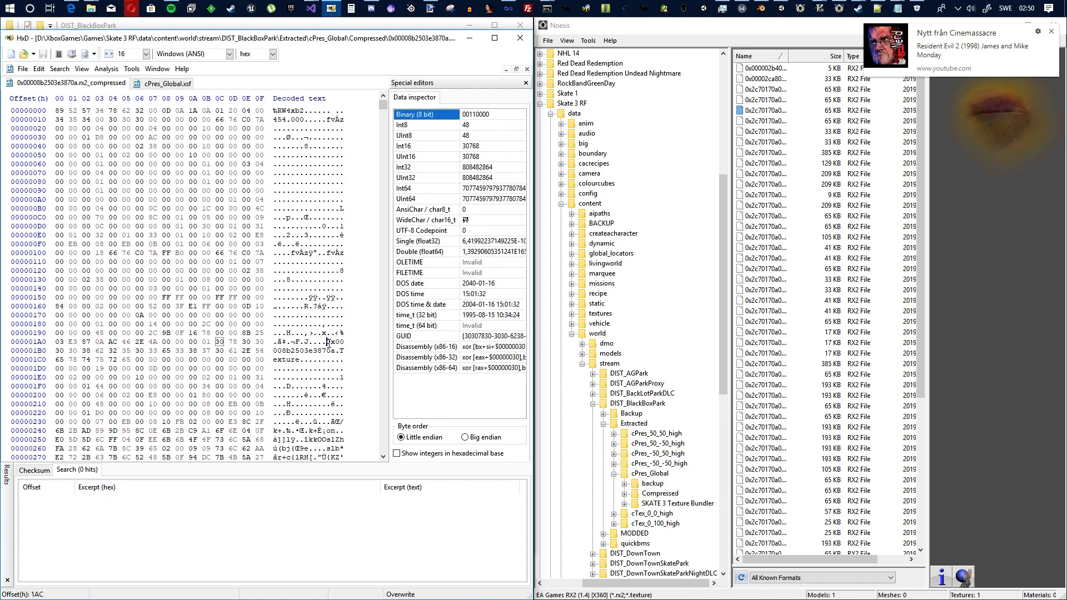
pyautogui.moveTo(327, 342); pyautogui.dragTo(302, 360)
pyautogui.hotkey('ctrl', 'c')
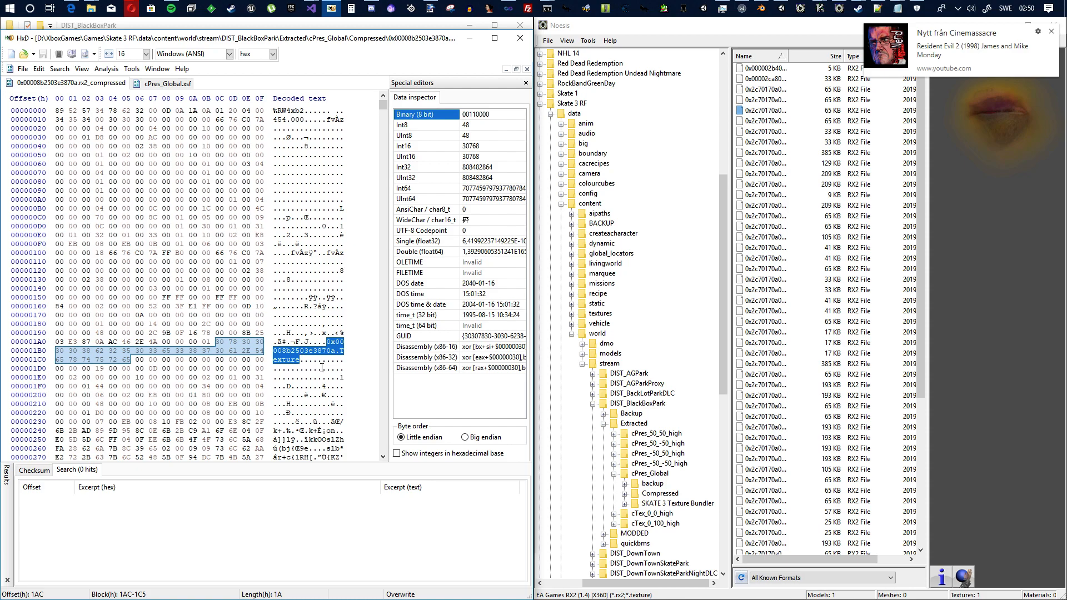
# Search all of cPres_Global.xsf for the copied texture name as a text string
pyautogui.click(165, 84)
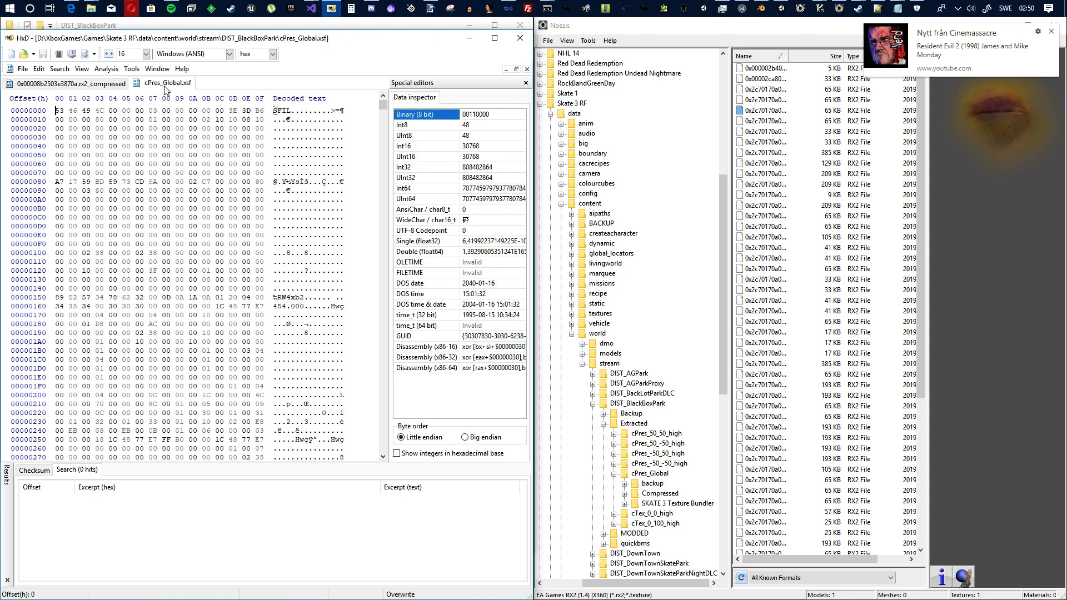
pyautogui.click(59, 69)
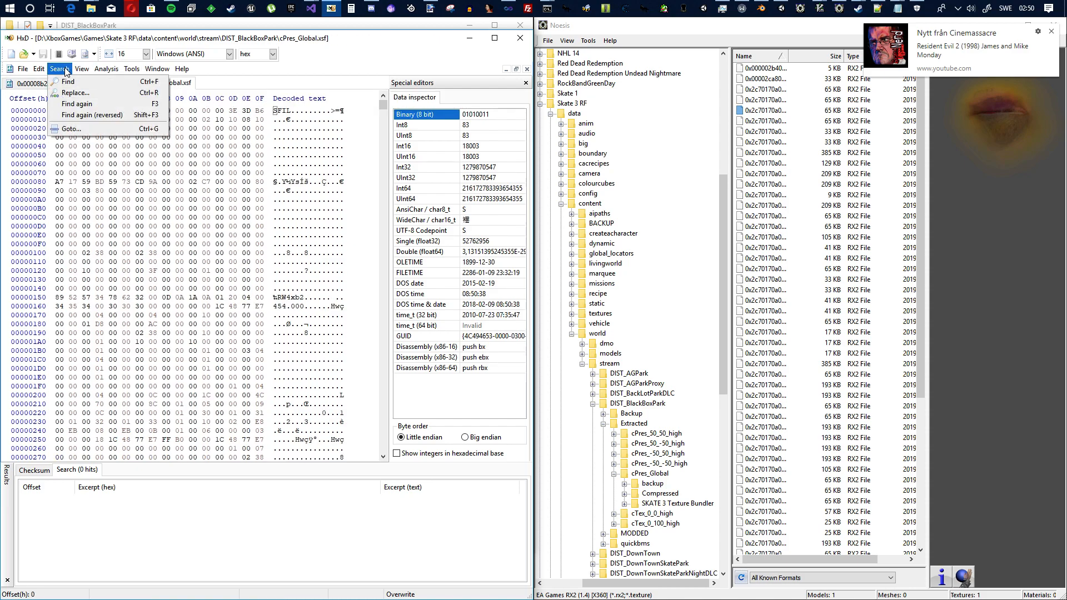
pyautogui.click(84, 86)
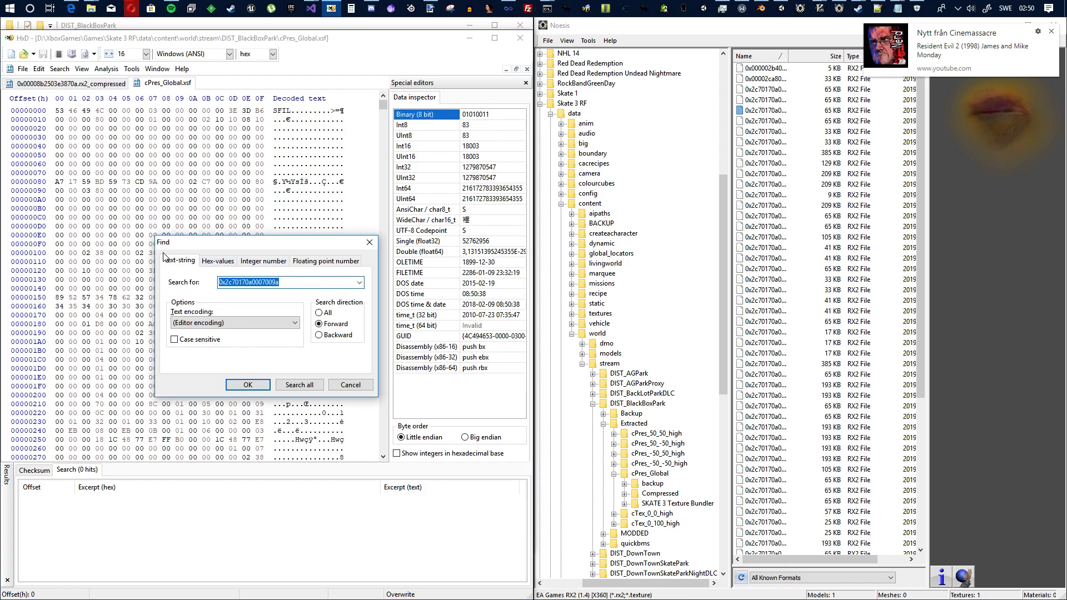
pyautogui.hotkey('ctrl', 'v')
pyautogui.click(300, 385)
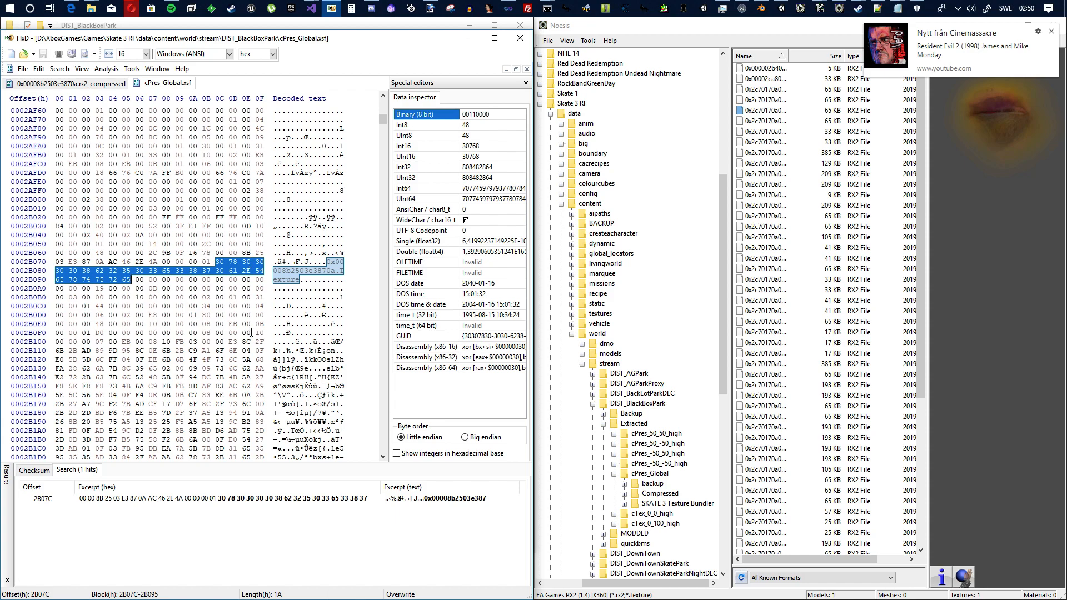
# Go to the found texture name in cPres_Global.xsf and examine the RW4xb2 header above it and the data below
pyautogui.click(254, 499)
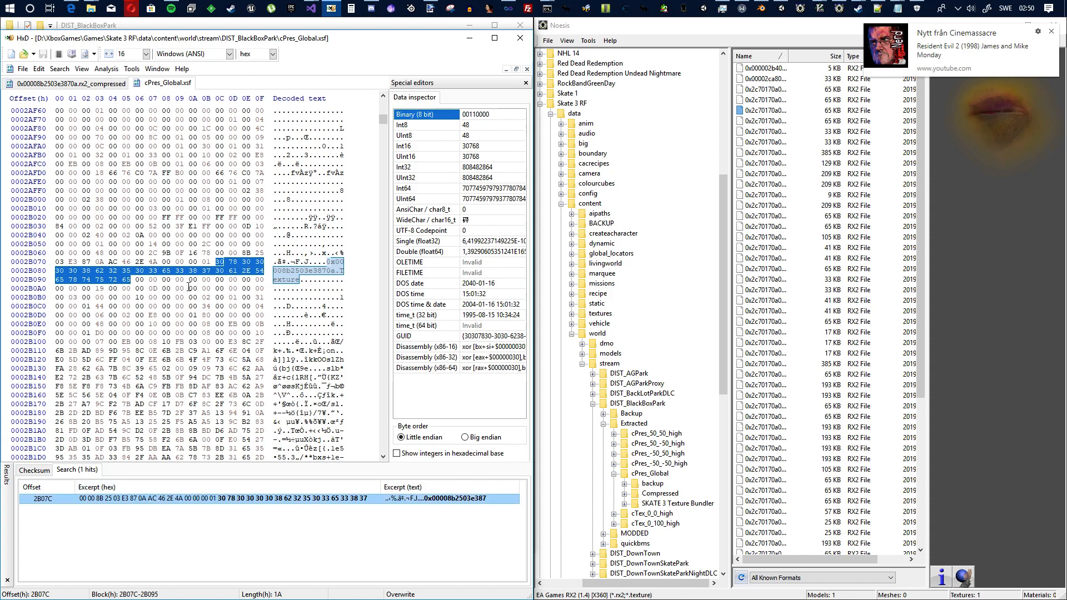
pyautogui.scroll(5, 189, 286)
pyautogui.scroll(-2, 204, 271)
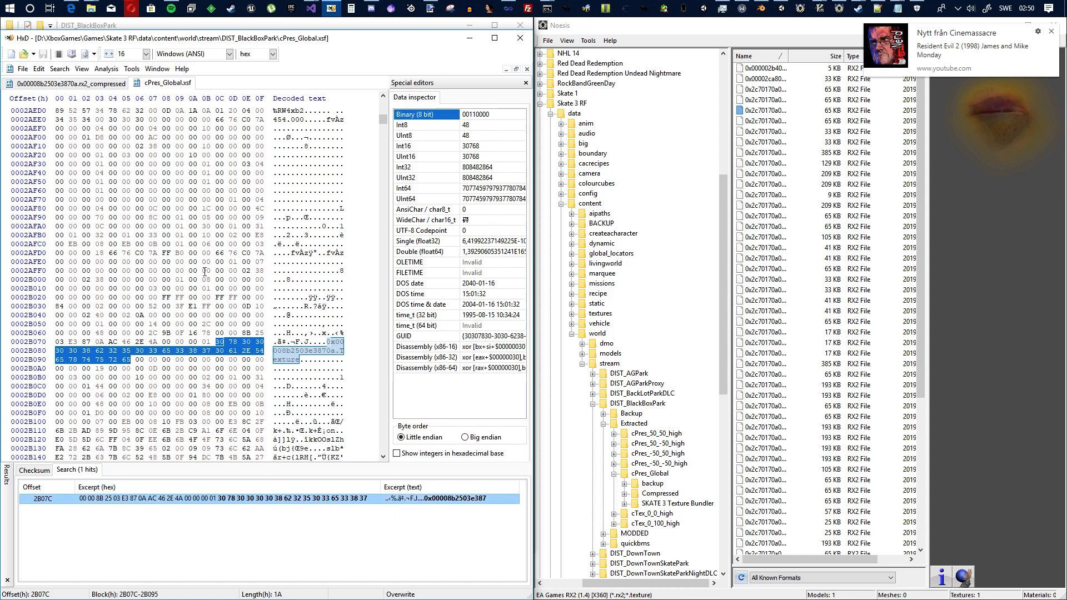
pyautogui.scroll(-4, 205, 272)
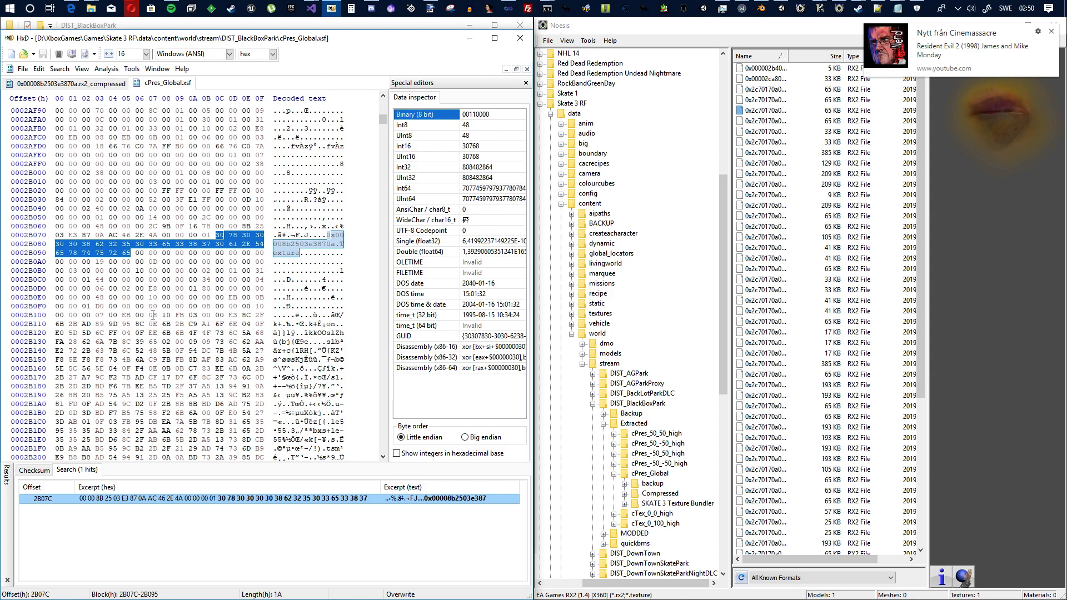
pyautogui.scroll(7, 195, 279)
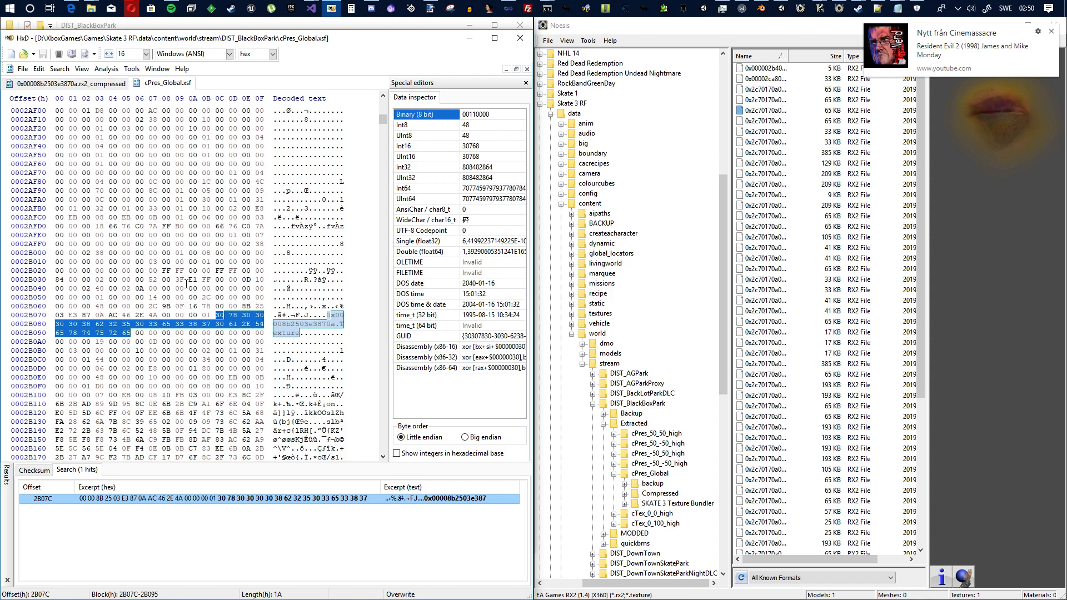
pyautogui.scroll(1, 195, 279)
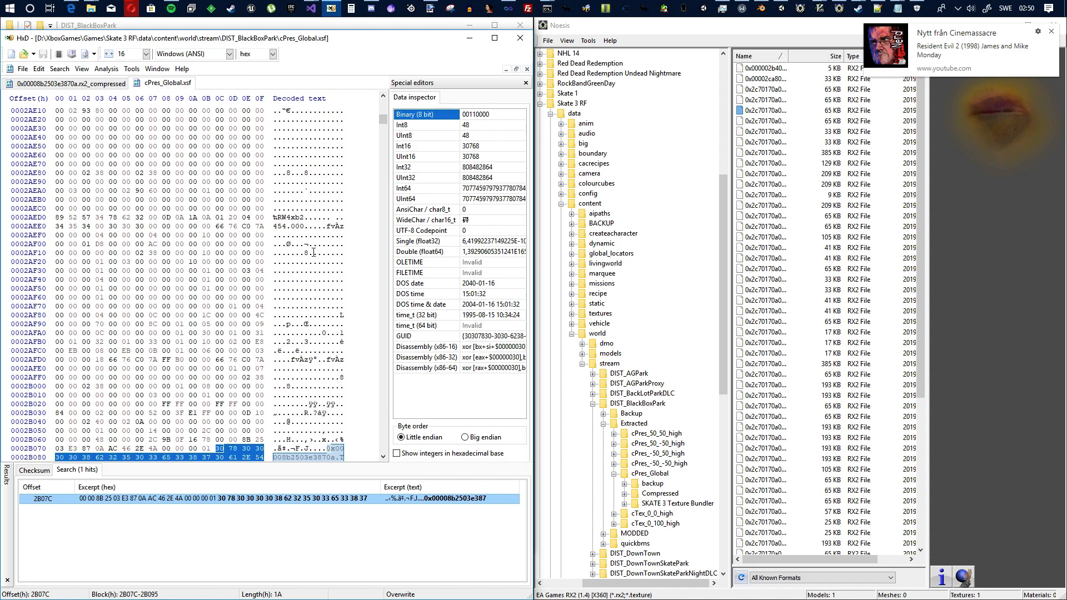
# Locate the texture's RW4xb2 header start at offset 2AED0 and scan the data below for the end of a texture block
pyautogui.scroll(-1, 187, 235)
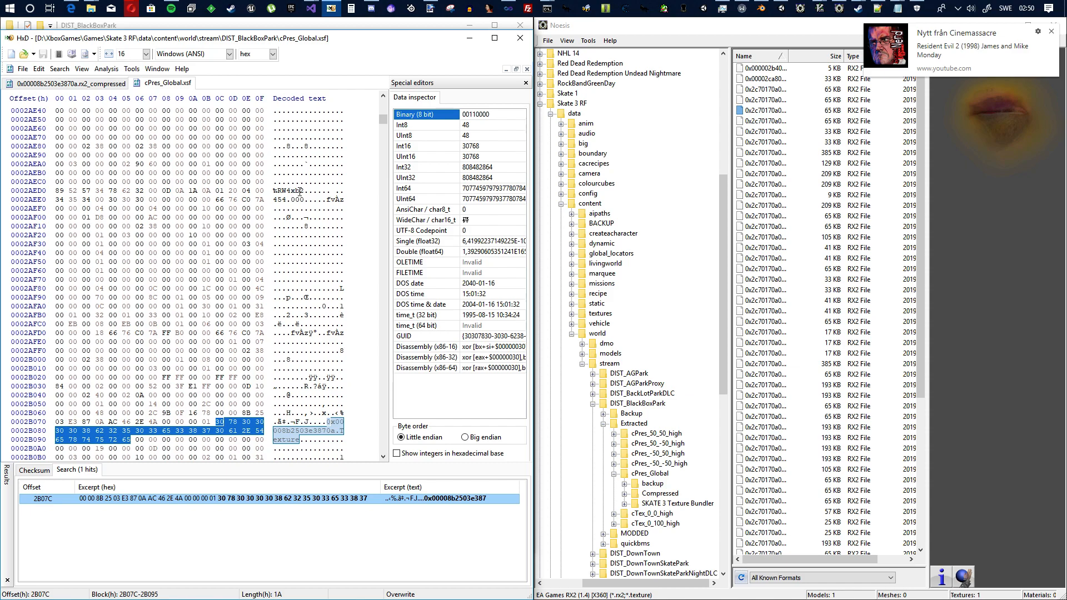
pyautogui.click(56, 192)
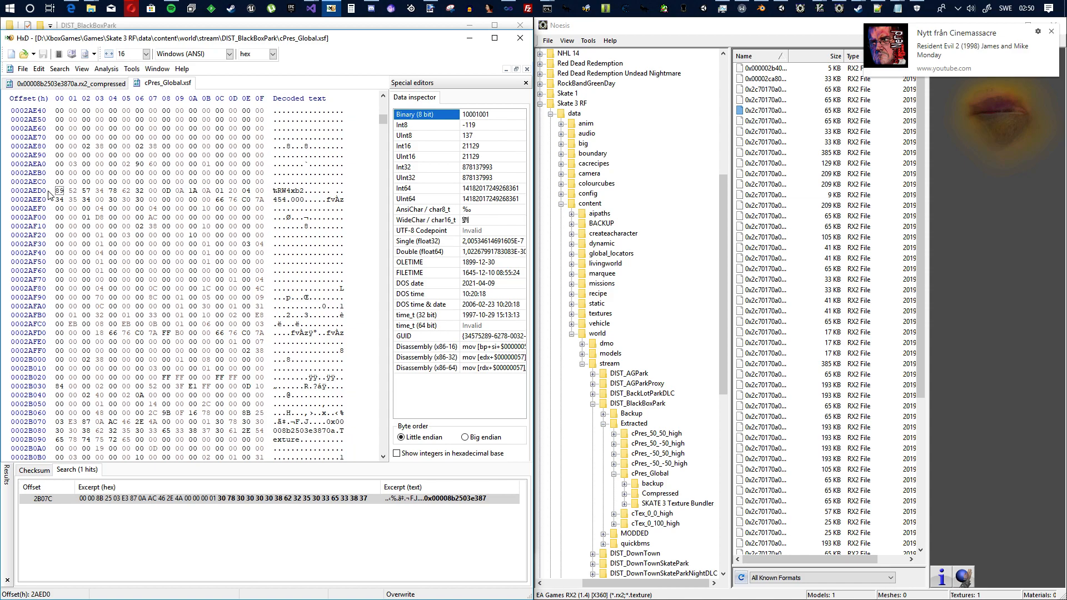
pyautogui.scroll(-1, 252, 277)
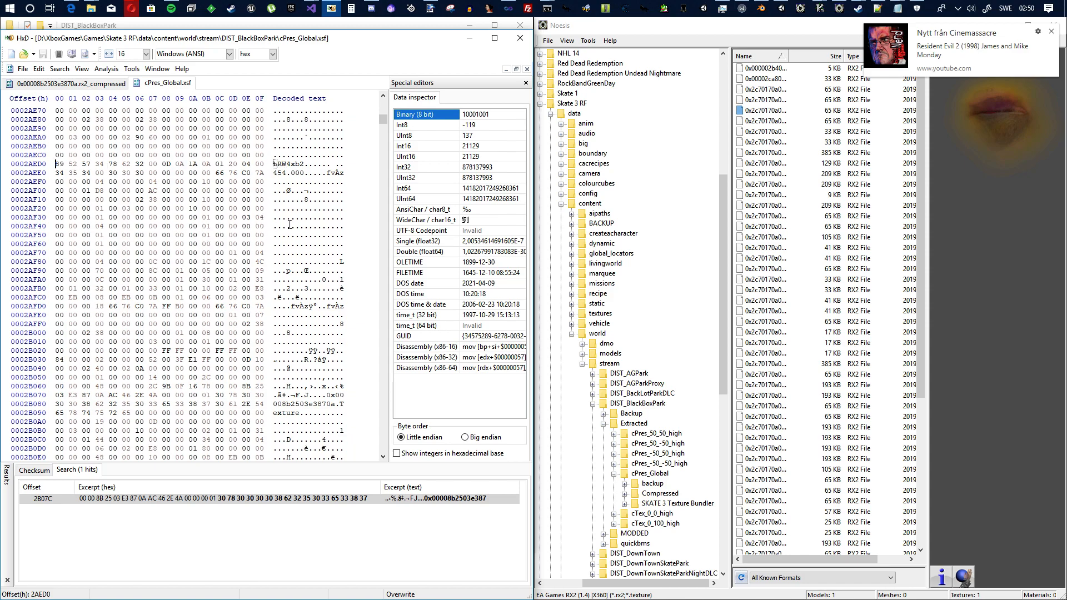
pyautogui.moveTo(385, 119); pyautogui.dragTo(382, 167)
pyautogui.scroll(-8, 336, 235)
pyautogui.scroll(-20, 335, 235)
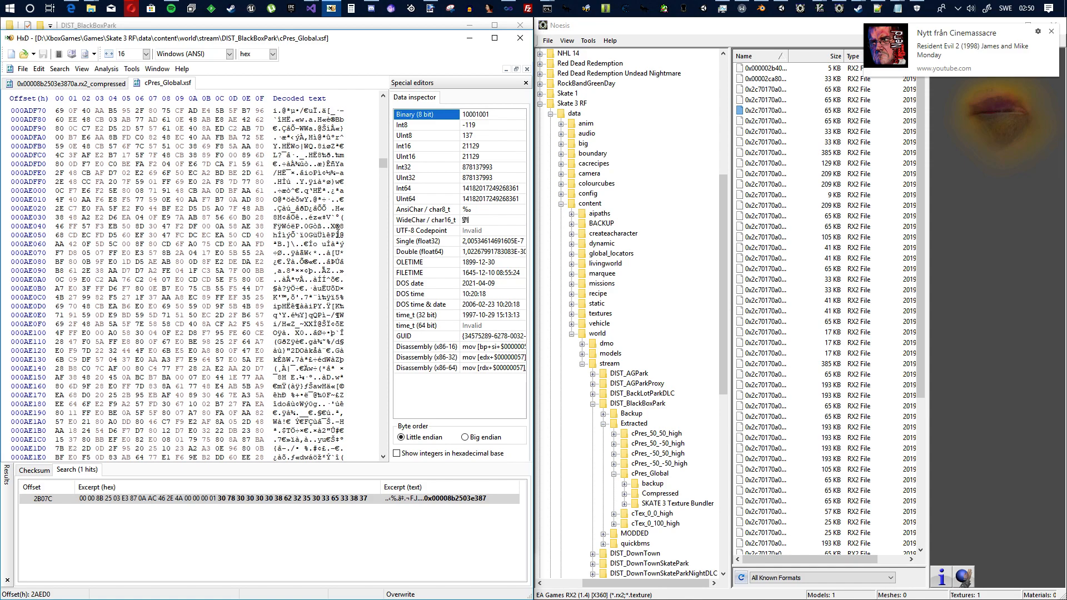
pyautogui.scroll(-20, 341, 226)
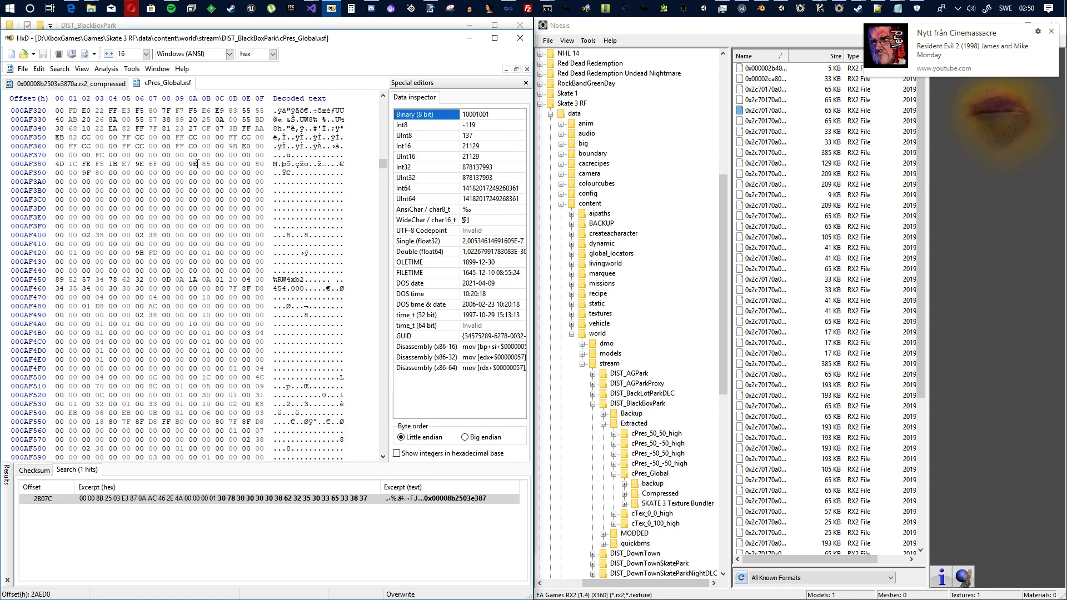
# Examine the trailing bytes at AF380 to AF39F and the final data bytes at AF370 before the next RW4xb2 header
pyautogui.scroll(1, 181, 168)
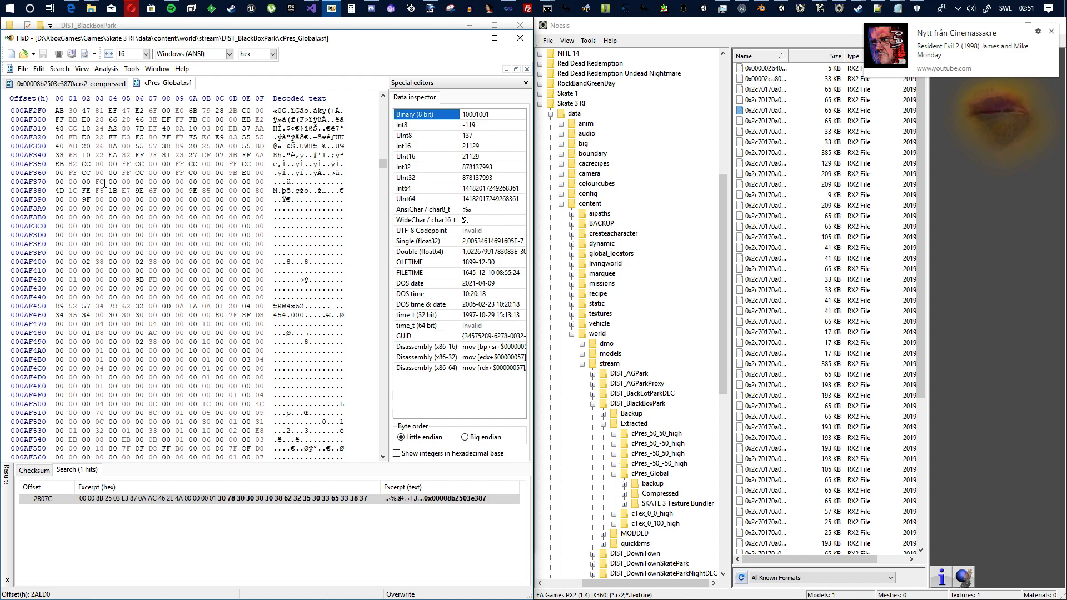
pyautogui.moveTo(58, 190); pyautogui.dragTo(277, 204)
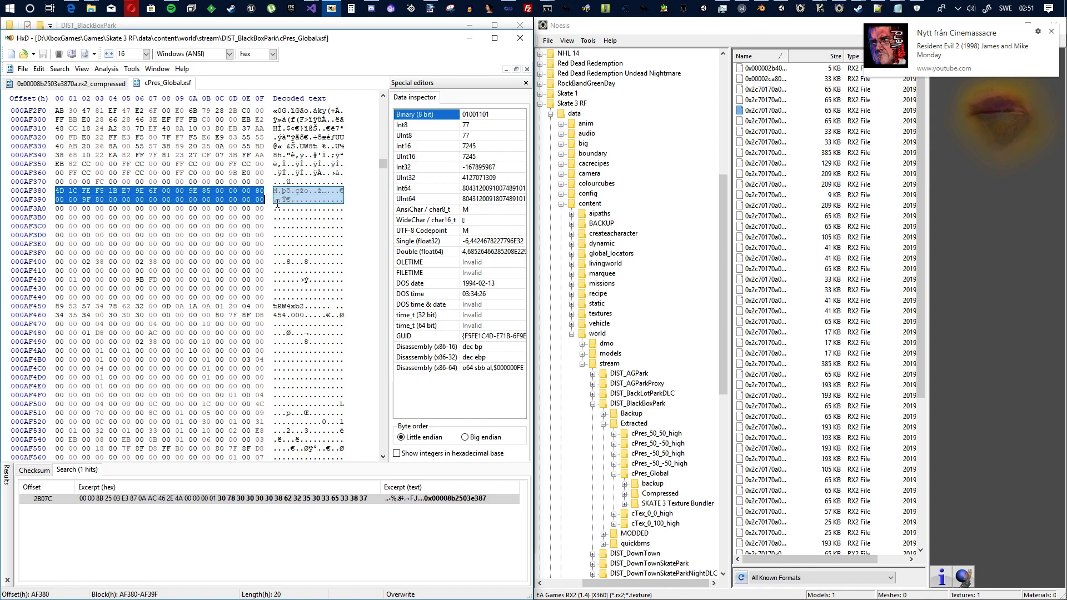
pyautogui.click(105, 201)
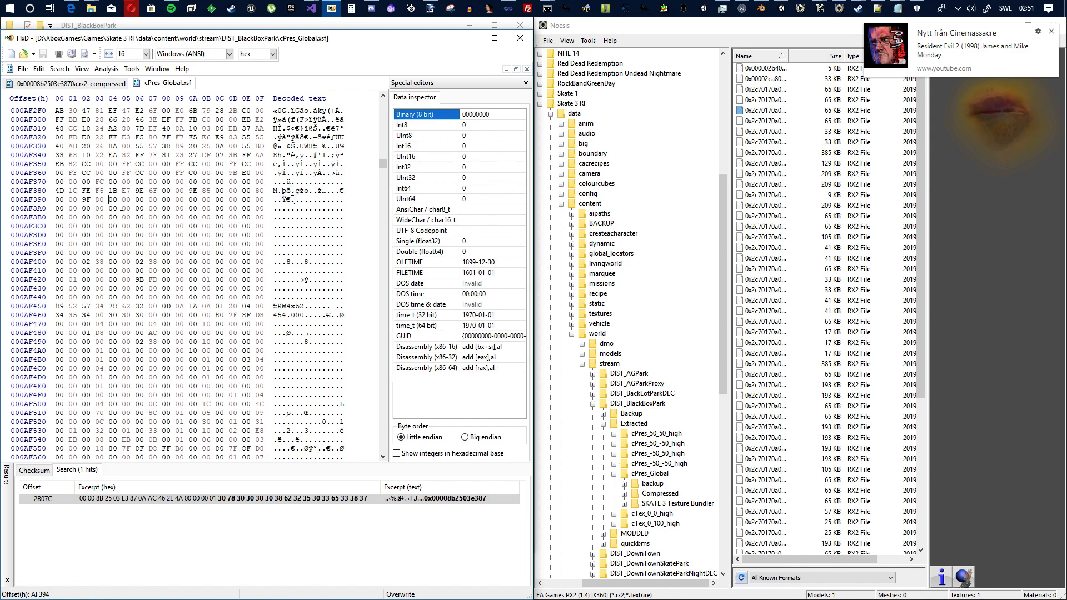
pyautogui.moveTo(107, 182); pyautogui.dragTo(50, 181)
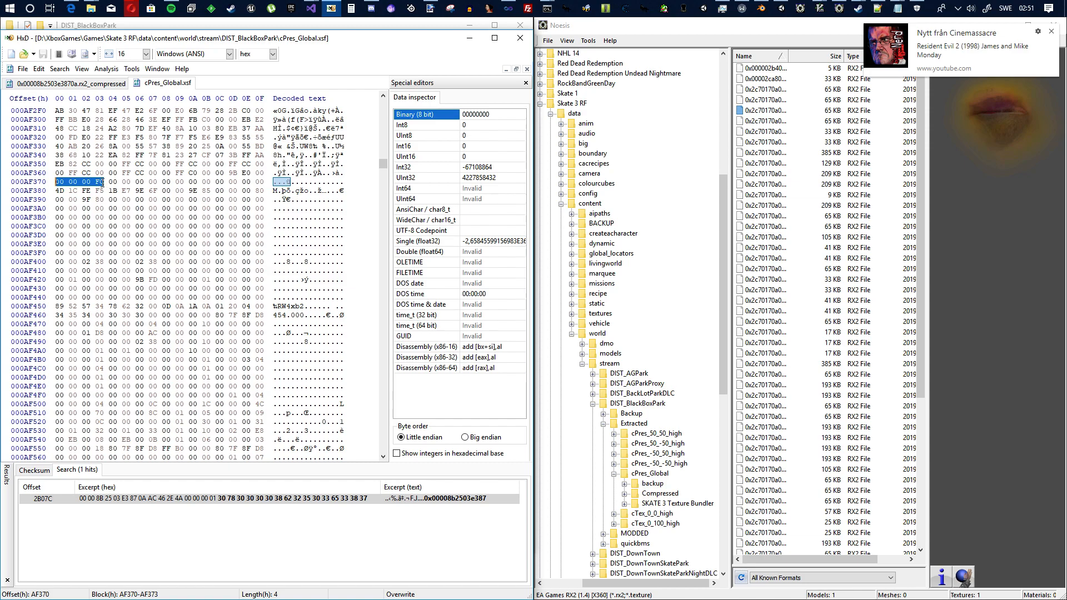
pyautogui.scroll(2, 144, 191)
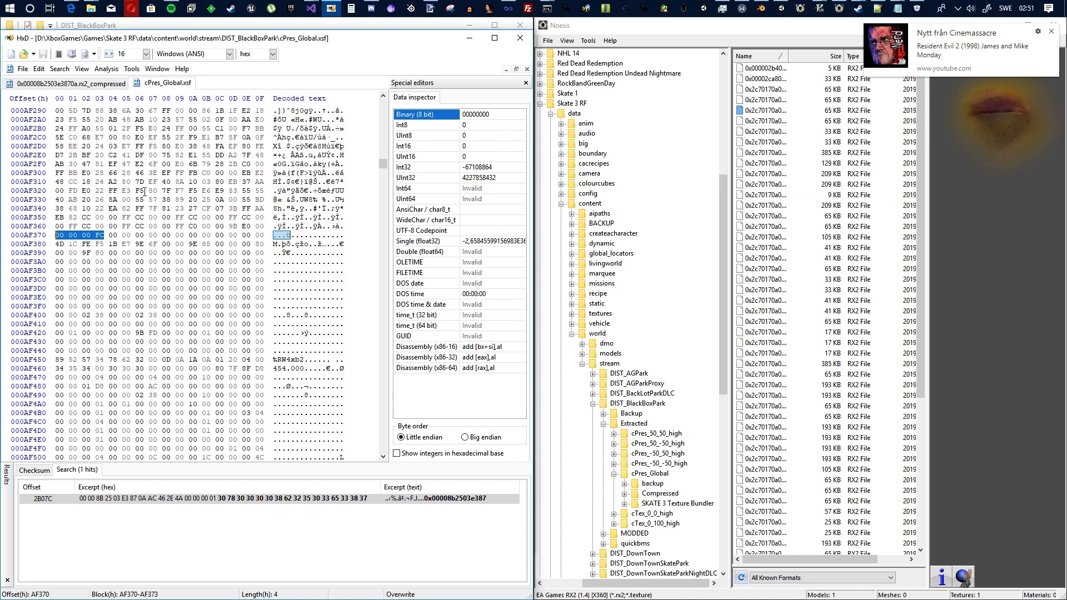
pyautogui.click(106, 235)
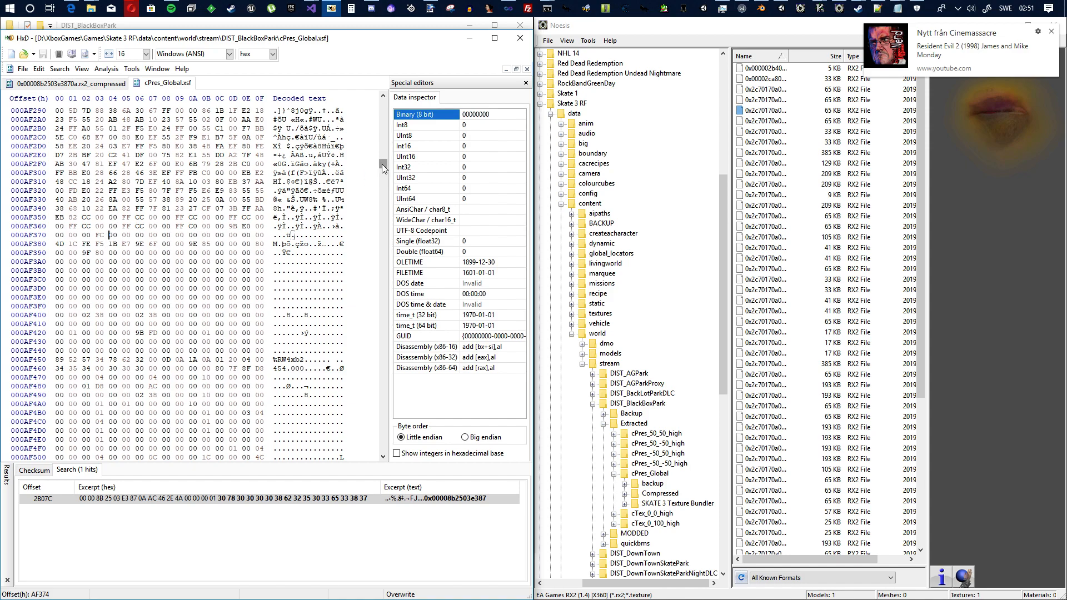
# Return to the found texture name in cPres_Global.xsf and mark the start of the RW4xb2 header above it
pyautogui.moveTo(382, 165); pyautogui.dragTo(382, 119)
pyautogui.click(256, 498)
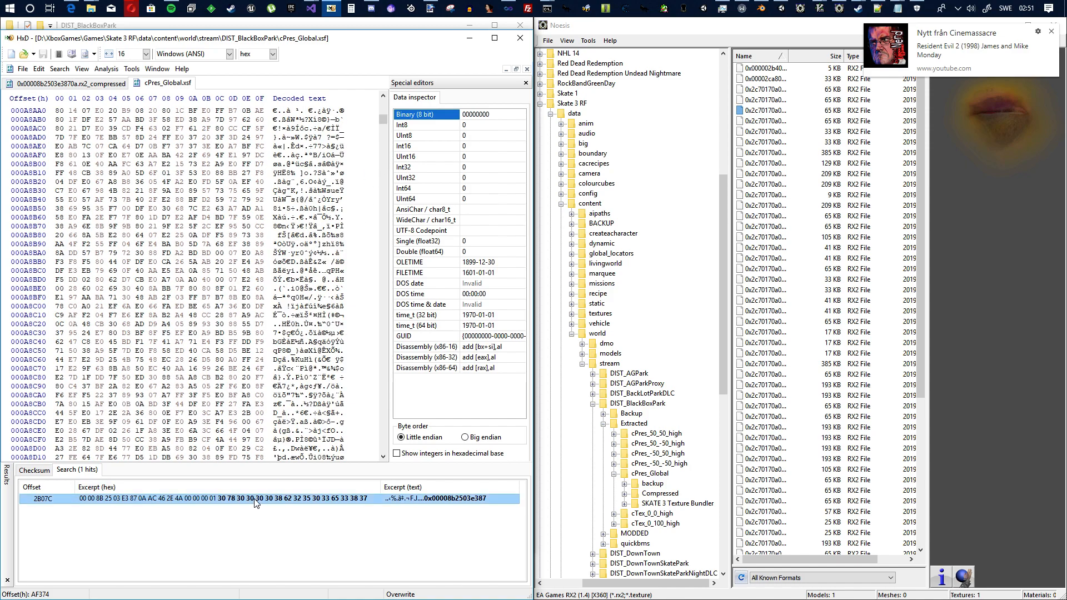
pyautogui.doubleClick(256, 499)
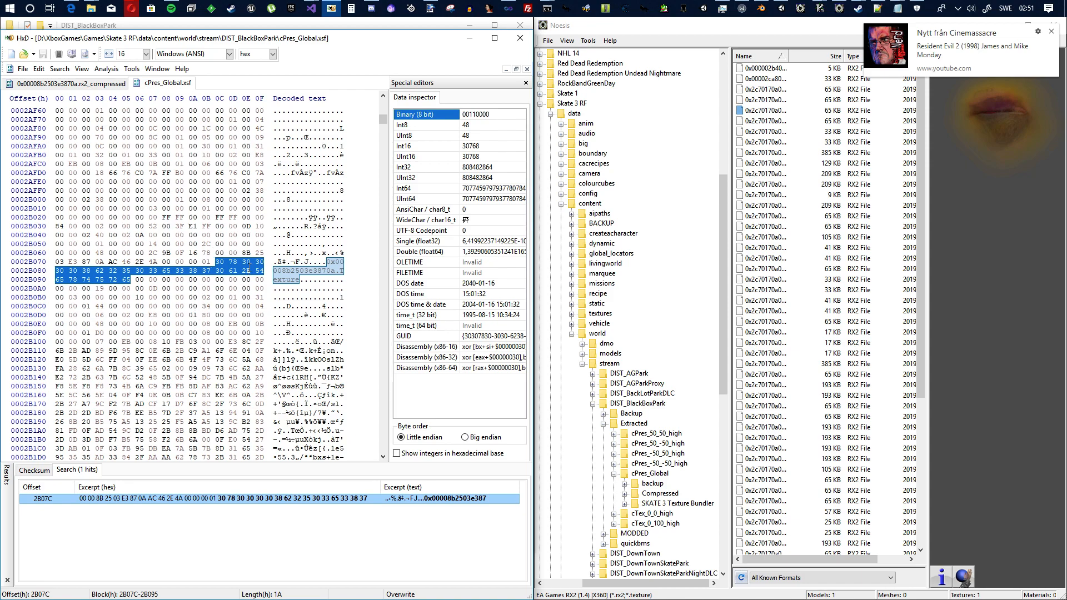
pyautogui.scroll(7, 220, 218)
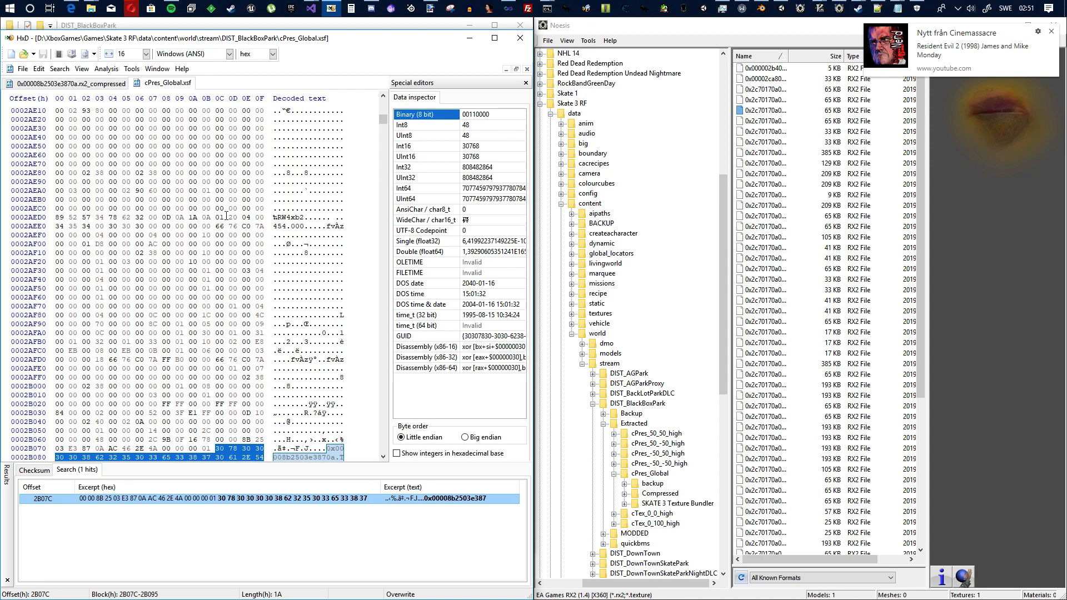
pyautogui.click(284, 217)
pyautogui.click(288, 217)
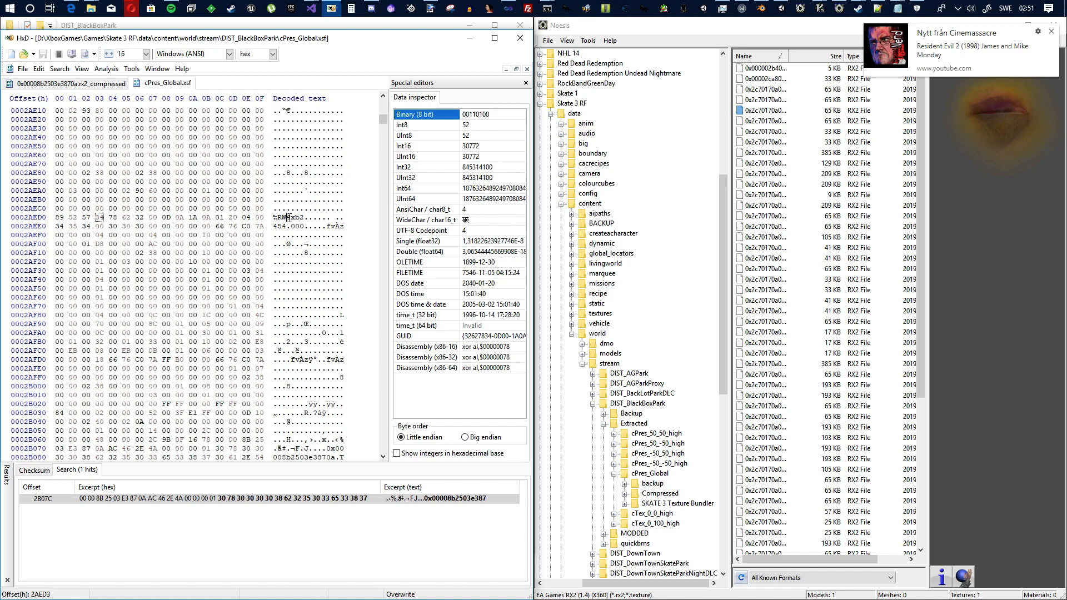
pyautogui.moveTo(286, 217); pyautogui.dragTo(304, 217)
pyautogui.click(109, 217)
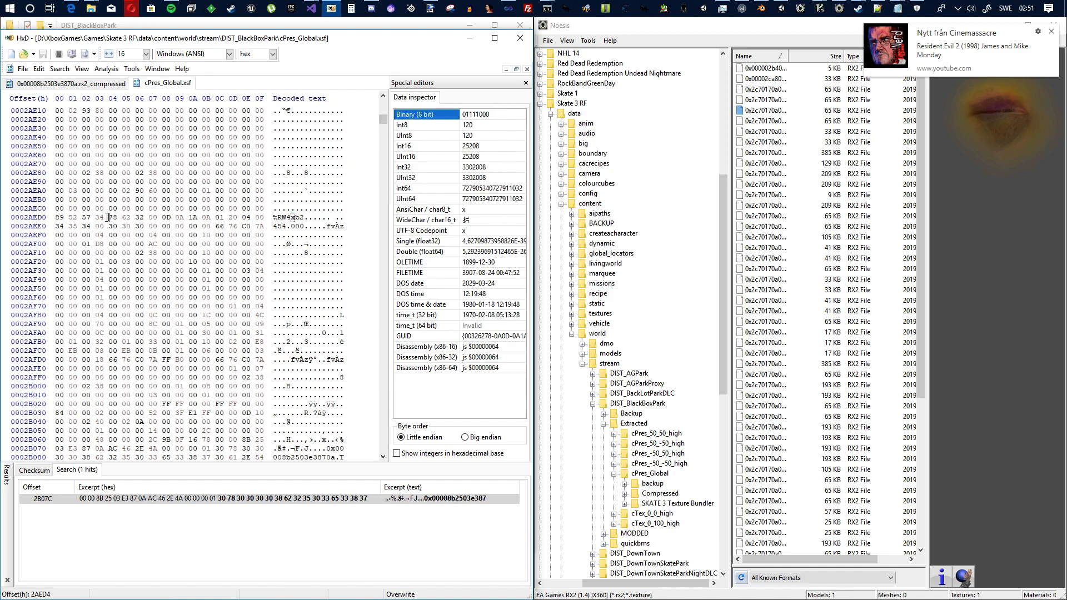
pyautogui.click(57, 217)
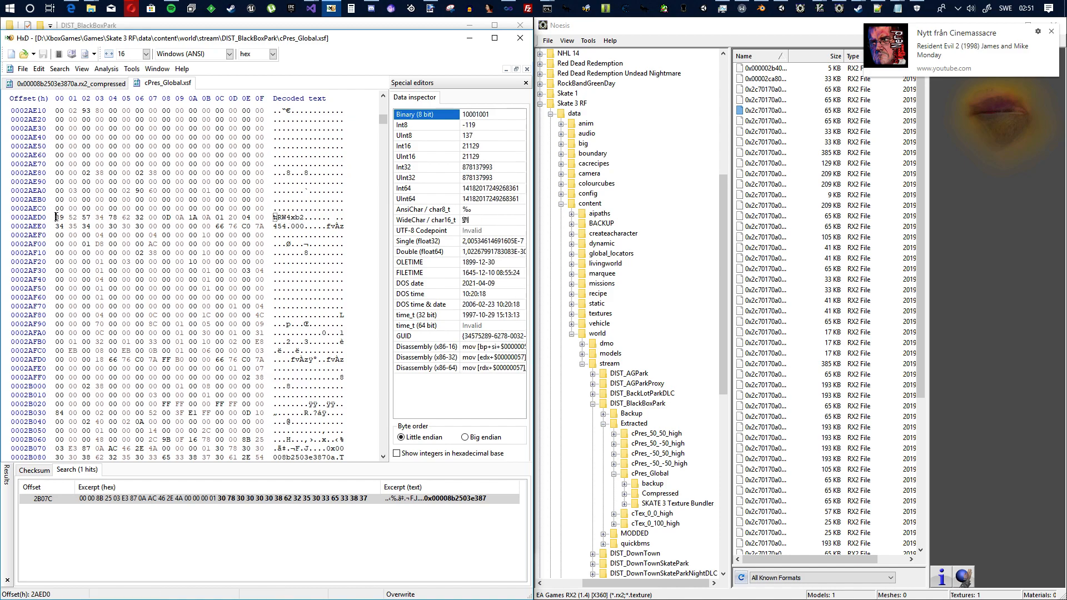
# Inspect the four-byte values at offsets 2AEA0 and 2AEA4 above the texture's RW4xb2 header
pyautogui.moveTo(55, 220); pyautogui.dragTo(103, 190)
pyautogui.click(57, 191)
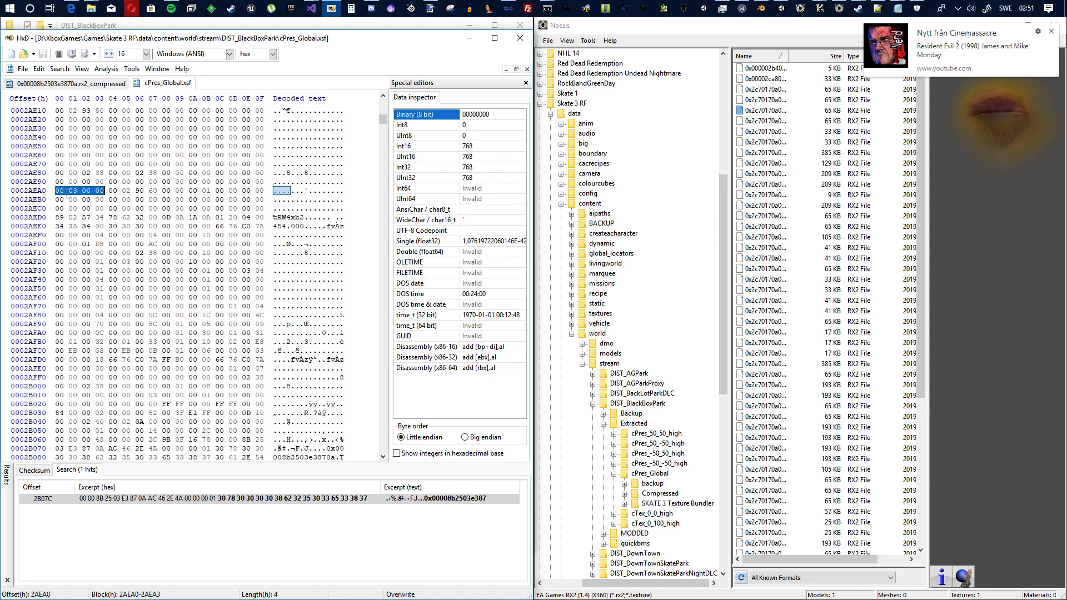
pyautogui.moveTo(110, 190); pyautogui.dragTo(159, 190)
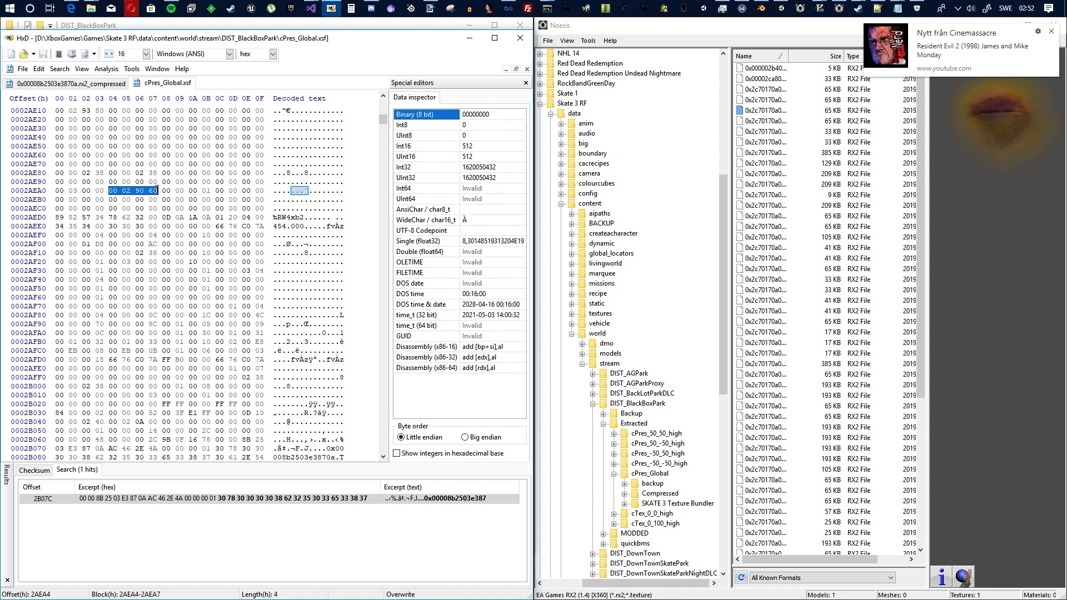
# Select the texture's compressed data in cPres_Global.xsf as a block starting at offset 2B108 with hex length 29060
pyautogui.scroll(-4, 246, 325)
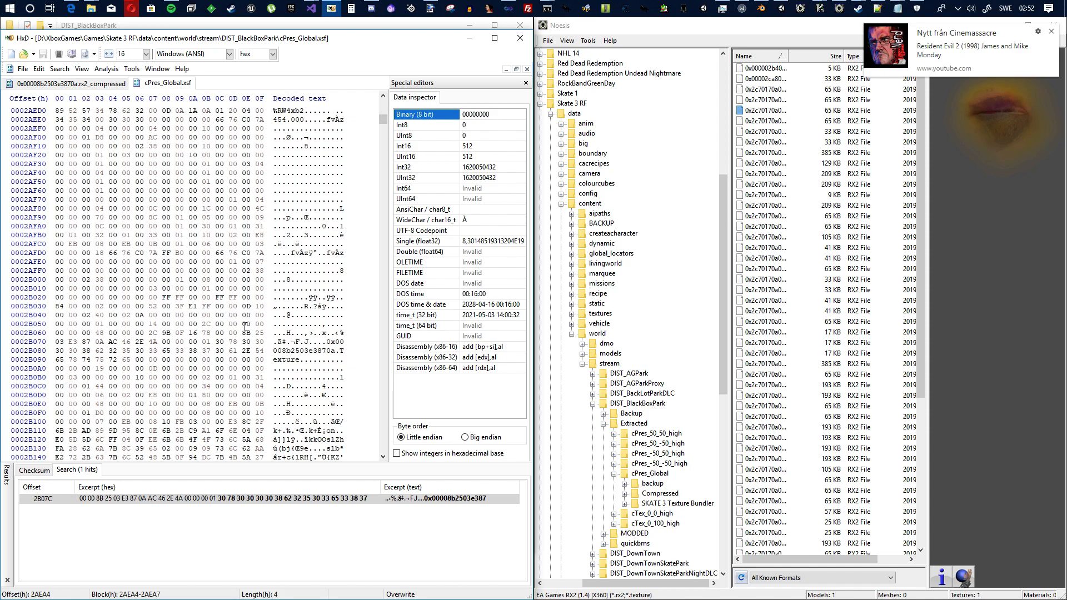
pyautogui.scroll(-3, 230, 304)
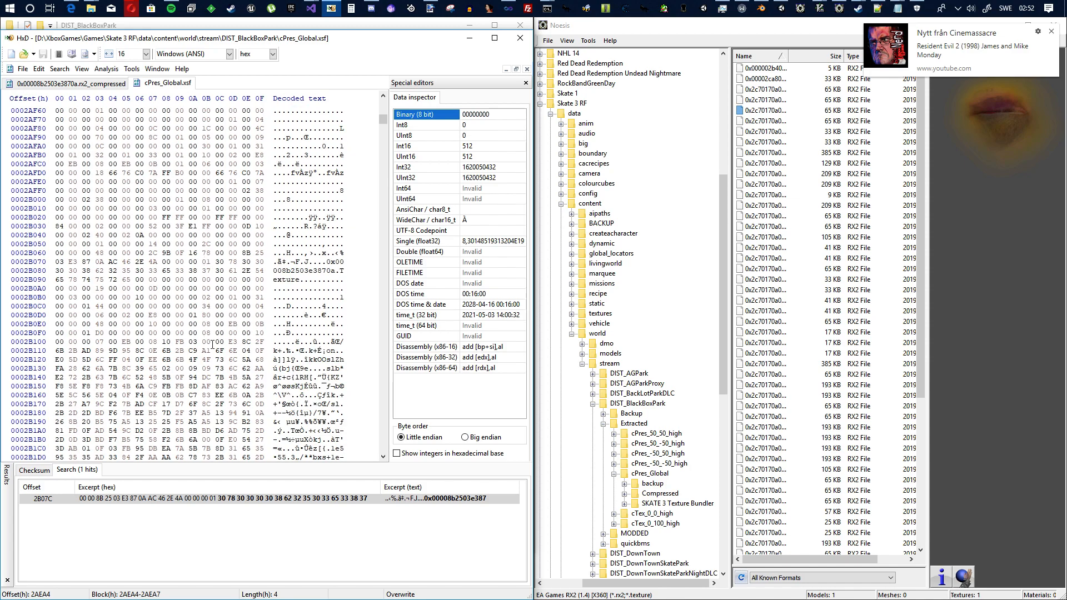
pyautogui.click(165, 342)
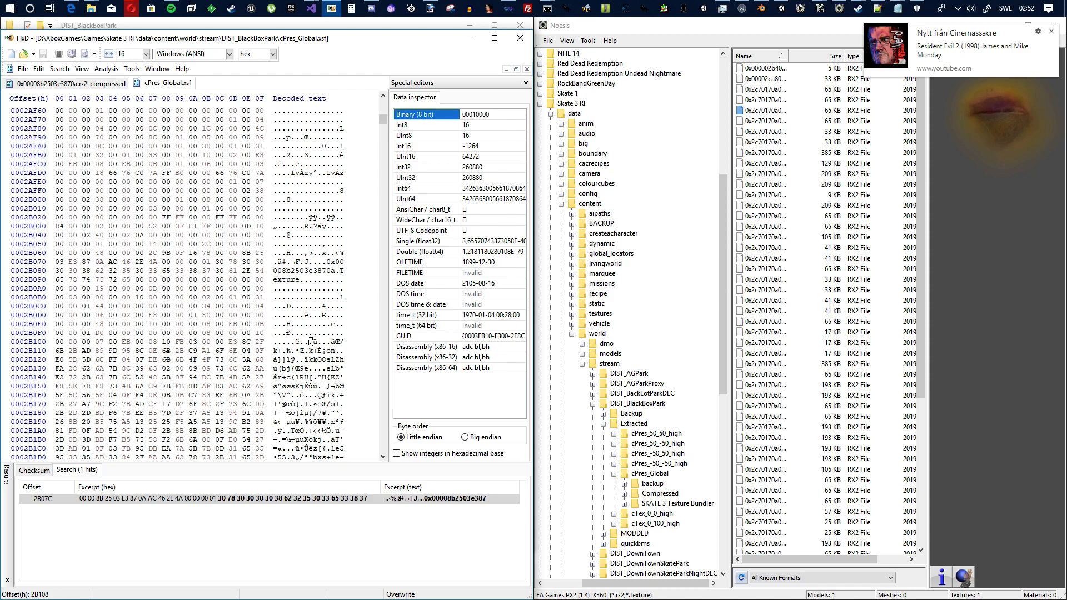
pyautogui.scroll(-1, 169, 346)
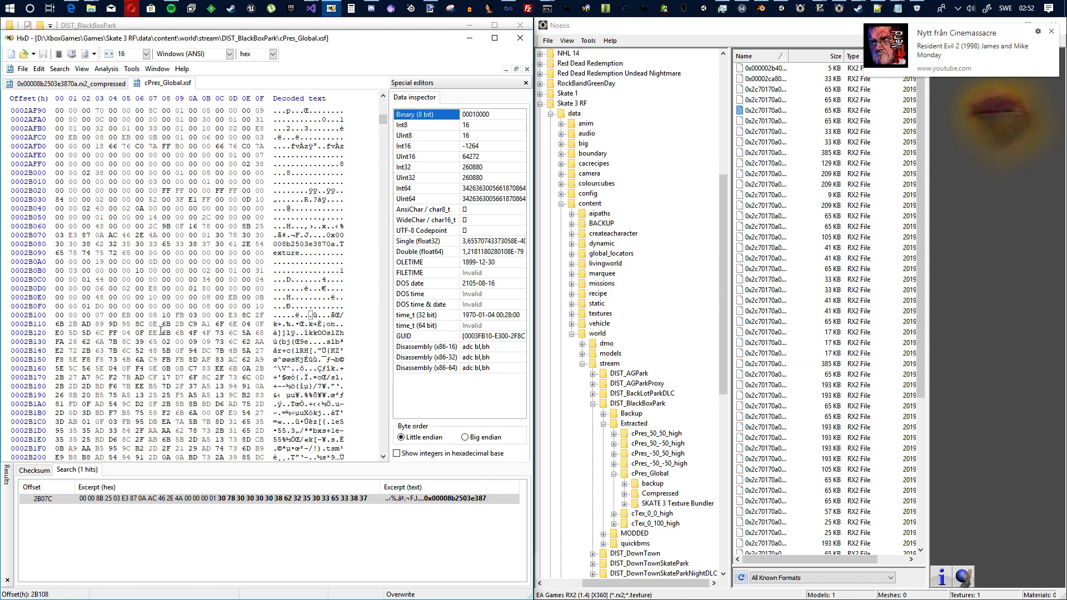
pyautogui.click(55, 69)
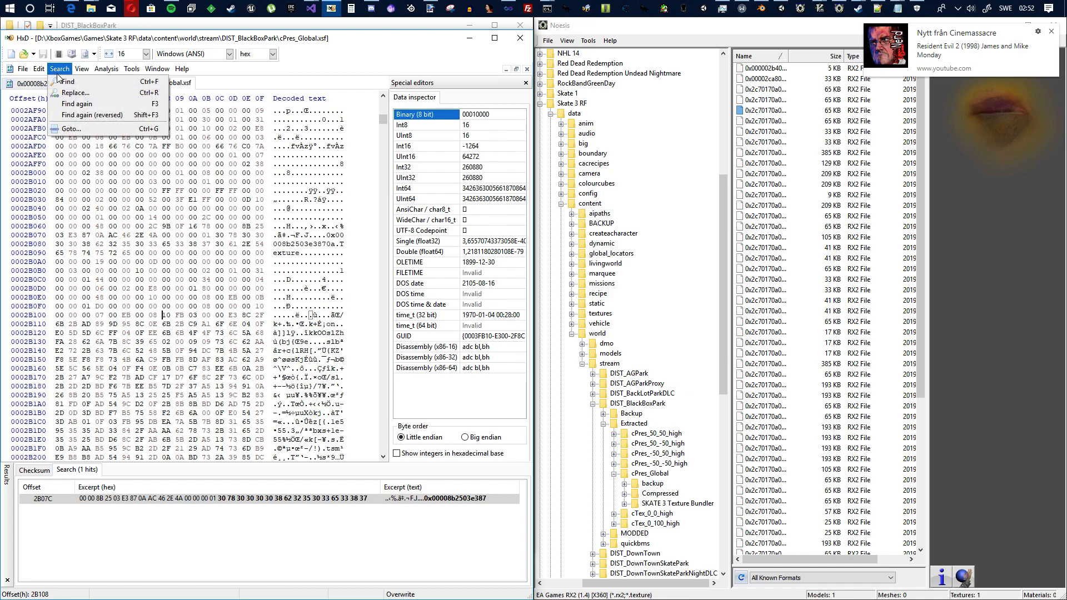
pyautogui.moveTo(38, 73)
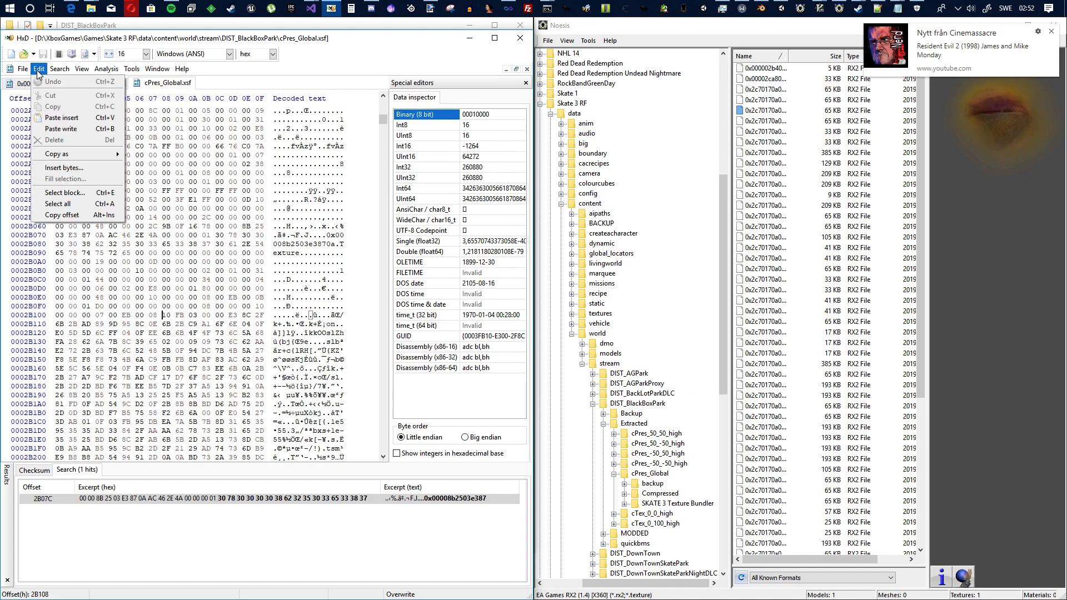
pyautogui.click(78, 196)
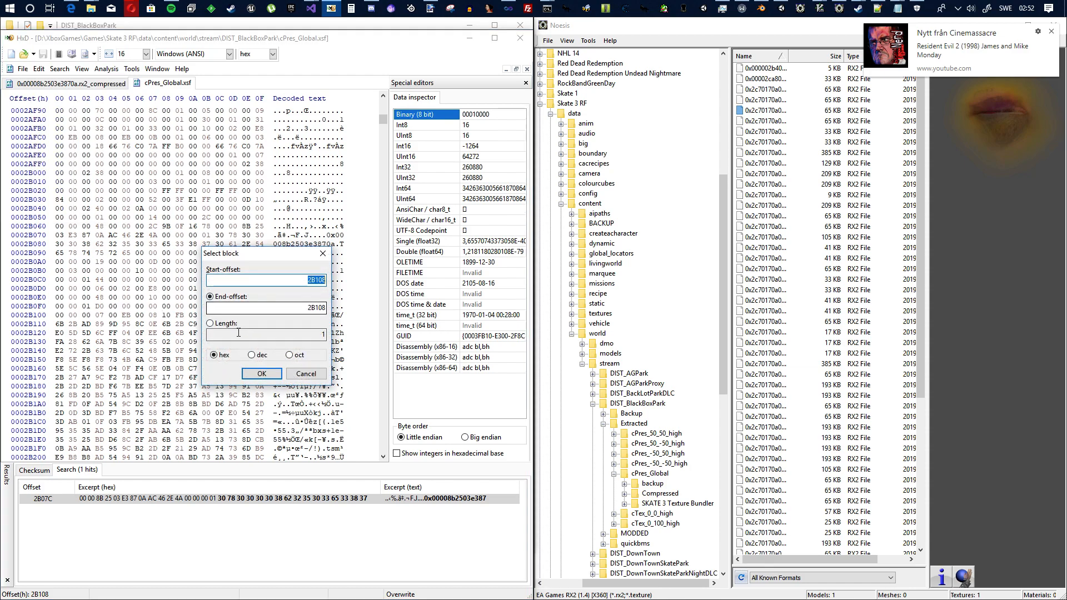
pyautogui.write('29060')
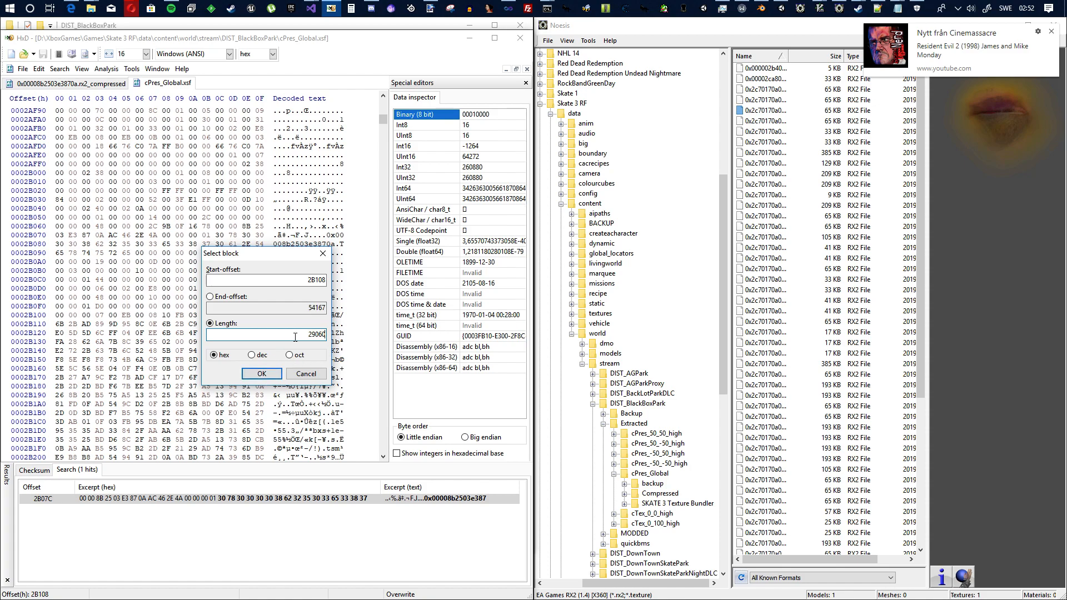
pyautogui.click(261, 374)
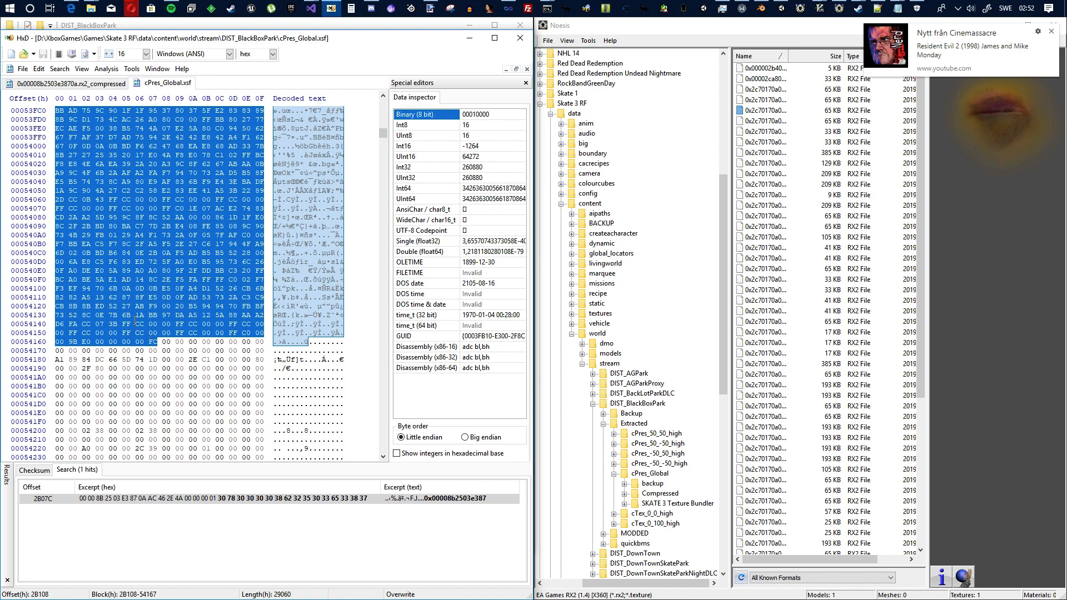
# Check the end of the selected block against the bytes that follow it and the next RW4xb2 header
pyautogui.scroll(-2, 107, 313)
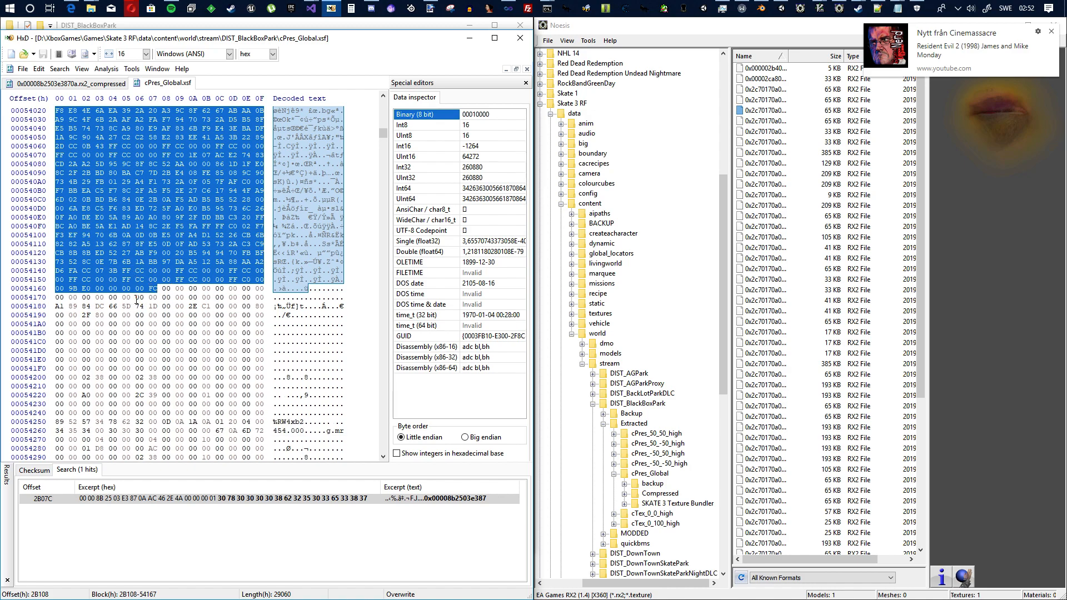
pyautogui.scroll(-5, 139, 301)
pyautogui.scroll(5, 166, 293)
pyautogui.scroll(6, 153, 301)
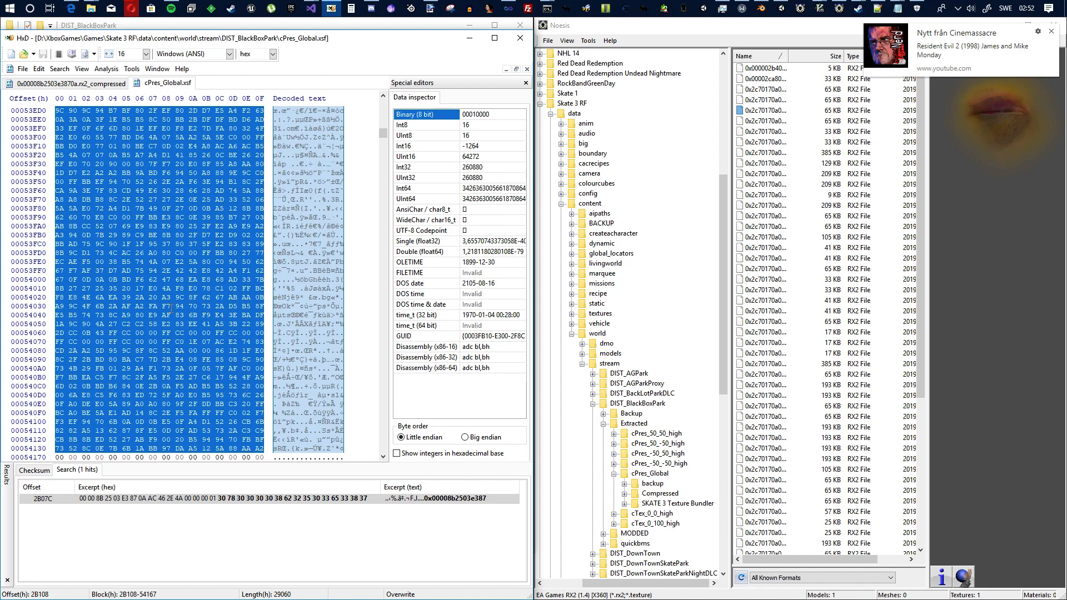
pyautogui.scroll(-3, 172, 308)
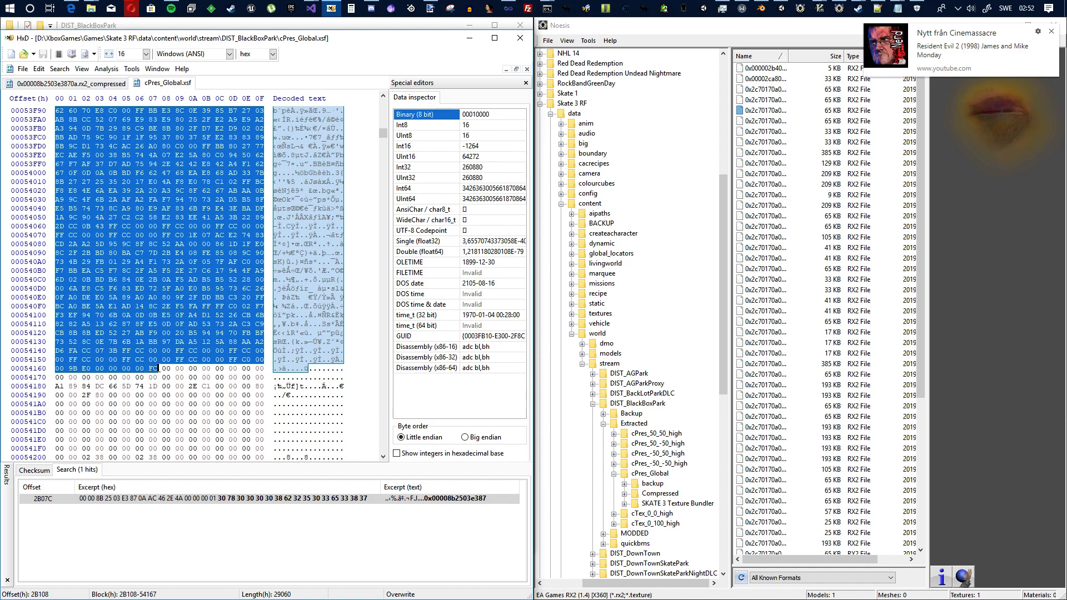
pyautogui.scroll(-2, 167, 359)
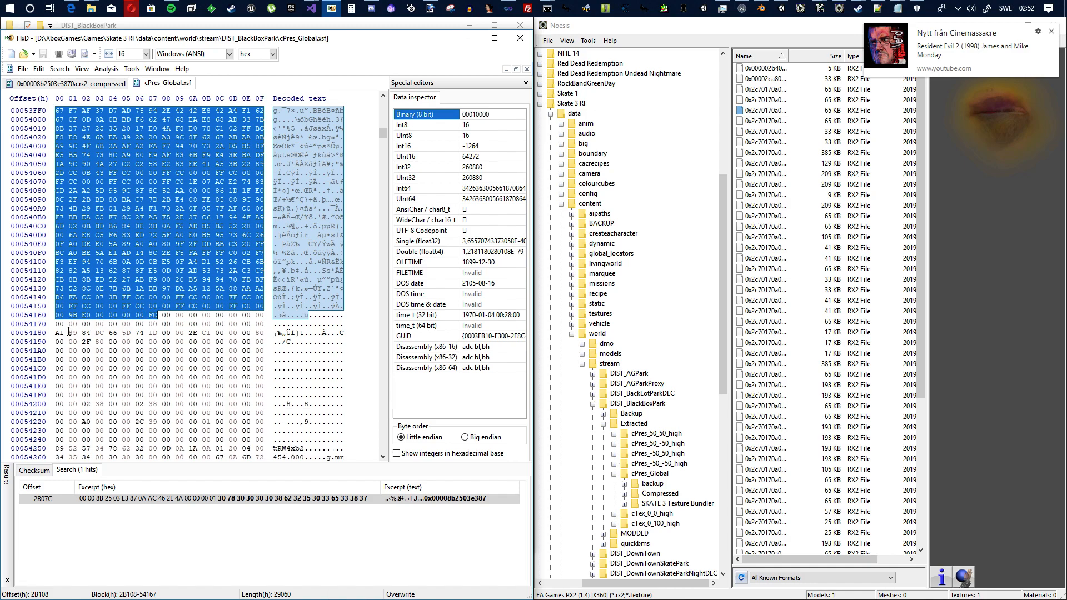
pyautogui.scroll(-4, 150, 348)
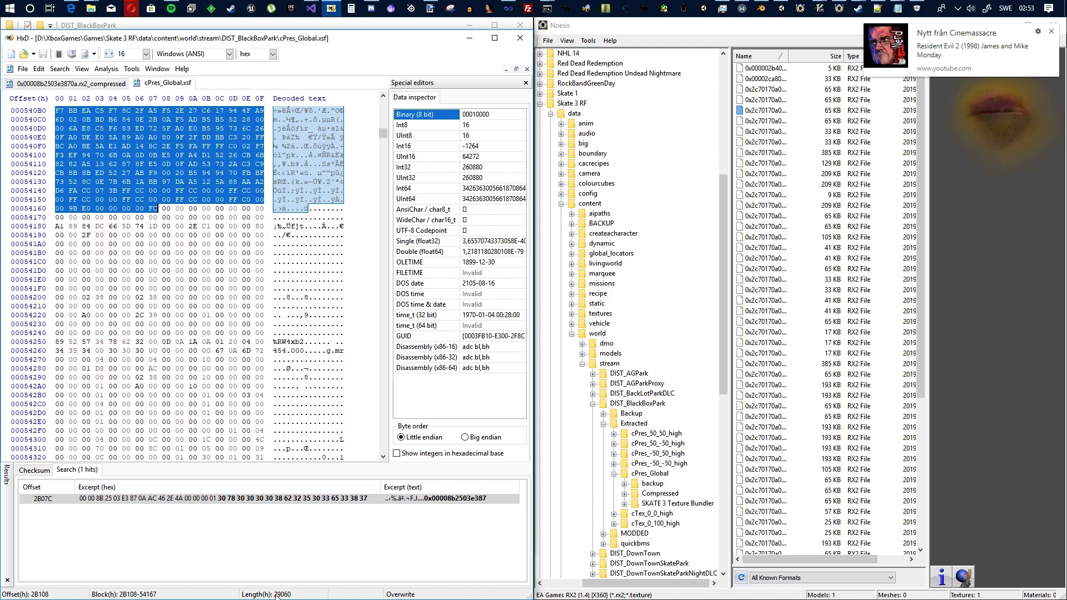
# Select the data in 0x00008b2503e3870a.rx2_compressed from offset 238 to the end of the file and compare its length with the cPres_Global.xsf block
pyautogui.click(96, 83)
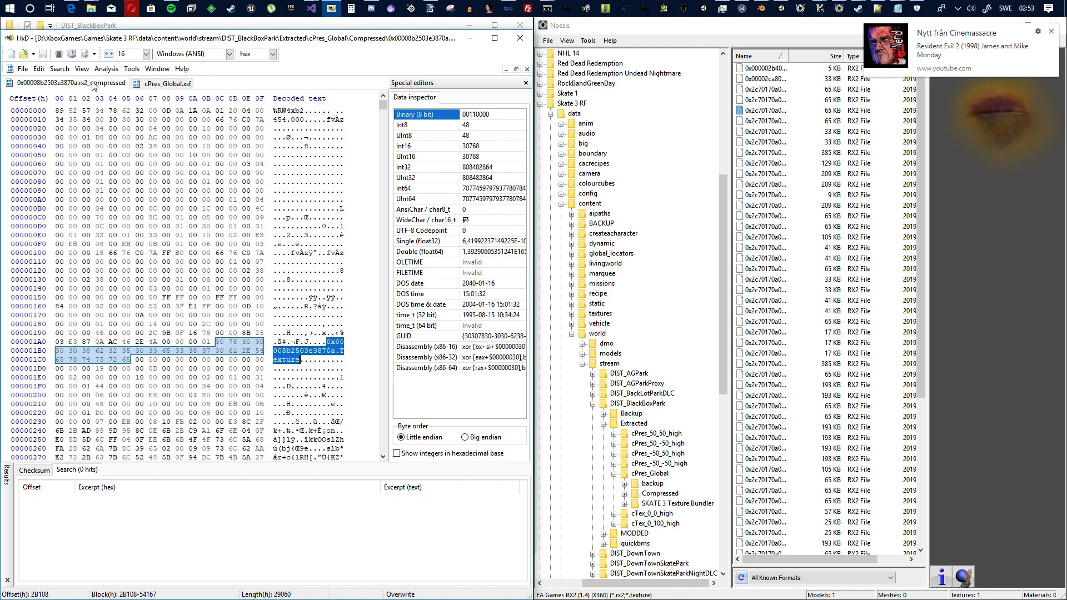
pyautogui.scroll(-2, 228, 338)
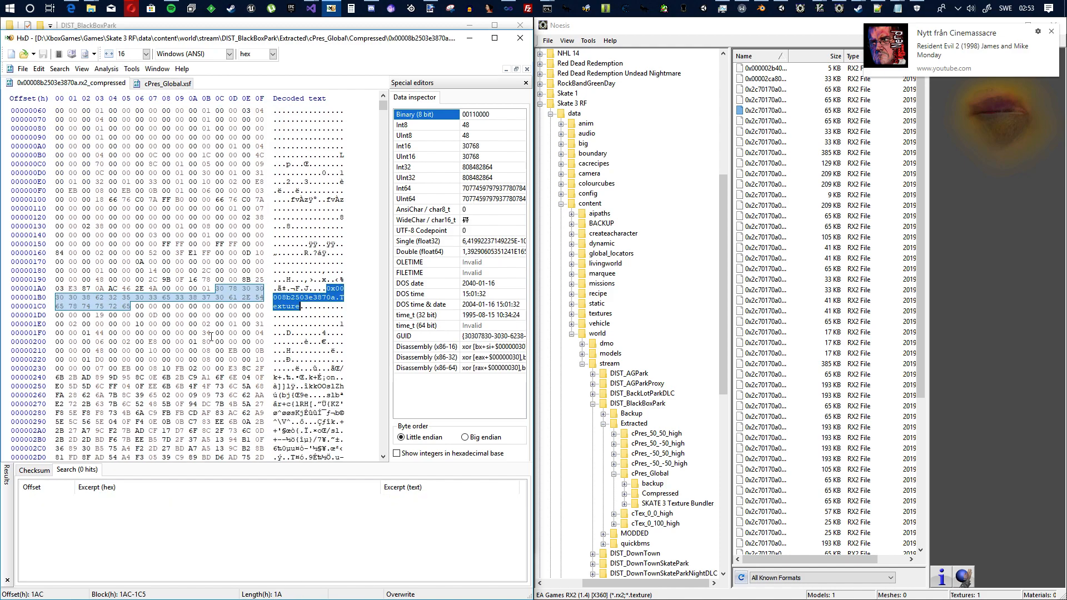
pyautogui.click(157, 370)
pyautogui.moveTo(383, 104); pyautogui.dragTo(367, 444)
pyautogui.scroll(4, 234, 333)
pyautogui.keyDown('shift'); pyautogui.click(101, 220); pyautogui.keyUp('shift')
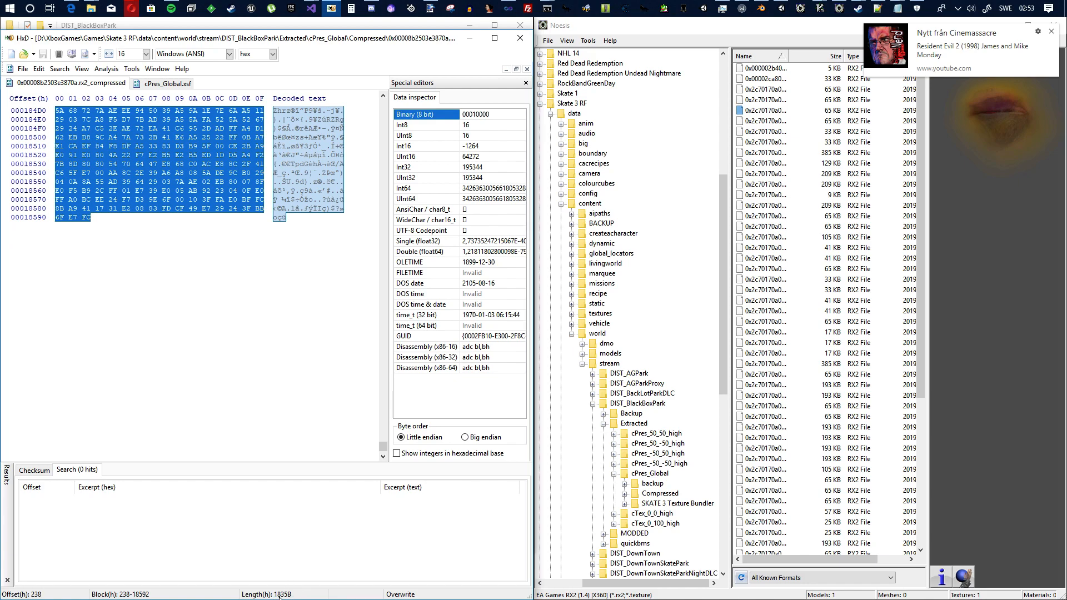
pyautogui.click(167, 82)
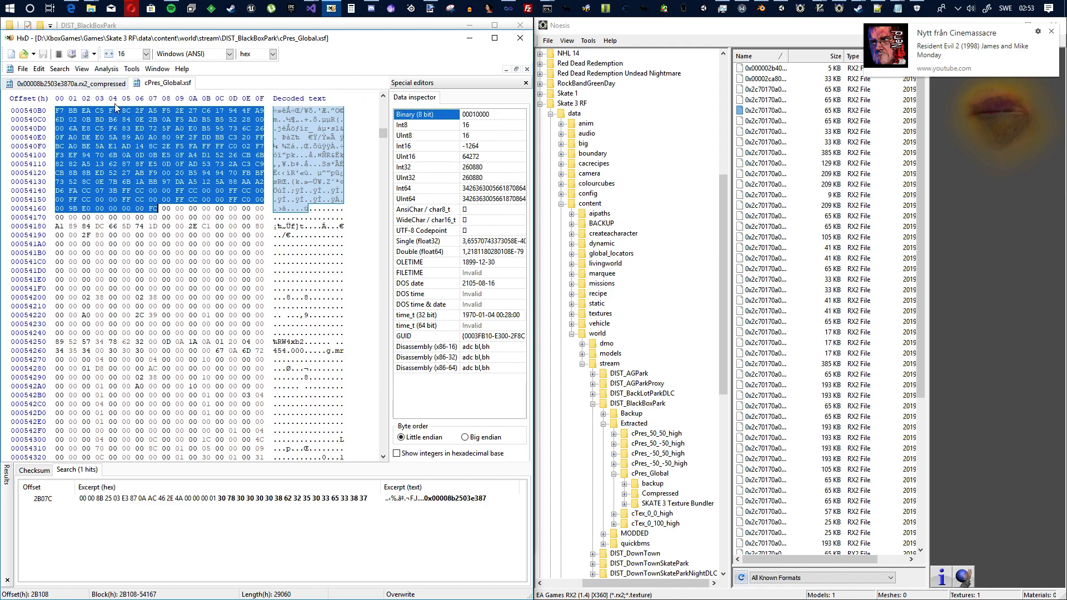
pyautogui.click(100, 86)
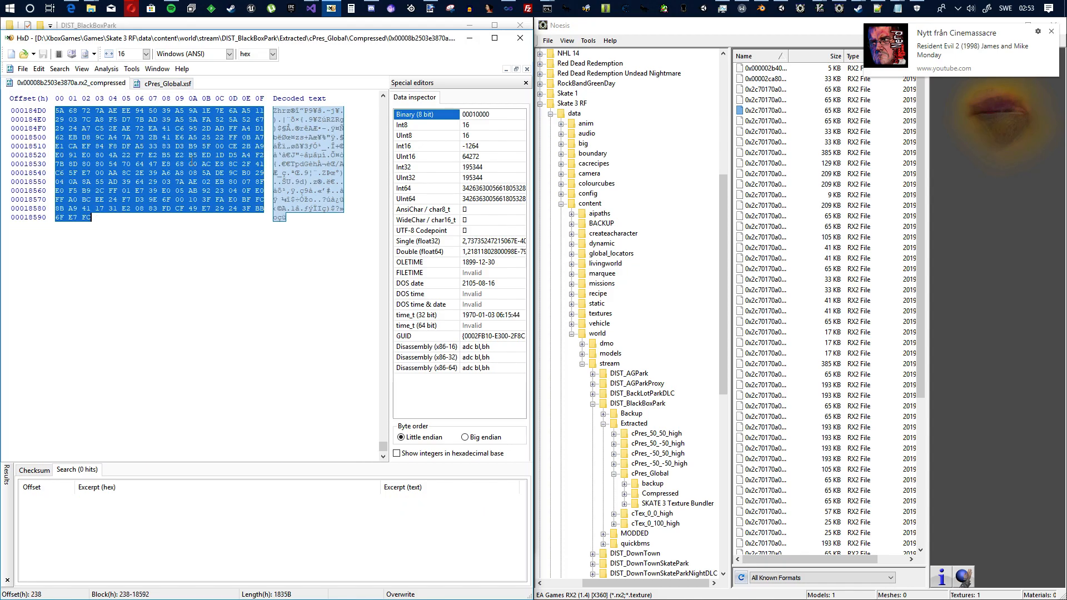
# Select the entire contents of 0x00008b2503e3870a.rx2_compressed
pyautogui.click(107, 222)
pyautogui.moveTo(383, 446); pyautogui.dragTo(381, 103)
pyautogui.click(170, 164)
pyautogui.hotkey('ctrl', 'a')
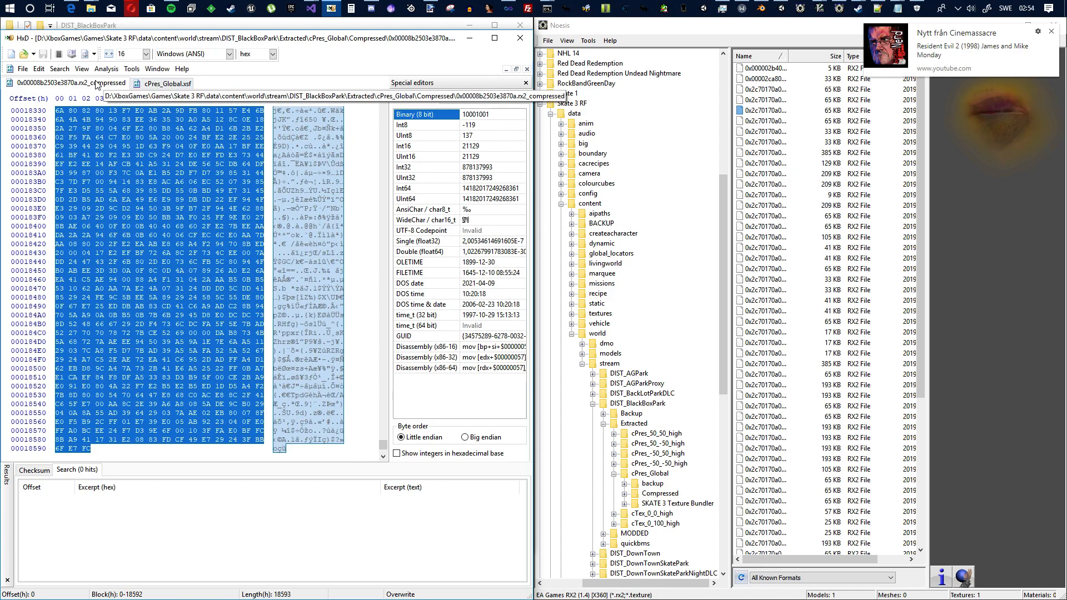
# Return to the found texture name in cPres_Global.xsf and place the cursor at the RW4xb2 header start, offset 2AED0
pyautogui.click(153, 85)
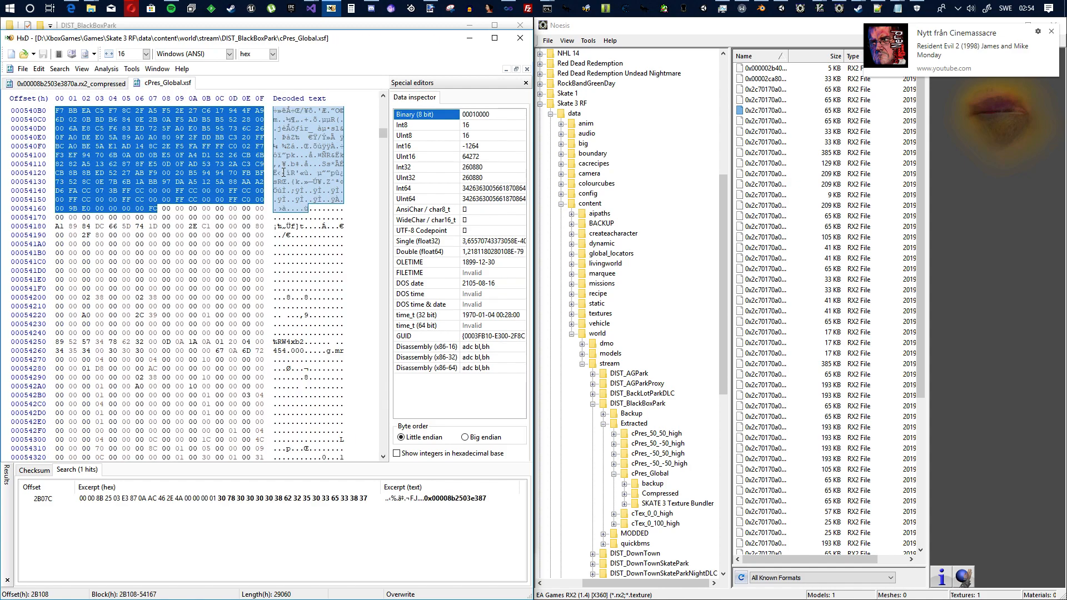
pyautogui.doubleClick(239, 498)
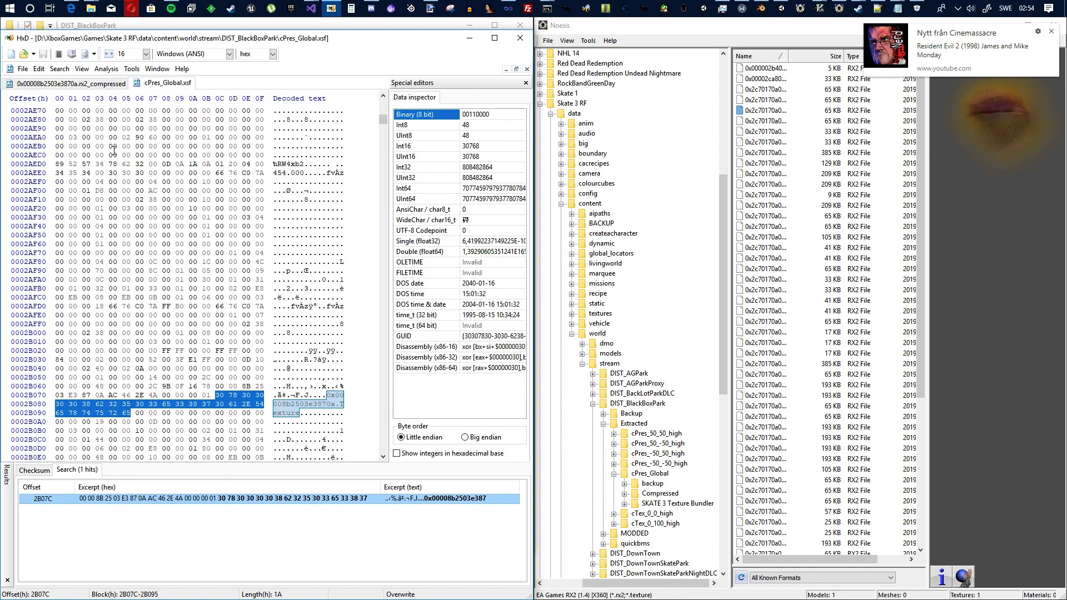
pyautogui.click(57, 164)
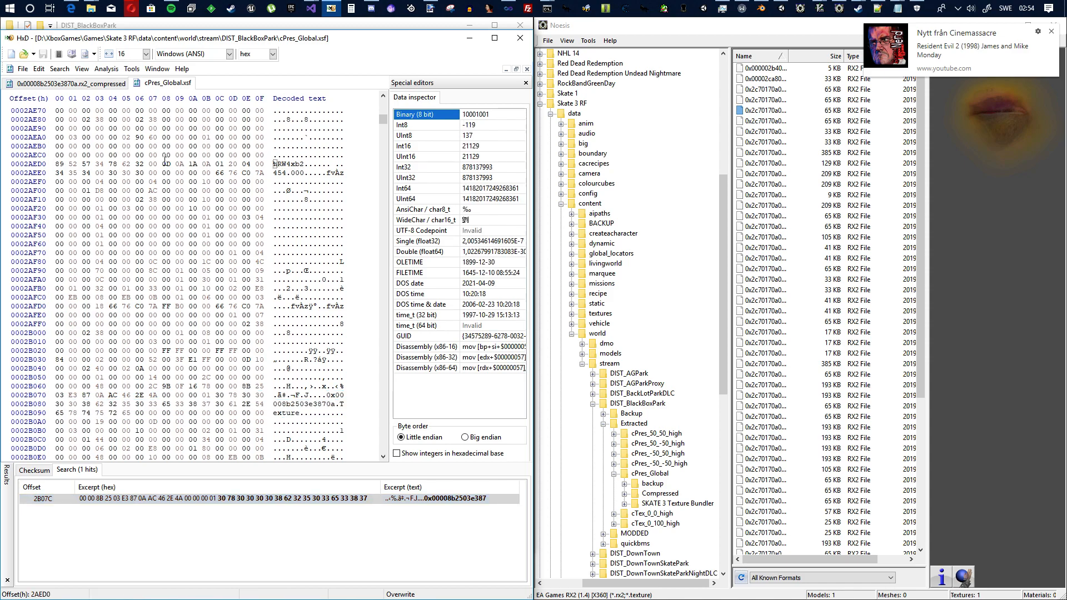
pyautogui.moveTo(273, 165); pyautogui.dragTo(278, 164)
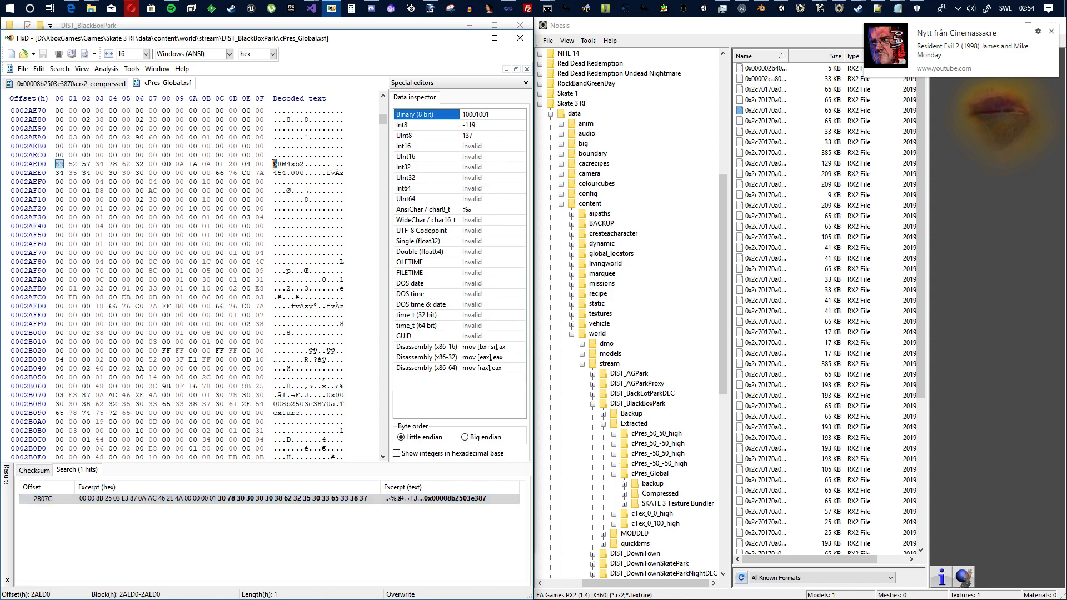
pyautogui.click(56, 164)
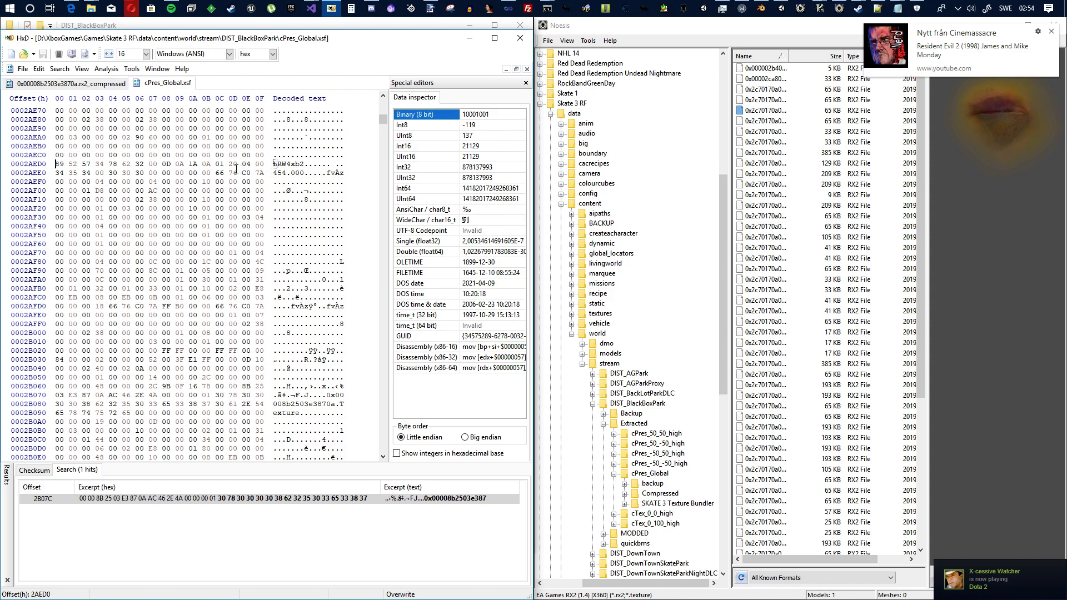
pyautogui.doubleClick(239, 498)
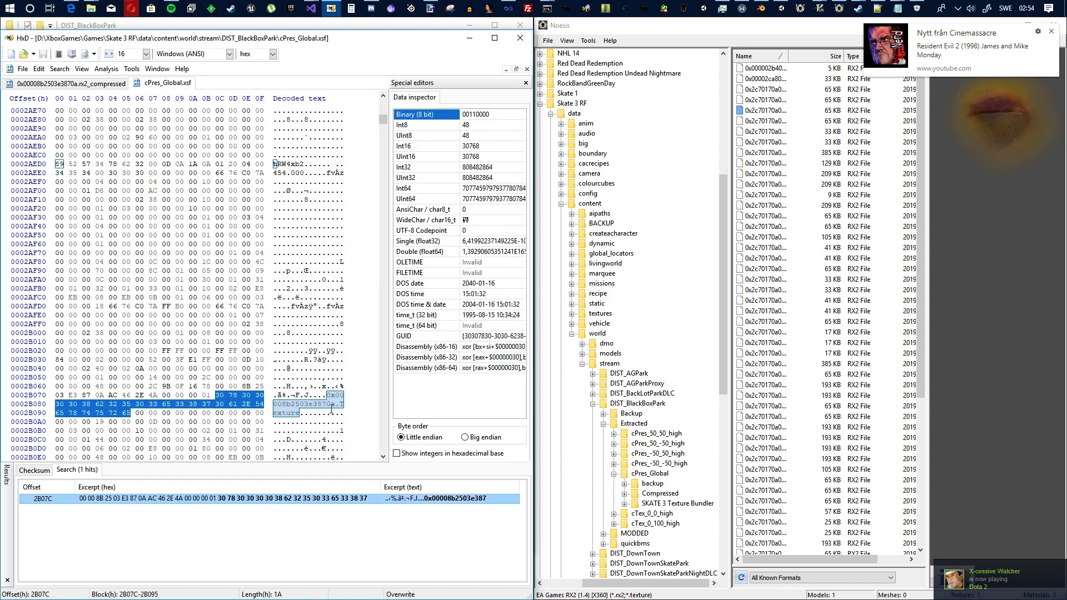
pyautogui.moveTo(214, 395); pyautogui.dragTo(32, 168)
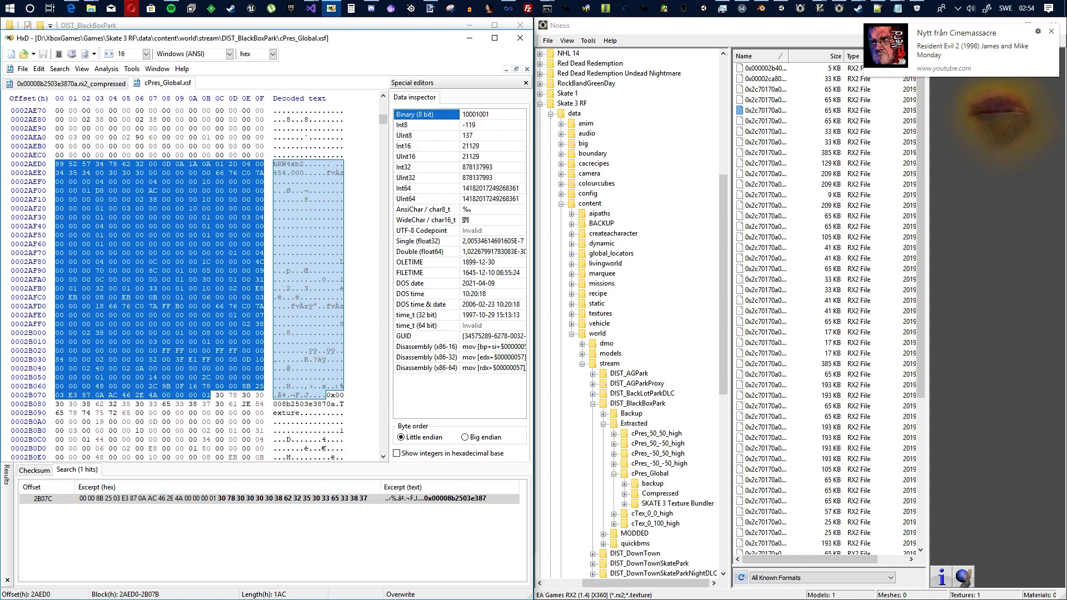
pyautogui.click(57, 164)
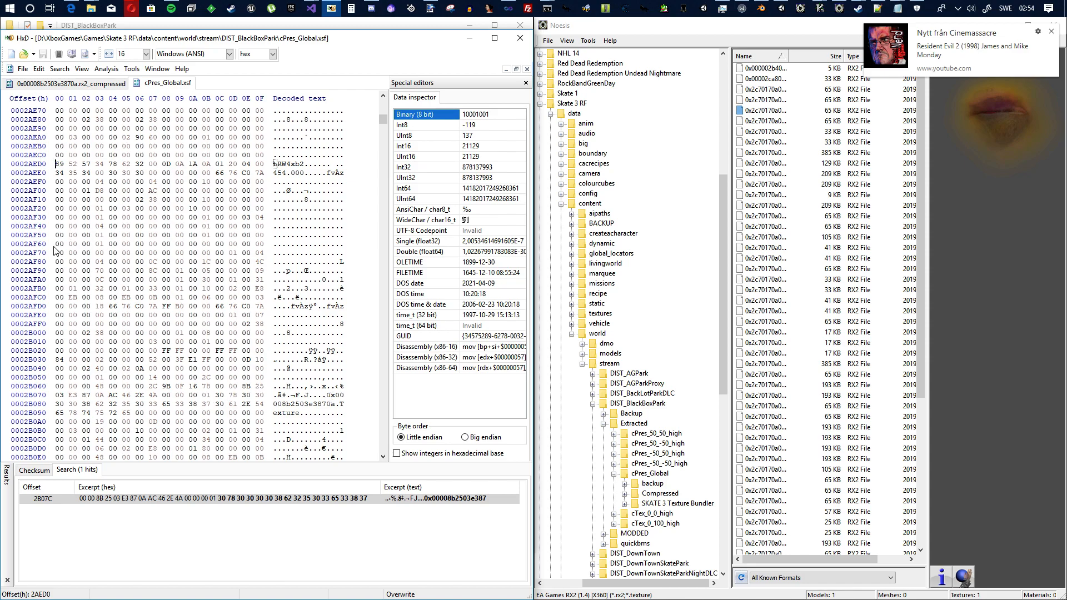
# Copy the whole 0x00008b2503e3870a.rx2_compressed file and overwrite the cPres_Global.xsf data with it, starting at offset 2AED0
pyautogui.click(103, 84)
pyautogui.hotkey('ctrl', 'a')
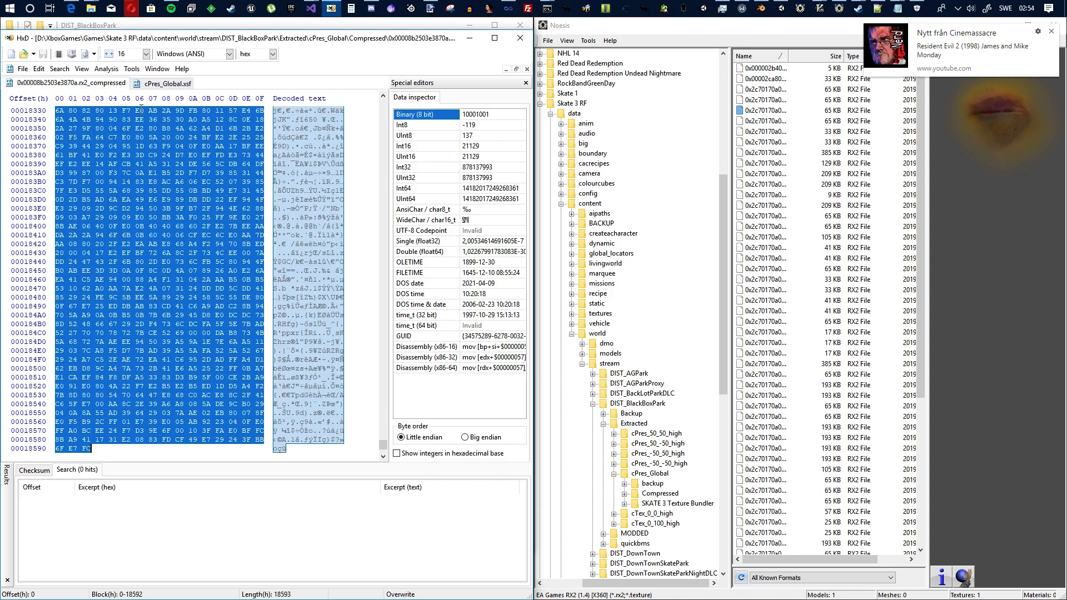
pyautogui.click(184, 85)
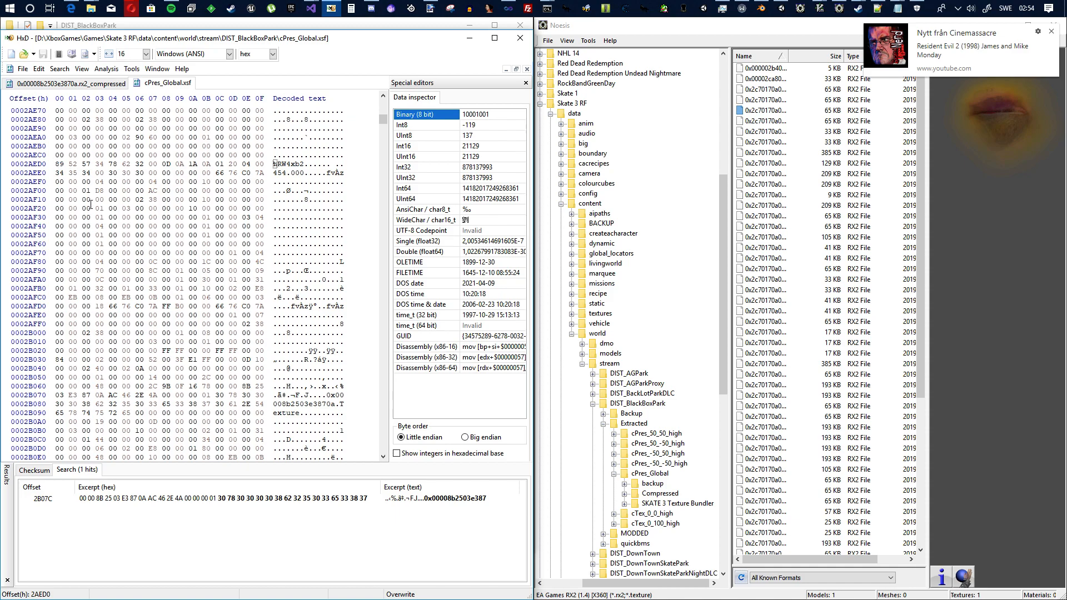
pyautogui.hotkey('ctrl', 'b')
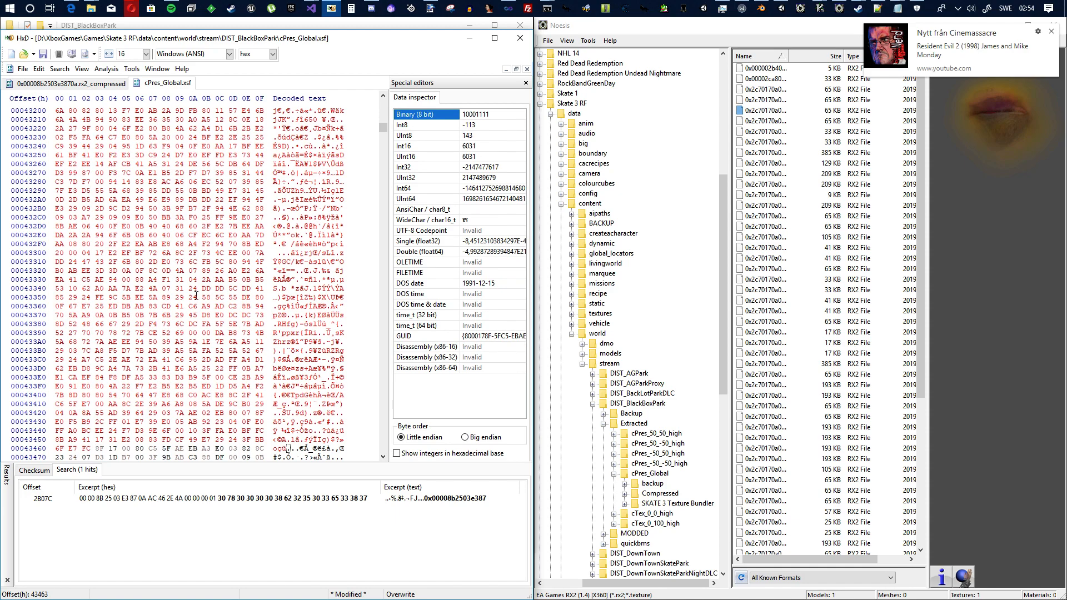
# Fill the leftover old texture bytes from offset 43463 to 54167 with hex value 00 and save cPres_Global.xsf
pyautogui.scroll(-9, 158, 252)
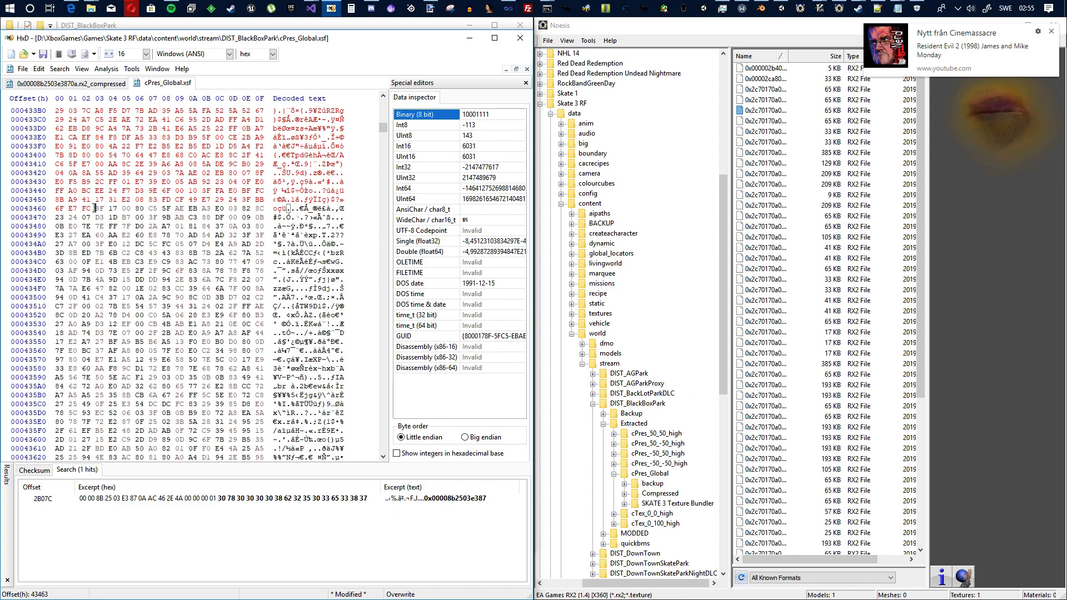
pyautogui.scroll(-3, 246, 241)
pyautogui.scroll(-20, 239, 245)
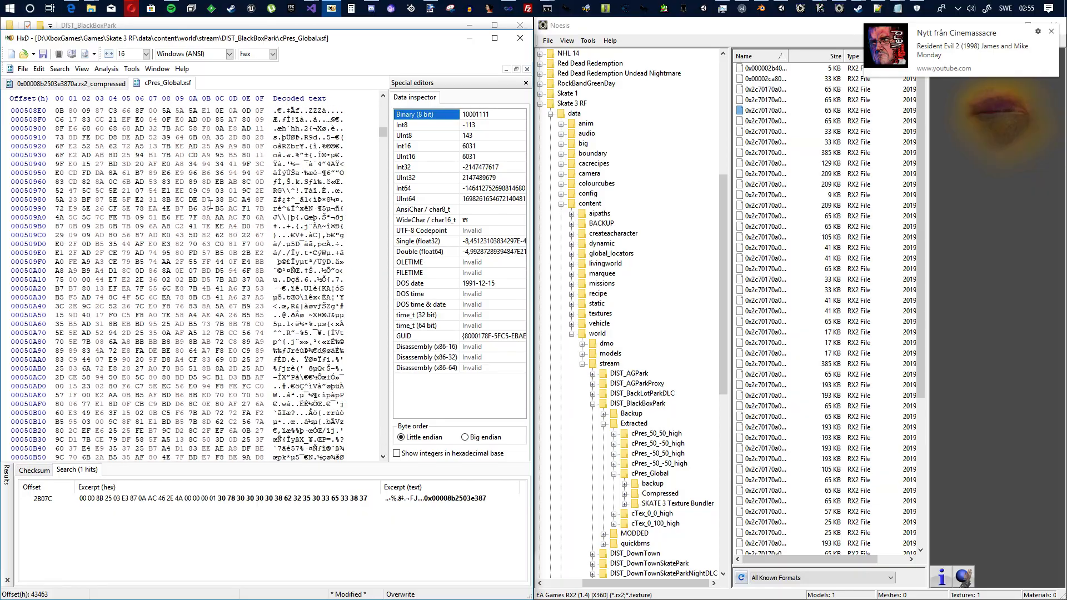
pyautogui.scroll(-20, 206, 202)
pyautogui.scroll(-20, 204, 201)
pyautogui.scroll(-20, 203, 200)
pyautogui.scroll(10, 204, 198)
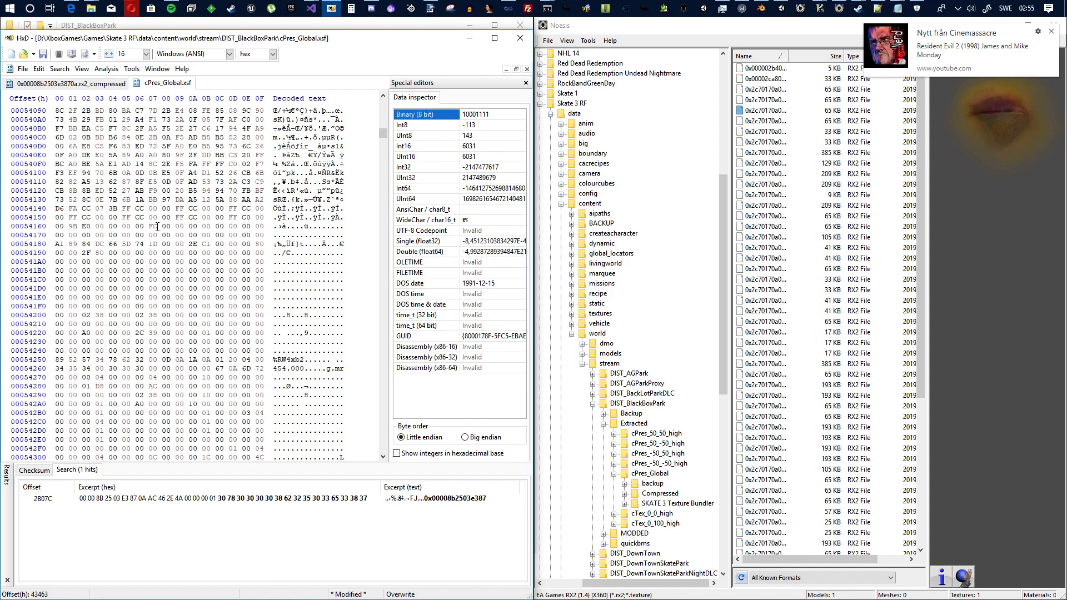
pyautogui.keyDown('shift'); pyautogui.click(158, 227); pyautogui.keyUp('shift')
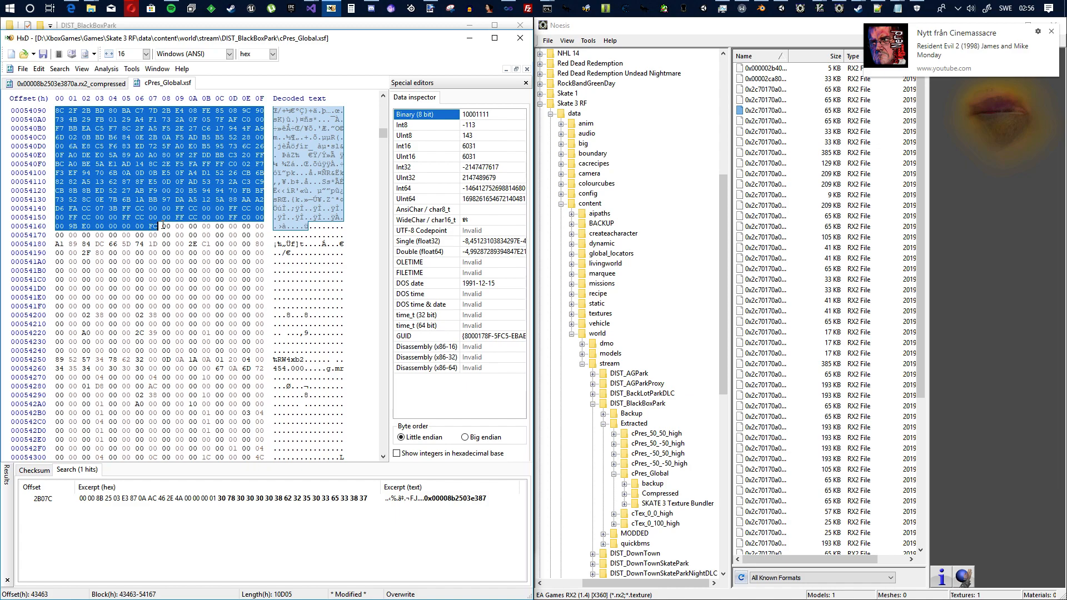
pyautogui.click(38, 69)
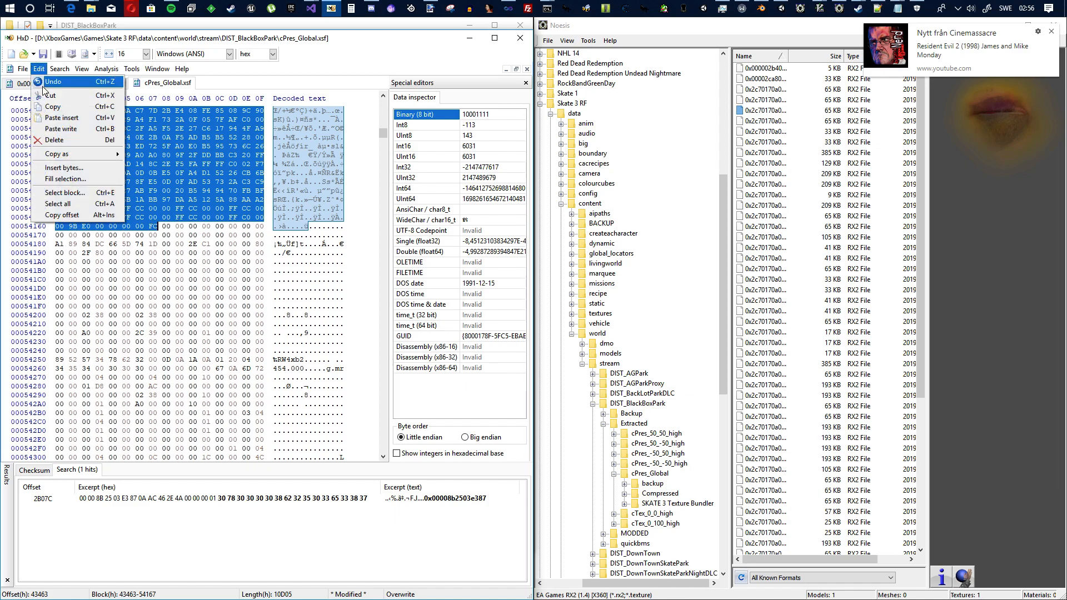
pyautogui.click(73, 178)
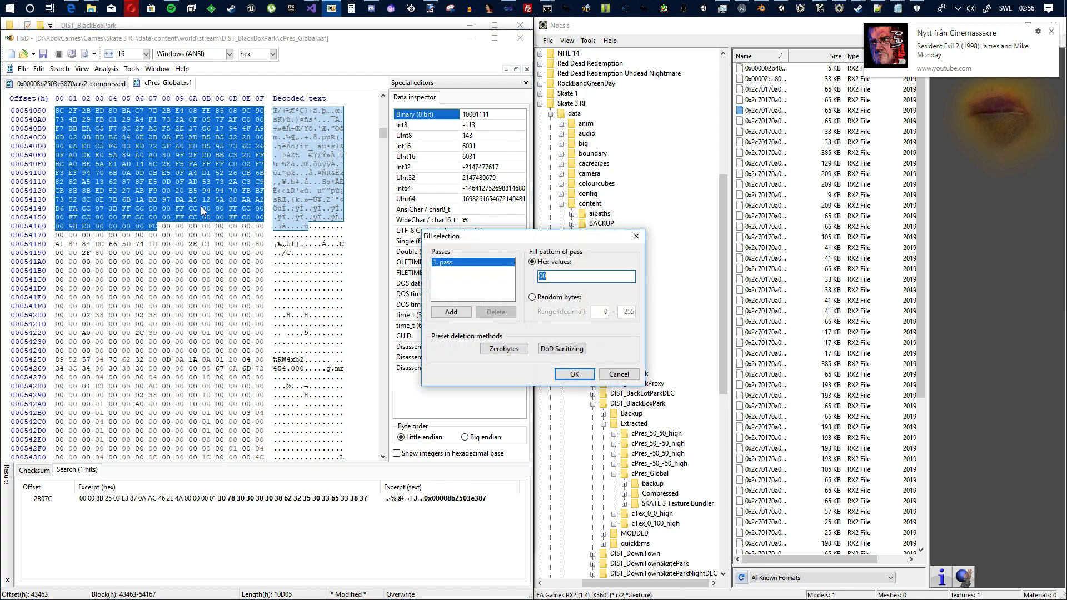
pyautogui.click(550, 277)
pyautogui.click(587, 375)
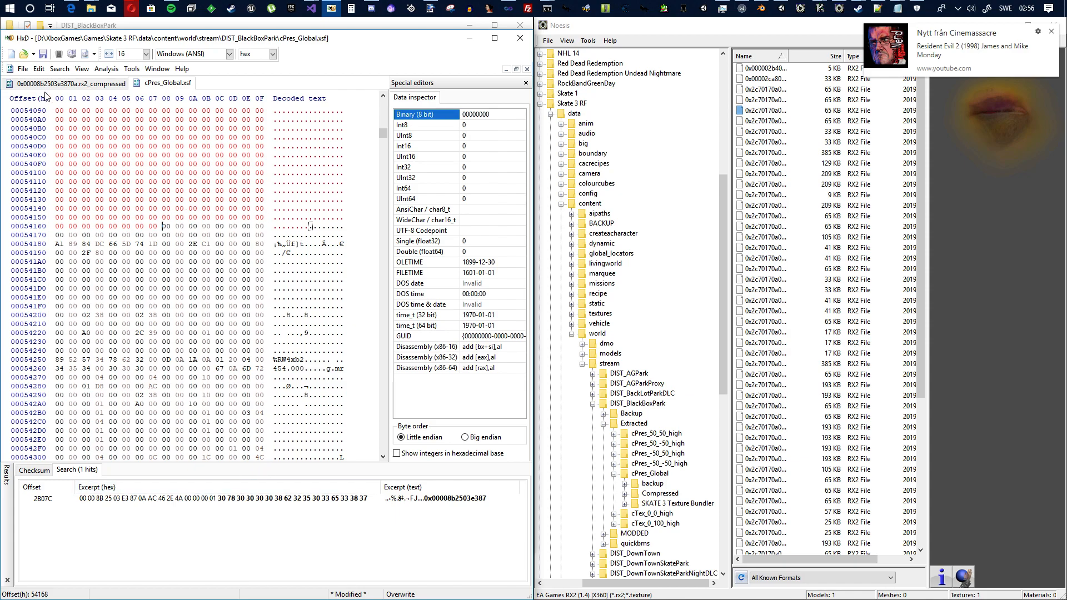
pyautogui.click(43, 54)
# Return to the found texture name and inspect the values at offset 2AEA0 above its RW4xb2 header
pyautogui.doubleClick(209, 498)
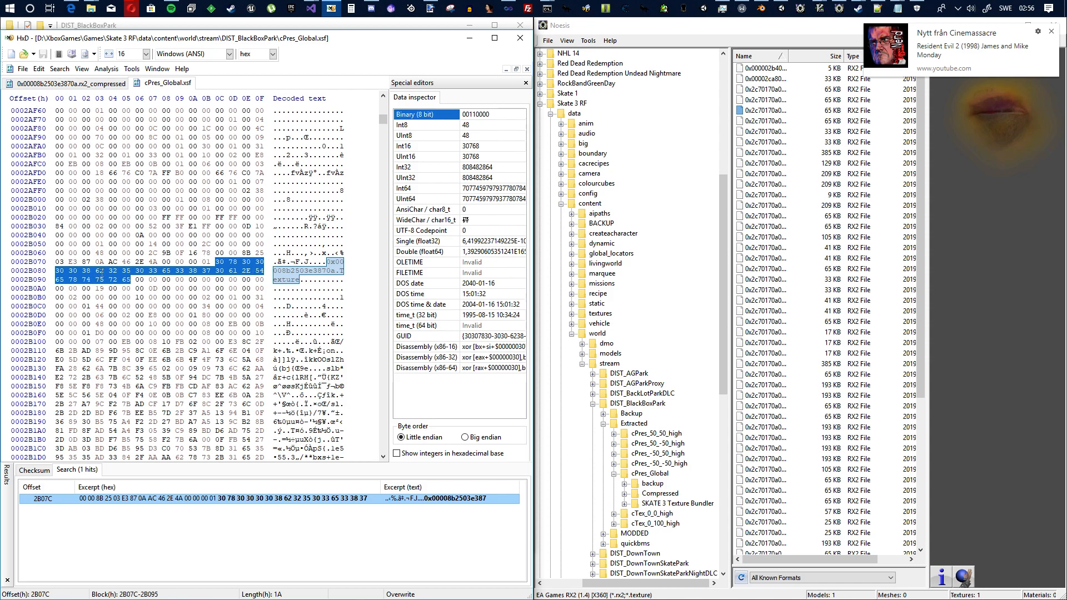
pyautogui.scroll(9, 101, 272)
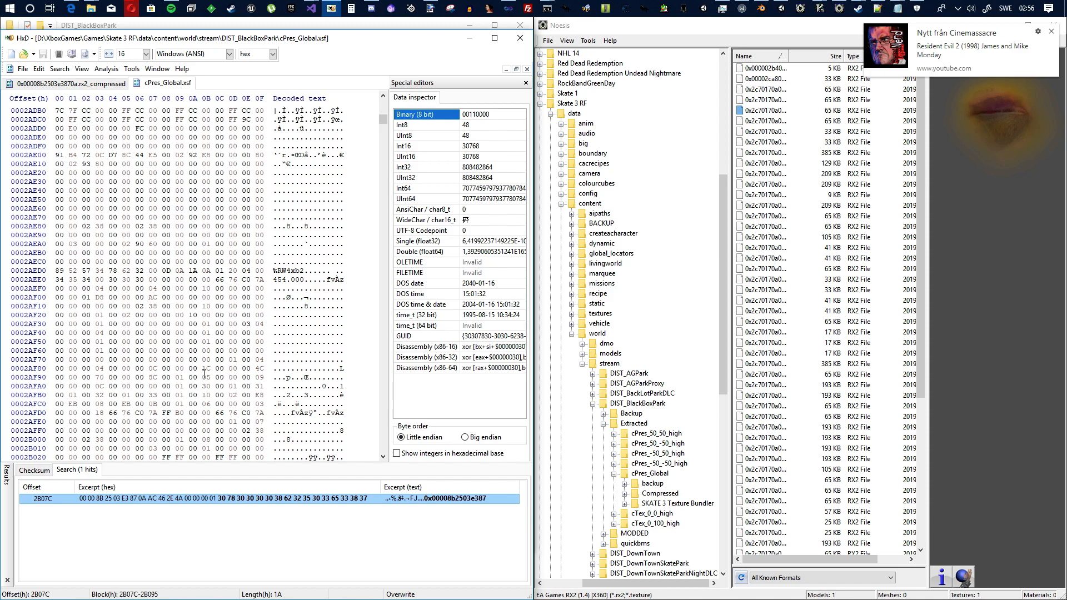
pyautogui.scroll(1, 211, 366)
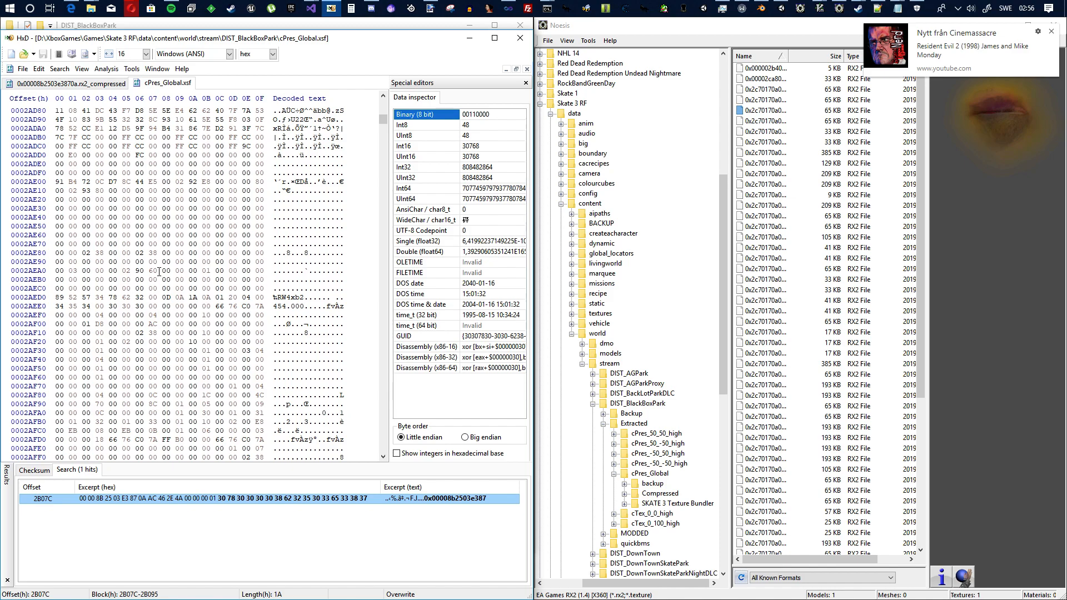
pyautogui.click(76, 273)
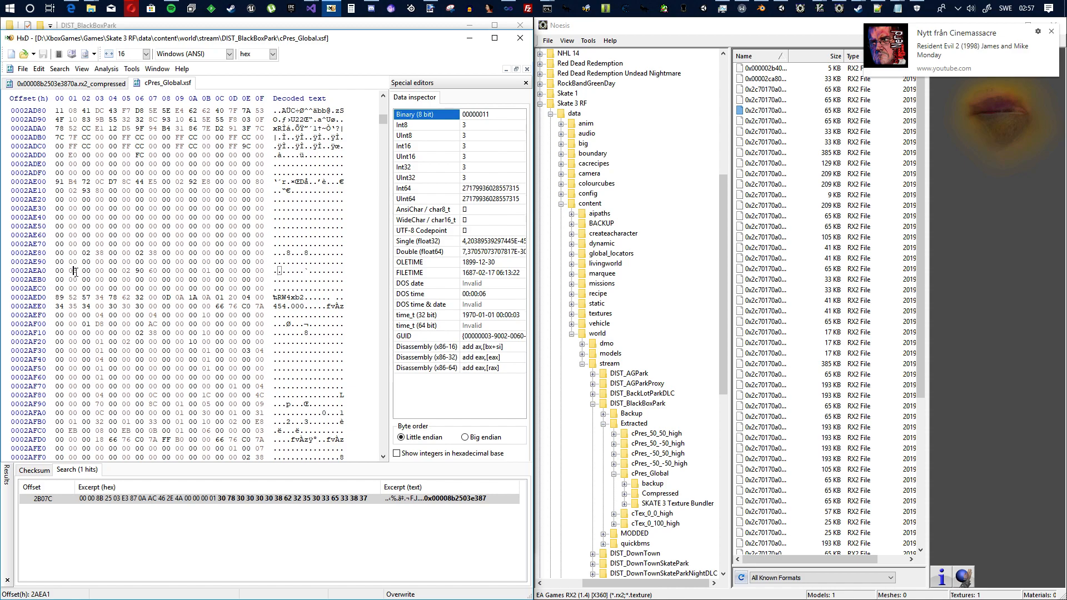
pyautogui.scroll(-2, 73, 273)
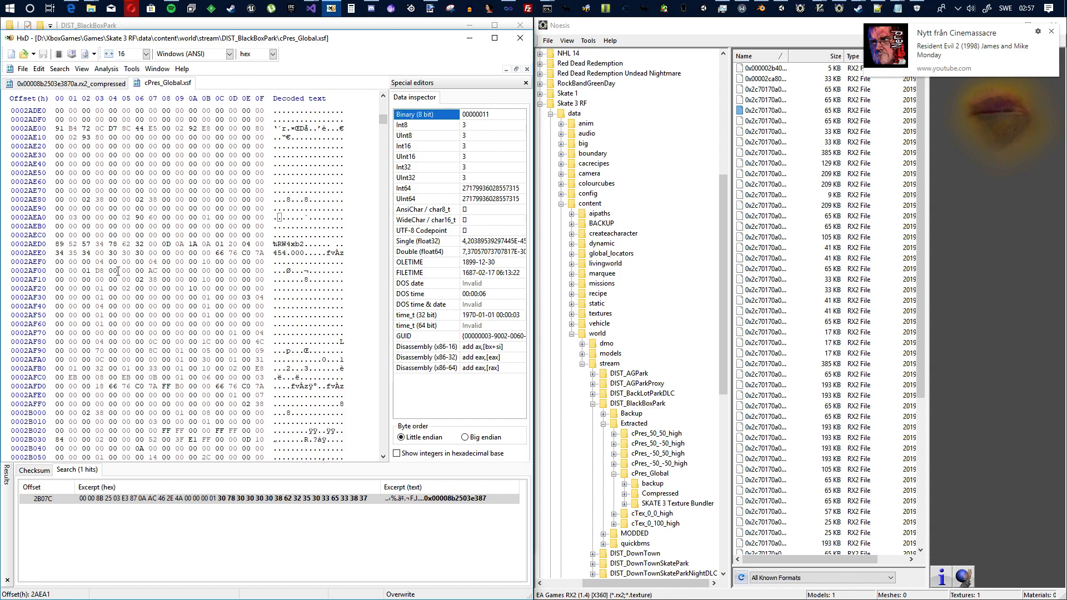
# Inspect the four-byte value at offset 54 in 0x00008b2503e3870a.rx2_compressed, and return to the RW4xb2 header at 2AED0 in cPres_Global.xsf
pyautogui.click(98, 85)
pyautogui.hotkey('ctrl', 'a')
pyautogui.moveTo(383, 448); pyautogui.dragTo(383, 103)
pyautogui.click(135, 159)
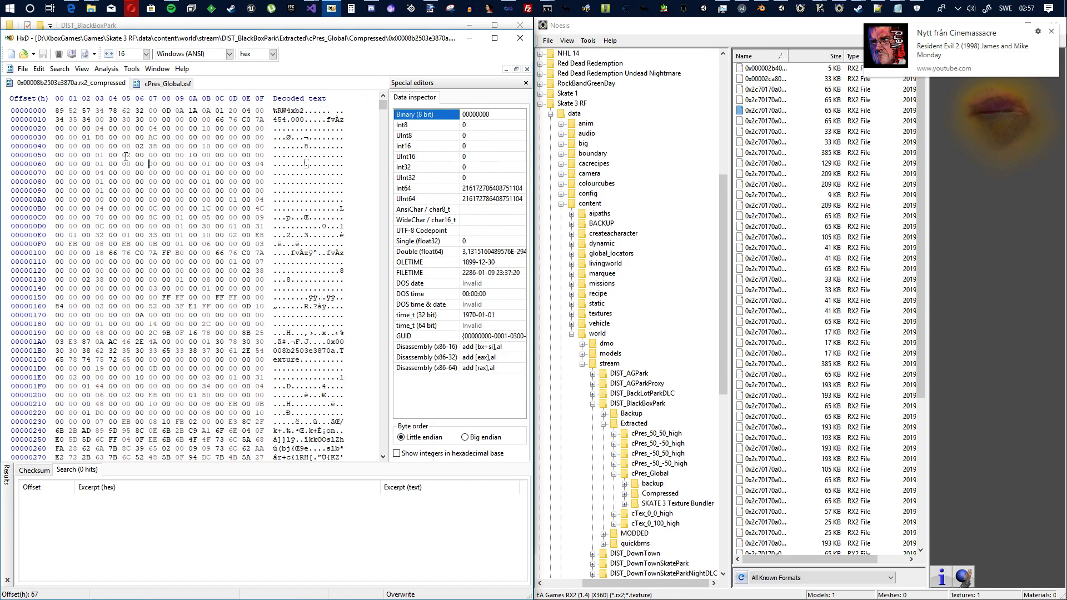
pyautogui.click(112, 156)
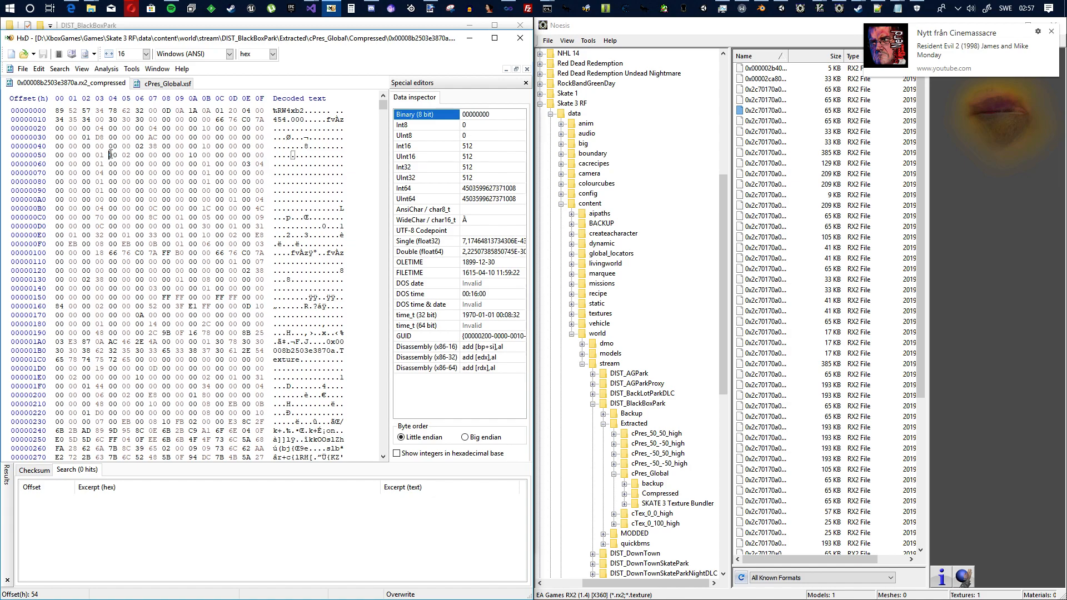
pyautogui.moveTo(110, 156); pyautogui.dragTo(158, 158)
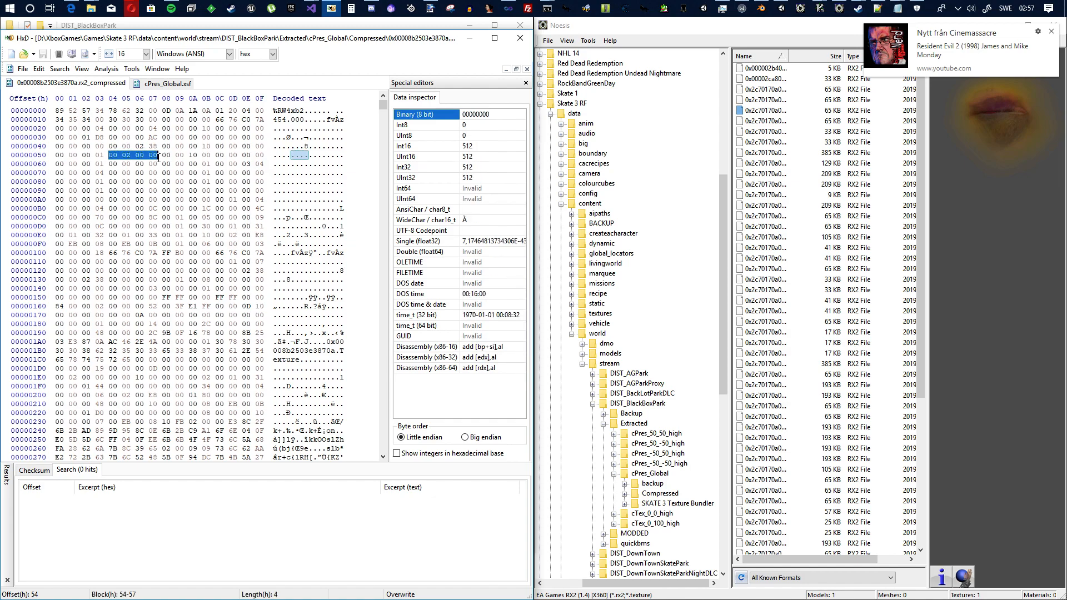
pyautogui.click(113, 156)
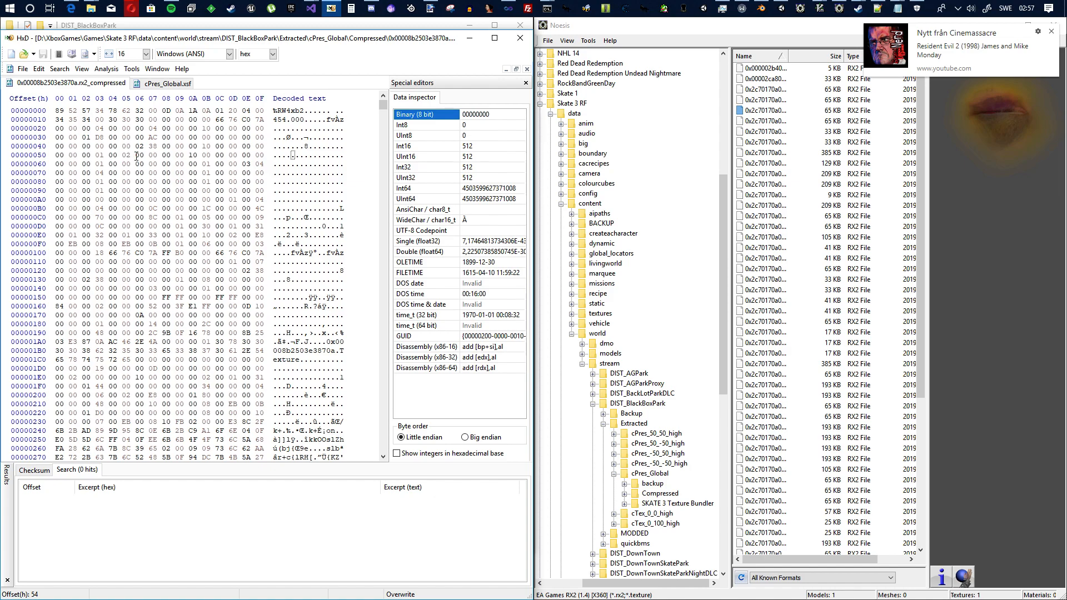
pyautogui.hotkey('ctrl', 'Tab')
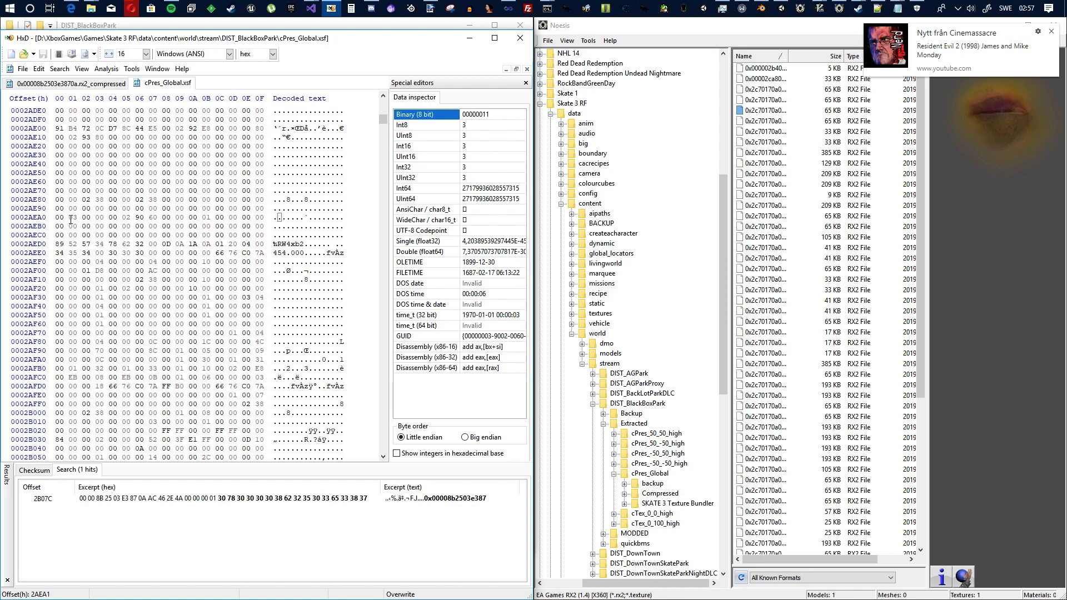
pyautogui.click(58, 244)
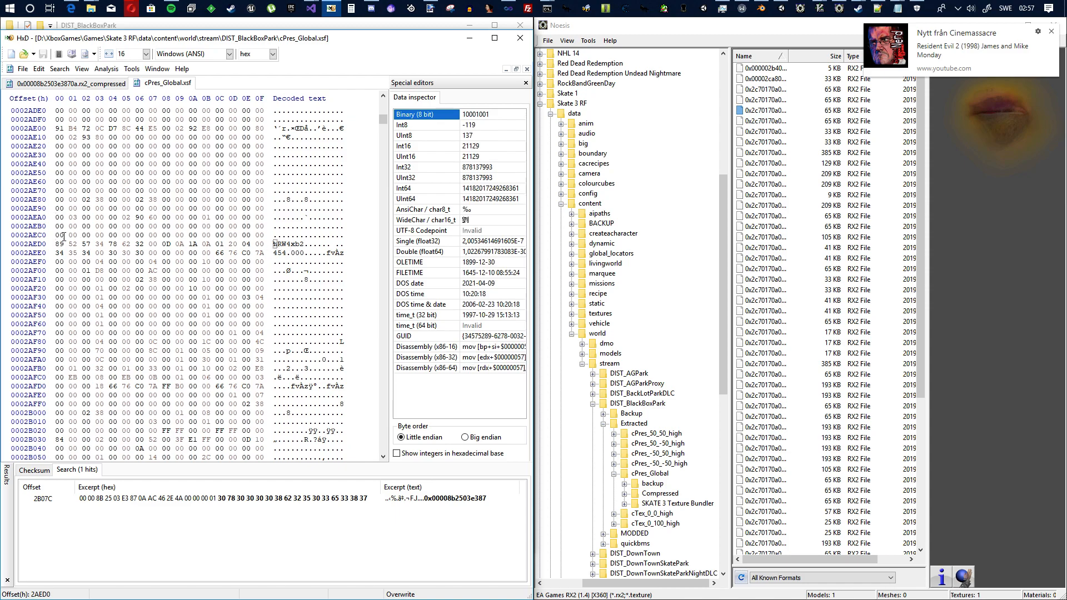
# Set the four-byte value at offset 2AEA0 in cPres_Global.xsf to 00 02 00 00 and save the file
pyautogui.moveTo(55, 243); pyautogui.dragTo(50, 220)
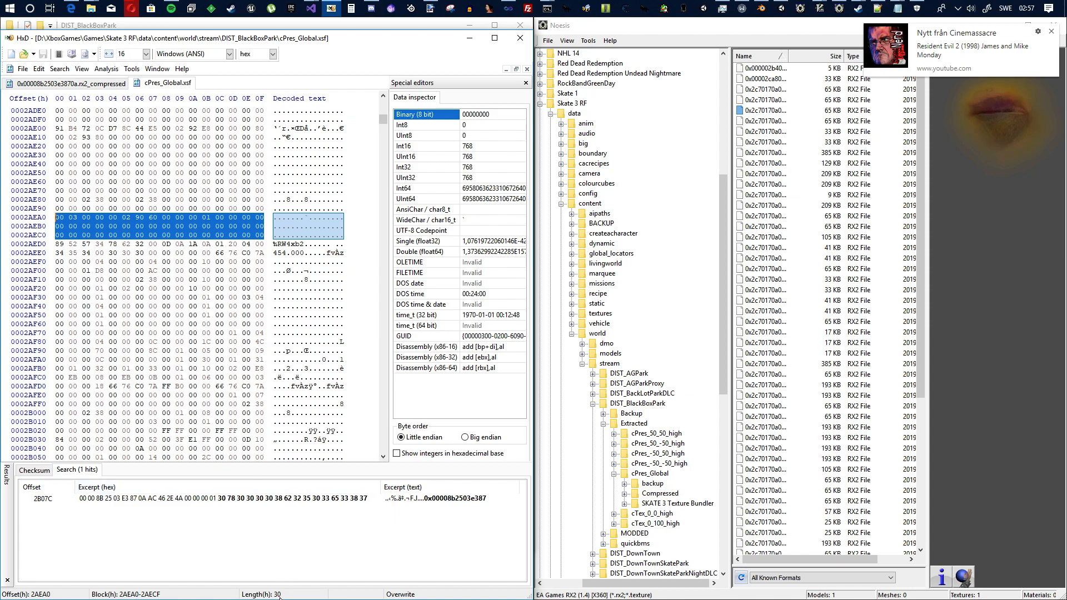
pyautogui.click(57, 216)
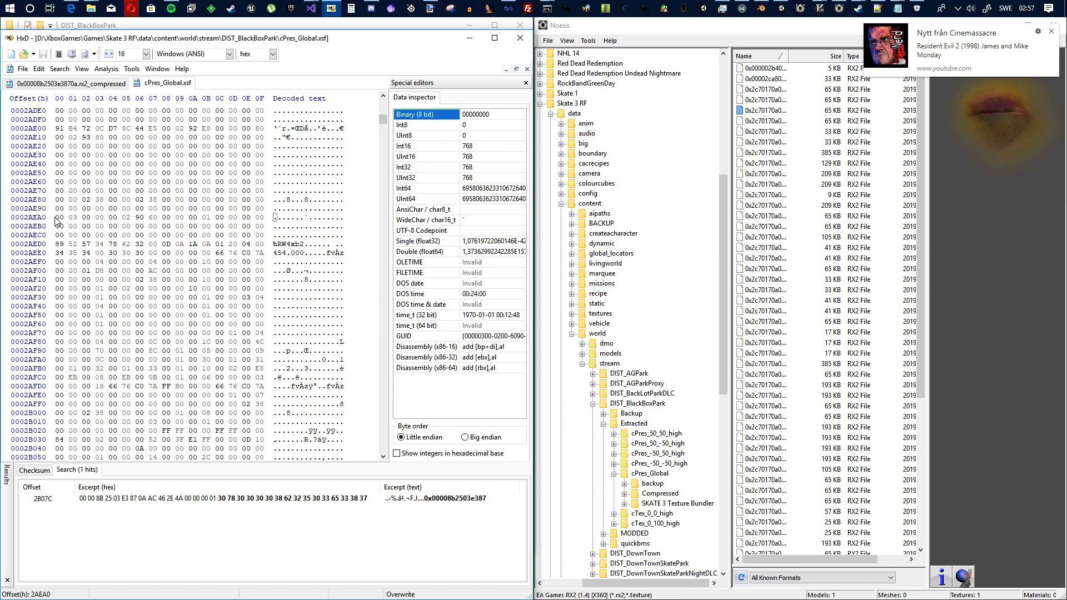
pyautogui.press('Right')
pyautogui.write('02')
pyautogui.press('Right')
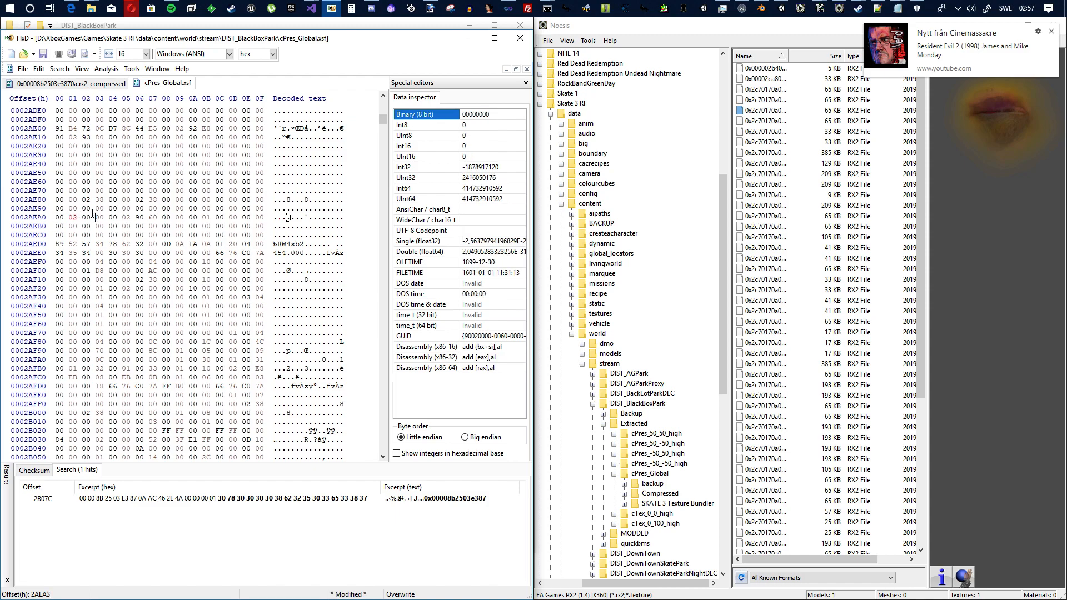
pyautogui.press('Right')
pyautogui.hotkey('ctrl', 's')
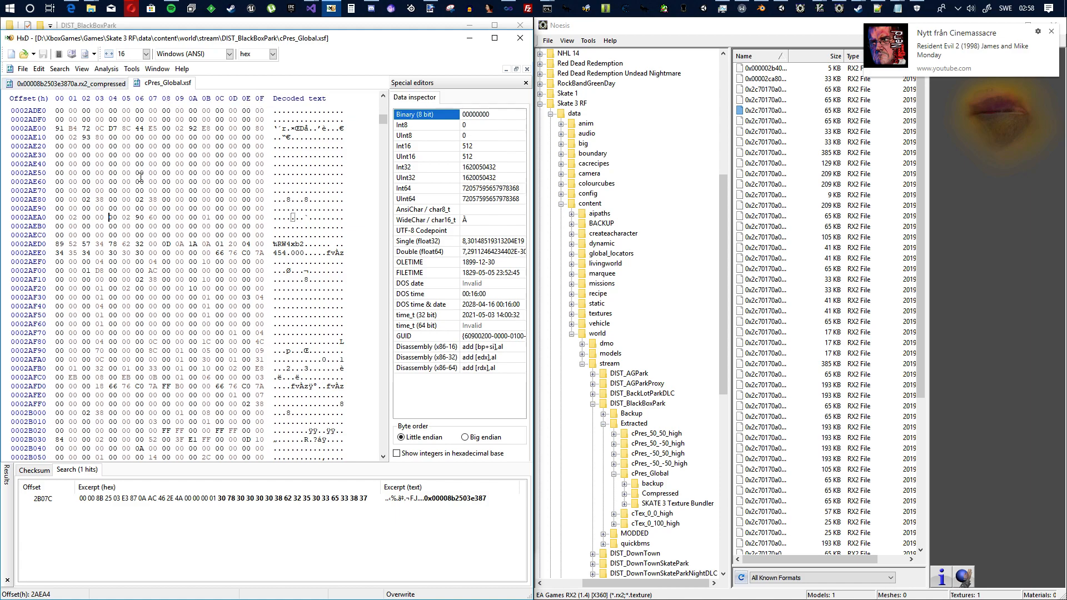
# Measure the length of the compressed data in 0x00008b2503e3870a.rx2_compressed from offset 238 to the end of the file
pyautogui.moveTo(111, 218); pyautogui.dragTo(157, 219)
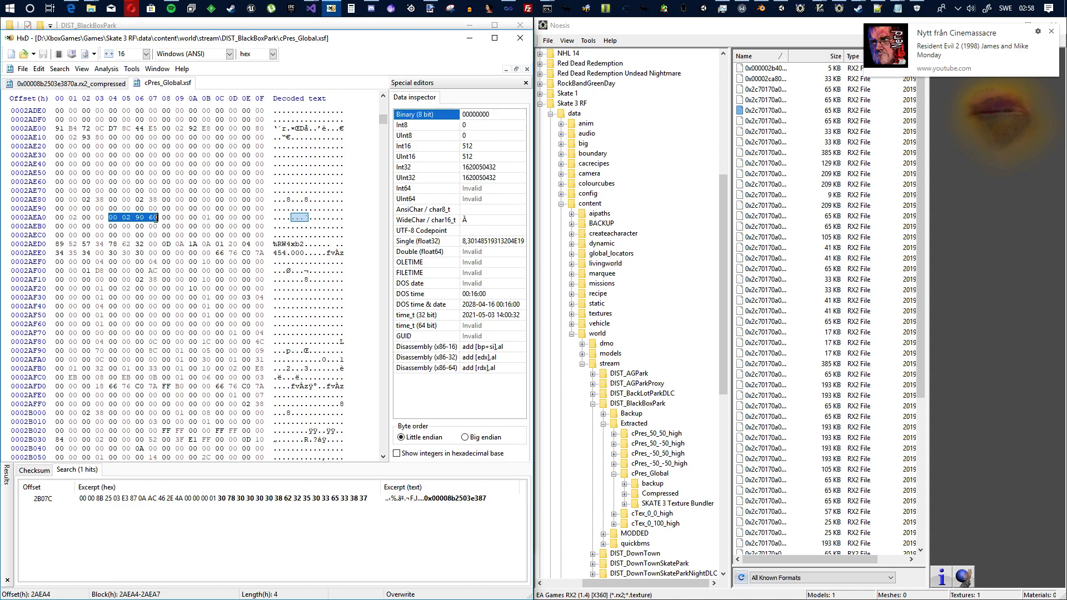
pyautogui.click(95, 87)
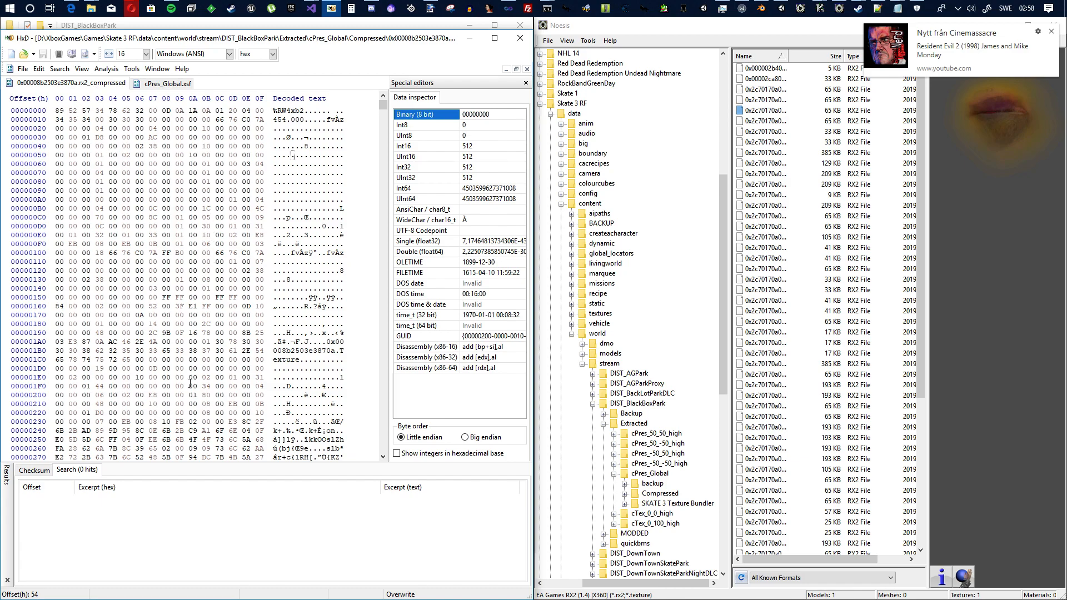
pyautogui.click(167, 422)
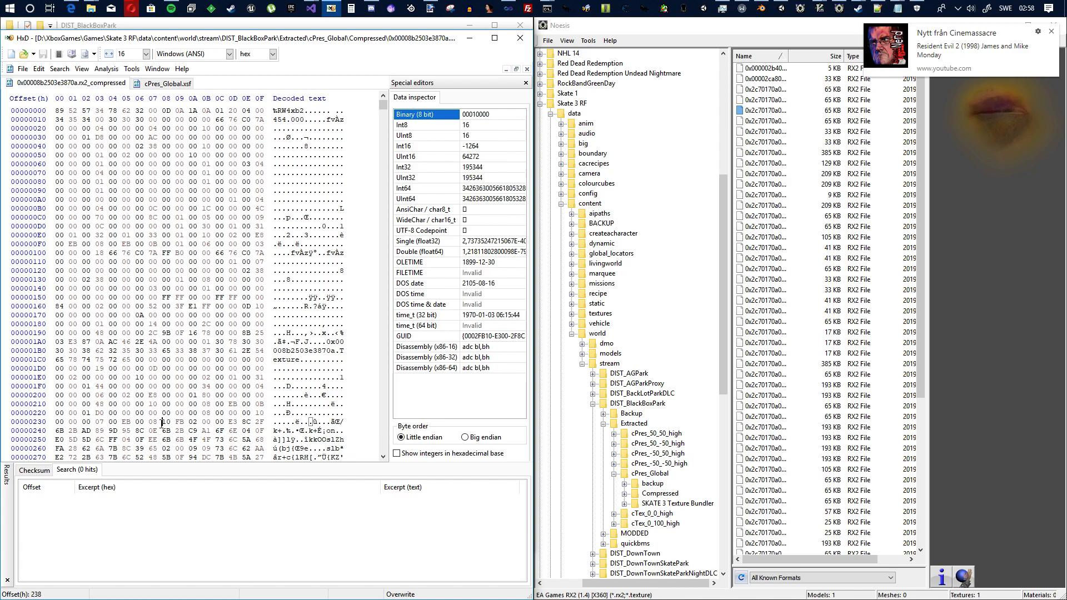
pyautogui.scroll(-5, 122, 278)
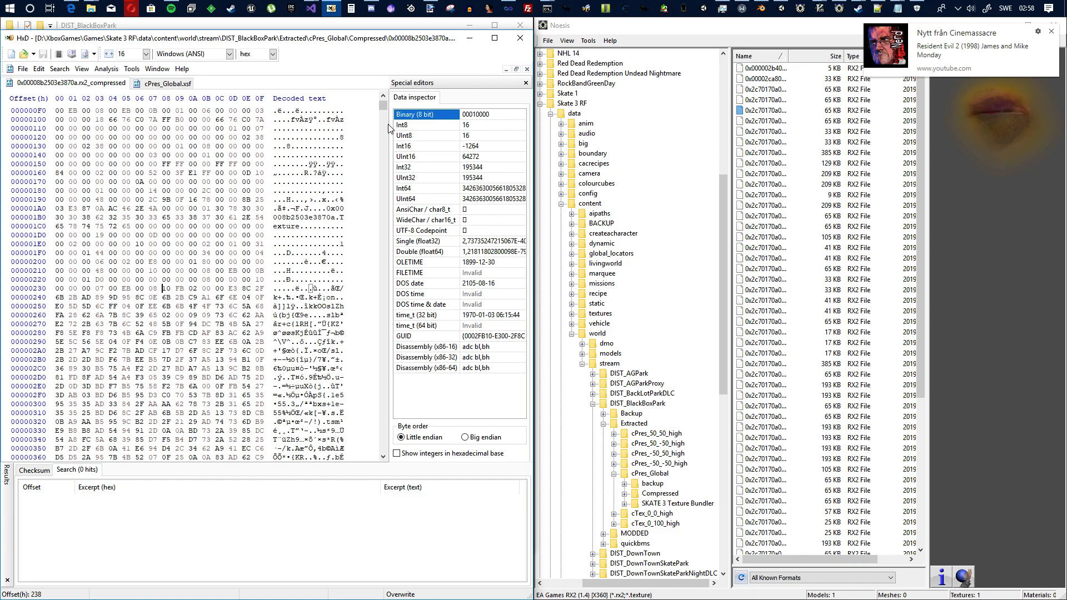
pyautogui.moveTo(385, 105); pyautogui.dragTo(379, 452)
pyautogui.keyDown('shift'); pyautogui.click(107, 170); pyautogui.keyUp('shift')
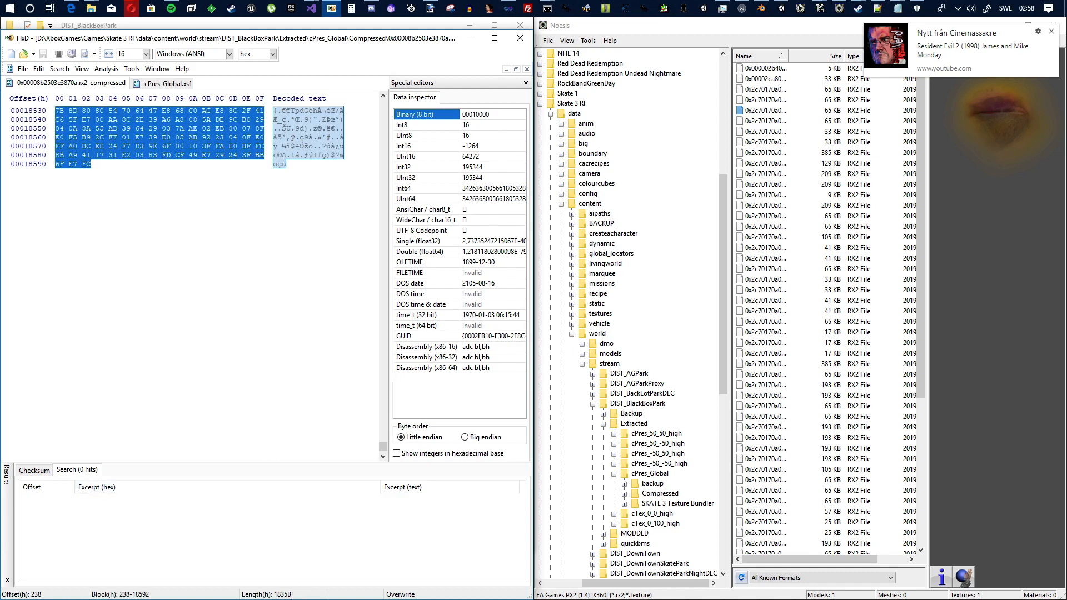
# Set the four-byte value at offset 2AEA4 in cPres_Global.xsf to 00 01 83 5B and save the file
pyautogui.click(181, 84)
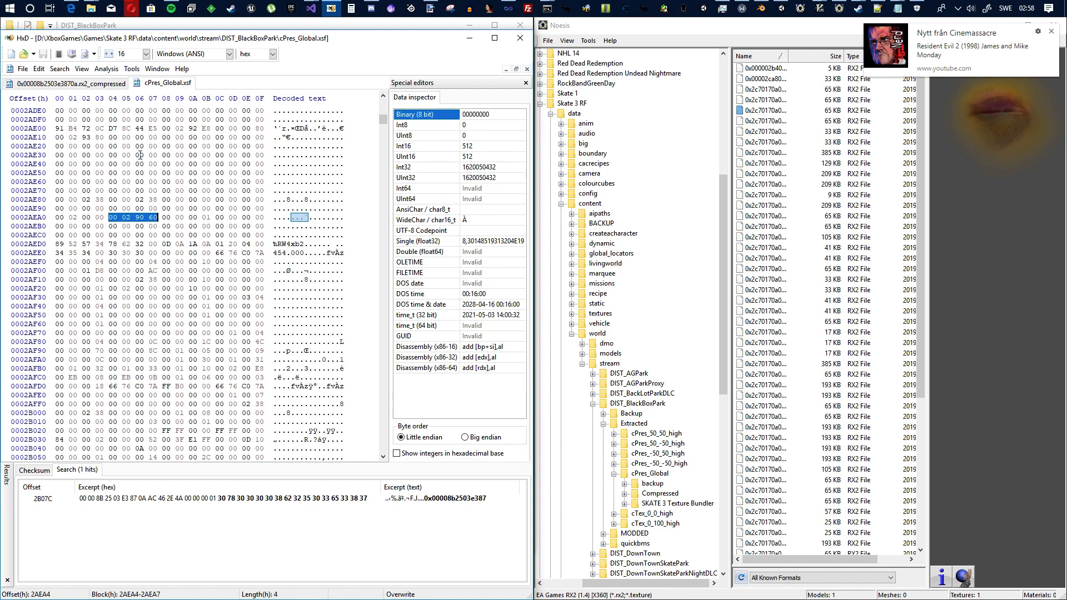
pyautogui.click(114, 218)
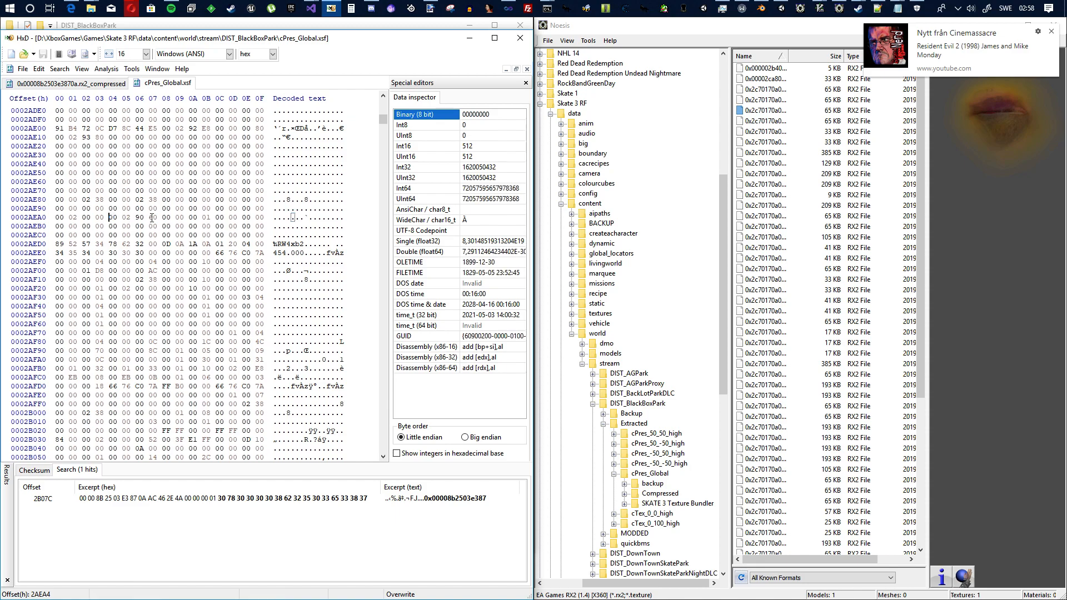
pyautogui.press('Right')
pyautogui.write('1')
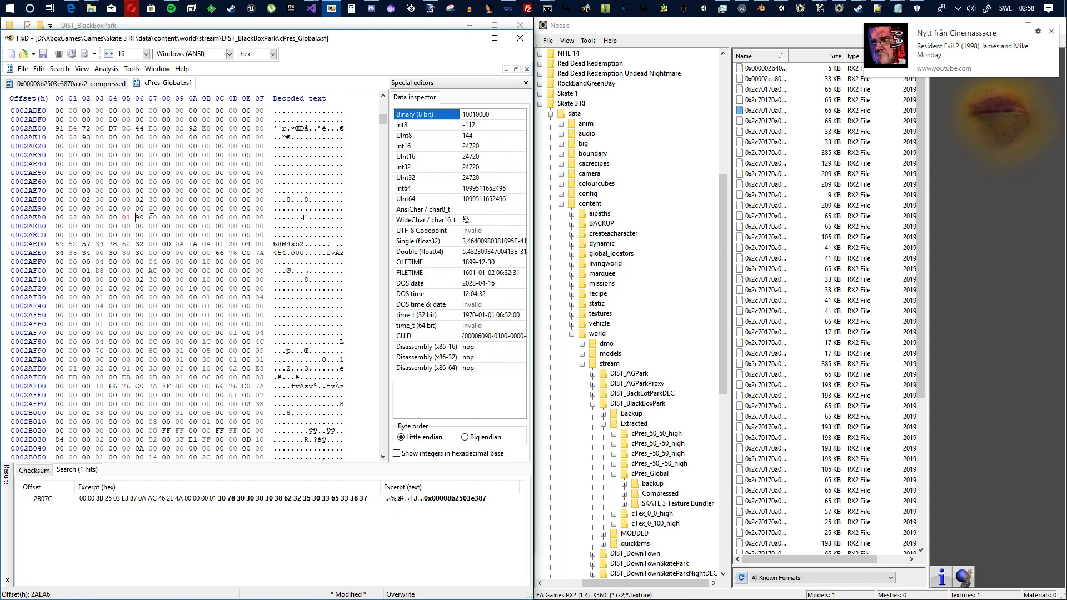
pyautogui.write('8')
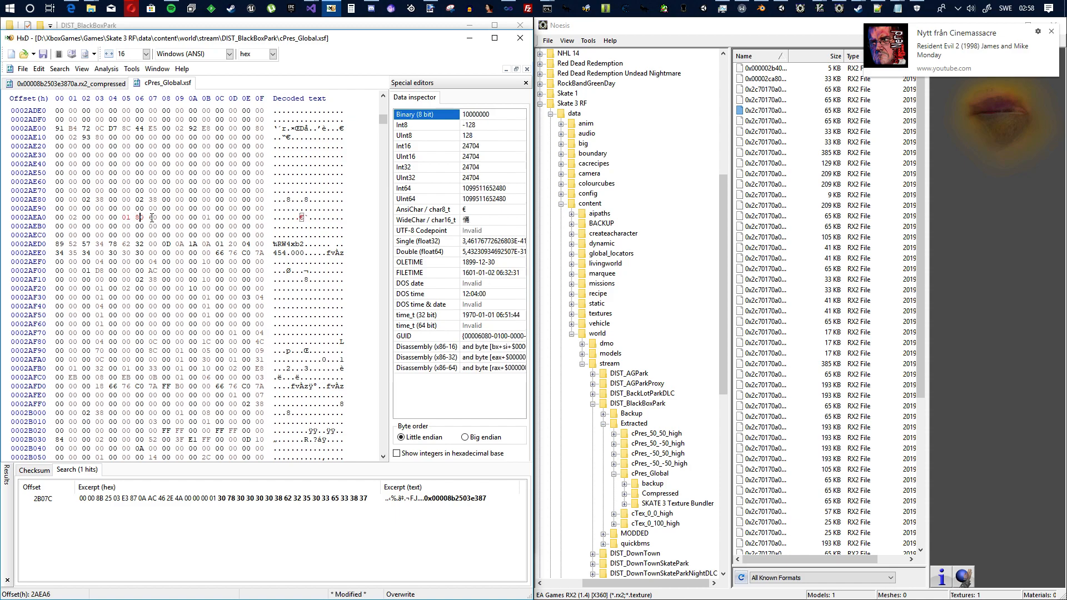
pyautogui.write('35')
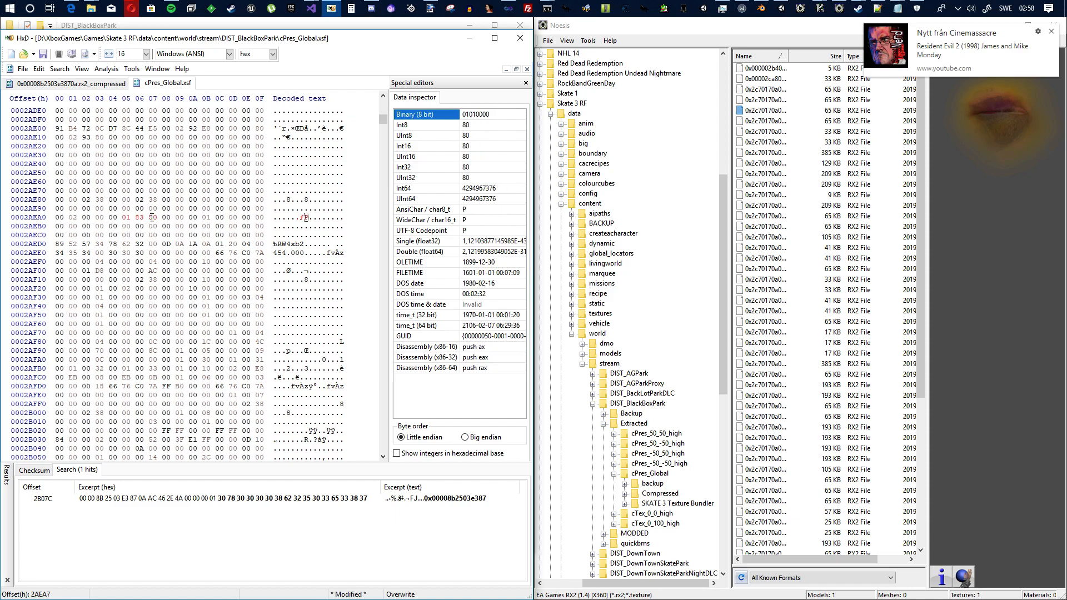
pyautogui.write('b')
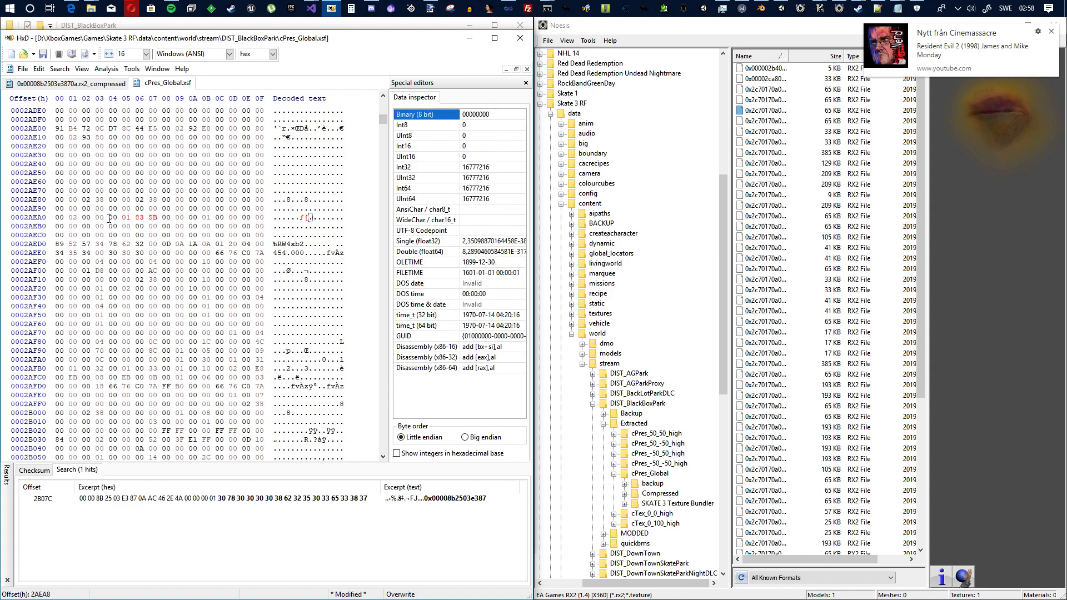
pyautogui.moveTo(110, 218); pyautogui.dragTo(161, 221)
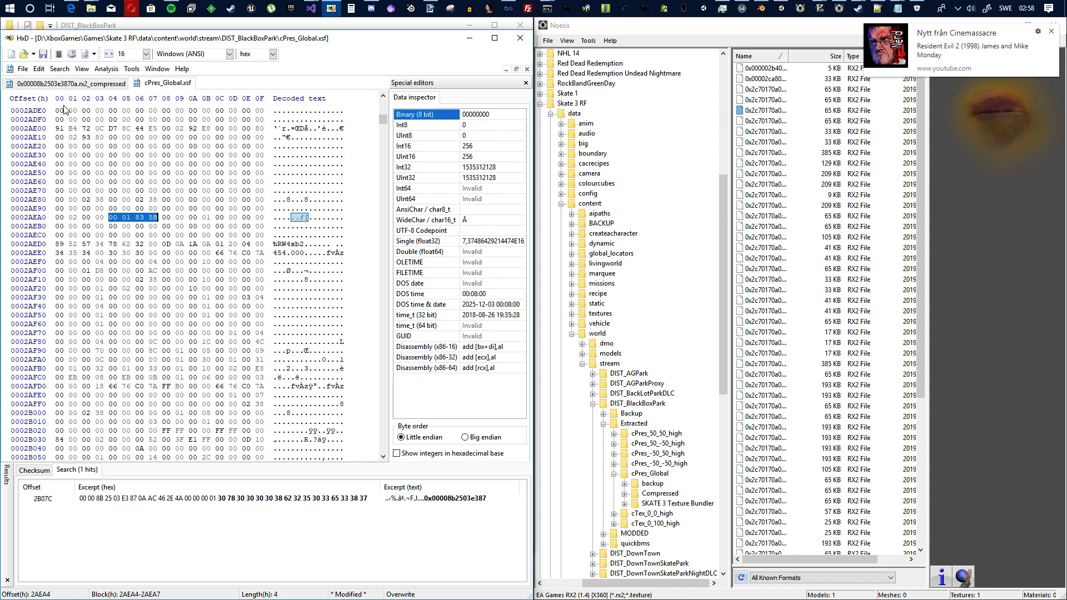
pyautogui.click(43, 53)
# Compare the four-byte value at offset 2AEA0 with the ones at 2AF24 and 2B0B0 in cPres_Global.xsf
pyautogui.moveTo(57, 217); pyautogui.dragTo(103, 218)
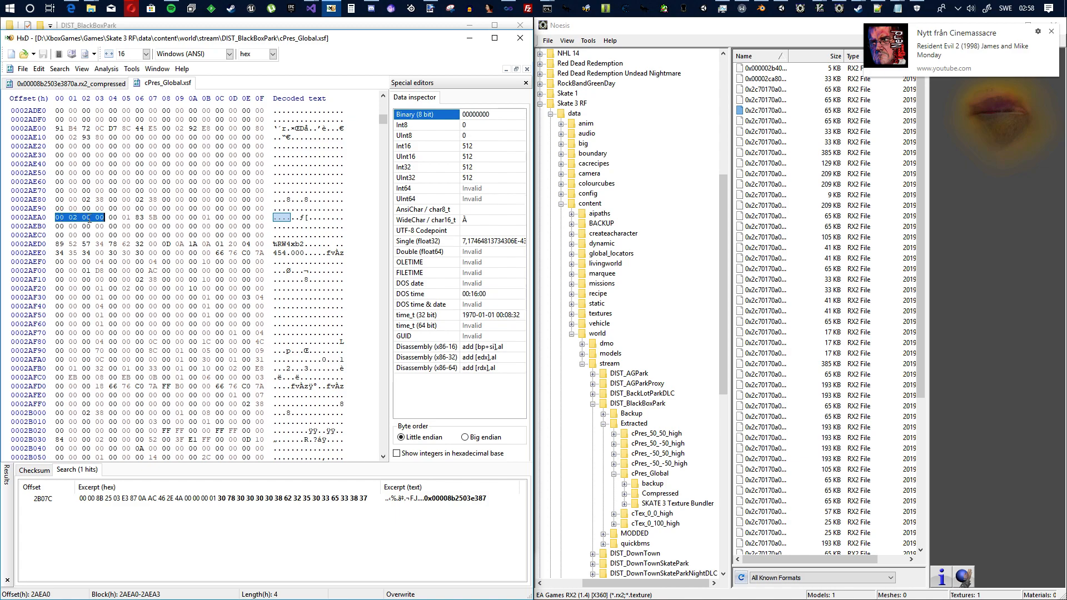
pyautogui.moveTo(111, 288); pyautogui.dragTo(158, 290)
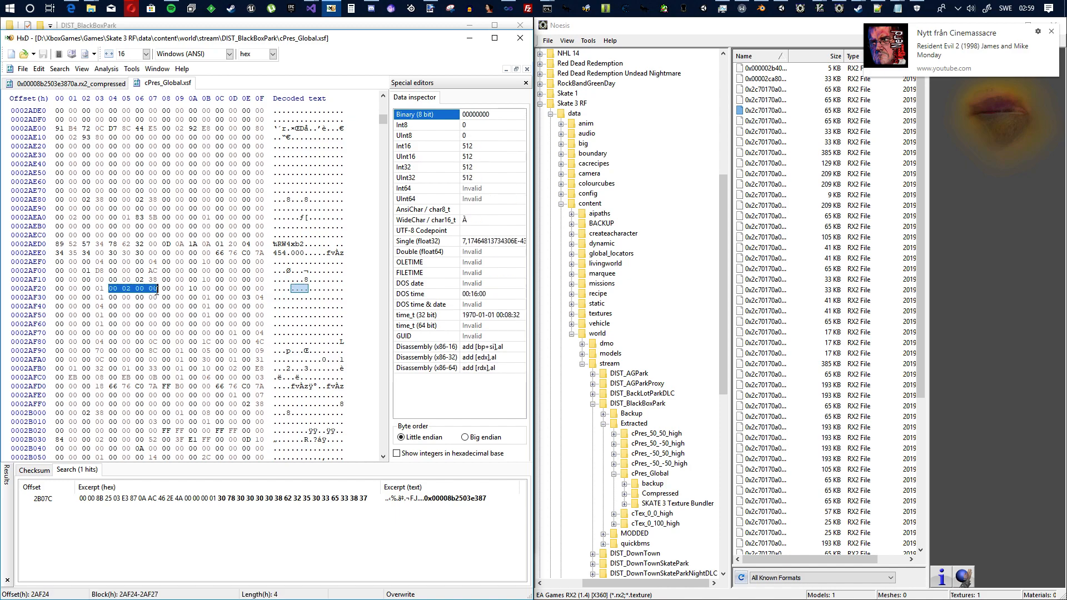
pyautogui.scroll(-2, 148, 295)
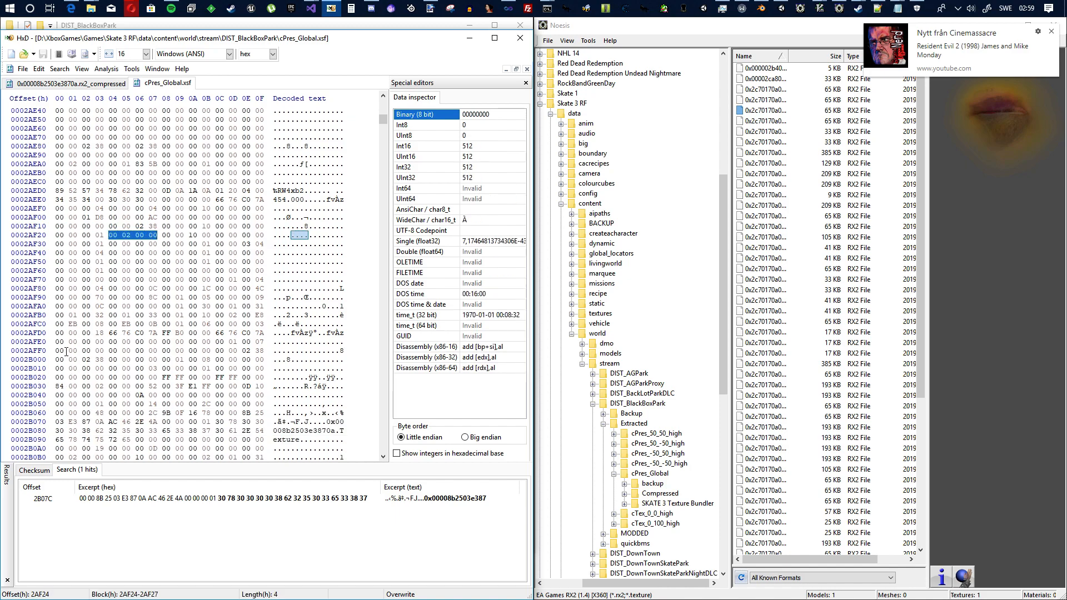
pyautogui.scroll(-2, 72, 360)
pyautogui.scroll(-2, 72, 359)
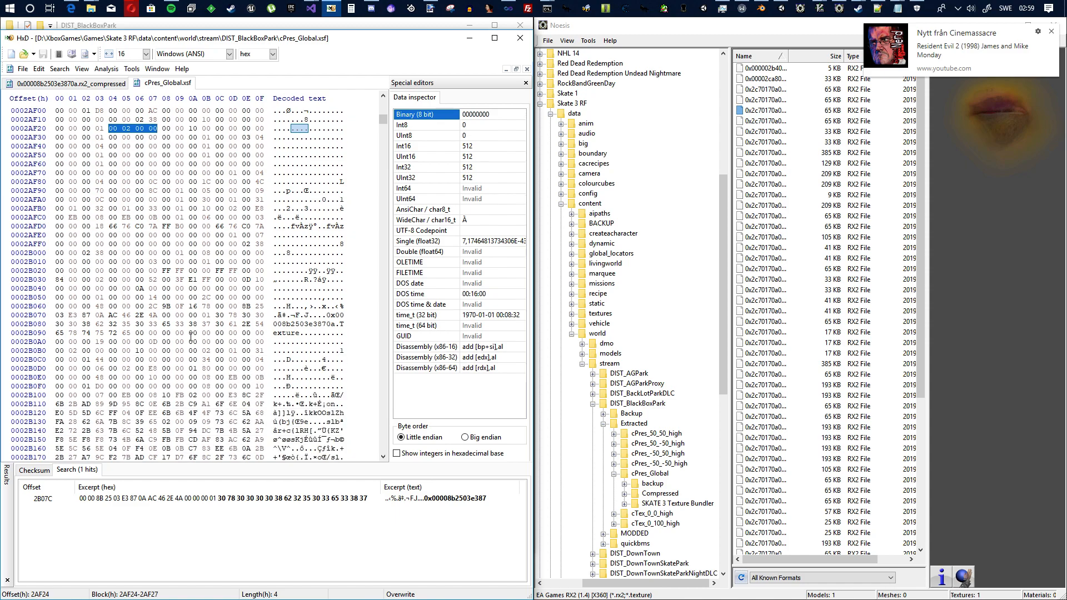
pyautogui.moveTo(57, 351); pyautogui.dragTo(101, 350)
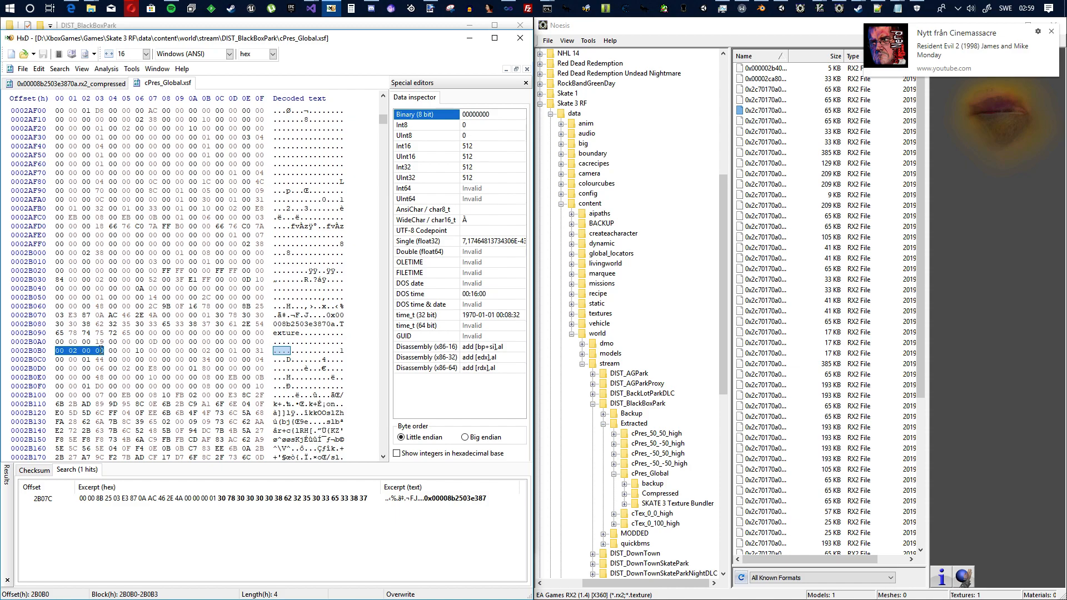
pyautogui.click(166, 307)
pyautogui.scroll(4, 167, 413)
pyautogui.scroll(-1, 181, 267)
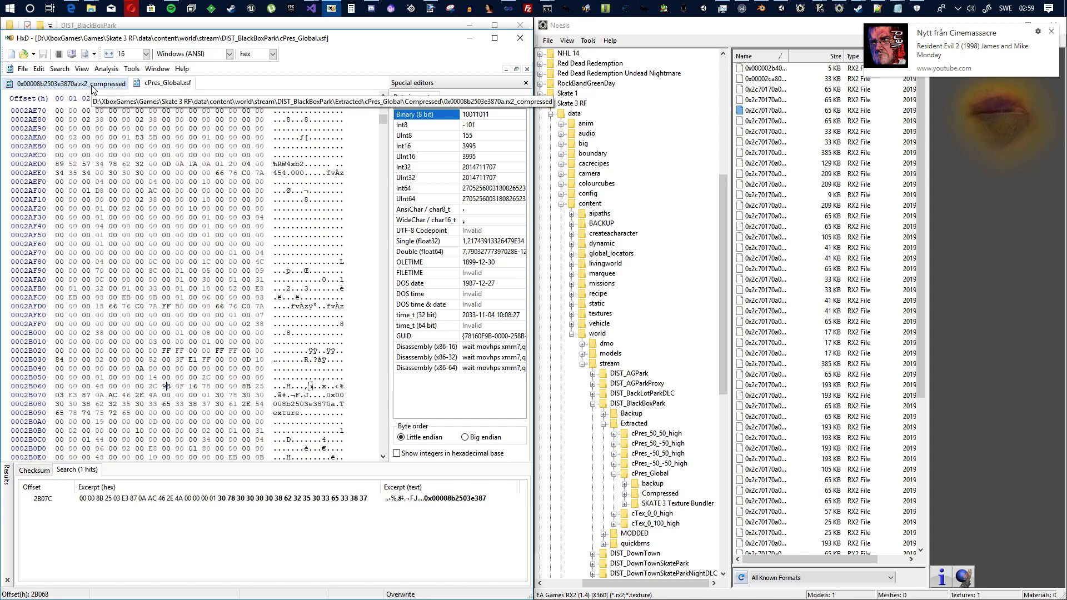
# Dismiss the video notification and examine the two-row block at offsets 2AE00 to 2AE1F above the texture's size values
pyautogui.click(1052, 35)
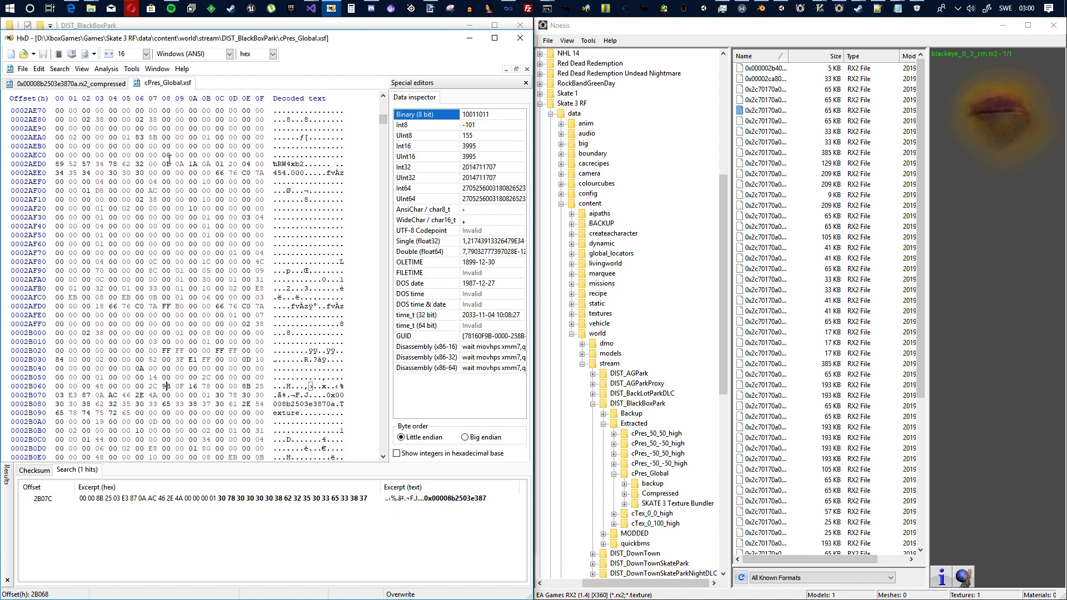
pyautogui.scroll(6, 123, 158)
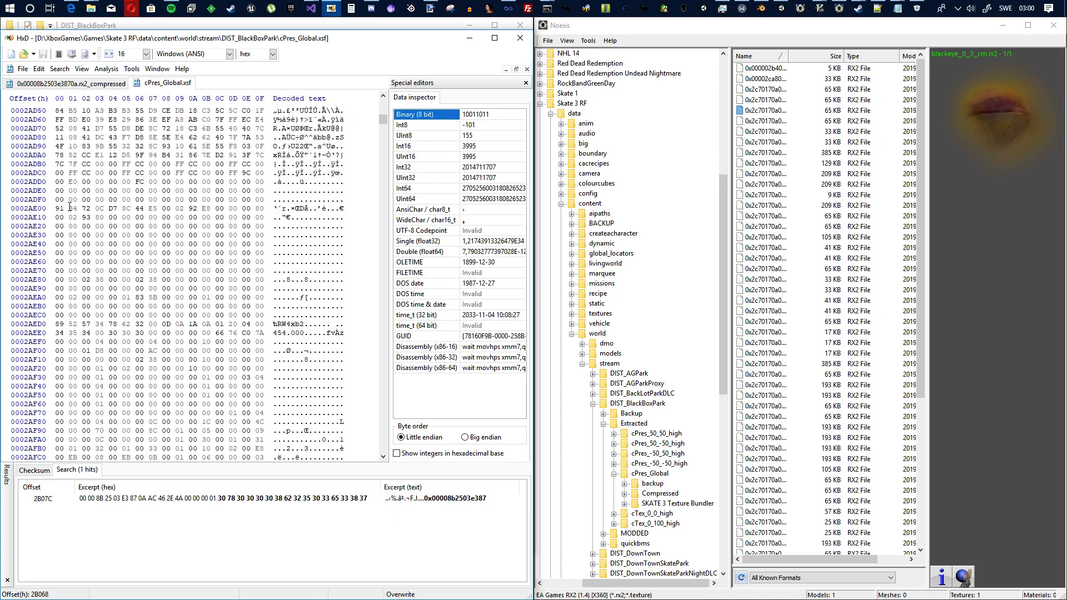
pyautogui.moveTo(58, 209); pyautogui.dragTo(275, 222)
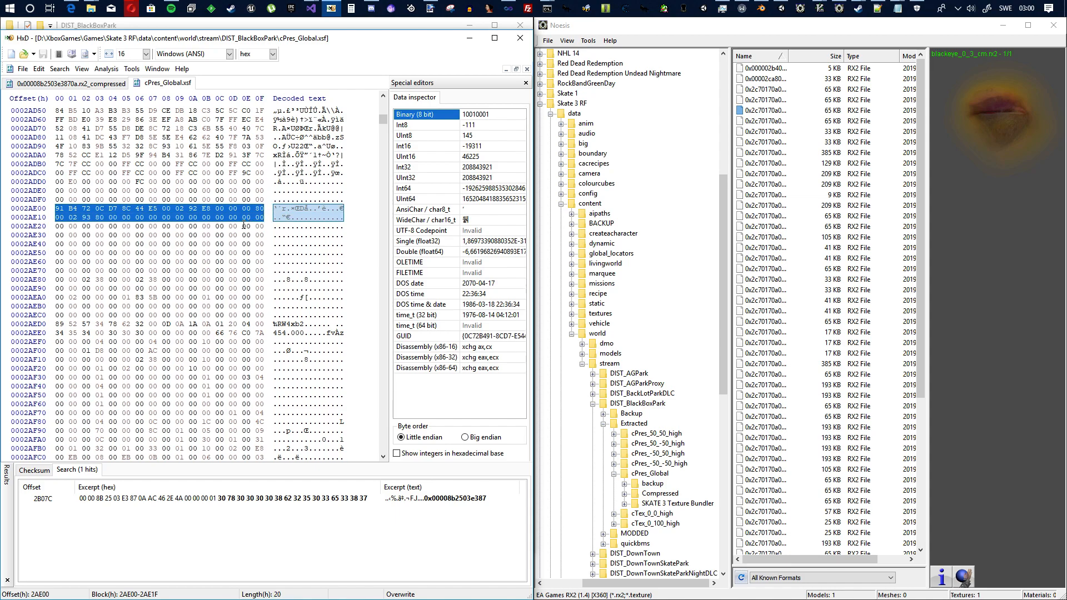
pyautogui.click(244, 225)
pyautogui.moveTo(263, 218); pyautogui.dragTo(53, 214)
pyautogui.click(263, 218)
pyautogui.moveTo(263, 218); pyautogui.dragTo(49, 208)
pyautogui.click(116, 210)
pyautogui.moveTo(263, 217); pyautogui.dragTo(44, 209)
pyautogui.click(195, 217)
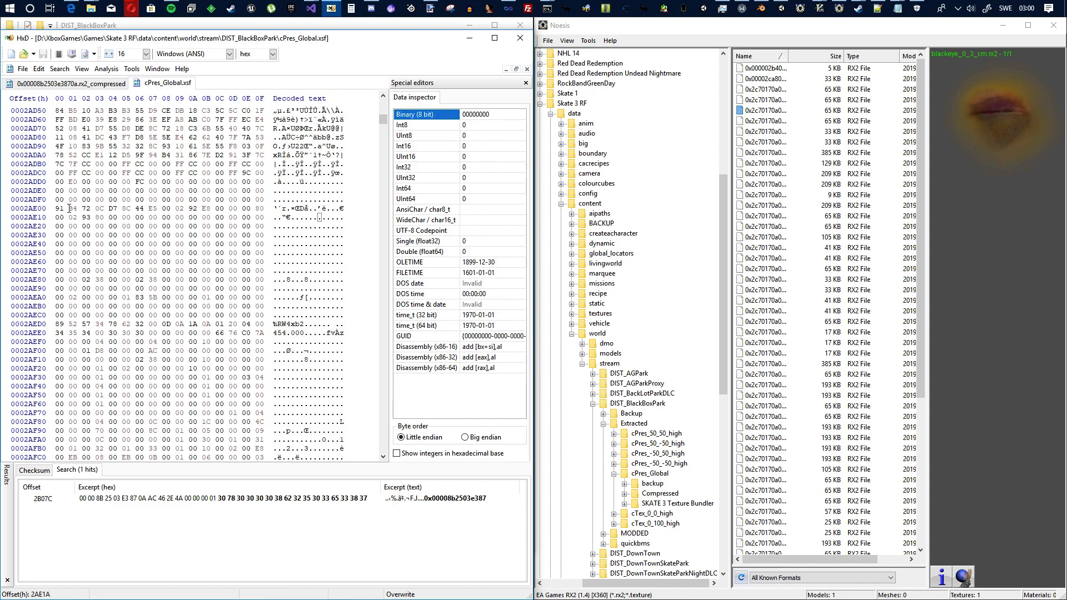
pyautogui.moveTo(265, 217); pyautogui.dragTo(54, 210)
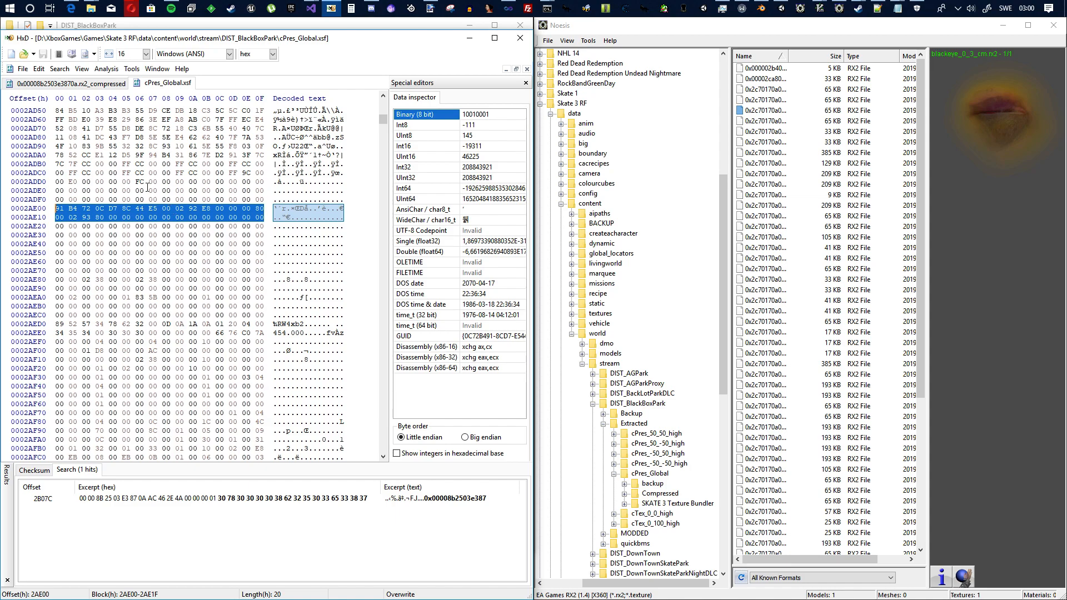
pyautogui.scroll(2, 159, 151)
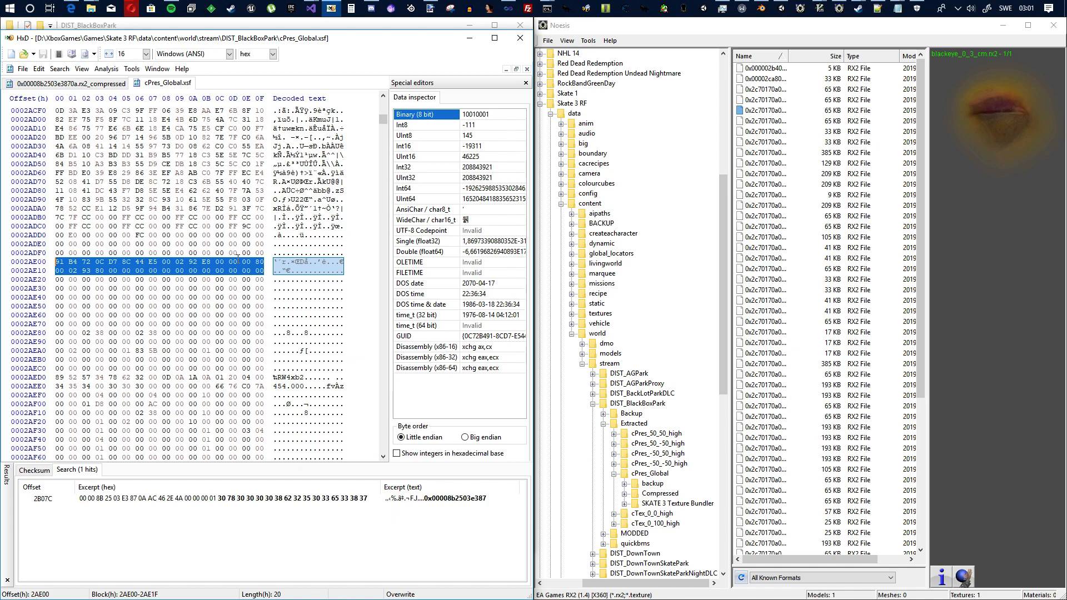
pyautogui.click(264, 271)
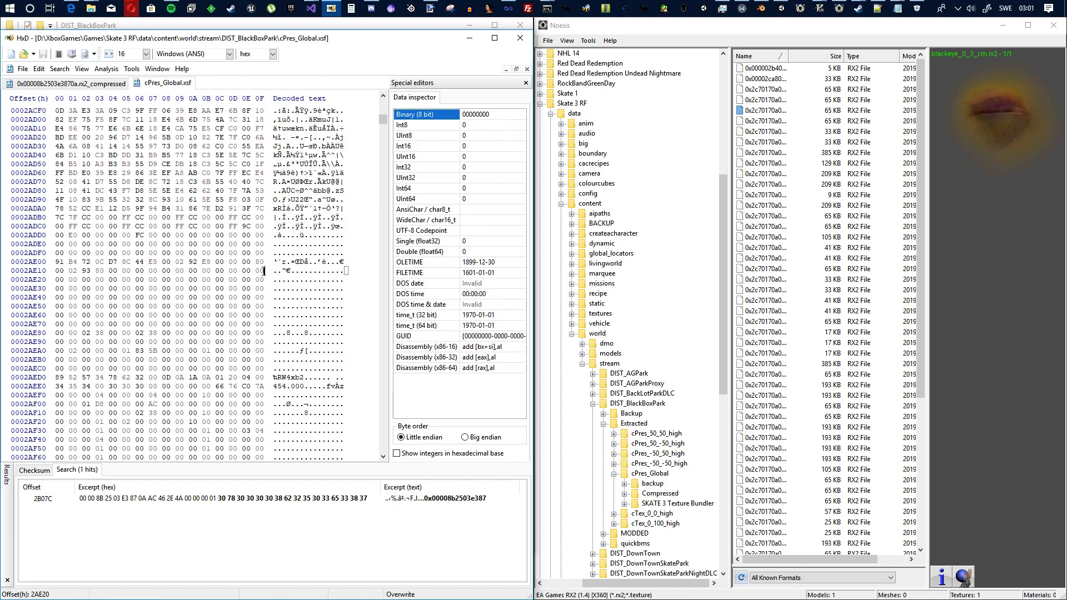
pyautogui.moveTo(57, 261); pyautogui.dragTo(281, 271)
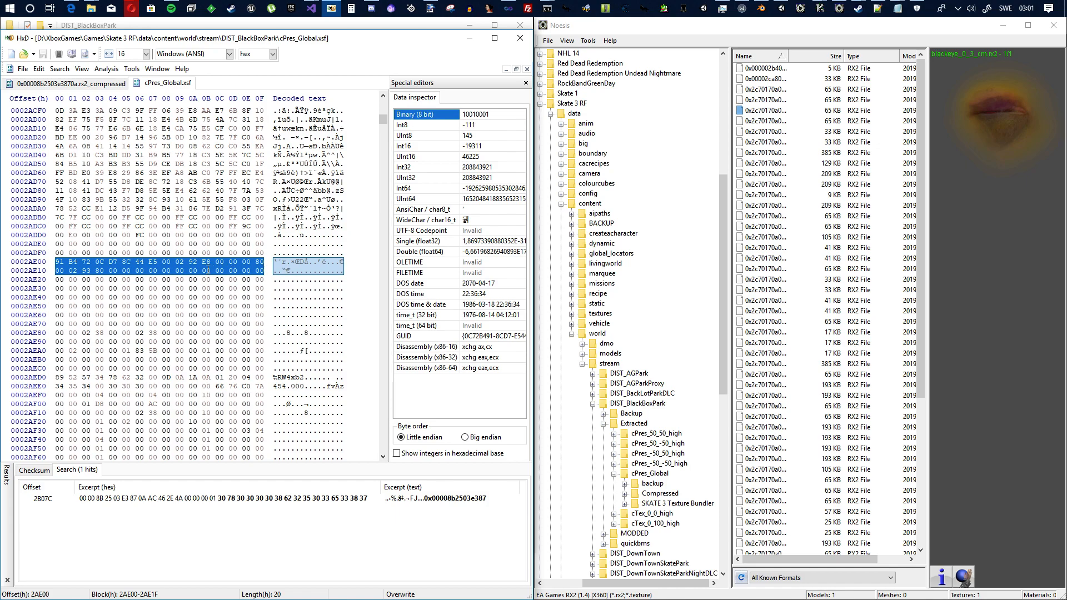
pyautogui.scroll(-2, 206, 268)
pyautogui.scroll(2, 198, 261)
pyautogui.click(204, 263)
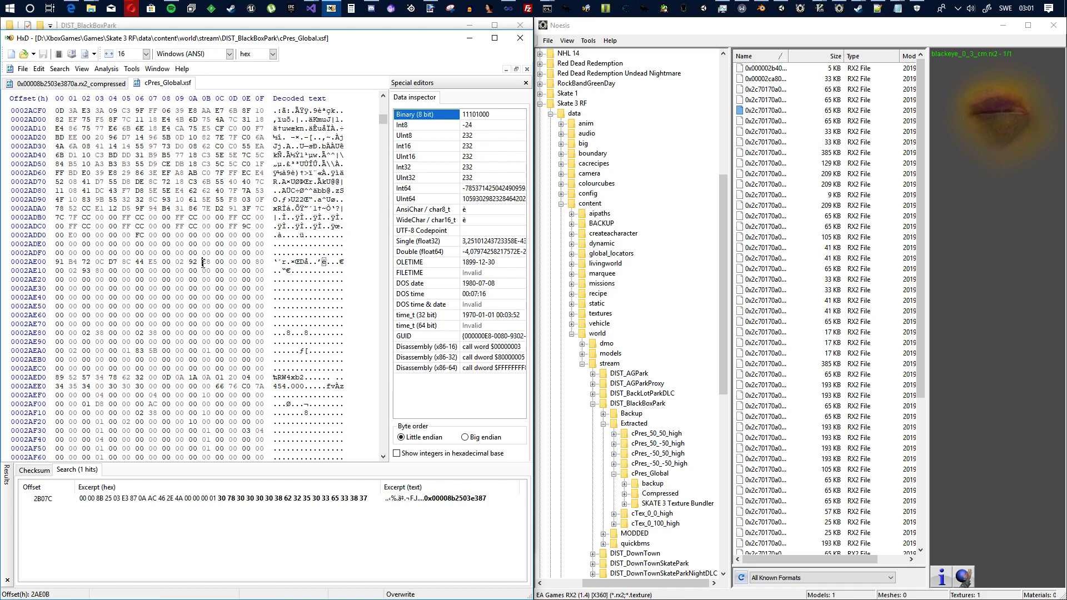
# Examine the end of the preceding data above offset 2AE00 and the replaced texture's header from 2AED0 onward
pyautogui.moveTo(144, 234); pyautogui.dragTo(58, 173)
pyautogui.click(113, 244)
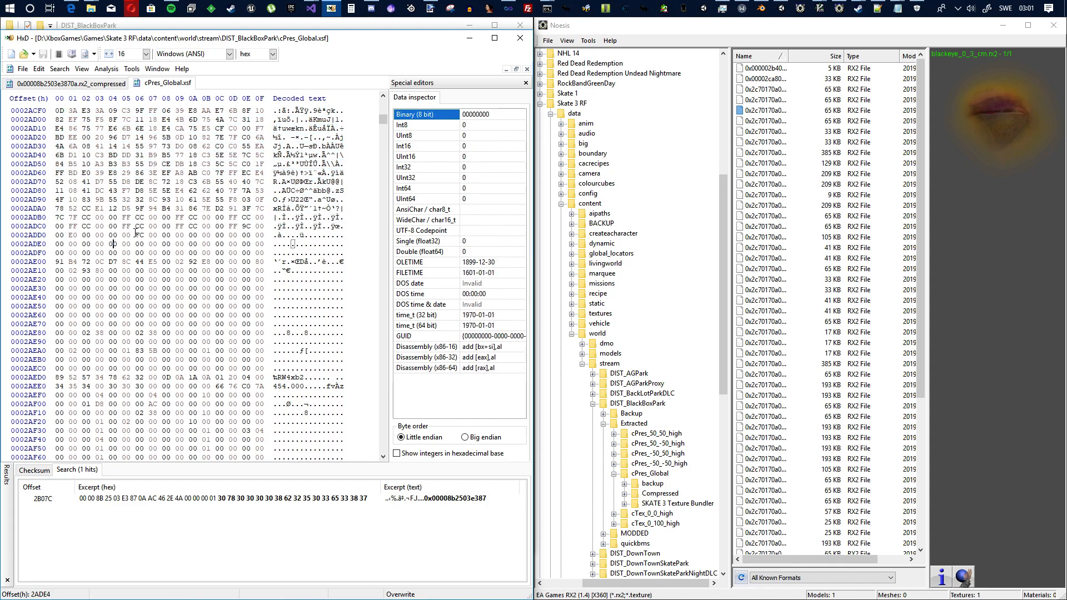
pyautogui.scroll(-4, 161, 248)
pyautogui.scroll(-4, 161, 248)
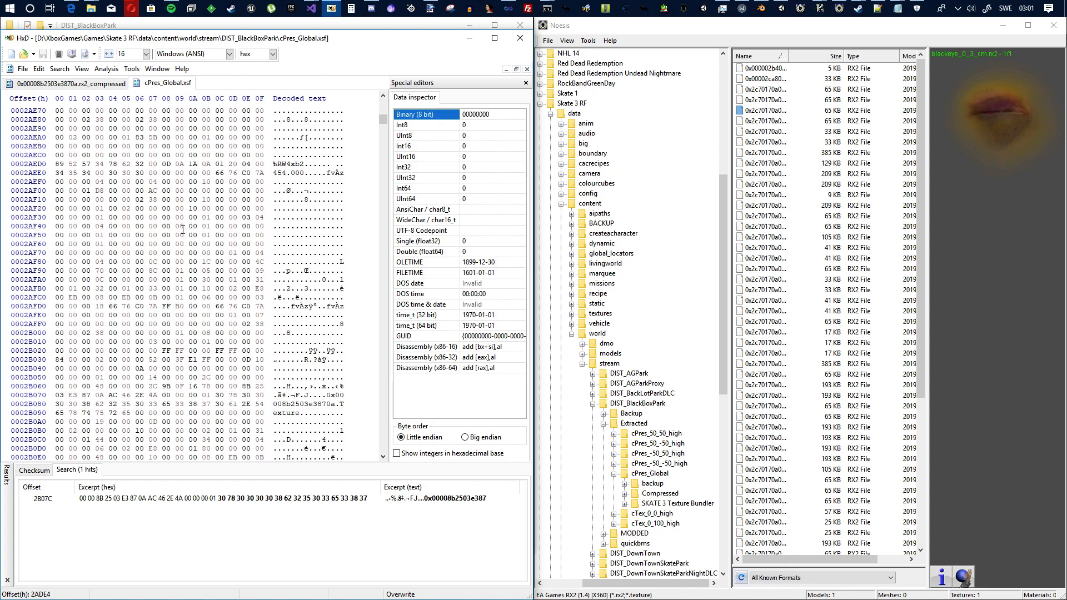
pyautogui.scroll(-1, 184, 230)
pyautogui.scroll(-1, 185, 225)
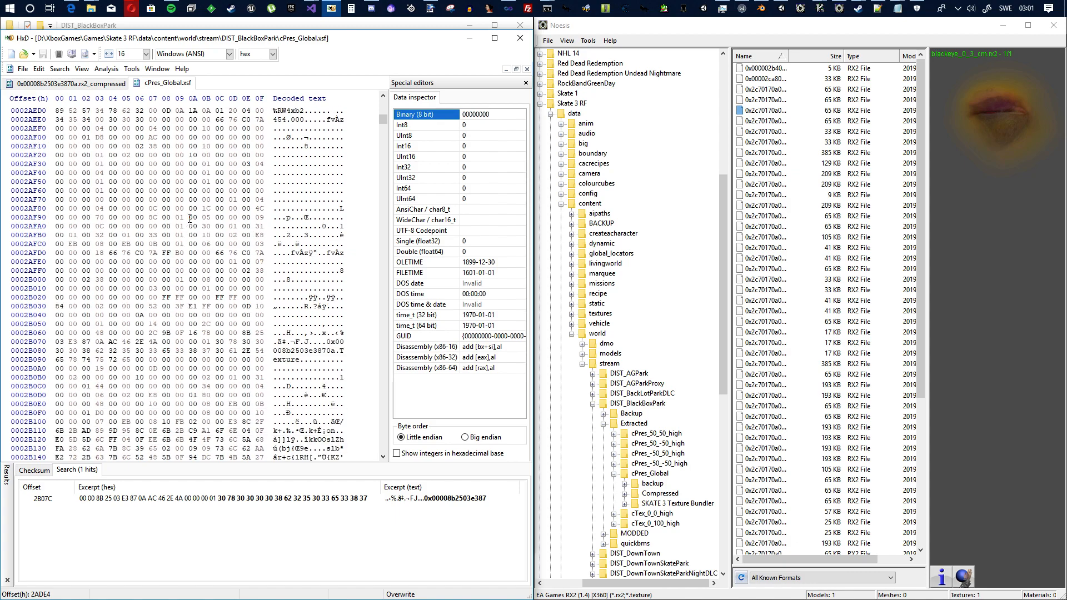
pyautogui.scroll(1, 190, 217)
pyautogui.scroll(-1, 192, 216)
pyautogui.scroll(2, 168, 209)
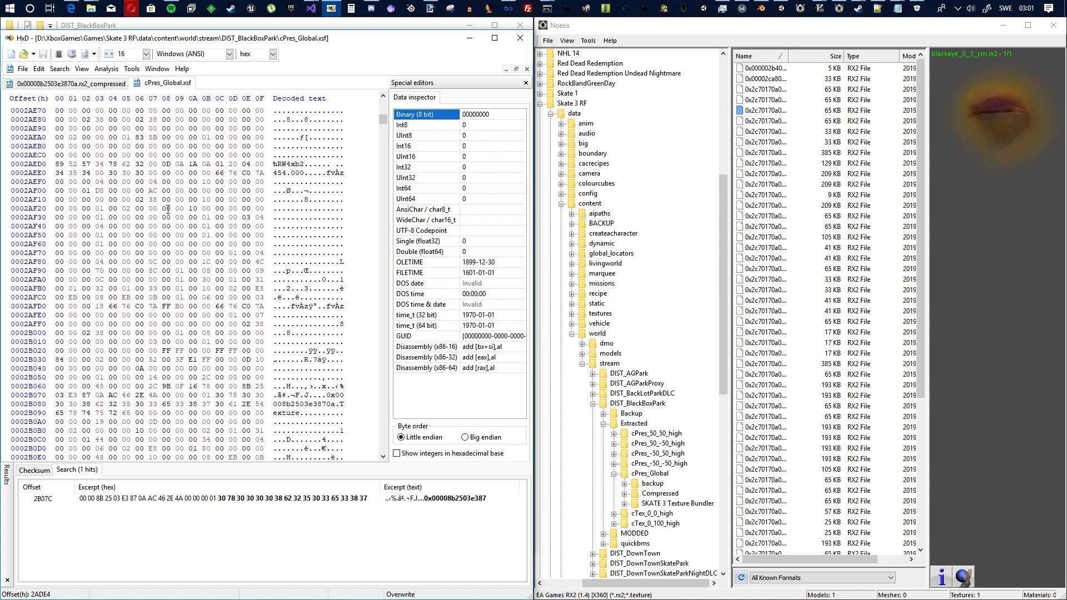
pyautogui.scroll(-1, 168, 209)
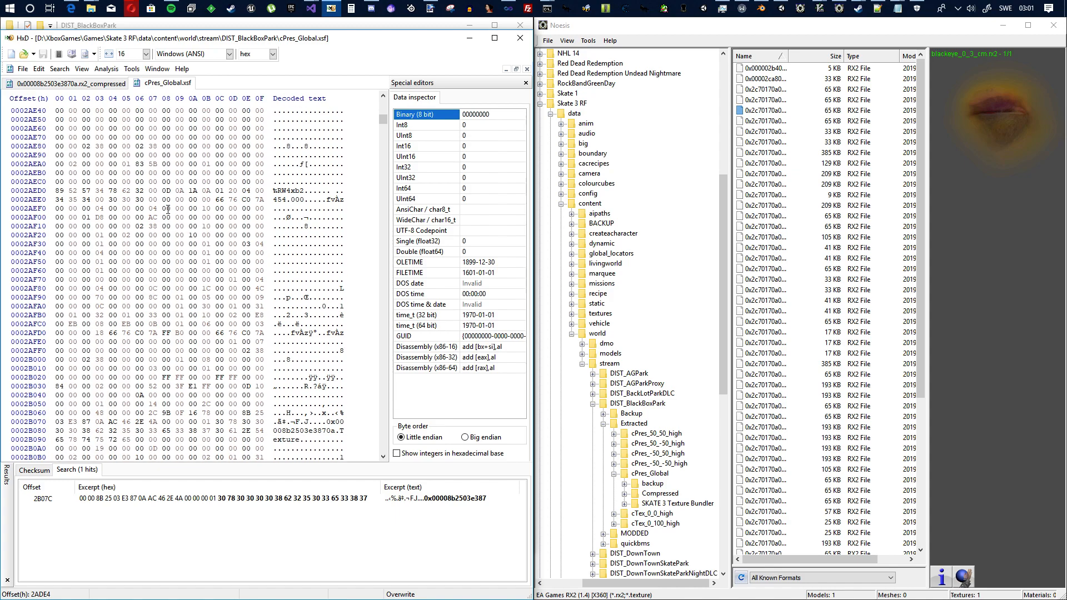
pyautogui.scroll(-1, 169, 209)
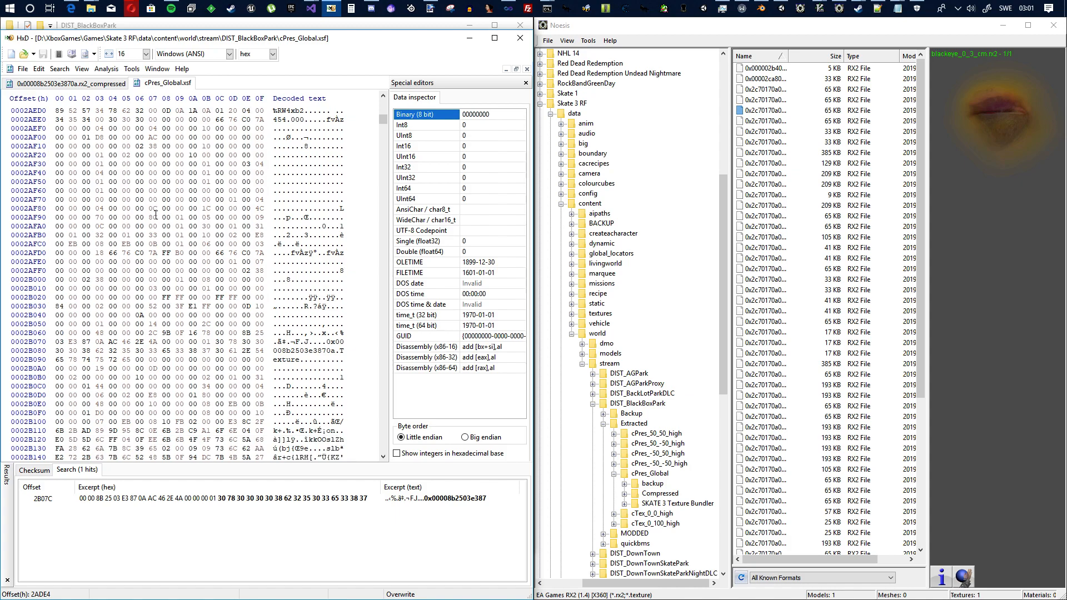
pyautogui.scroll(2, 157, 215)
pyautogui.scroll(-1, 155, 215)
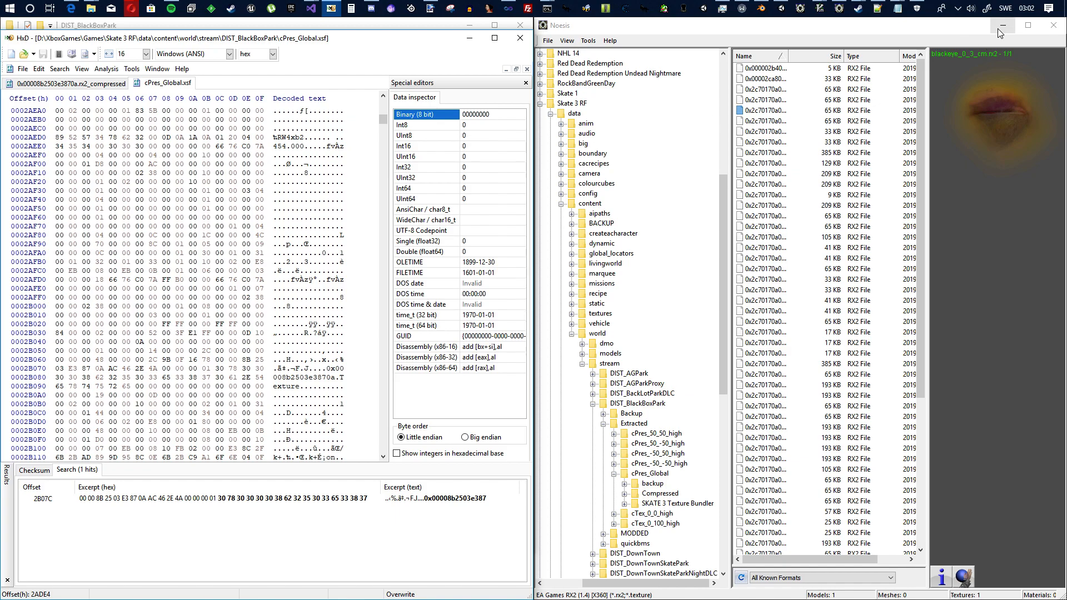
# Minimize HxD and the folder window, and open the desktop image 16d003d9-894d-462e-897c-ead4ee216638.png in paint.net
pyautogui.click(470, 38)
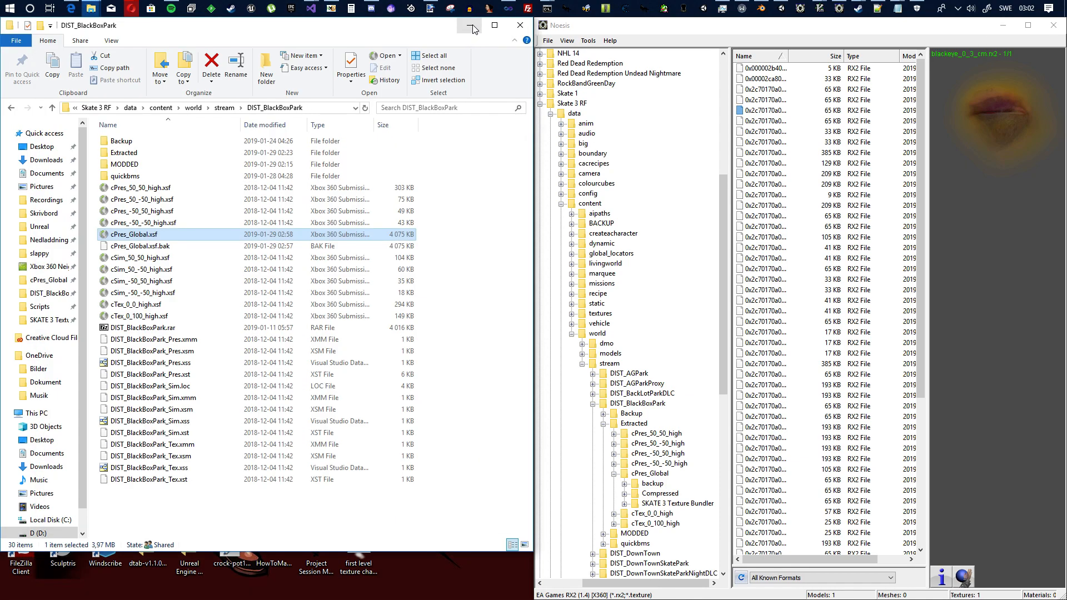
pyautogui.click(471, 25)
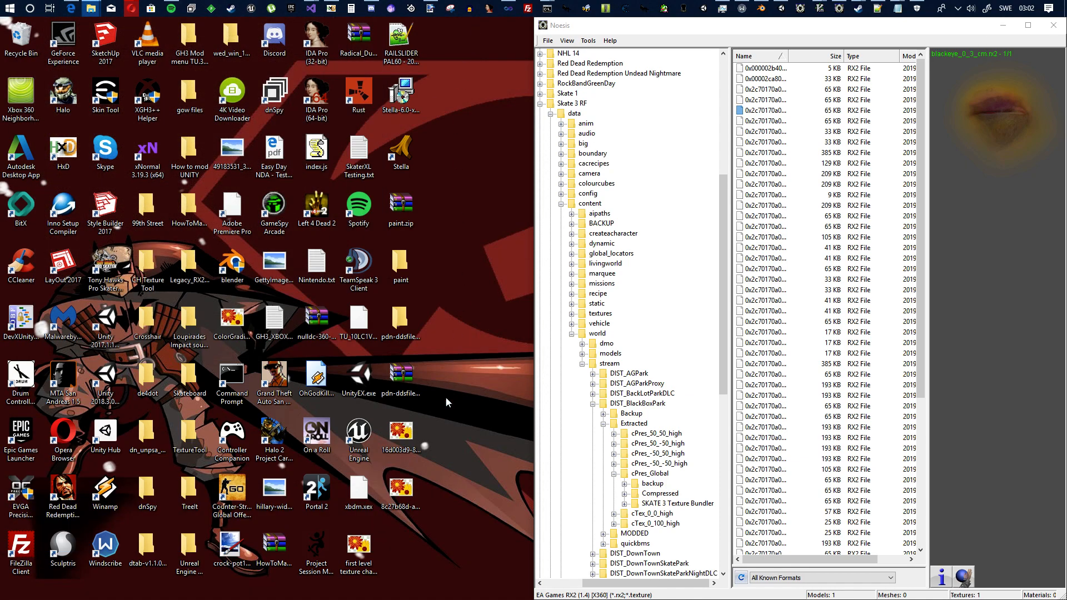
pyautogui.click(401, 485)
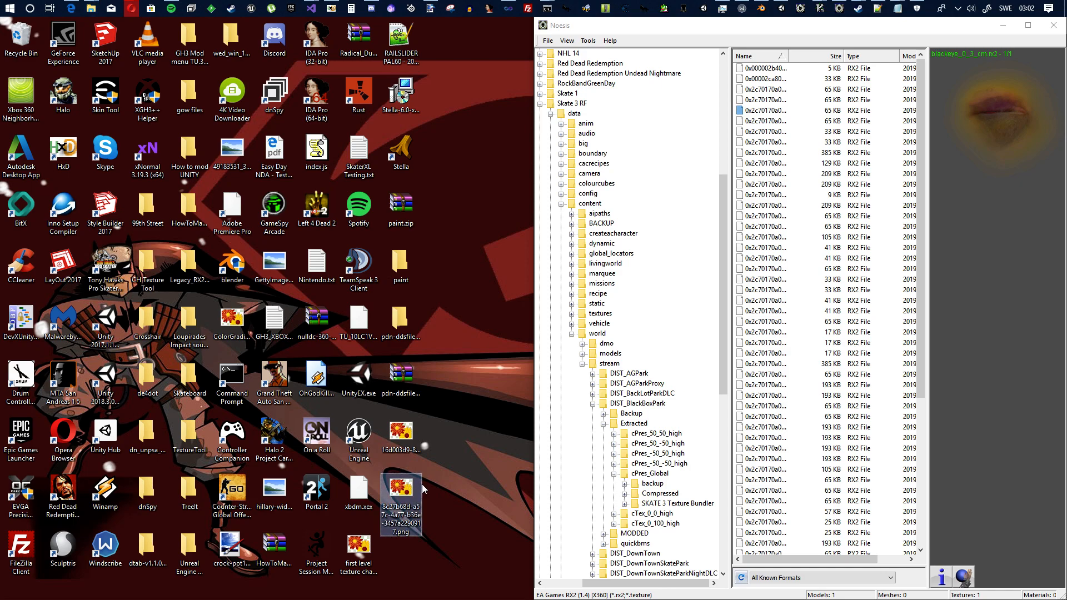
pyautogui.keyDown('ctrl'); pyautogui.click(400, 433); pyautogui.keyUp('ctrl')
pyautogui.click(407, 506)
pyautogui.click(402, 443)
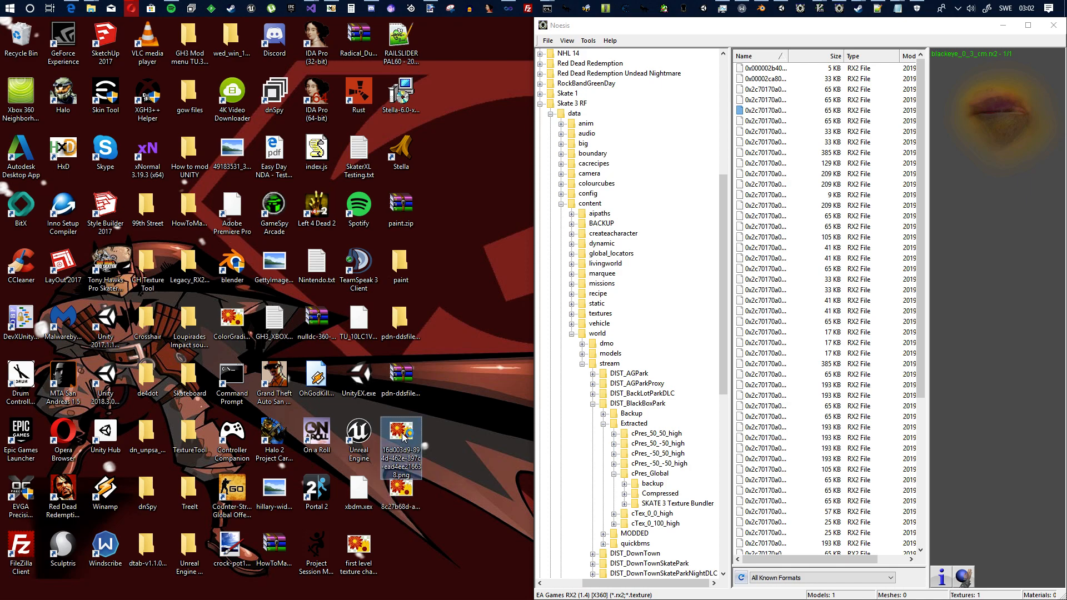
pyautogui.press('Return')
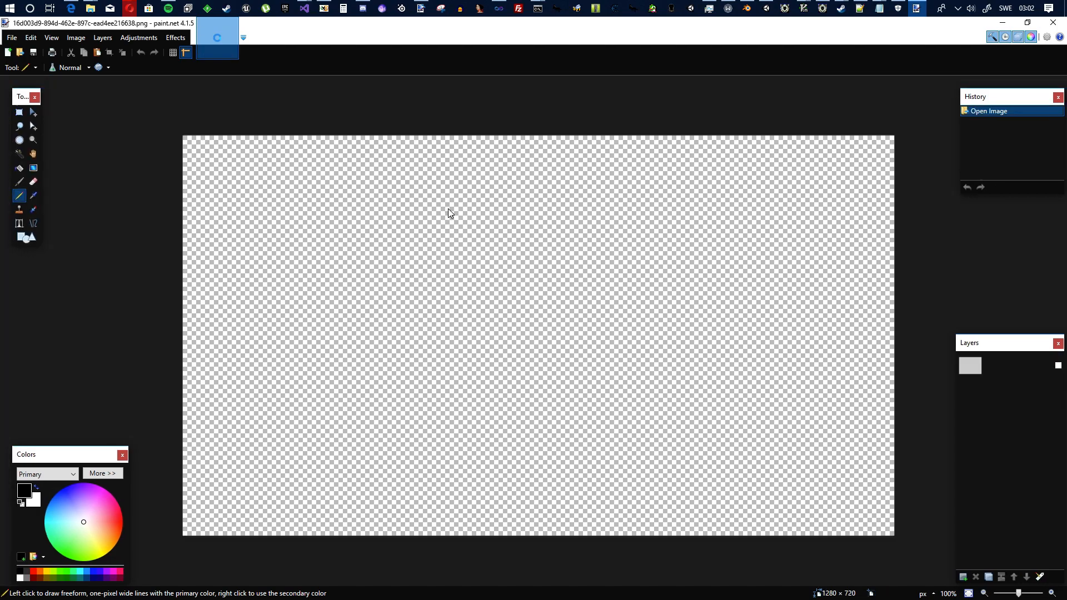
# Examine the wooden floor texture in the skatepark screenshot and close the image editor
pyautogui.scroll(1, 522, 223)
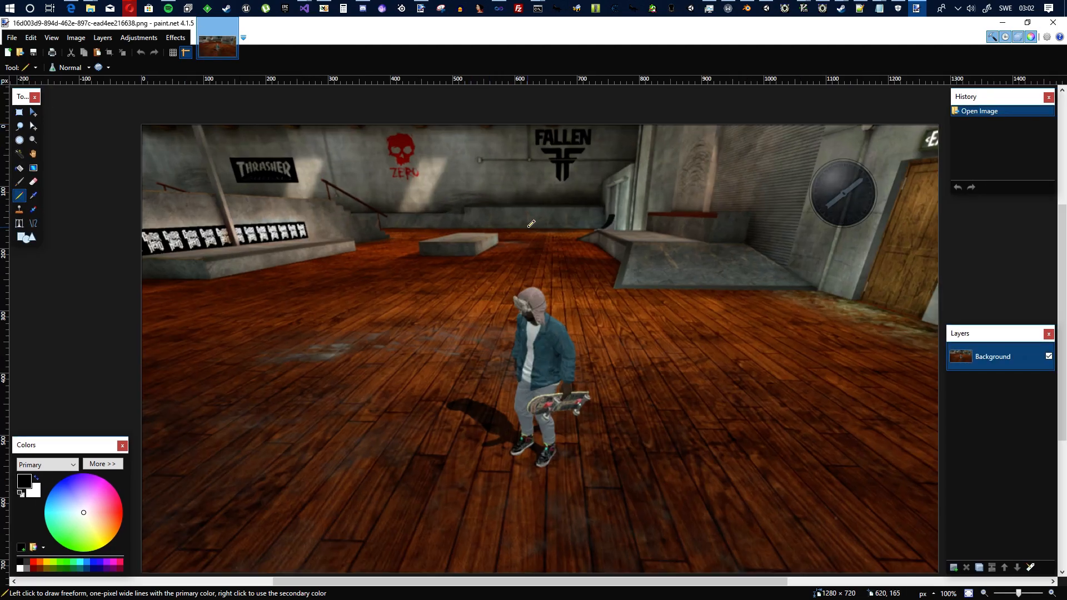
pyautogui.scroll(-1, 531, 223)
pyautogui.scroll(1, 530, 223)
pyautogui.scroll(-1, 531, 223)
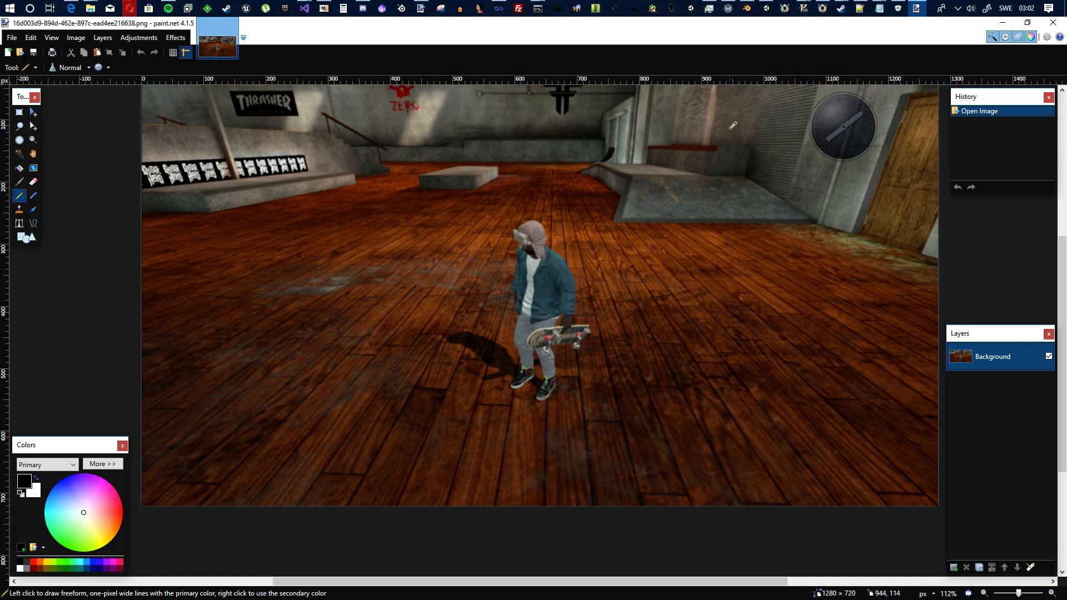
pyautogui.click(1054, 23)
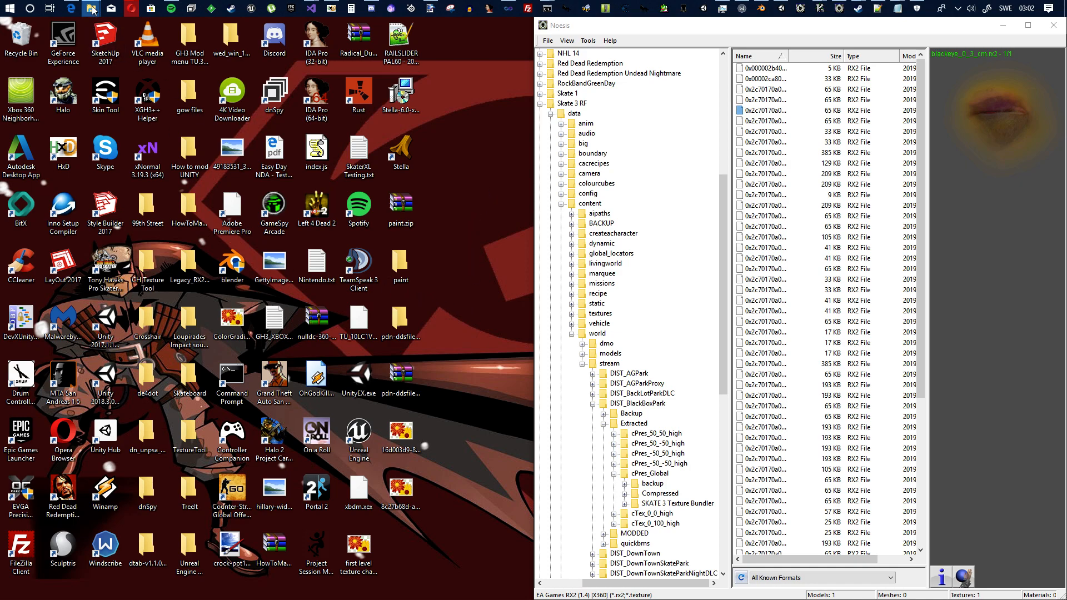
# Bring the DIST_BlackBoxPark folder window back to the front
pyautogui.moveTo(93, 8)
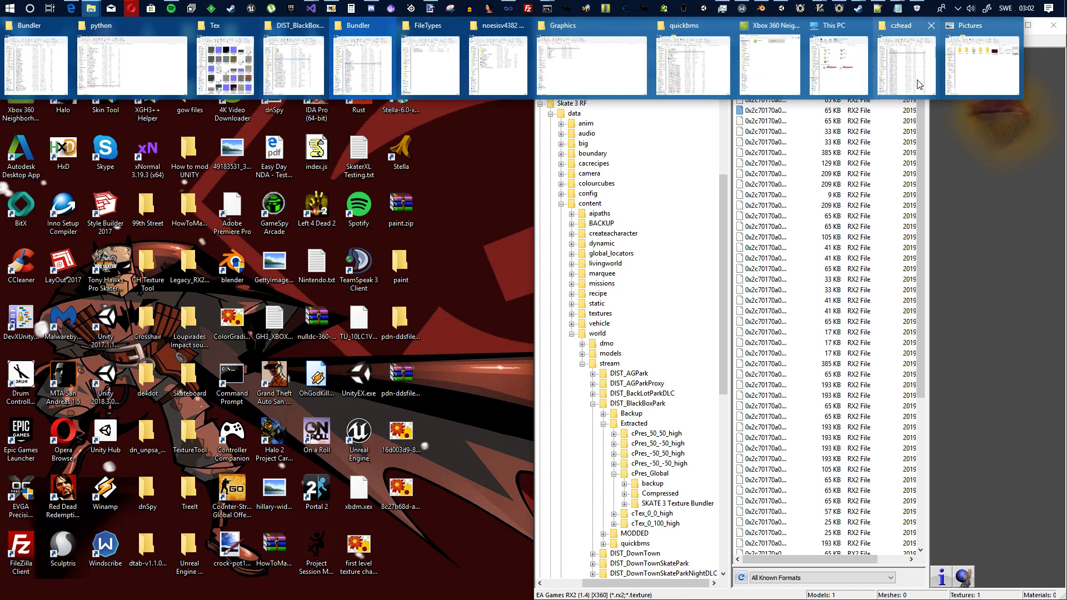
pyautogui.moveTo(697, 89)
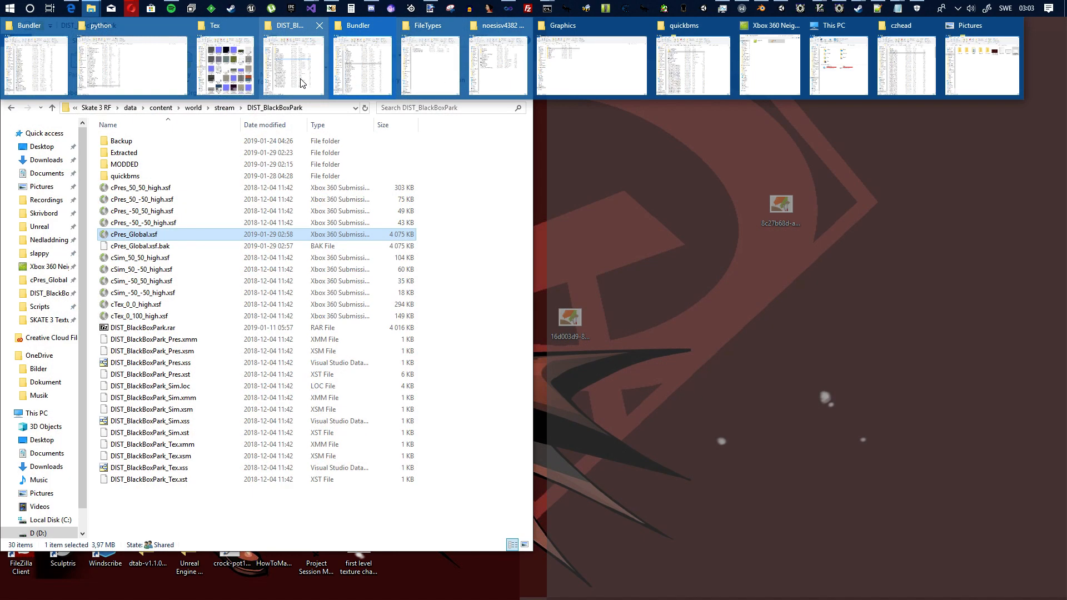
pyautogui.click(301, 83)
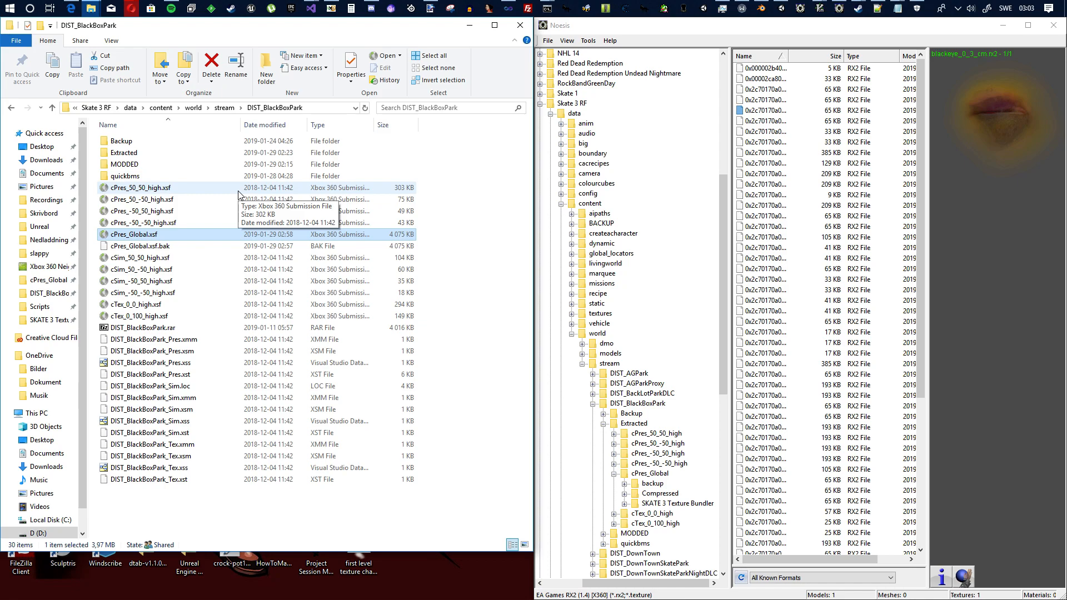
# Switch back to HxD and highlight the four-byte value at offset 2AEA4 above the texture header in cPres_Global.xsf
pyautogui.click(331, 10)
pyautogui.scroll(3, 191, 207)
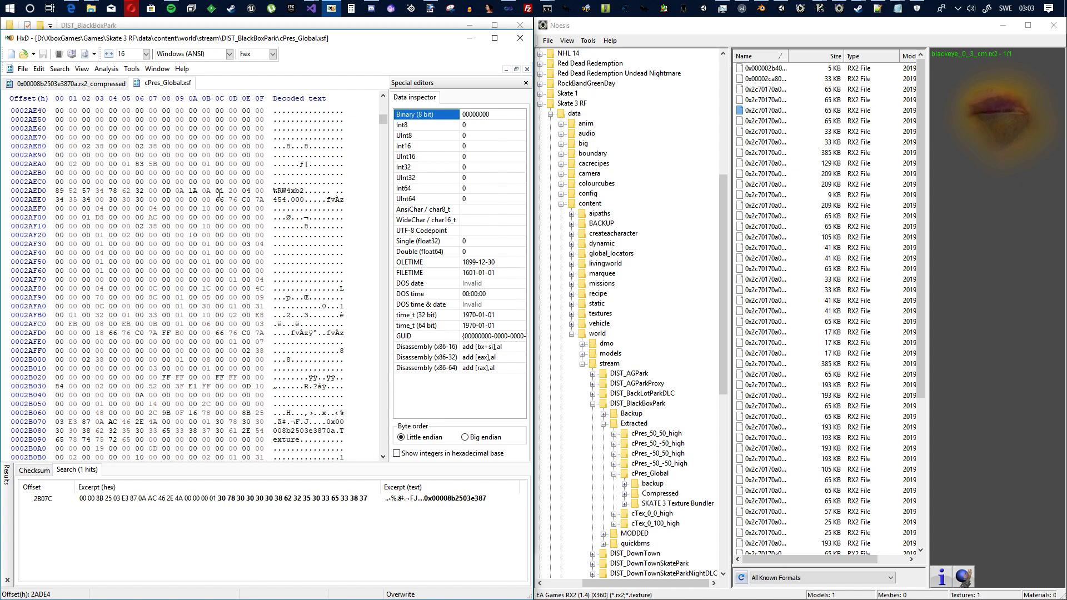
pyautogui.moveTo(126, 218); pyautogui.dragTo(164, 219)
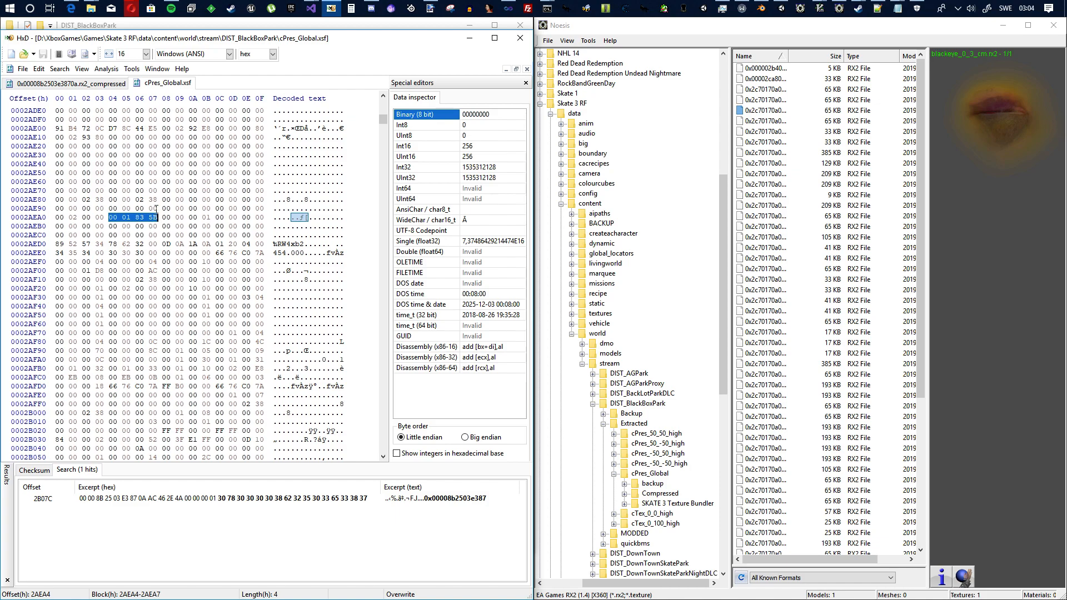
pyautogui.scroll(-2, 164, 210)
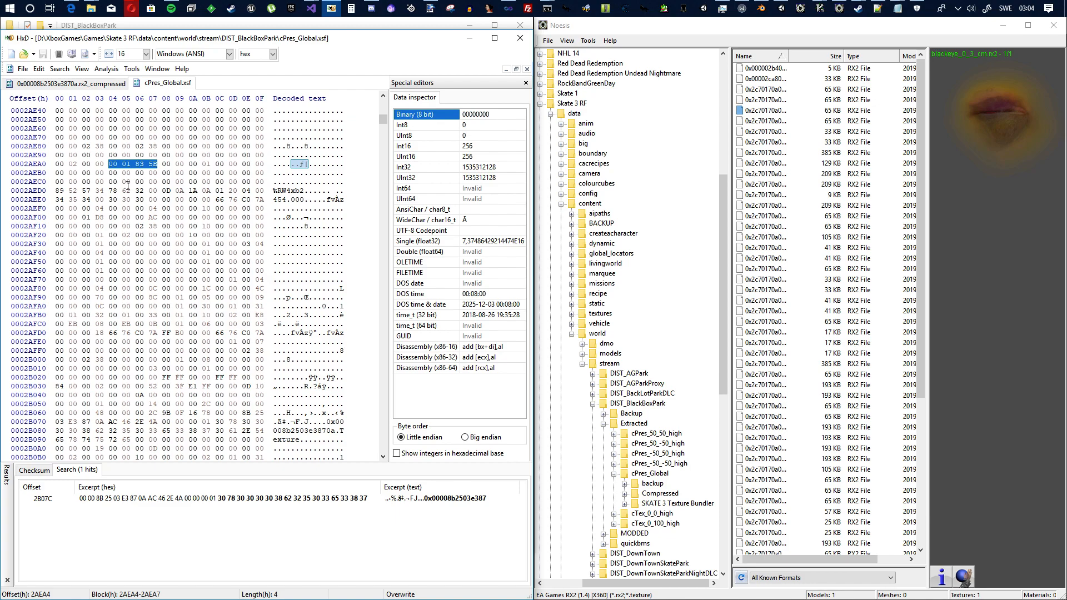
pyautogui.scroll(-2, 143, 193)
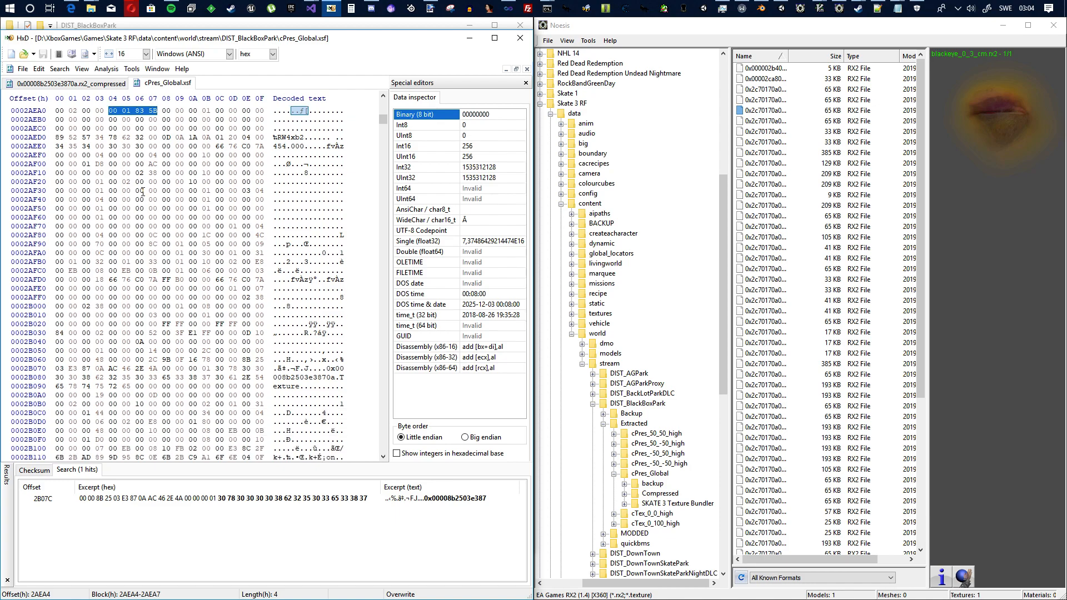
# In the compressed .rx2 file, highlight the four-byte values at offsets 54 and 1E0 in the header
pyautogui.click(104, 84)
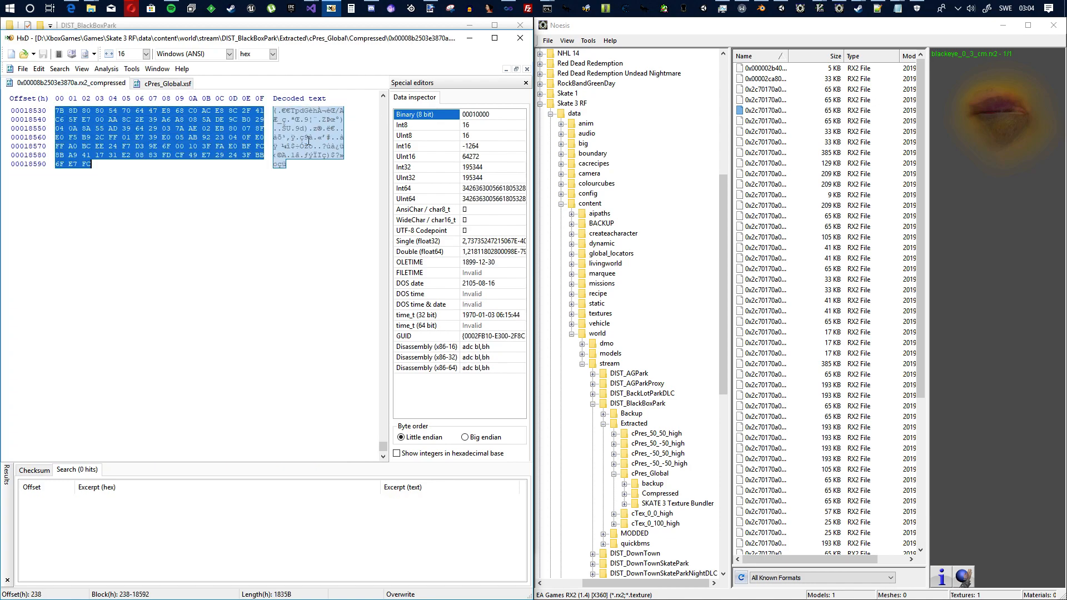
pyautogui.moveTo(383, 448); pyautogui.dragTo(367, 103)
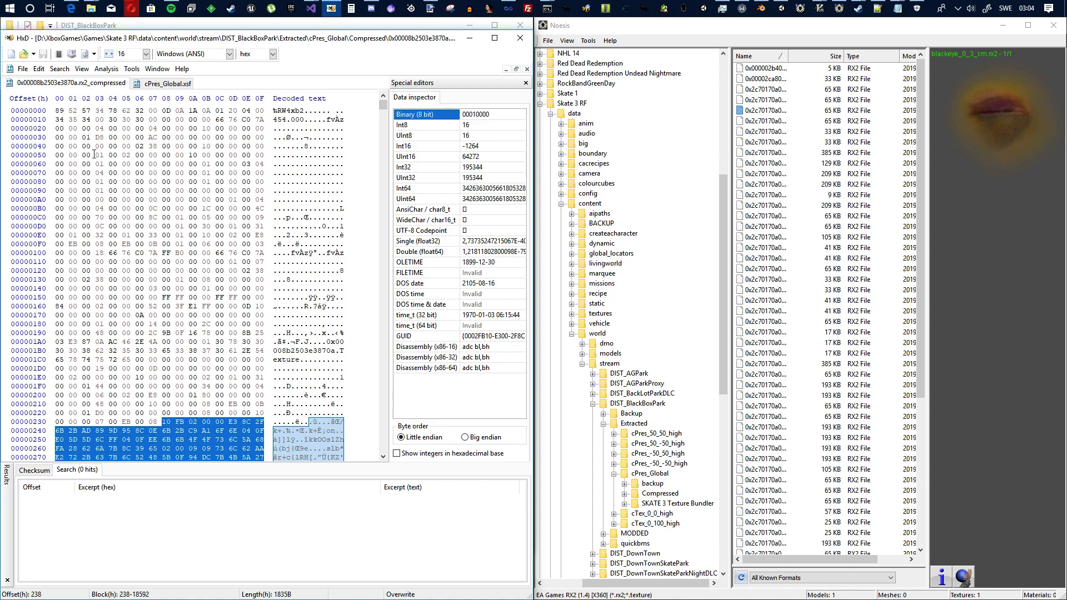
pyautogui.moveTo(111, 155); pyautogui.dragTo(163, 154)
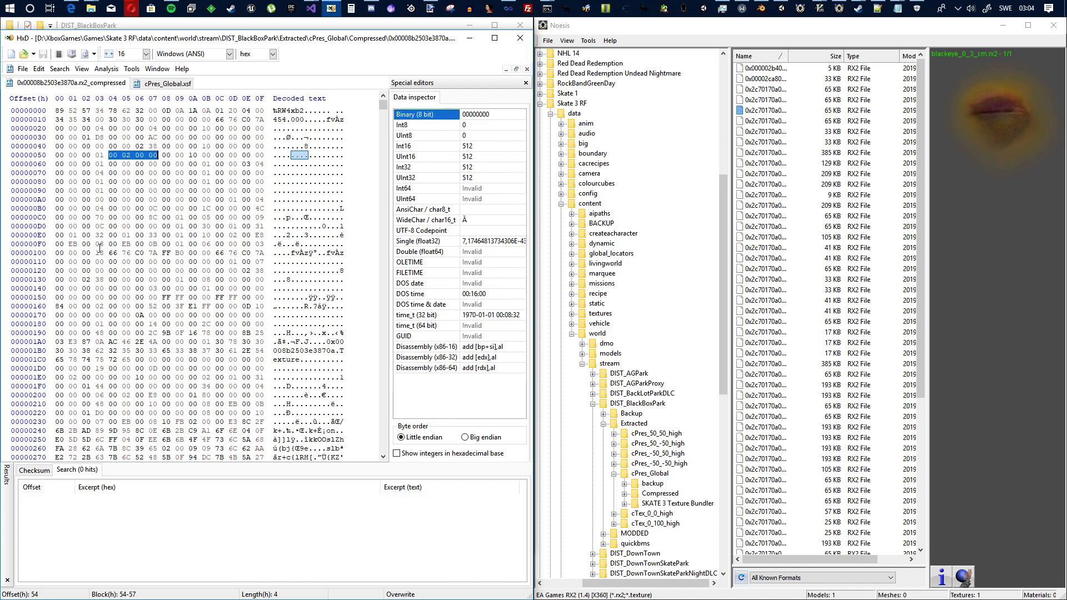
pyautogui.click(57, 377)
pyautogui.moveTo(57, 377); pyautogui.dragTo(101, 377)
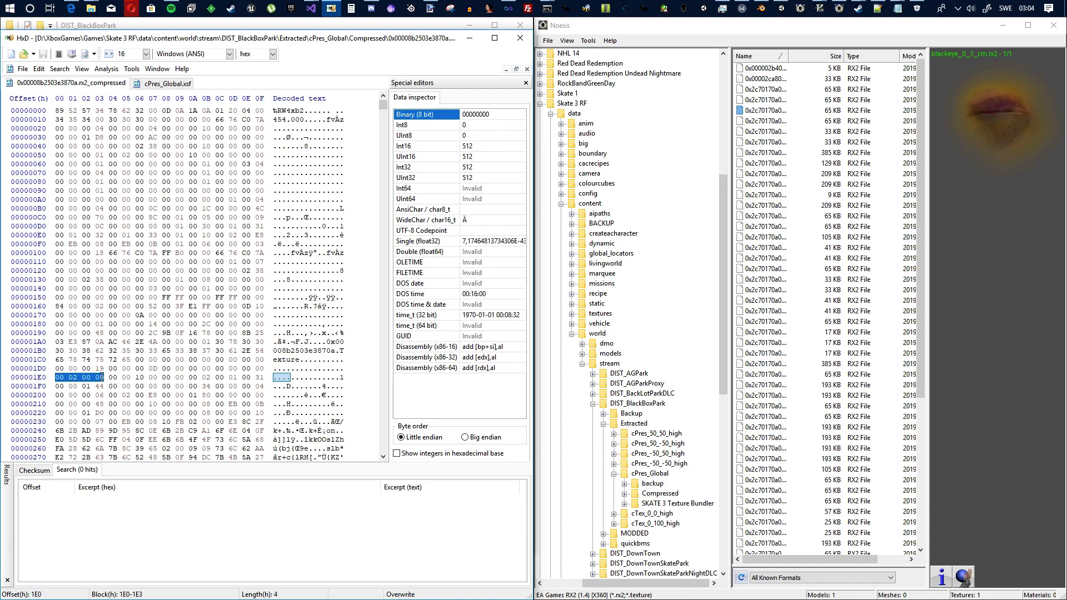
# Highlight the byte at offset 167 and the four bytes at 168 to 16B in the compressed .rx2 header
pyautogui.click(149, 306)
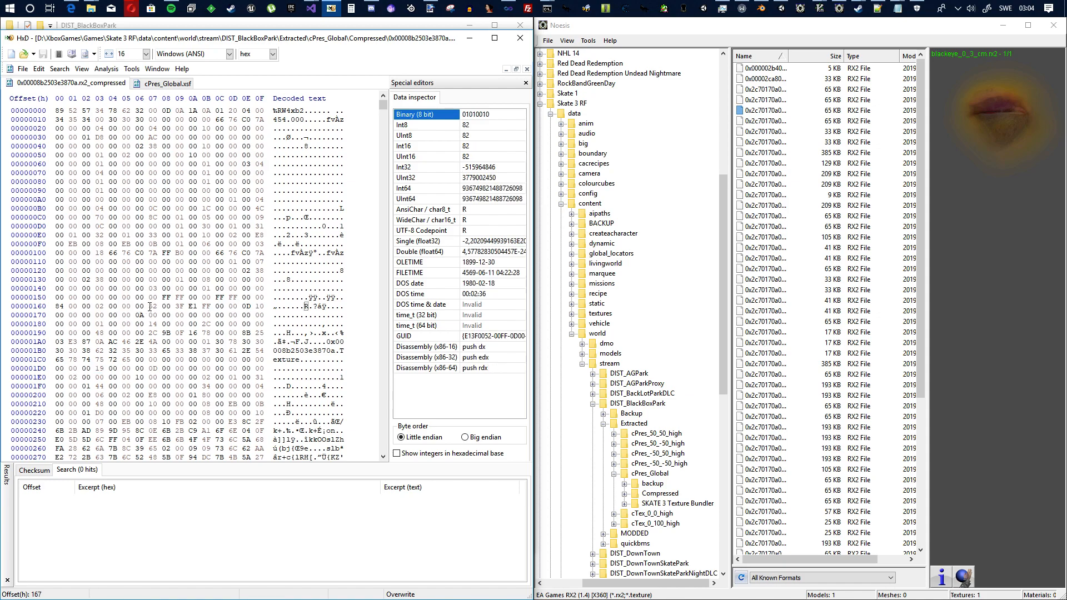
pyautogui.moveTo(149, 306); pyautogui.dragTo(154, 308)
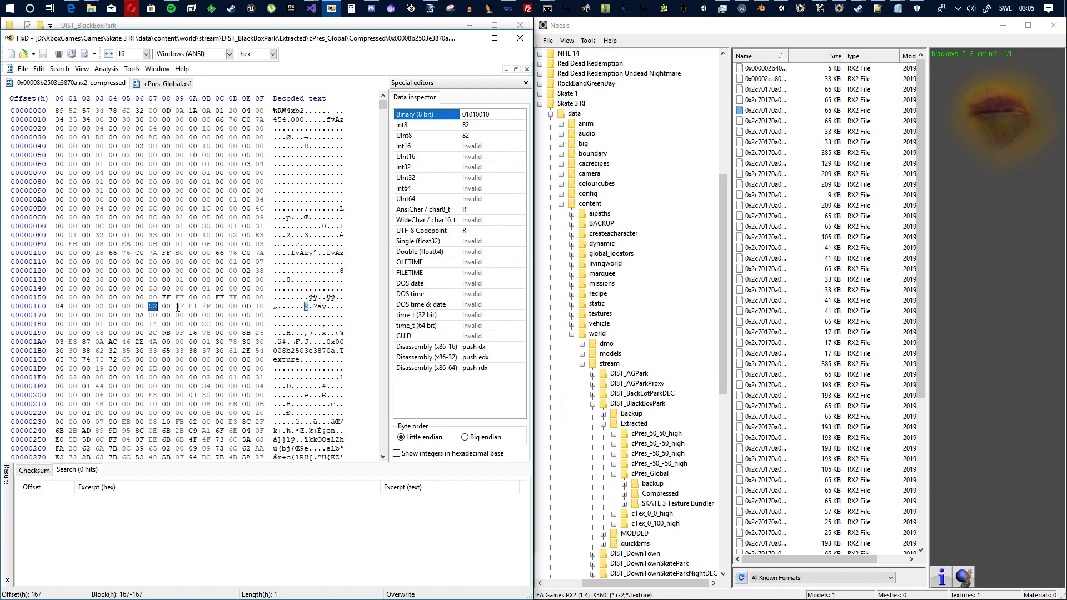
pyautogui.moveTo(164, 306); pyautogui.dragTo(214, 309)
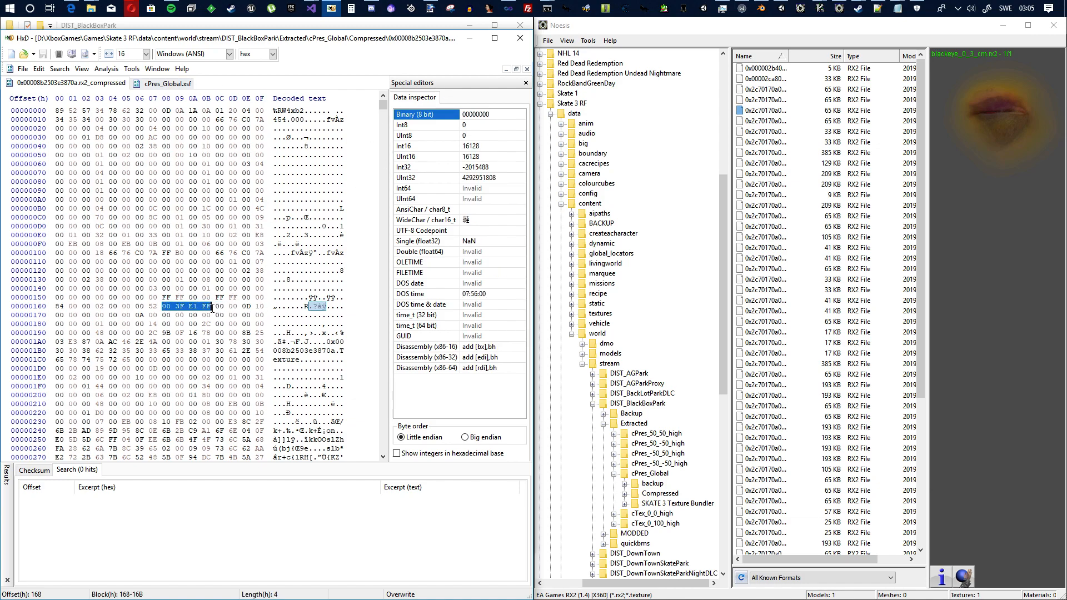
pyautogui.click(177, 309)
pyautogui.moveTo(163, 306); pyautogui.dragTo(211, 307)
# Highlight the eight bytes at offsets 170 to 177 in the compressed .rx2 header
pyautogui.click(58, 315)
pyautogui.moveTo(57, 315); pyautogui.dragTo(144, 315)
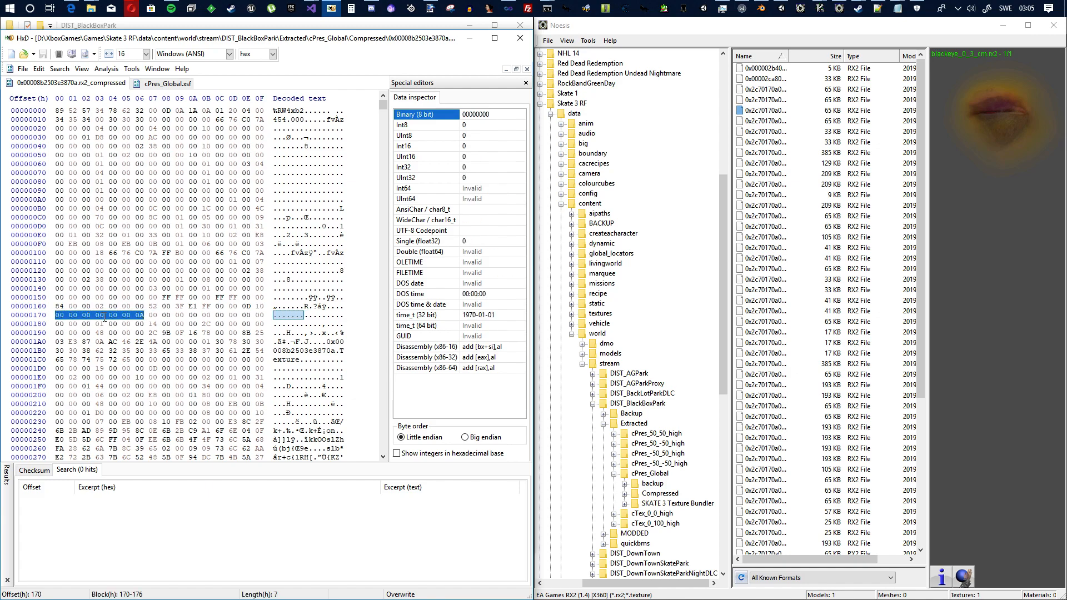
pyautogui.moveTo(59, 316); pyautogui.dragTo(142, 316)
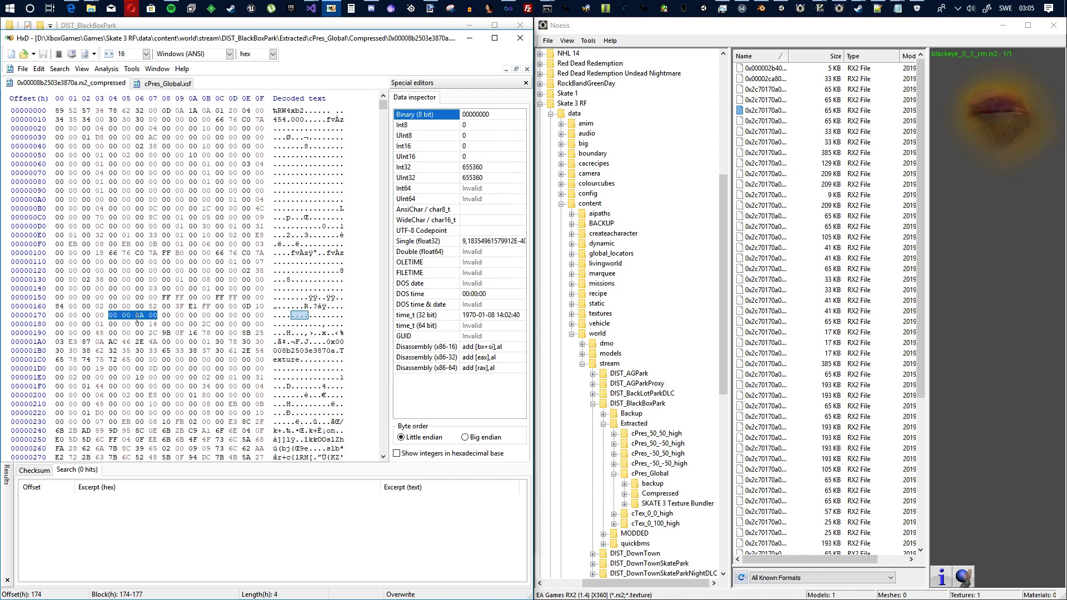
pyautogui.click(139, 316)
pyautogui.moveTo(122, 318); pyautogui.dragTo(160, 325)
pyautogui.moveTo(58, 316); pyautogui.dragTo(157, 319)
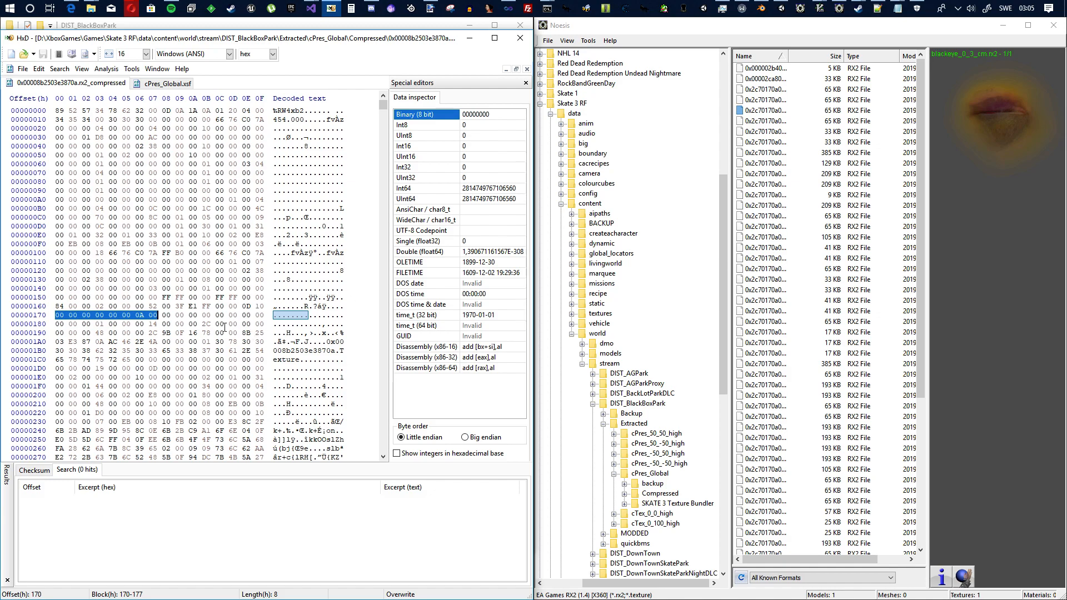
# Highlight the name 0x00008b2503e3870a.Texture in the compressed file's decoded text and switch to cPres_Global.xsf
pyautogui.scroll(-1, 225, 326)
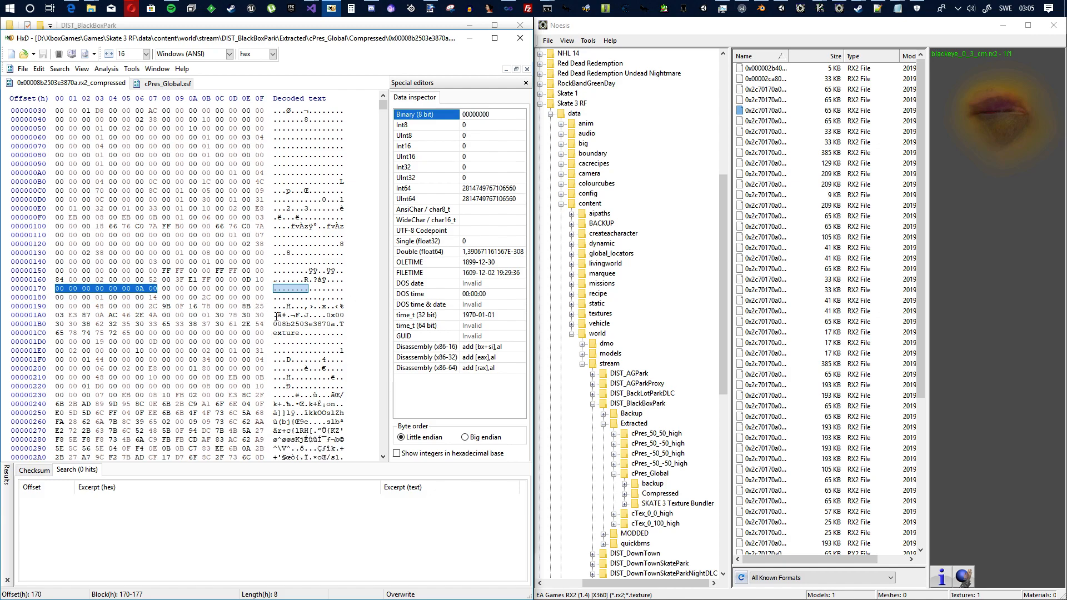
pyautogui.moveTo(327, 315); pyautogui.dragTo(301, 333)
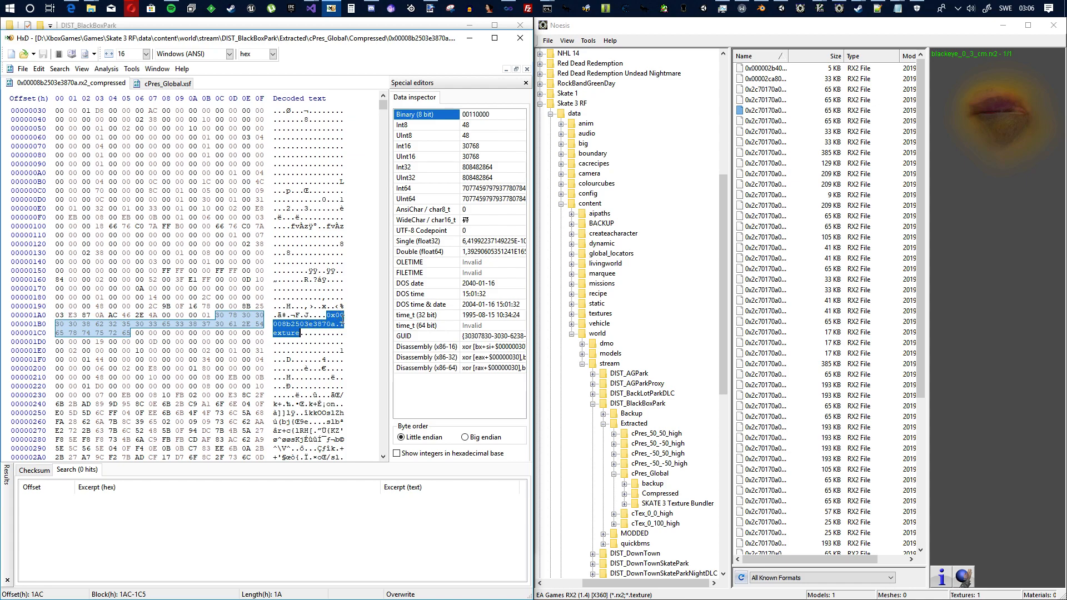
pyautogui.click(161, 85)
pyautogui.click(108, 84)
pyautogui.click(180, 84)
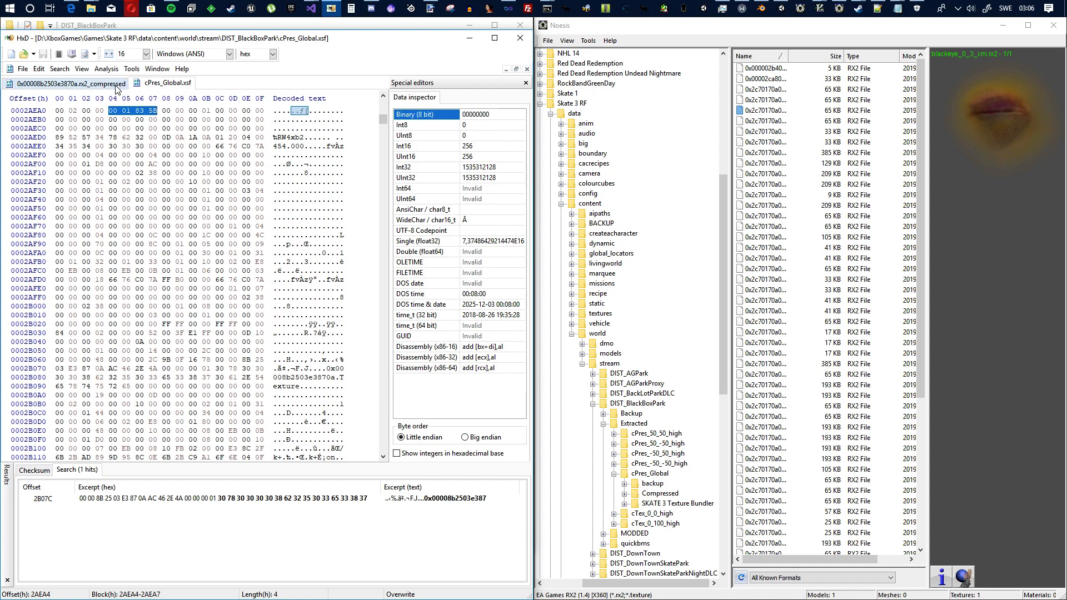
# Search all of cPres_Global.xsf for the text 0x00008b2503e3870a.Texture and compare its location with the compressed .rx2 file
pyautogui.click(59, 68)
pyautogui.click(72, 81)
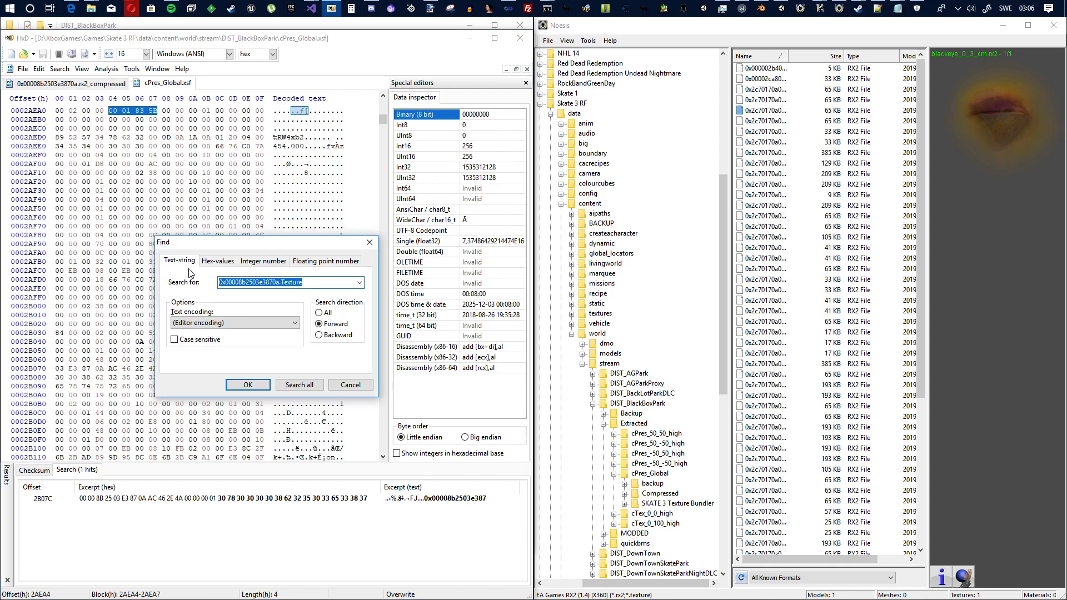
pyautogui.click(299, 384)
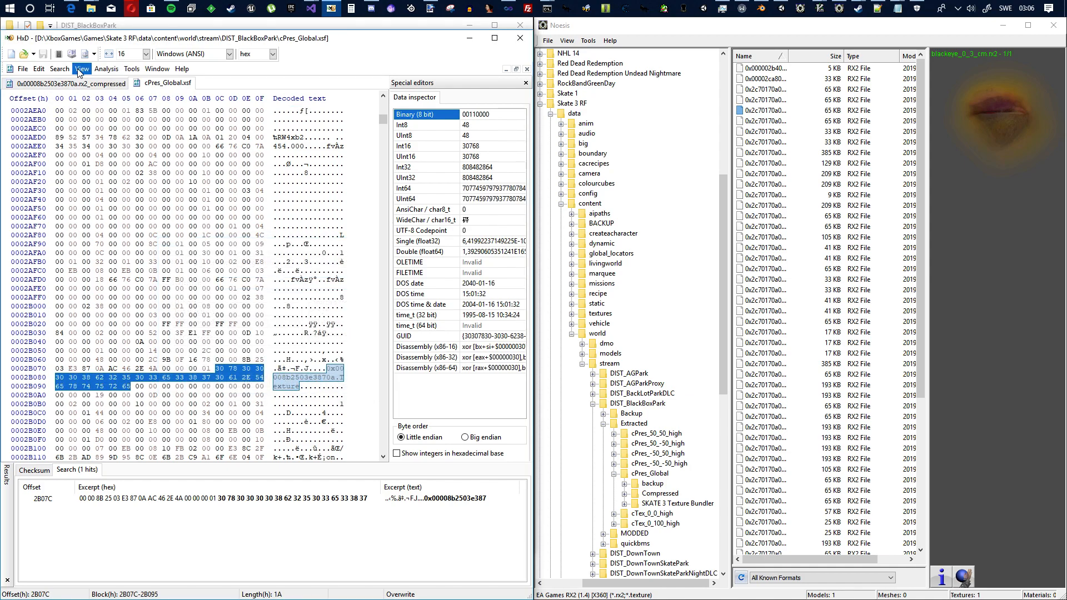
pyautogui.click(77, 84)
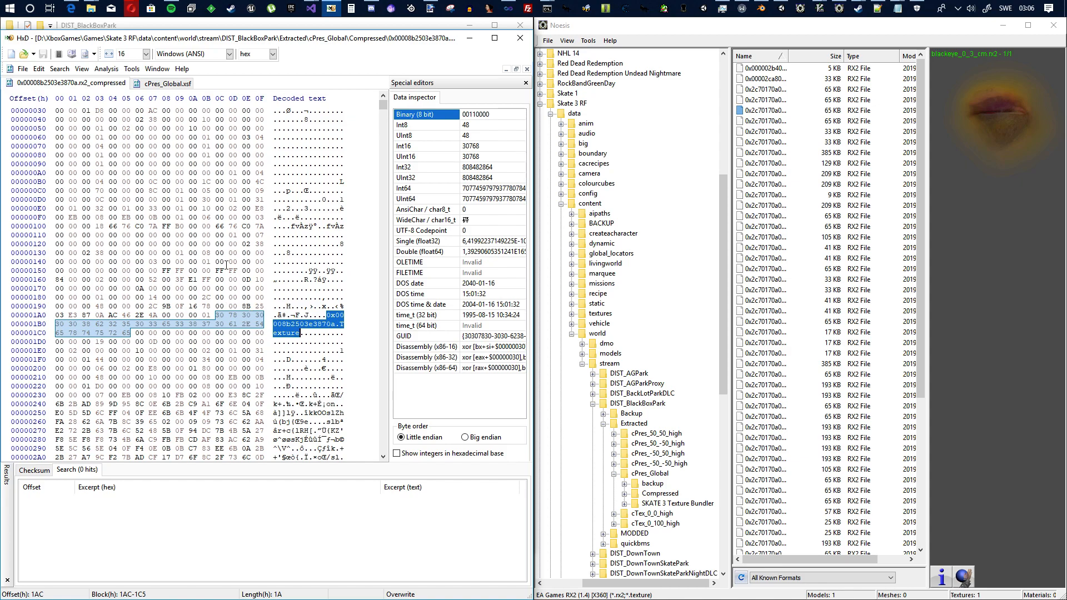
pyautogui.click(162, 86)
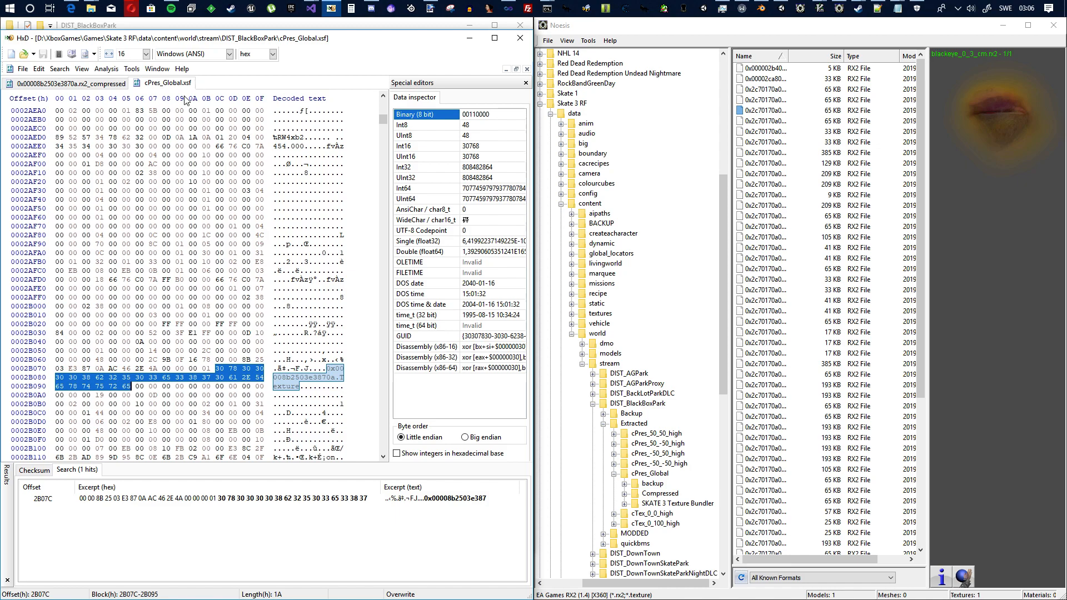
# Place the cursor at the RW4xb2 header start at offset 2AED0 in cPres_Global.xsf and review the header through the texture name
pyautogui.scroll(3, 190, 285)
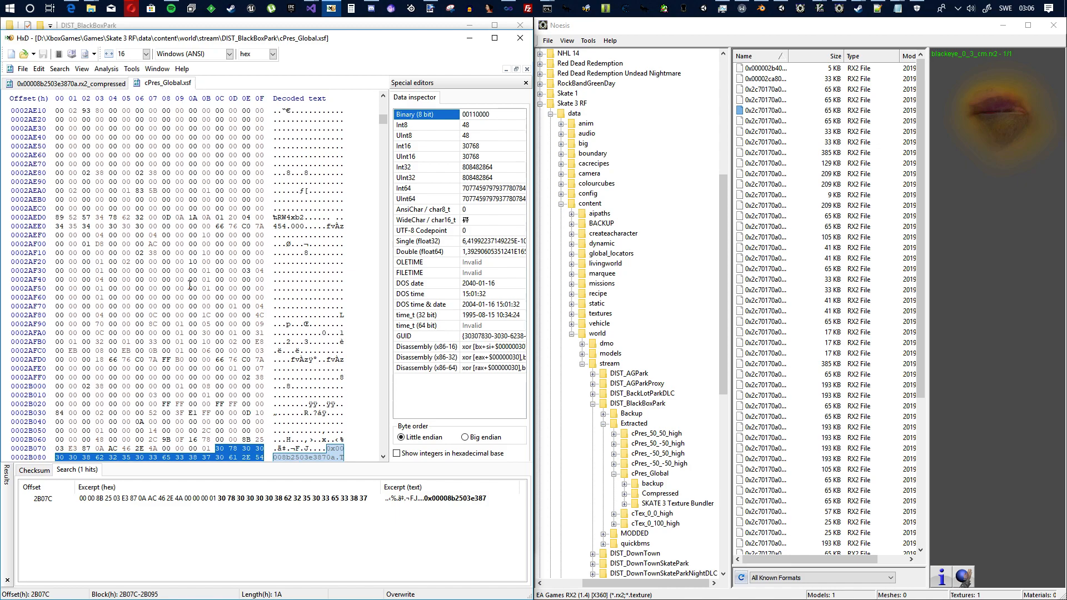
pyautogui.click(57, 217)
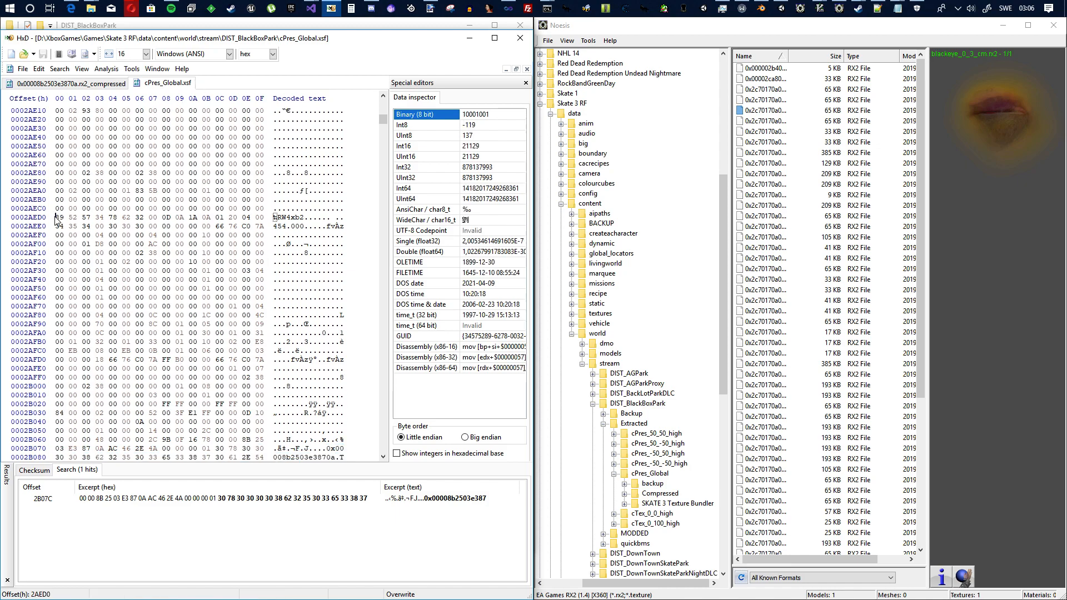
pyautogui.scroll(-4, 213, 366)
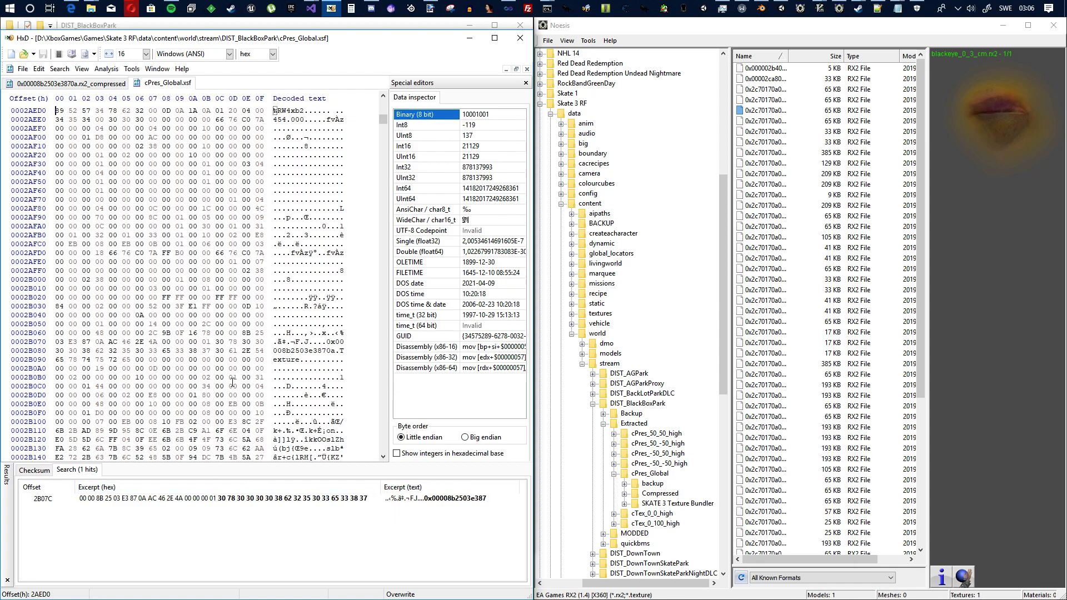
pyautogui.scroll(2, 239, 328)
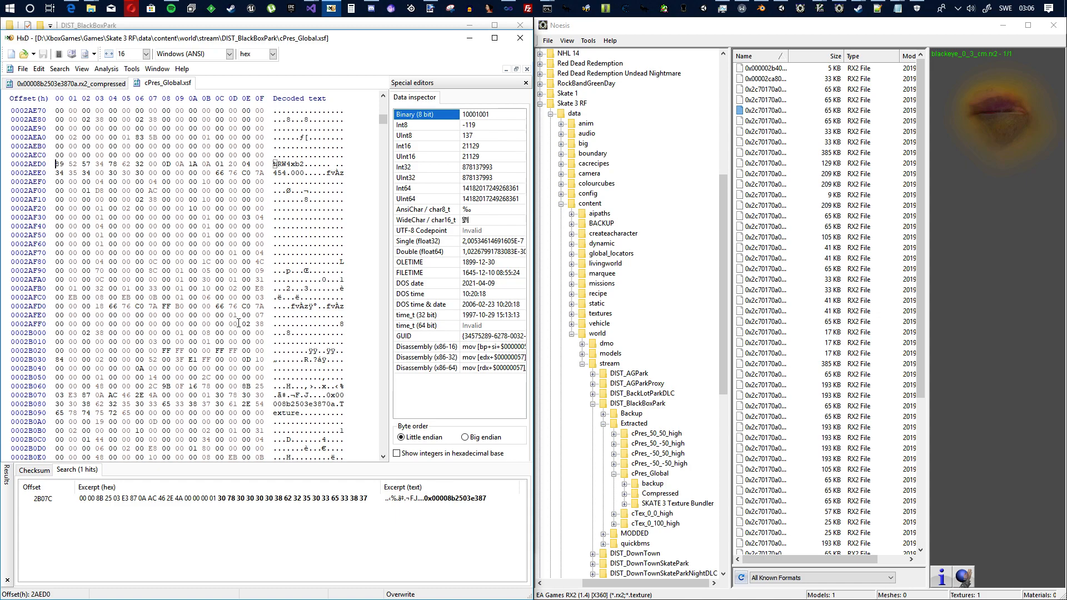
pyautogui.scroll(4, 112, 259)
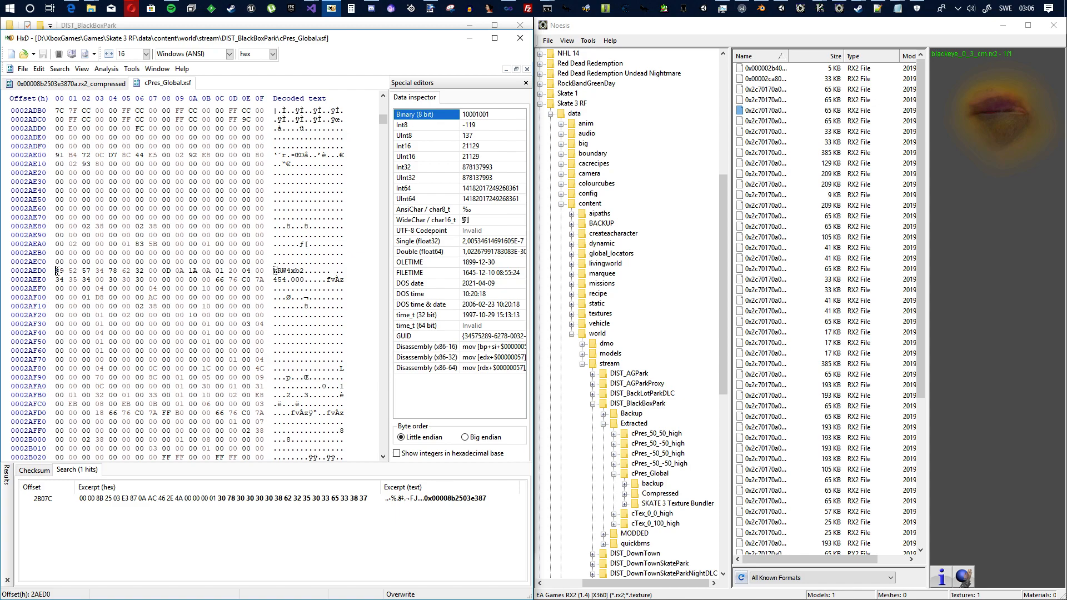
# Highlight the block at offsets 2AEA0 to 2AECF just before the RW4xb2 header and compare the two start positions
pyautogui.moveTo(57, 272); pyautogui.dragTo(59, 243)
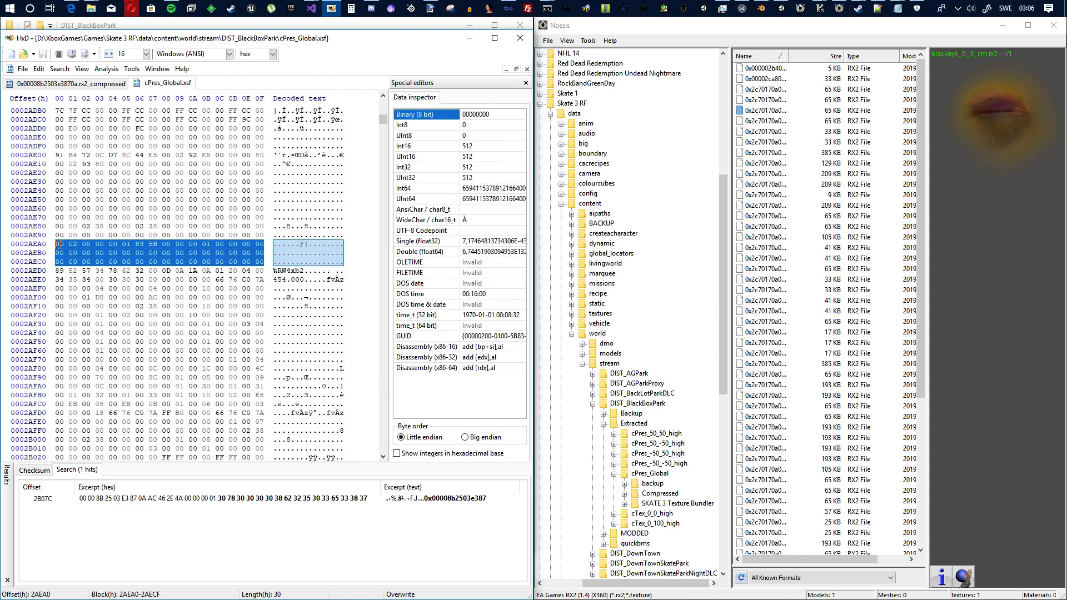
pyautogui.click(57, 244)
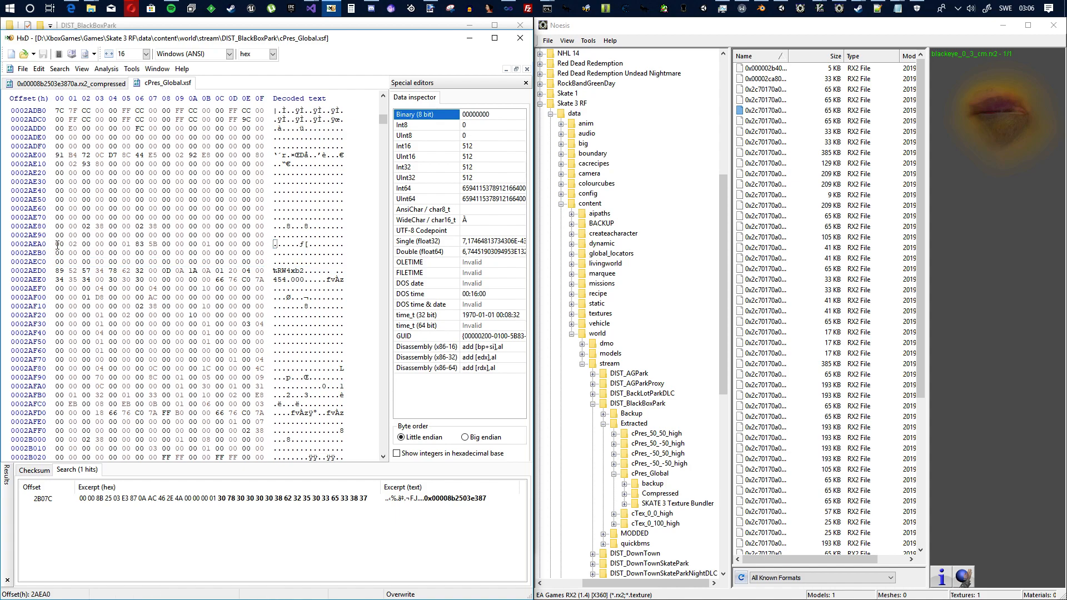
pyautogui.click(57, 262)
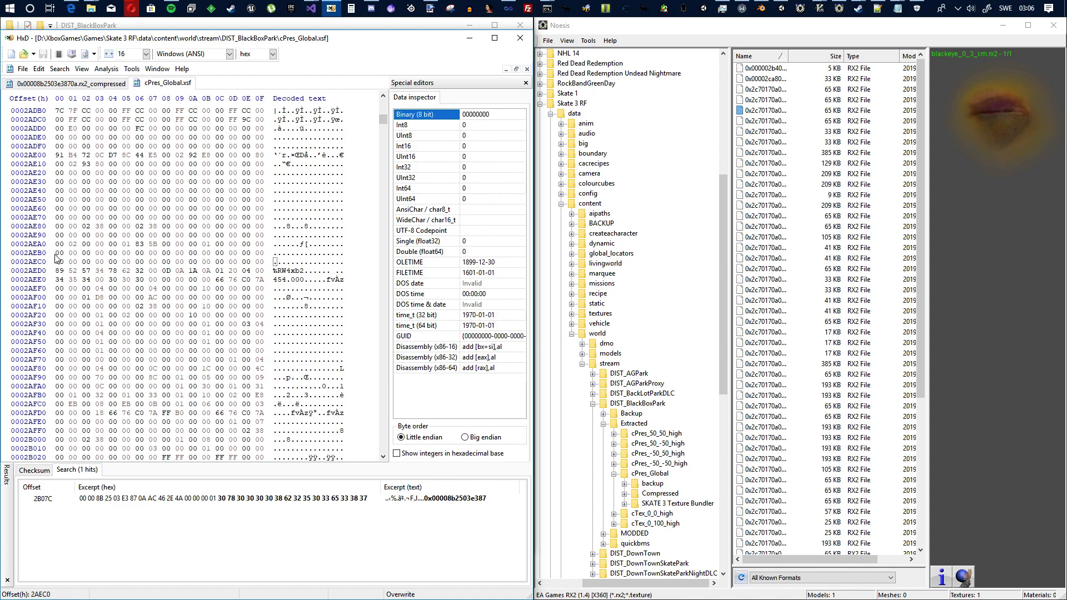
pyautogui.click(275, 271)
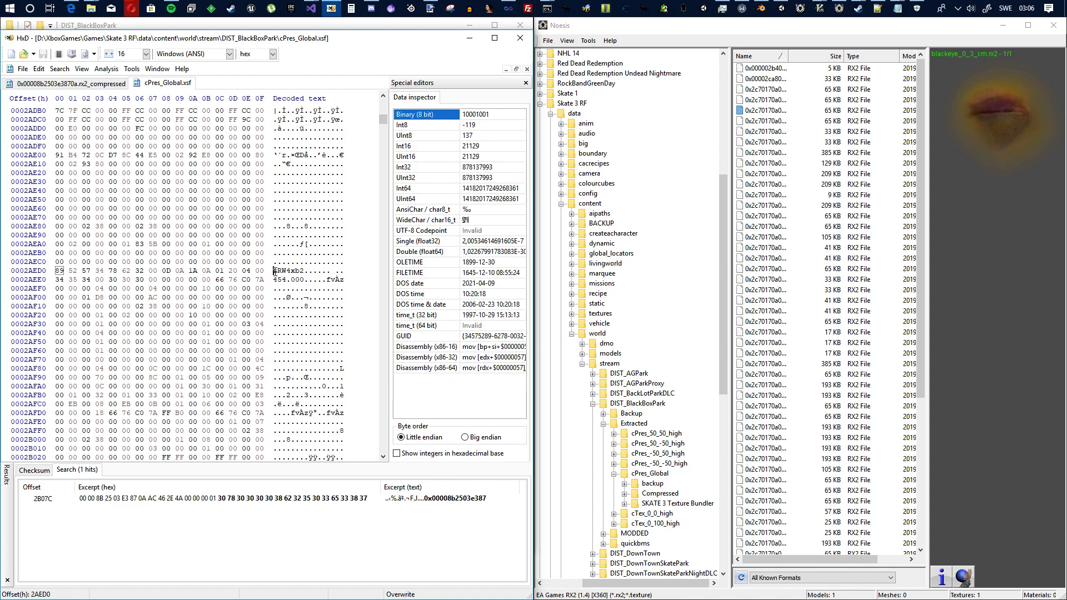
# Highlight the four bytes at offsets 2AEA0 to 2AEA3 and the four bytes at 2AEA4 to 2AEA7
pyautogui.click(57, 245)
pyautogui.moveTo(57, 245); pyautogui.dragTo(103, 246)
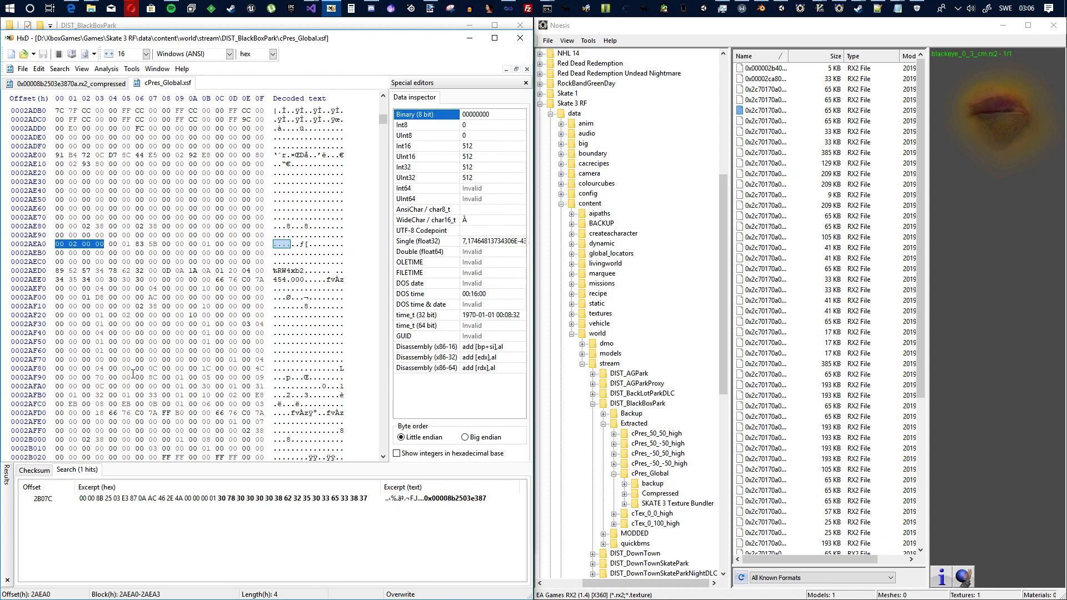
pyautogui.moveTo(110, 244); pyautogui.dragTo(160, 245)
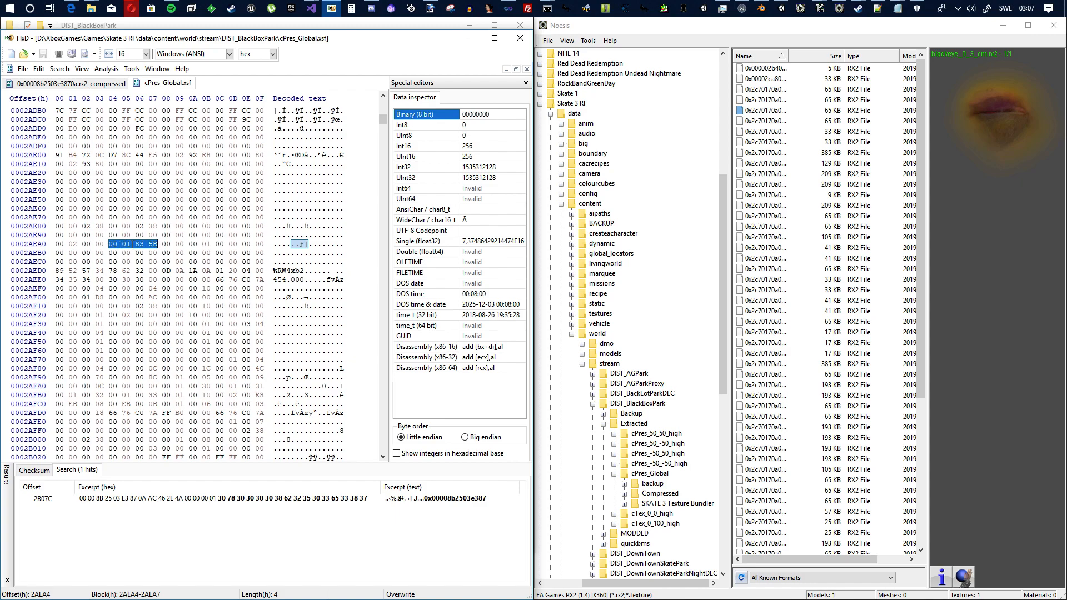
pyautogui.scroll(-2, 175, 246)
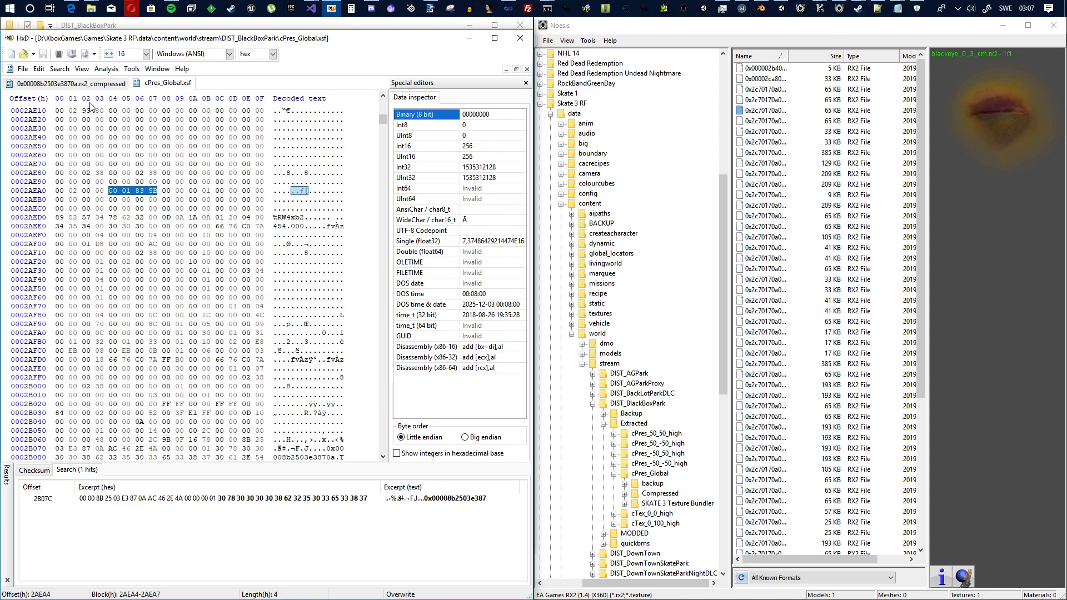
# Select the compressed .rx2 file's data from offset 238 to the end of the file to check its length
pyautogui.click(100, 86)
pyautogui.scroll(-6, 243, 266)
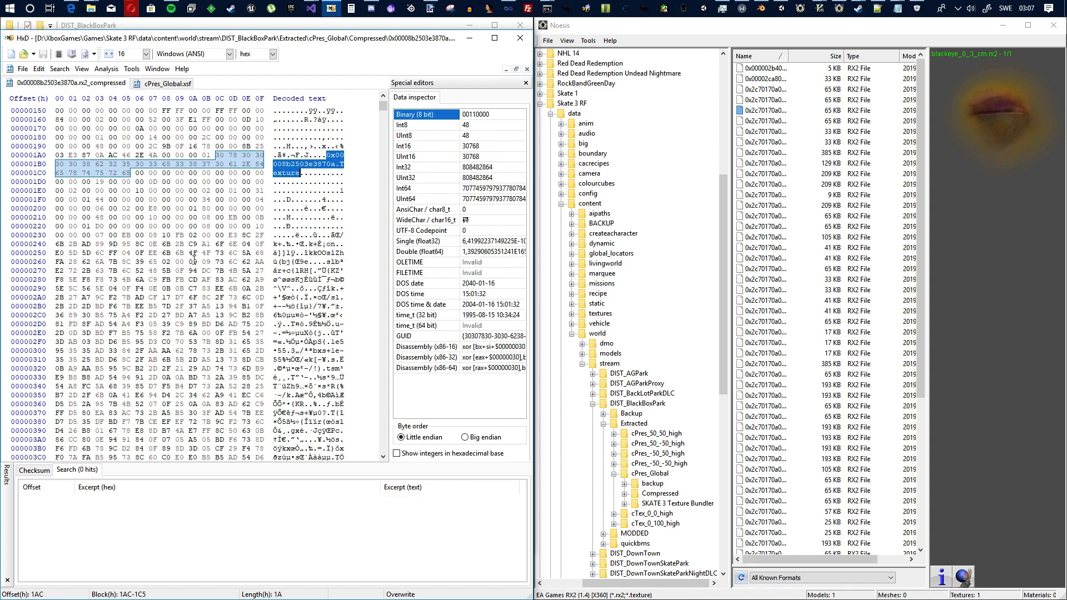
pyautogui.click(165, 235)
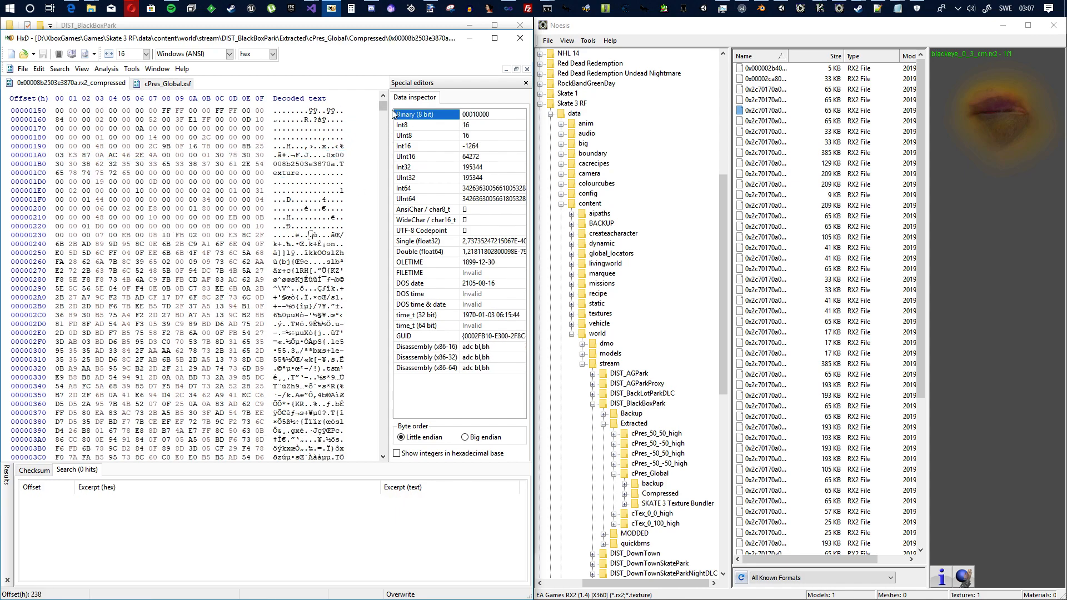
pyautogui.moveTo(385, 108); pyautogui.dragTo(381, 451)
pyautogui.scroll(4, 114, 208)
pyautogui.keyDown('shift'); pyautogui.click(101, 218); pyautogui.keyUp('shift')
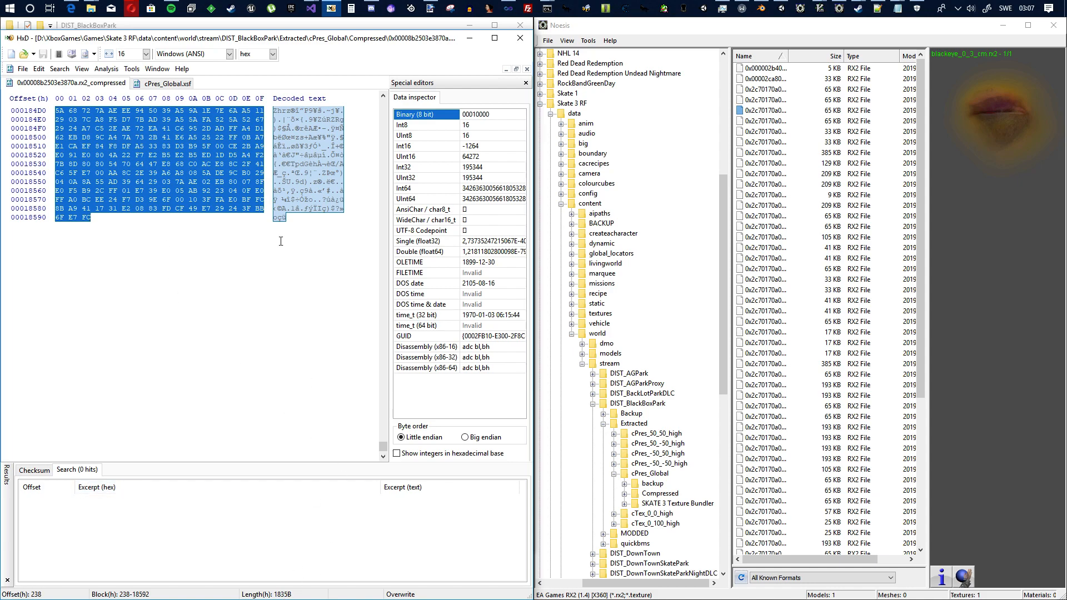
# Return to cPres_Global.xsf and place the cursor at the size value at offset 2AEA4
pyautogui.click(177, 85)
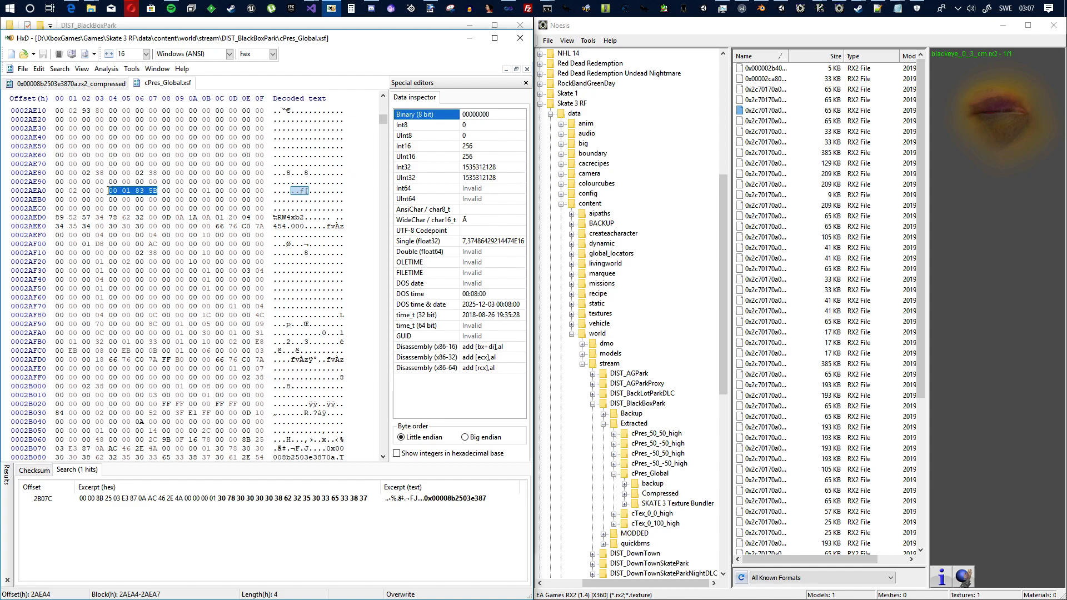
pyautogui.click(110, 191)
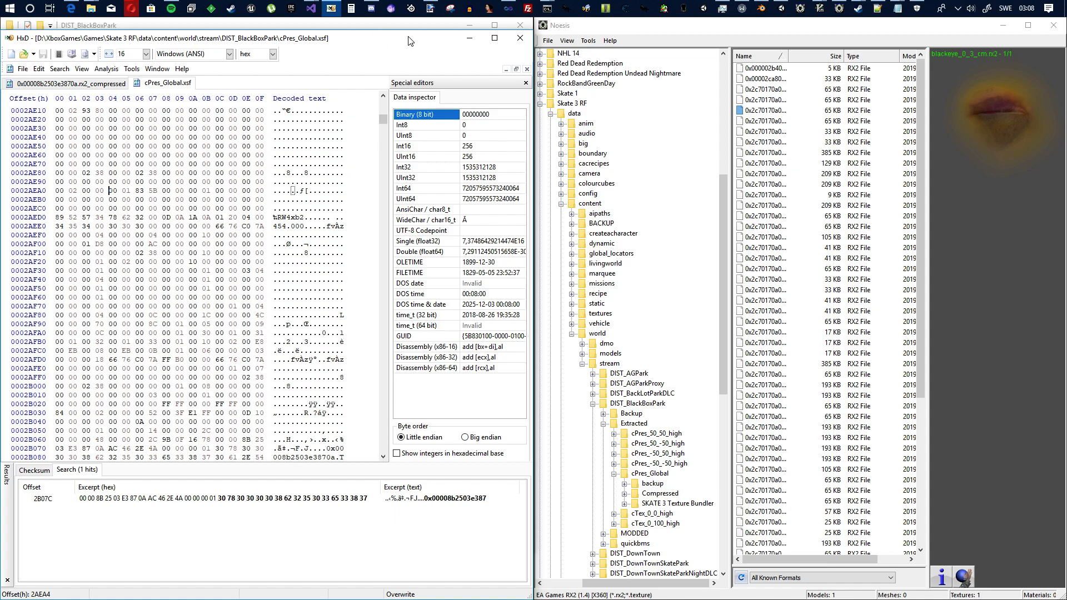
pyautogui.hotkey('alt', 'z')
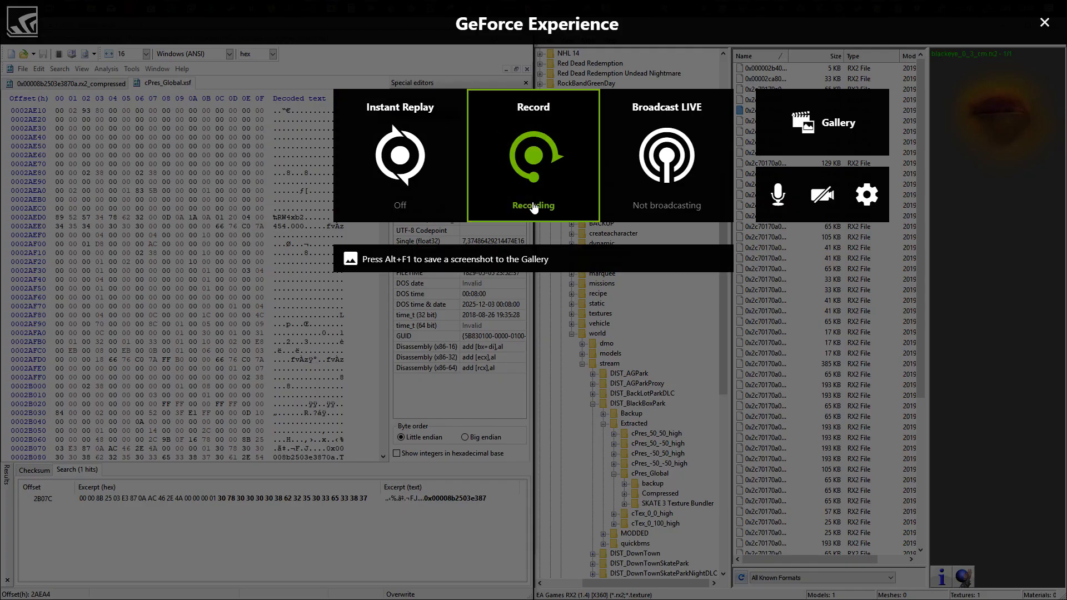